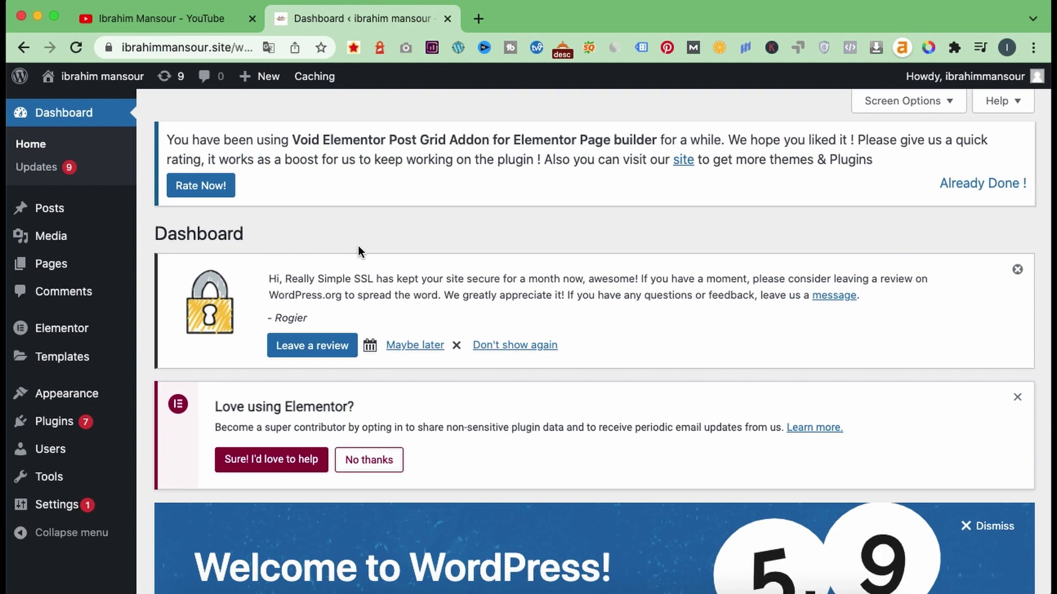
# Step: Review the dashboard's welcome content and the admin bar's options for new content, caching, comments and WordPress information
pyautogui.scroll(-14, 358, 246)
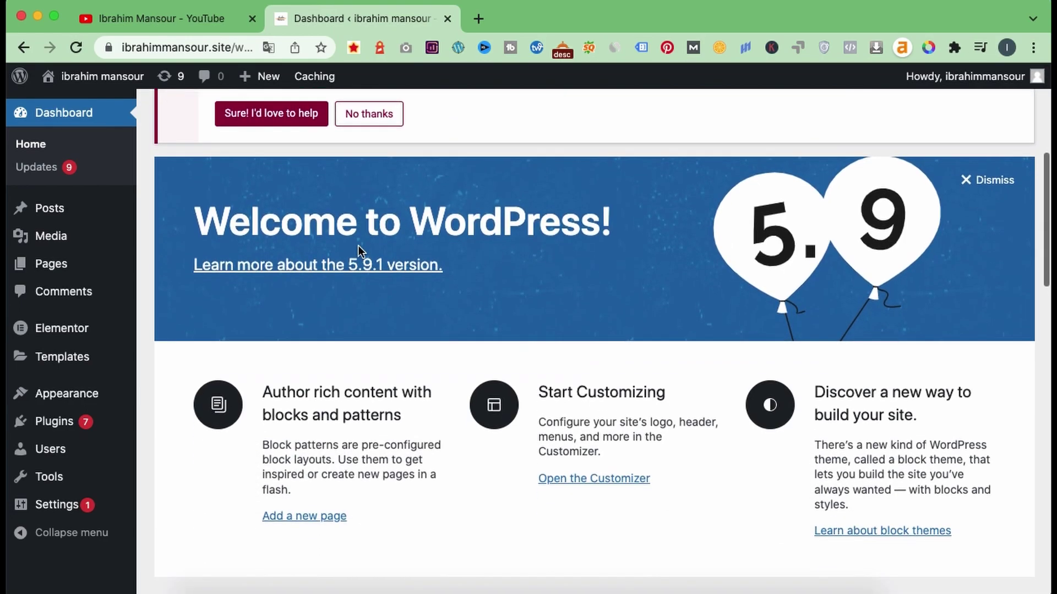
pyautogui.scroll(-5, 357, 246)
pyautogui.scroll(20, 358, 245)
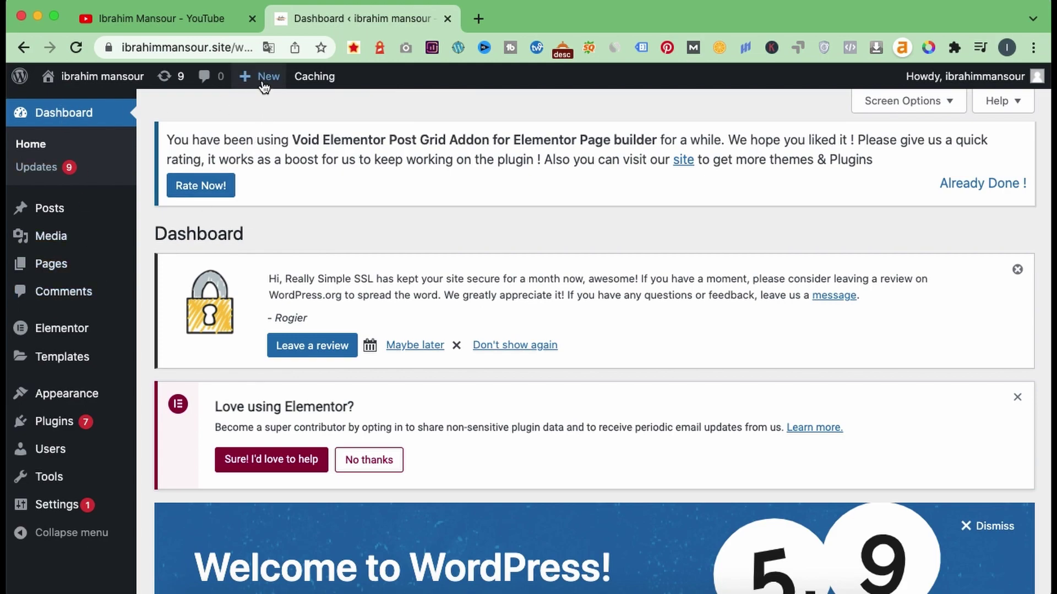
pyautogui.moveTo(263, 83)
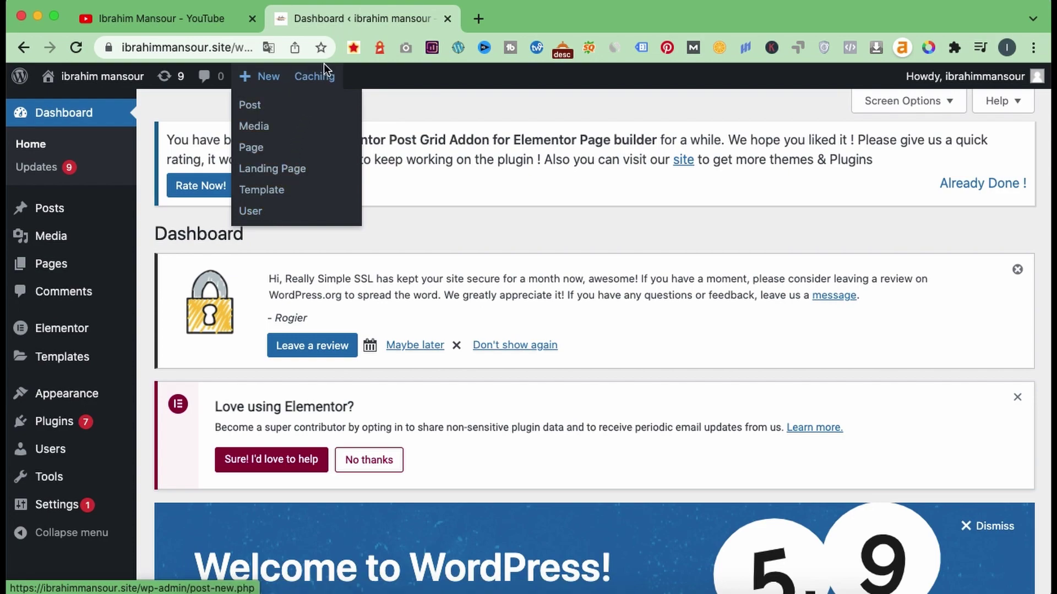
pyautogui.moveTo(319, 85)
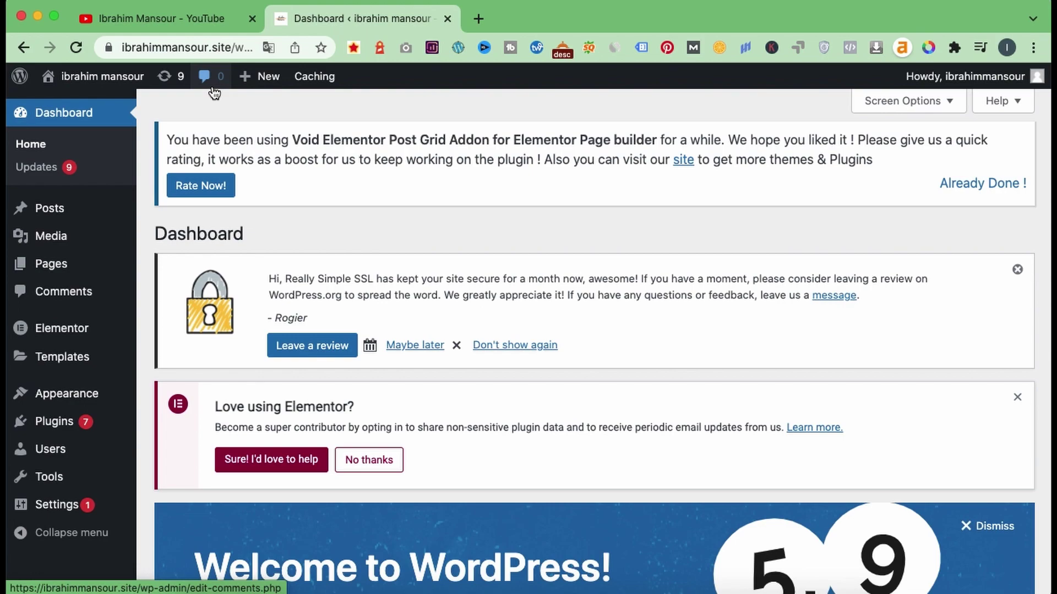
pyautogui.moveTo(19, 83)
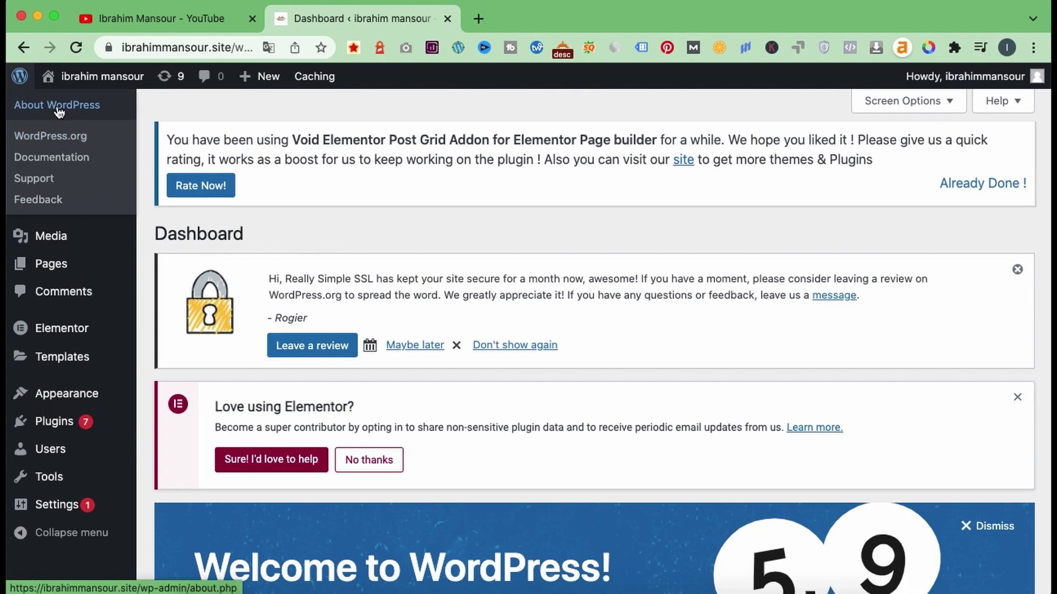
# Step: Open the public site in a separate browser tab and compare its admin bar with the one on the dashboard
pyautogui.moveTo(80, 78)
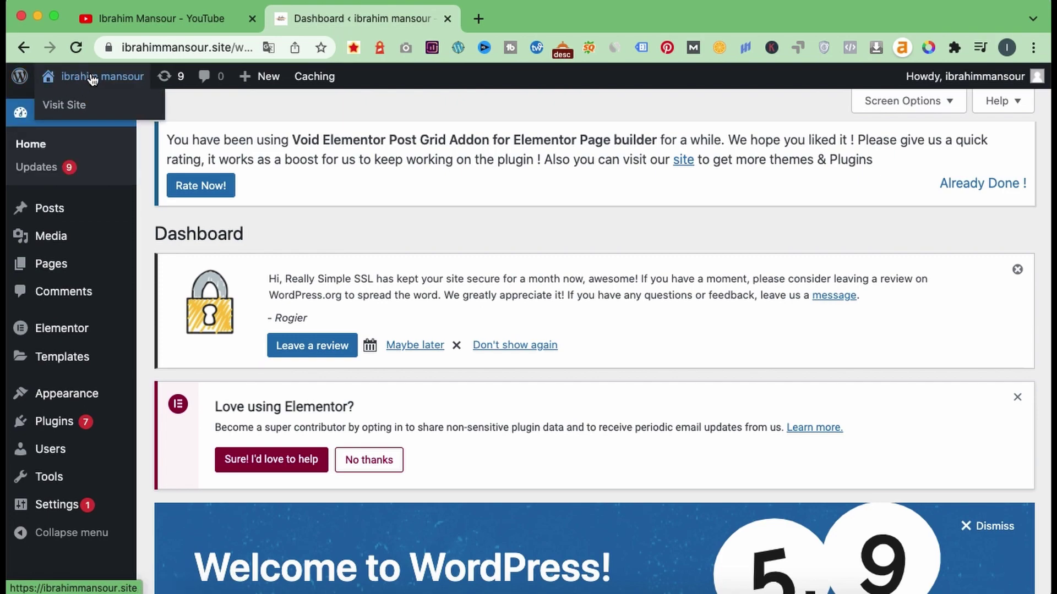
pyautogui.keyDown('super'); pyautogui.click(78, 110); pyautogui.keyUp('super')
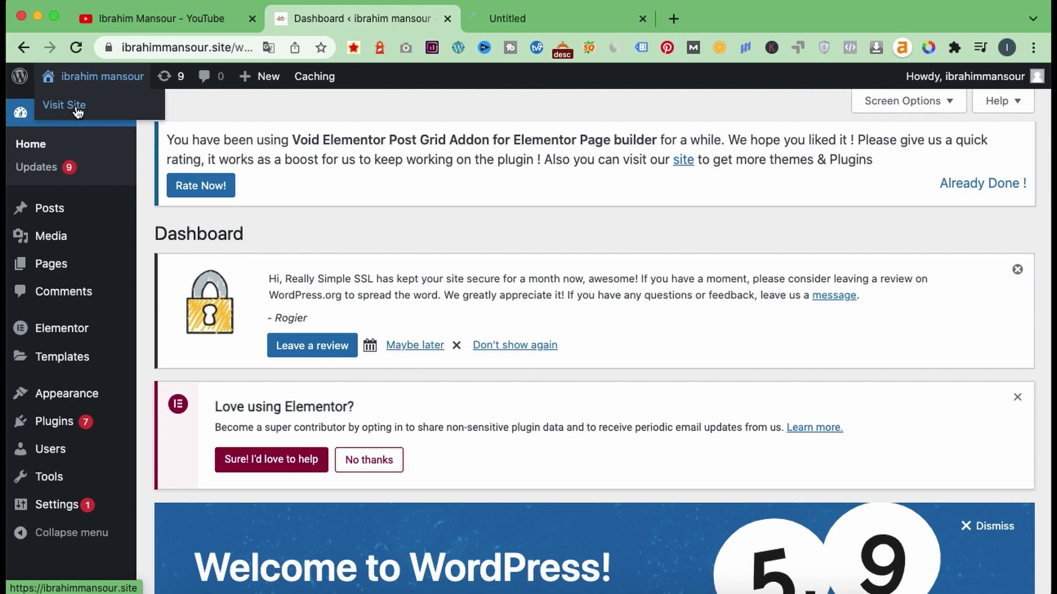
pyautogui.click(543, 26)
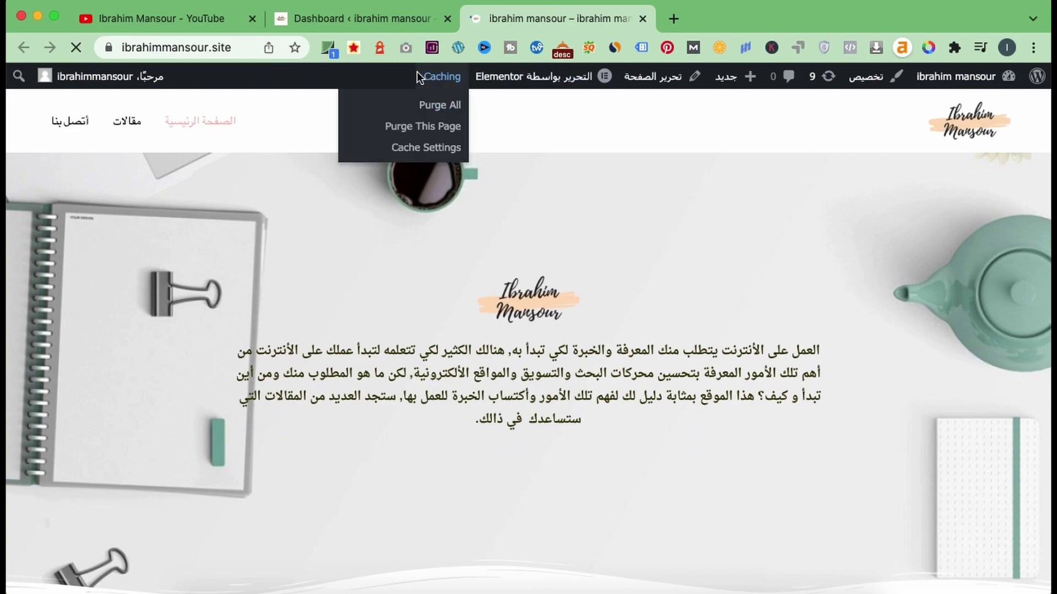
pyautogui.click(402, 22)
pyautogui.click(499, 16)
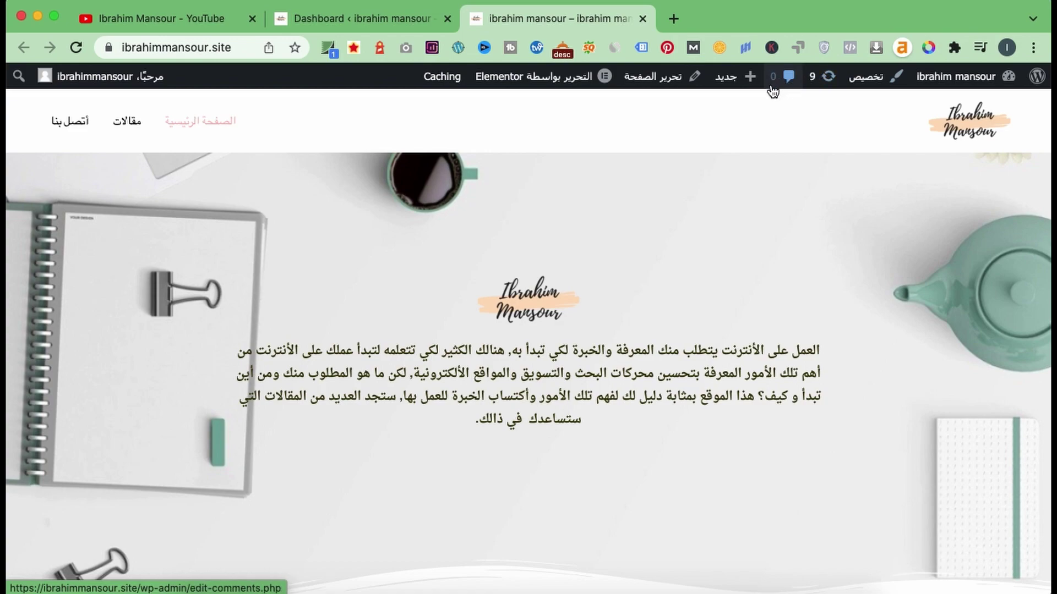
pyautogui.moveTo(736, 87)
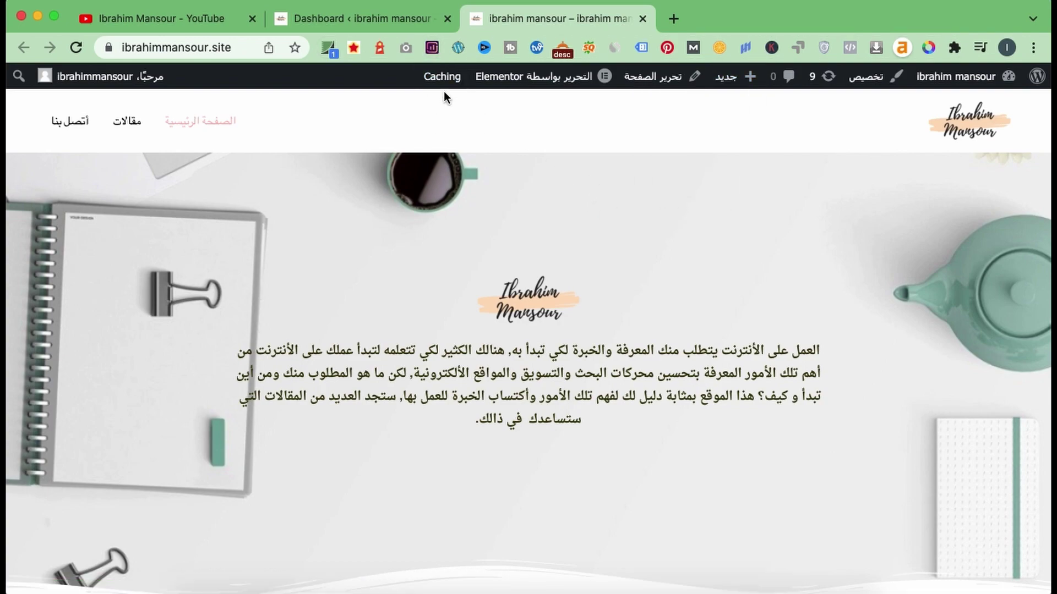
pyautogui.click(386, 17)
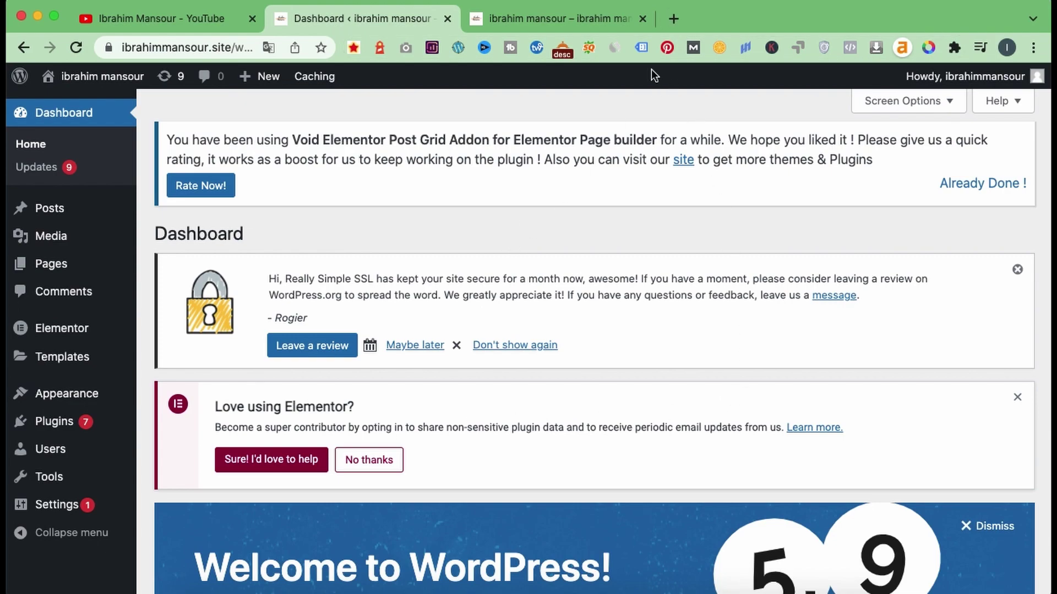
# Step: Open the WordPress admin in a new browser tab using the site's address followed by /wp-admin/, and dismiss the translation offer
pyautogui.click(674, 20)
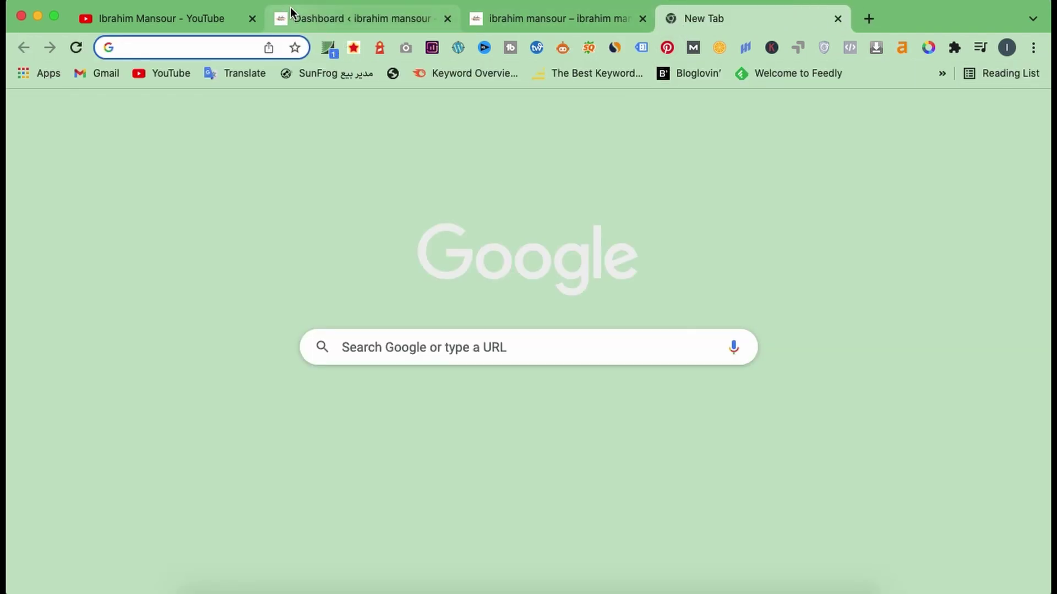
pyautogui.write('ibrahimmansour.site')
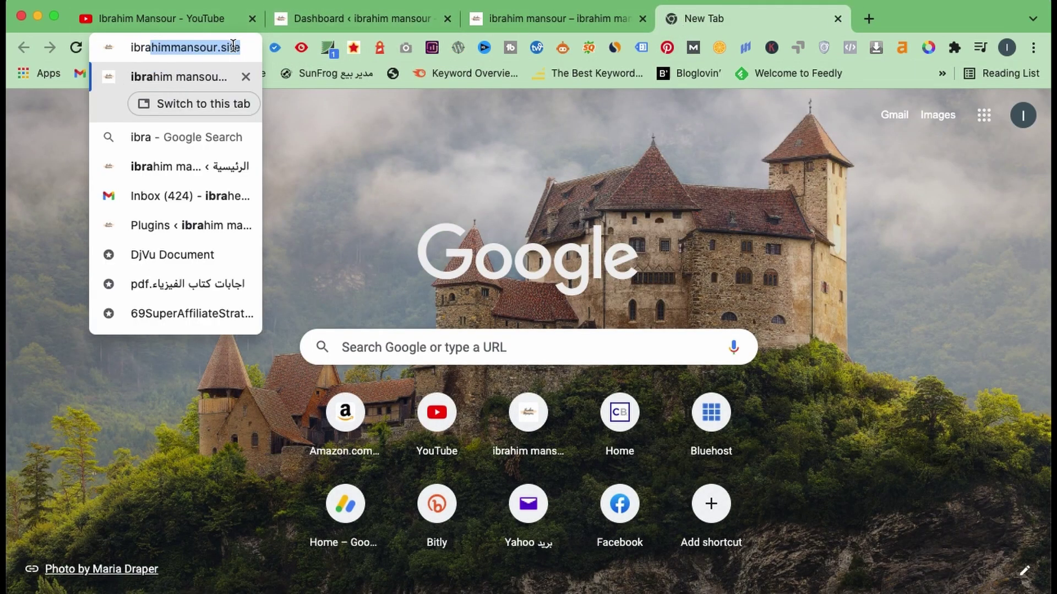
pyautogui.click(241, 48)
pyautogui.write('/')
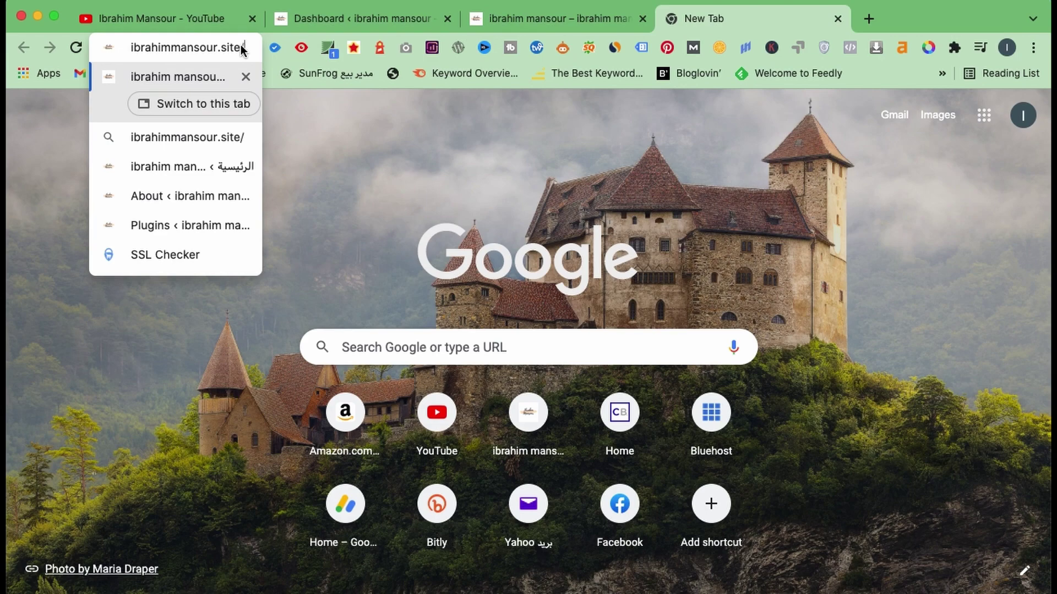
pyautogui.write('wp-')
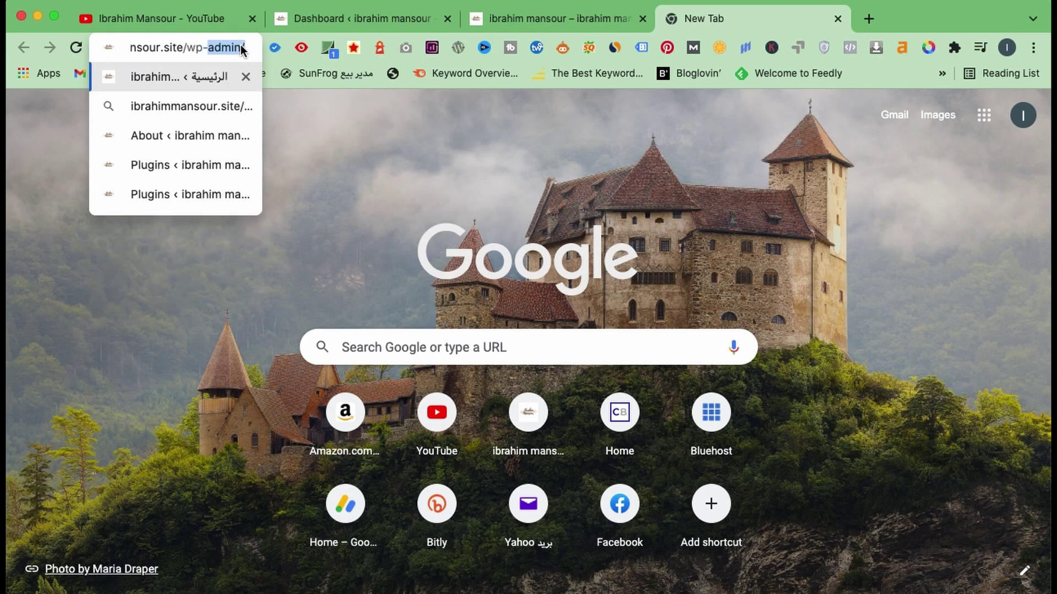
pyautogui.write('admin')
pyautogui.write('/')
pyautogui.press('Return')
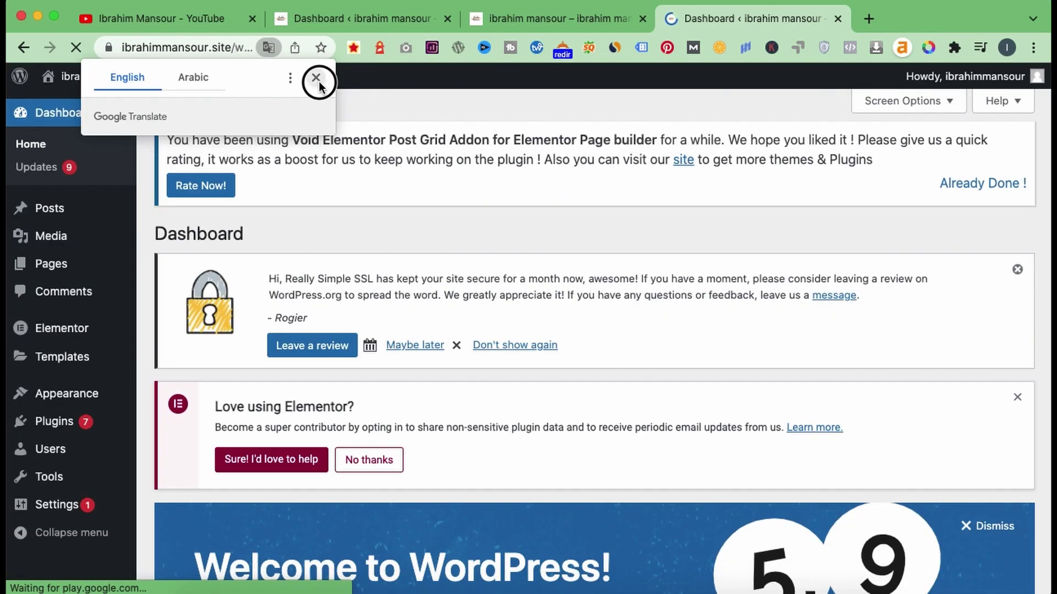
pyautogui.click(316, 77)
pyautogui.moveTo(314, 77)
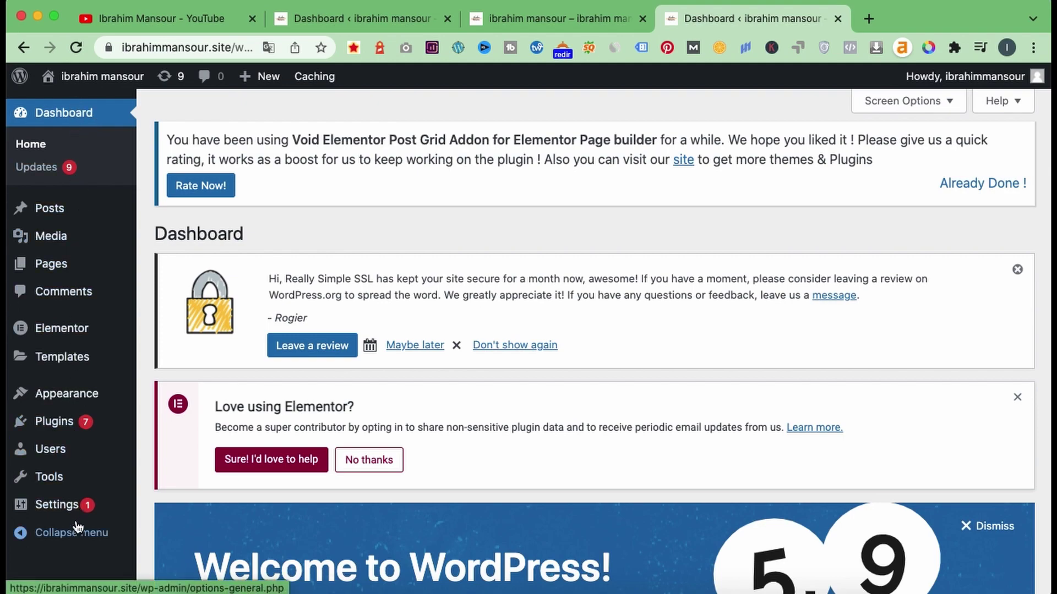
# Step: Review the dashboard's widgets, including Elementor Overview, Quick Draft, Site Health Status, At a Glance and Activity
pyautogui.moveTo(61, 207)
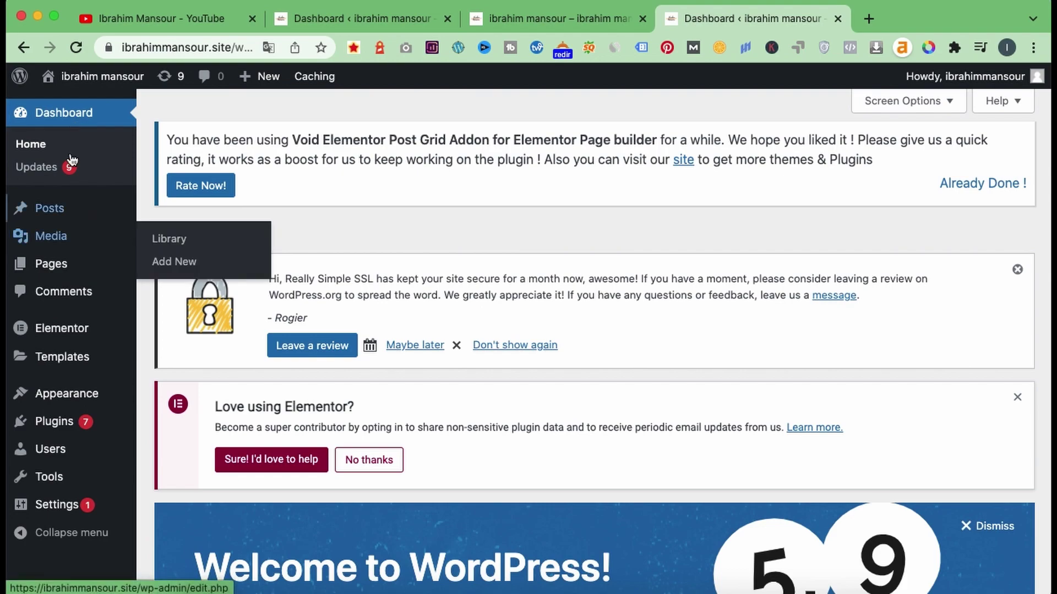
pyautogui.scroll(-1, 481, 219)
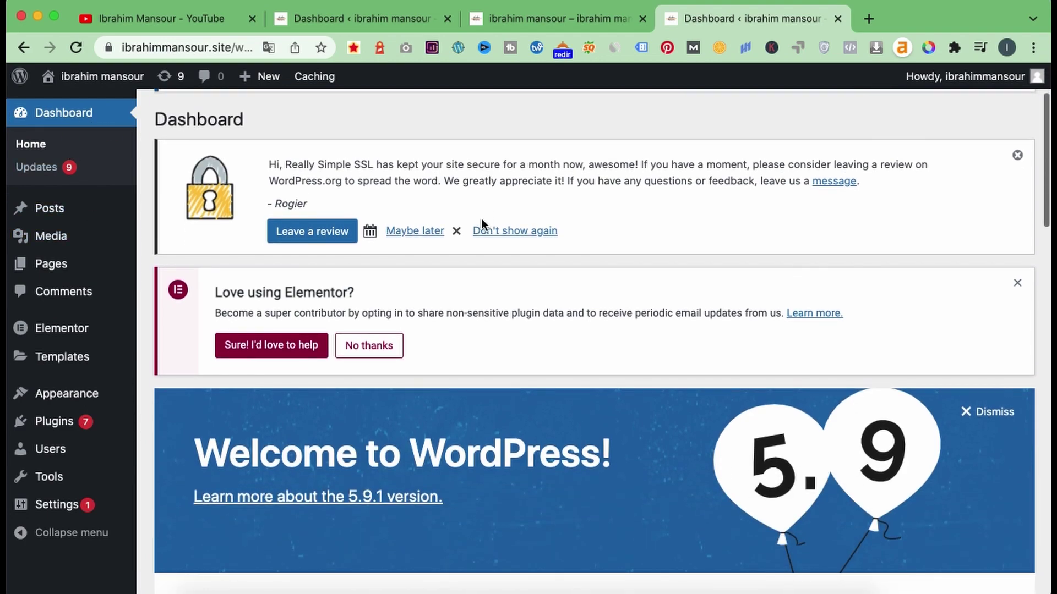
pyautogui.scroll(-4, 481, 219)
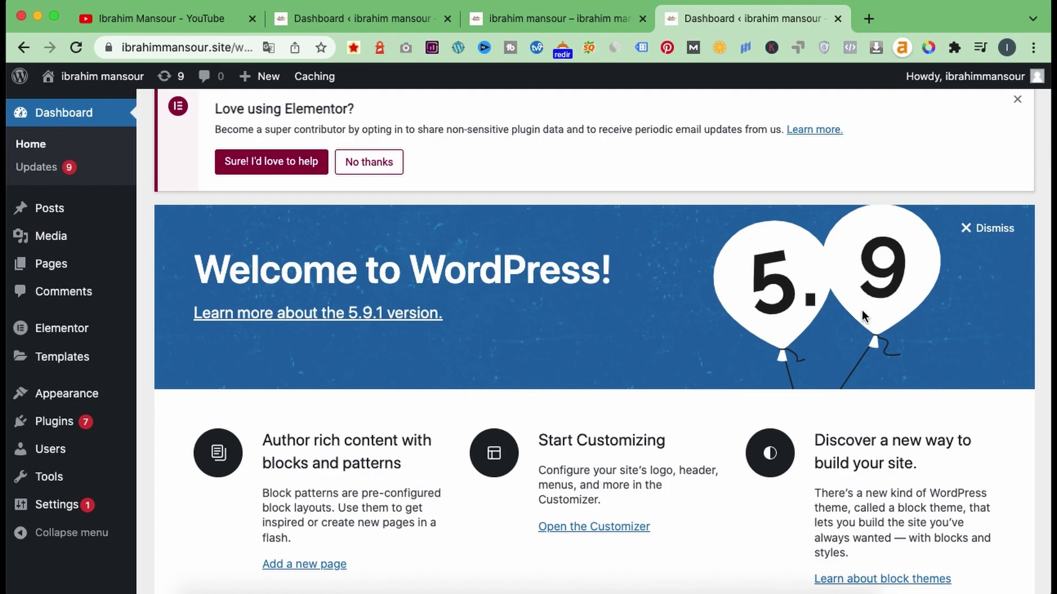
pyautogui.scroll(-10, 633, 422)
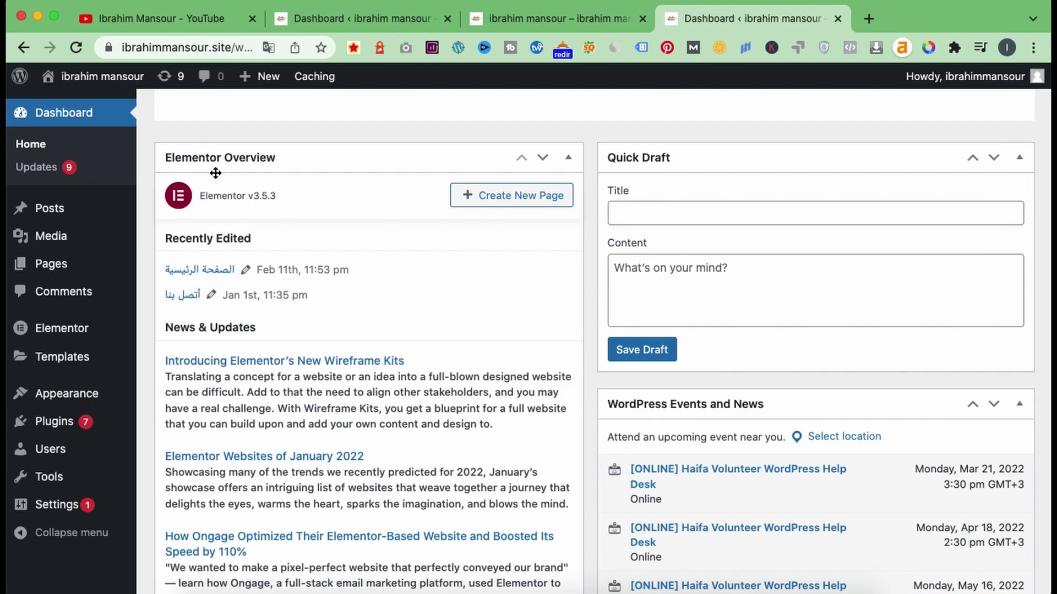
pyautogui.scroll(-15, 215, 173)
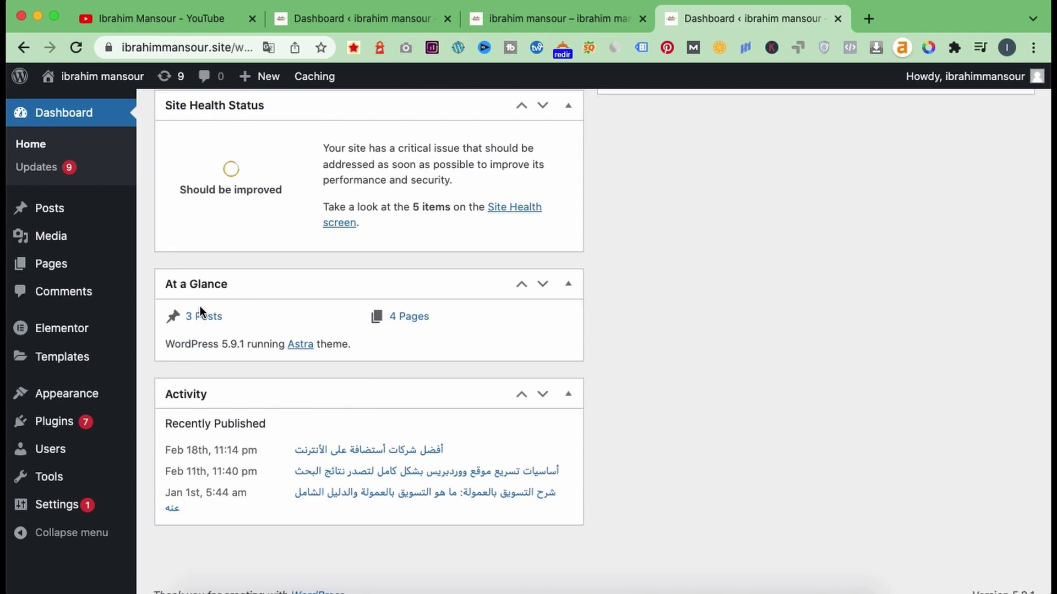
pyautogui.scroll(-2, 409, 339)
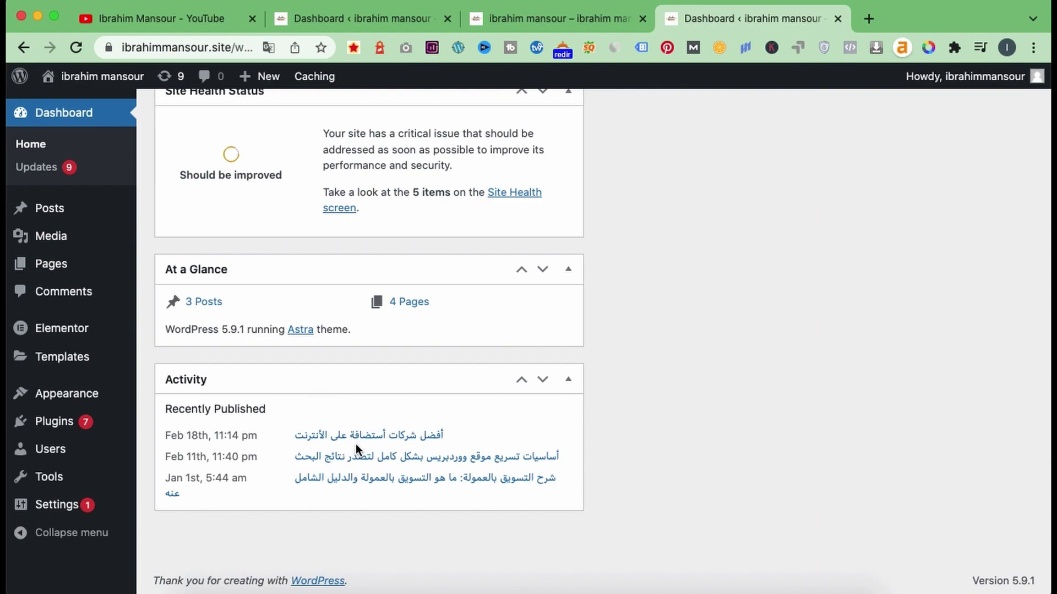
# Step: Switch to the public site's homepage and look through its content sections and article listing
pyautogui.click(556, 22)
pyautogui.scroll(-10, 550, 308)
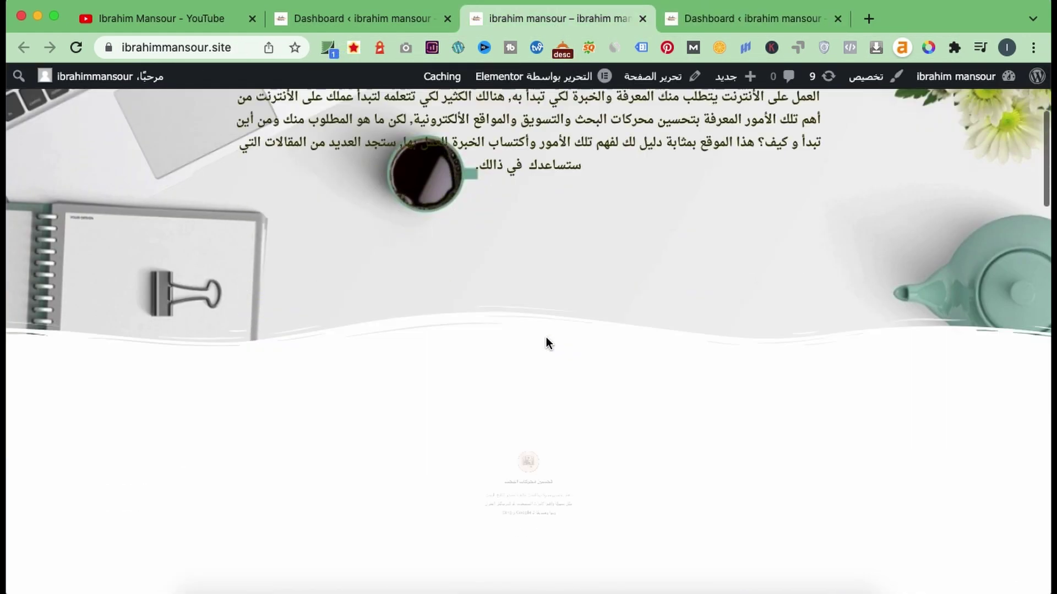
pyautogui.scroll(-15, 666, 425)
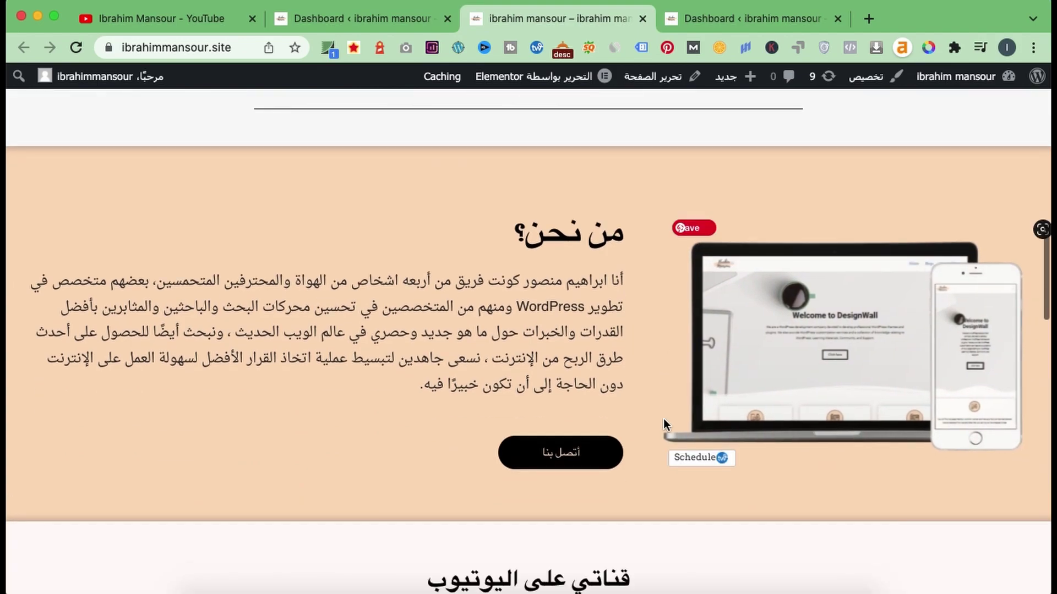
pyautogui.scroll(-6, 666, 425)
pyautogui.scroll(5, 666, 425)
pyautogui.scroll(-5, 666, 425)
pyautogui.scroll(4, 666, 425)
pyautogui.scroll(2, 666, 425)
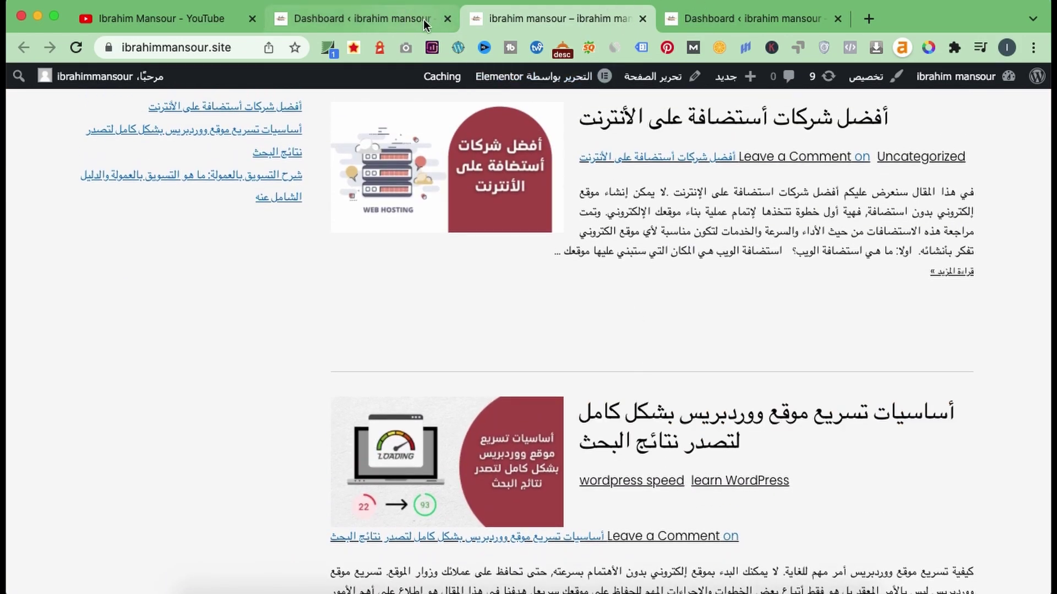
# Step: Open the WordPress Updates page from the dashboard and select all plugins that have new versions available
pyautogui.click(390, 26)
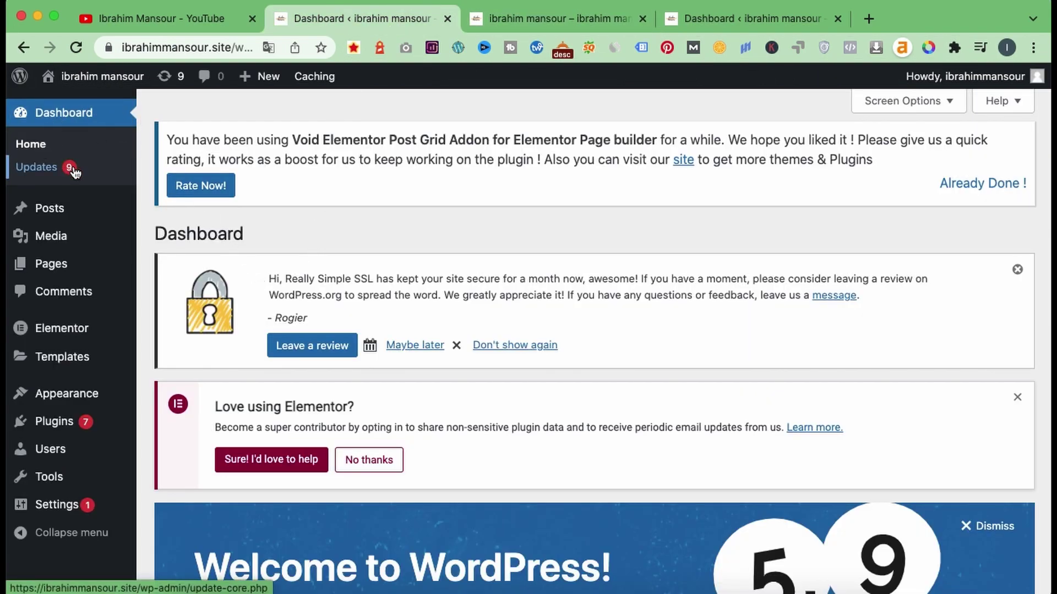
pyautogui.click(55, 172)
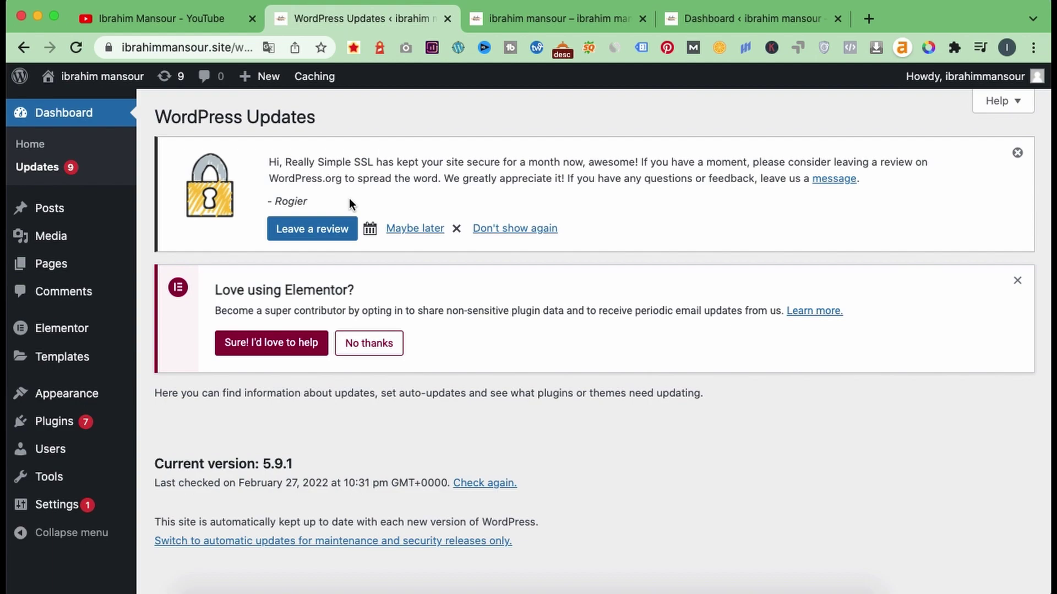
pyautogui.scroll(-10, 349, 199)
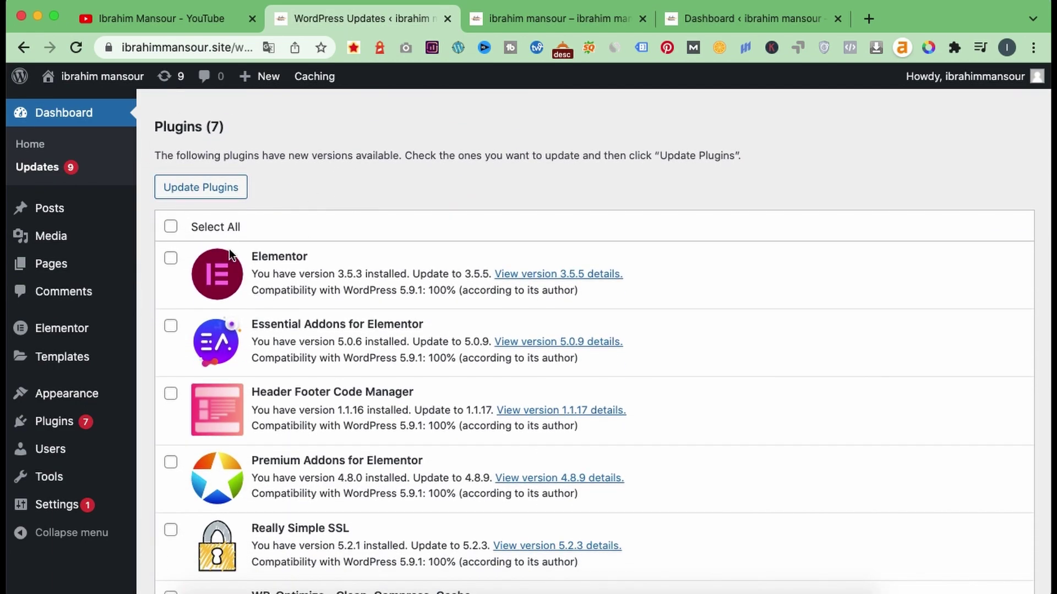
pyautogui.scroll(-5, 229, 249)
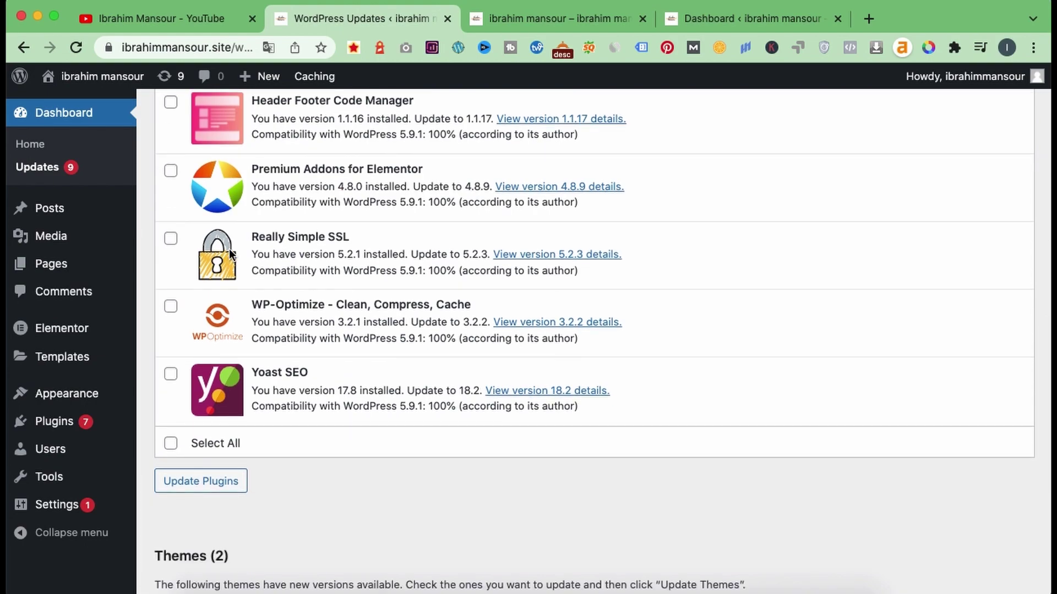
pyautogui.scroll(4, 204, 296)
pyautogui.click(171, 161)
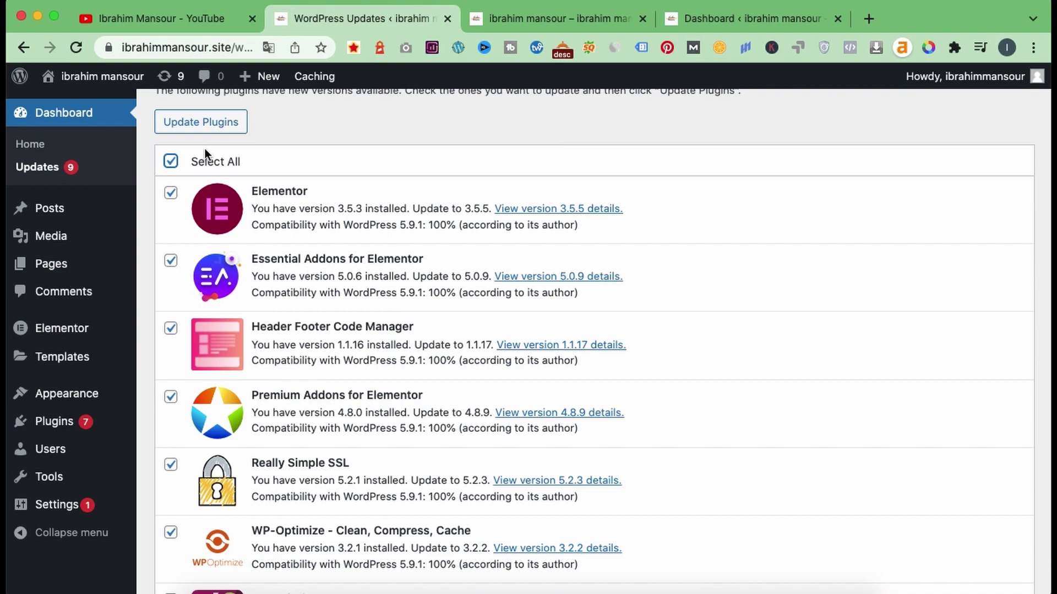
# Step: Select all themes in the updates list, Astra and Twenty Twenty-Two
pyautogui.scroll(-5, 204, 148)
pyautogui.scroll(-4, 186, 402)
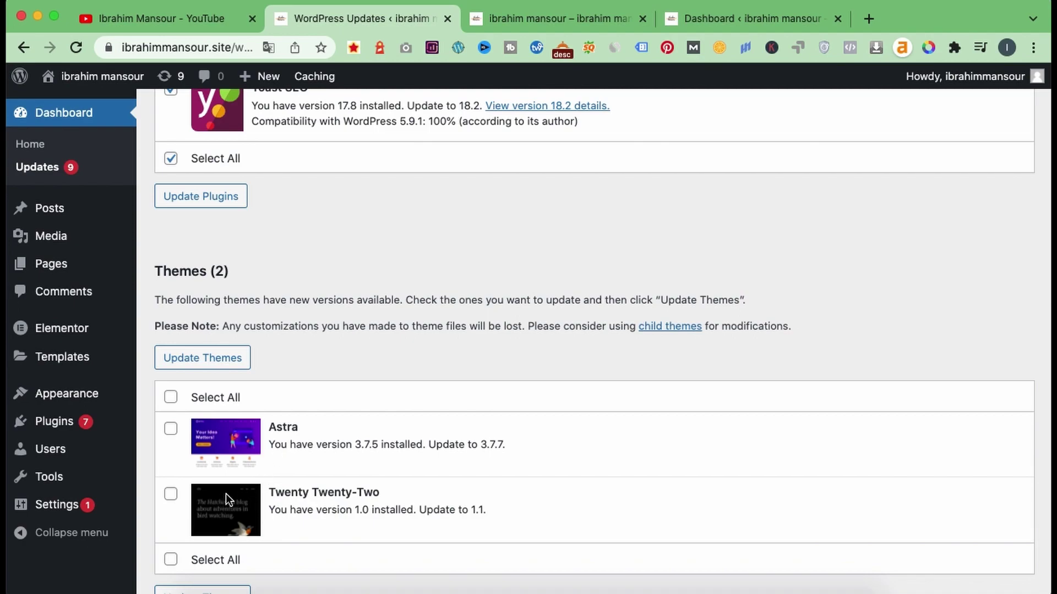
pyautogui.click(171, 398)
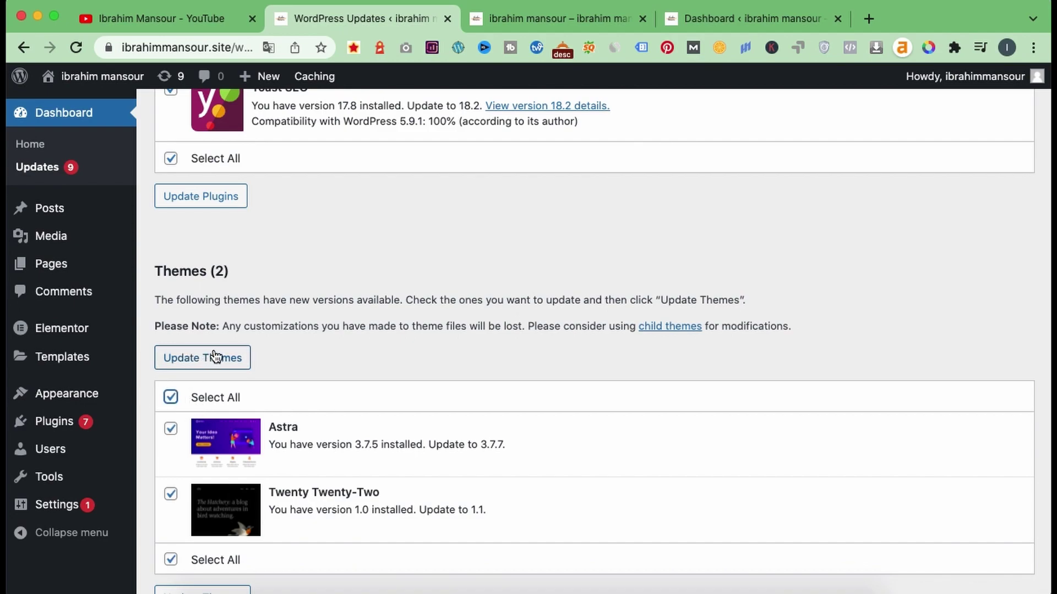
pyautogui.scroll(5, 312, 252)
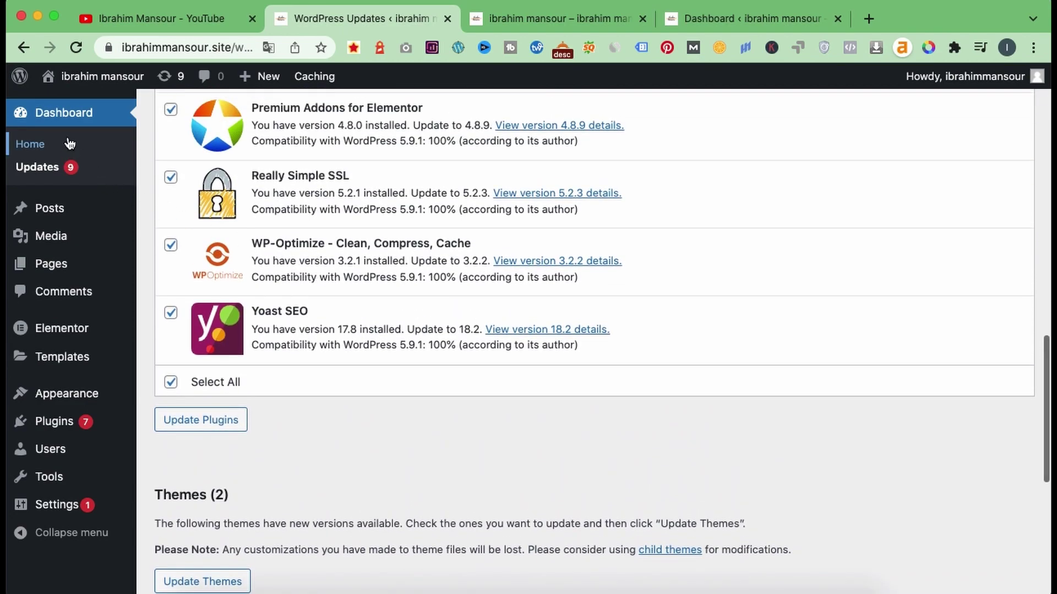
# Step: Open the list of all posts and look through its titles, authors, categories, tags and dates
pyautogui.moveTo(57, 208)
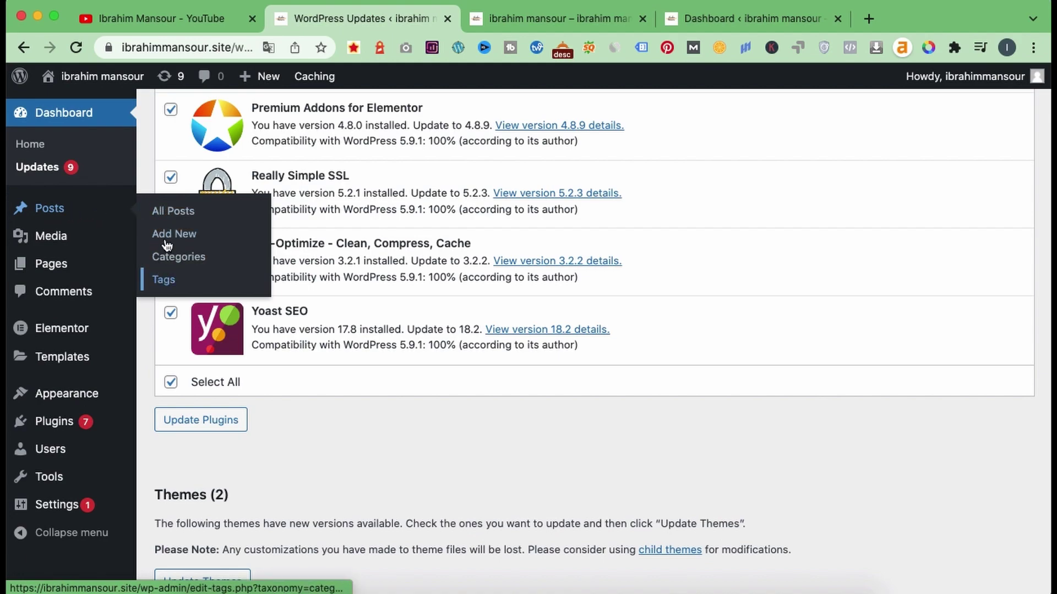
pyautogui.click(171, 223)
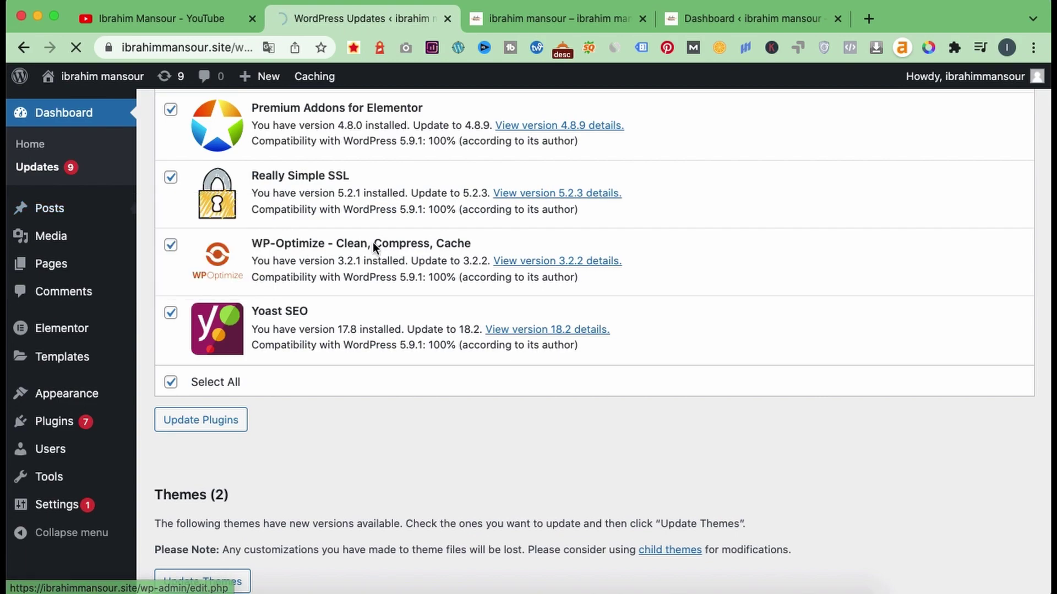
pyautogui.scroll(-4, 372, 246)
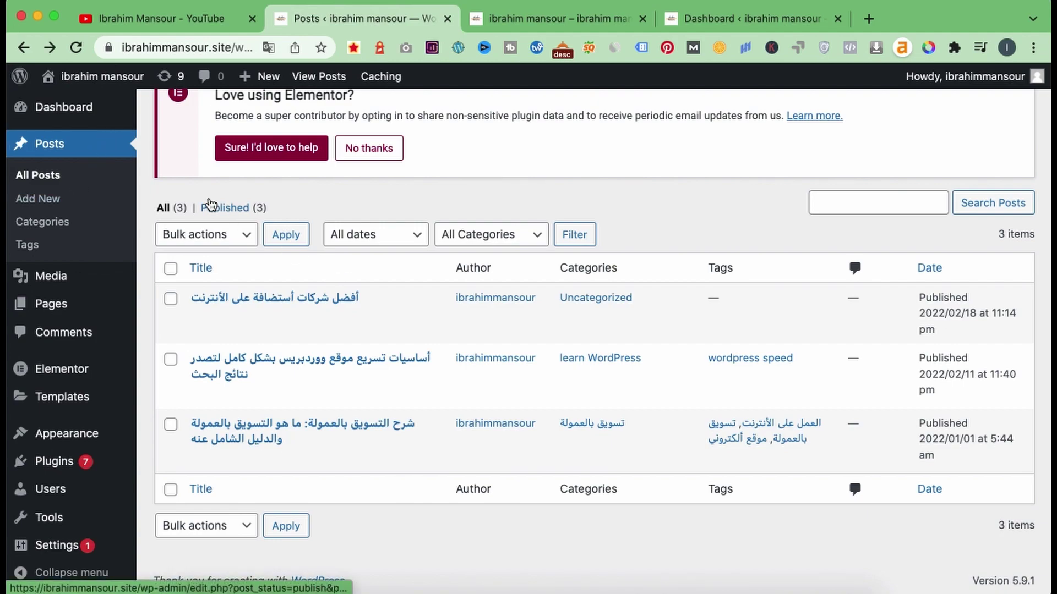
# Step: Start a new post, browse the full block library from its empty paragraph, and leave the editor without saving
pyautogui.click(33, 205)
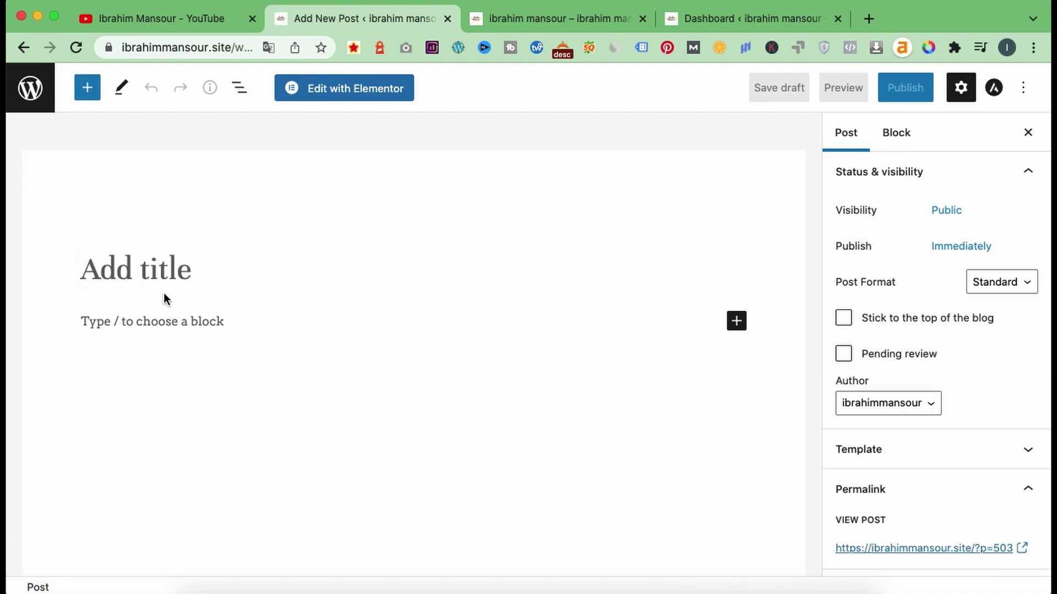
pyautogui.click(163, 326)
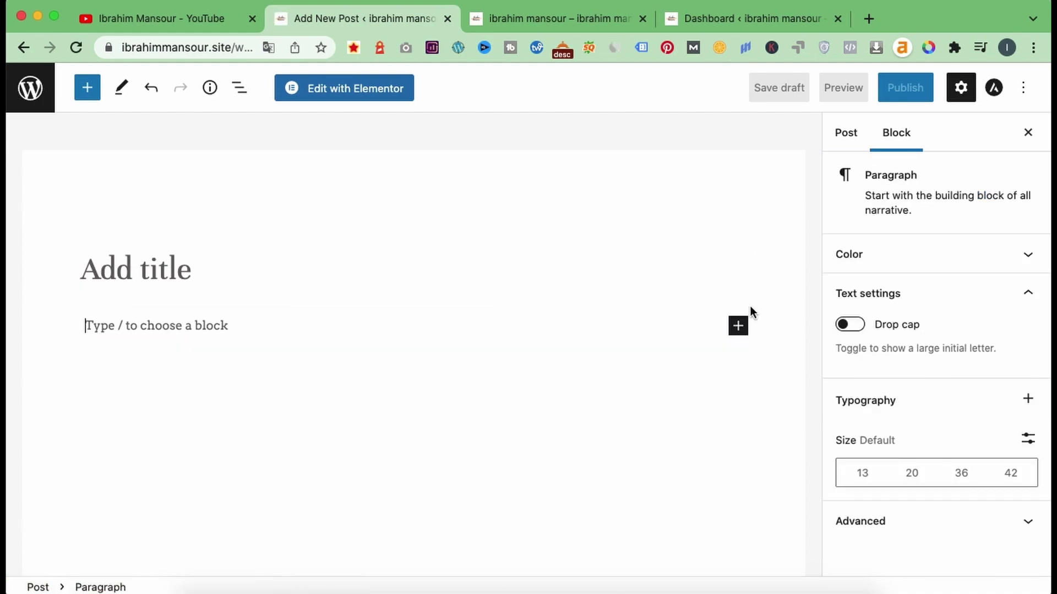
pyautogui.click(739, 327)
pyautogui.scroll(-1, 795, 456)
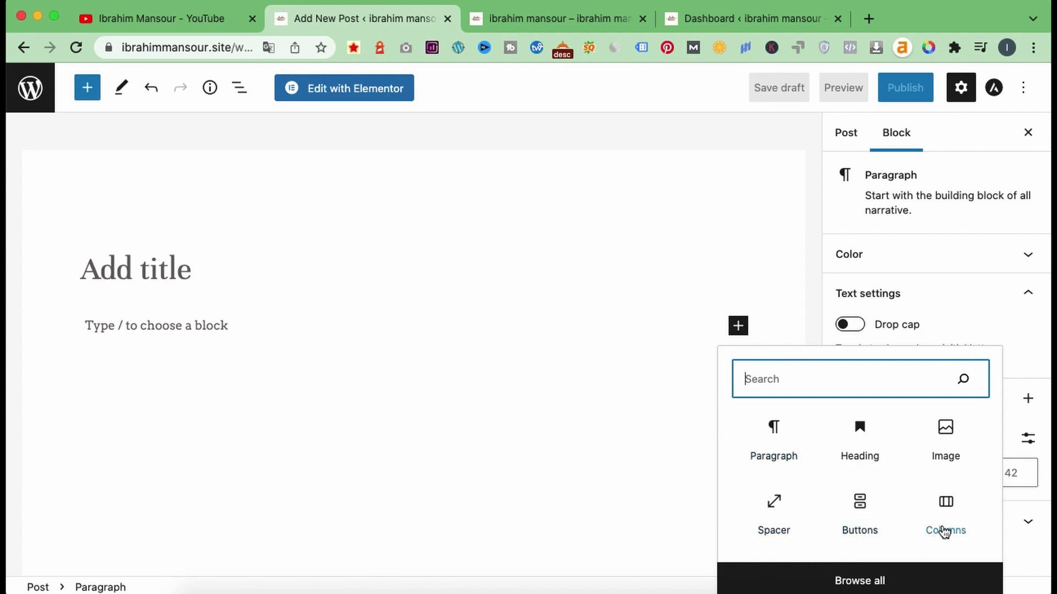
pyautogui.click(867, 576)
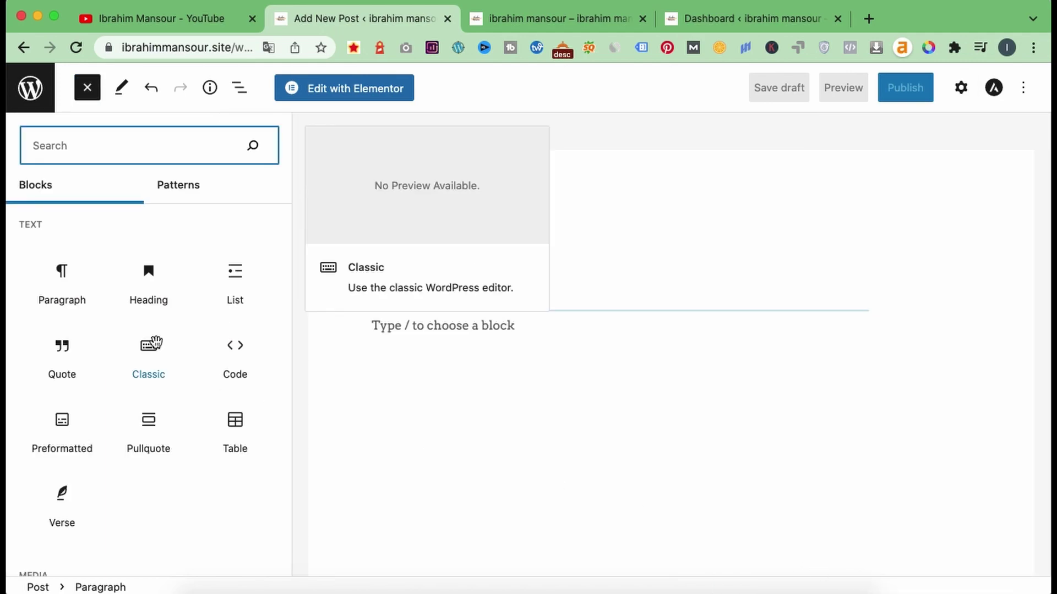
pyautogui.scroll(-10, 157, 344)
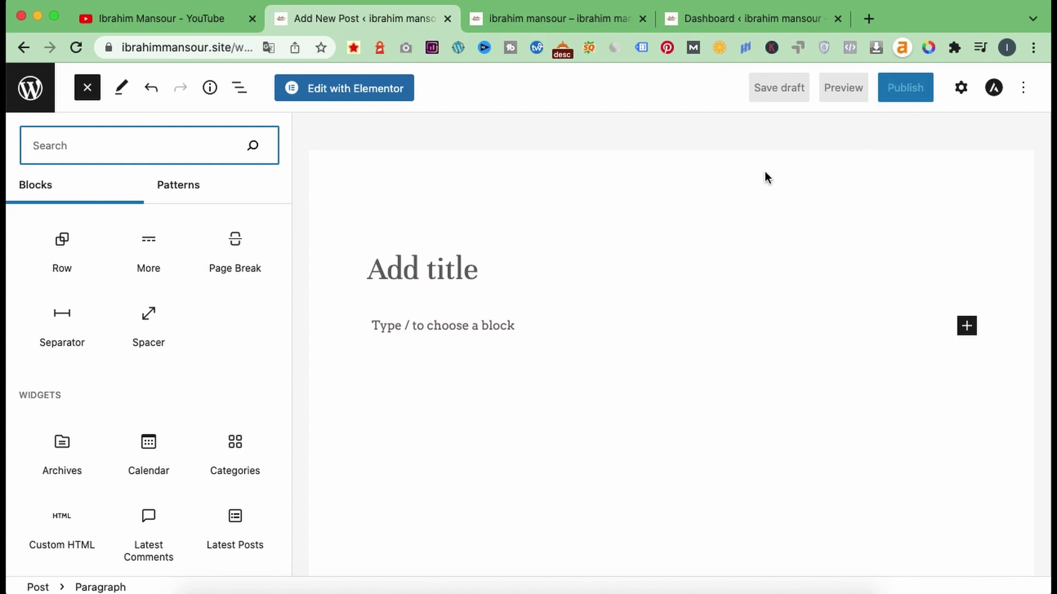
pyautogui.hscroll(-5, 765, 173)
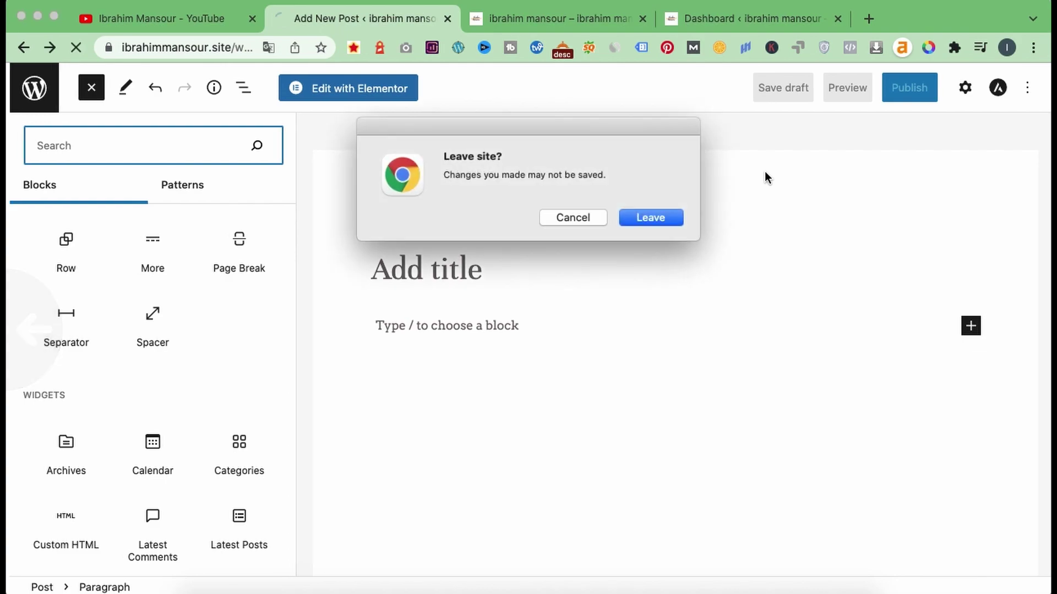
pyautogui.click(651, 216)
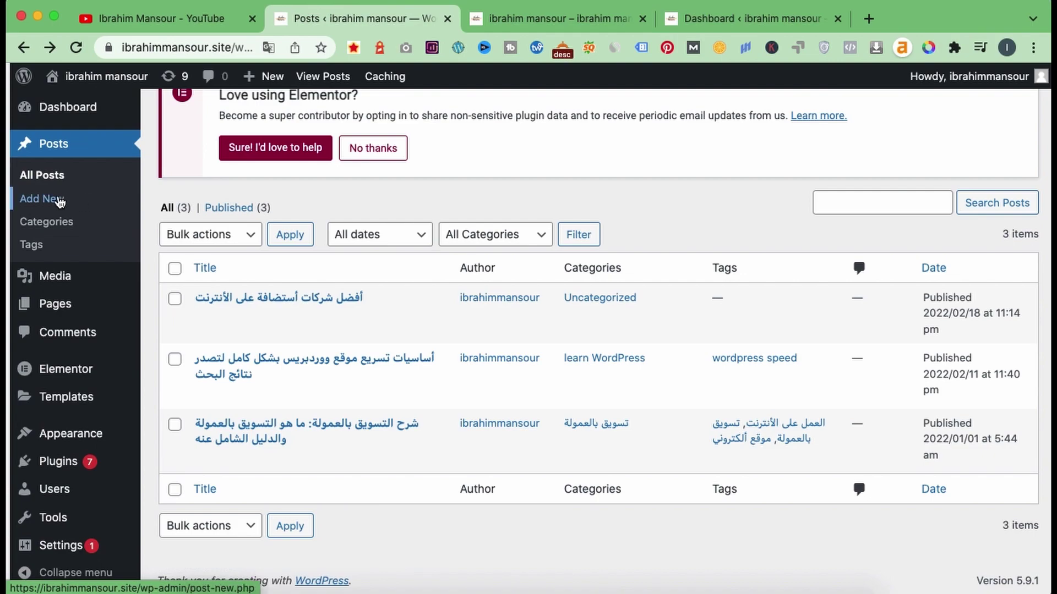
# Step: Visit the post Categories page, then open the Tags page and look through its add form and tag list
pyautogui.click(58, 231)
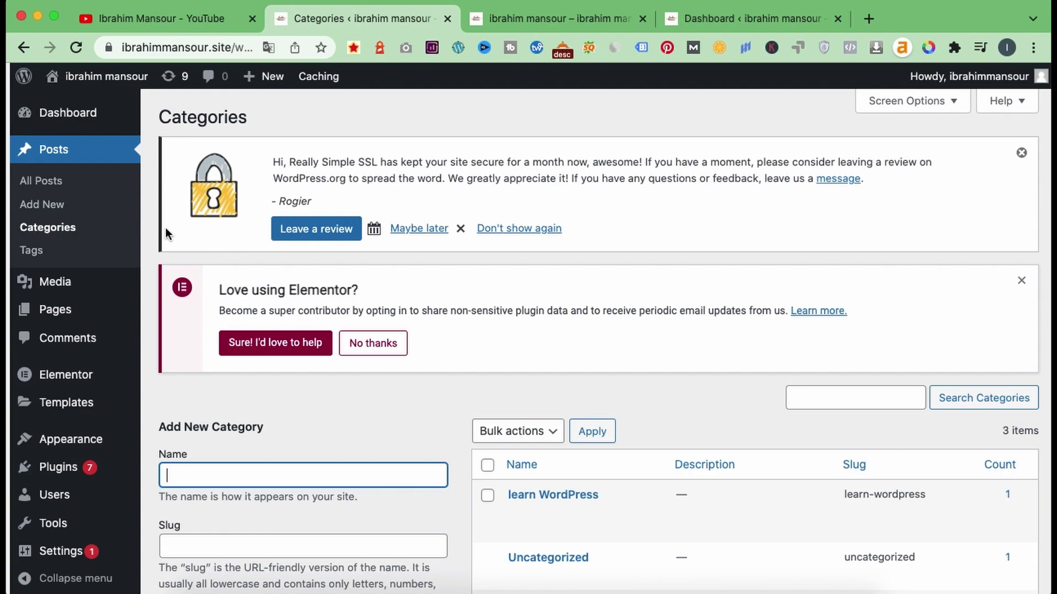
pyautogui.click(49, 256)
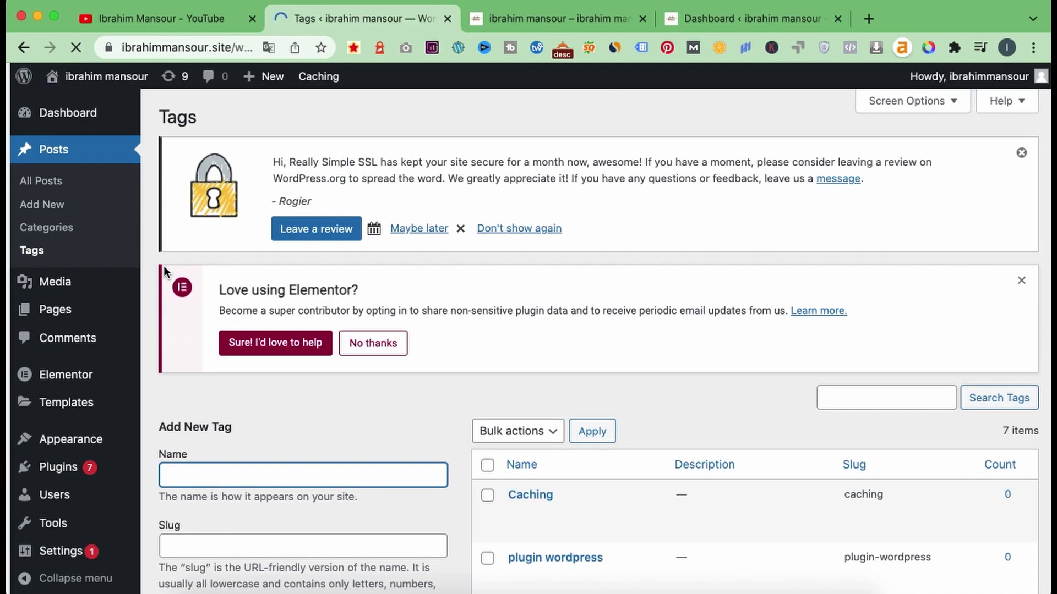
pyautogui.scroll(-4, 163, 266)
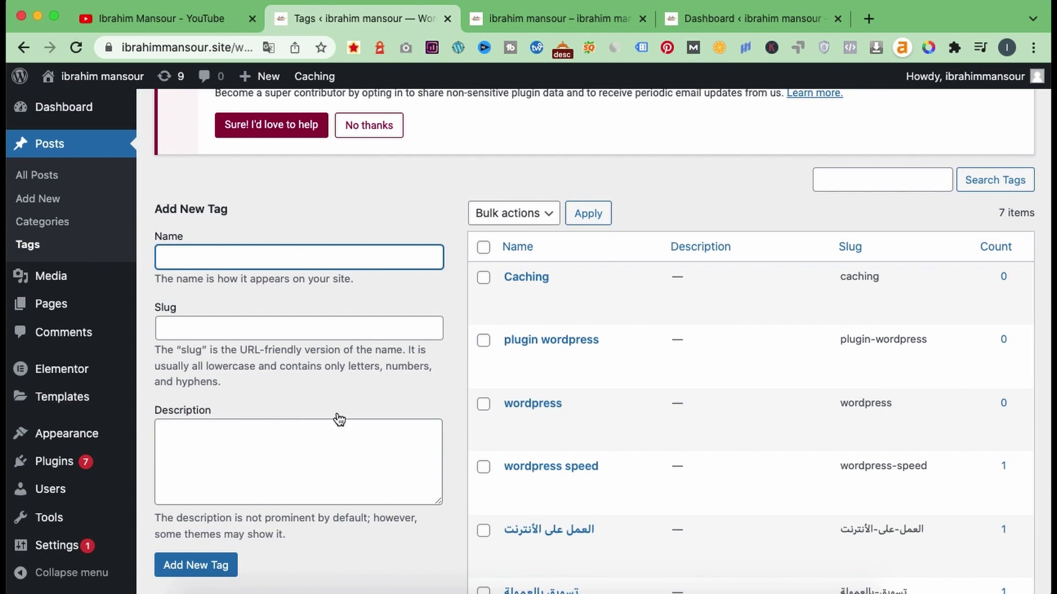
pyautogui.scroll(-3, 547, 276)
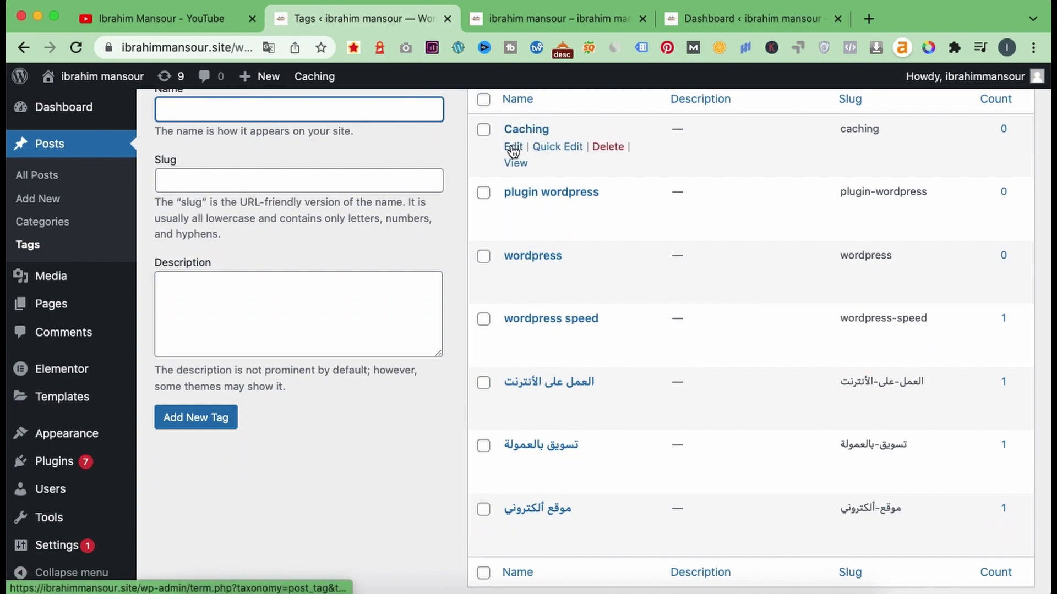
# Step: View the Quick Edit fields of the Caching tag, cancel the edit, and look over the rest of the Tags page
pyautogui.click(557, 147)
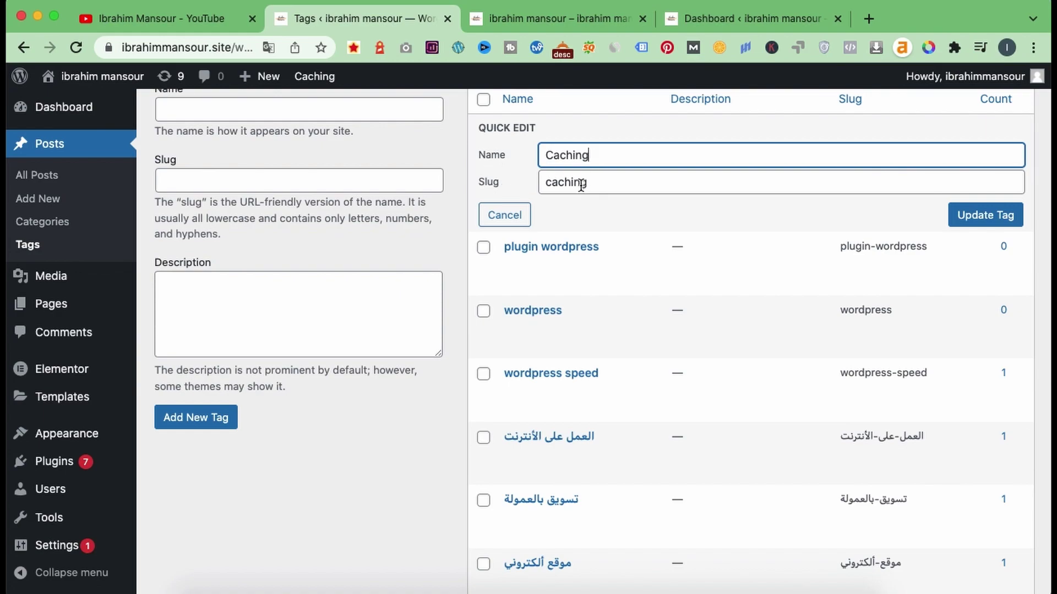
pyautogui.click(504, 214)
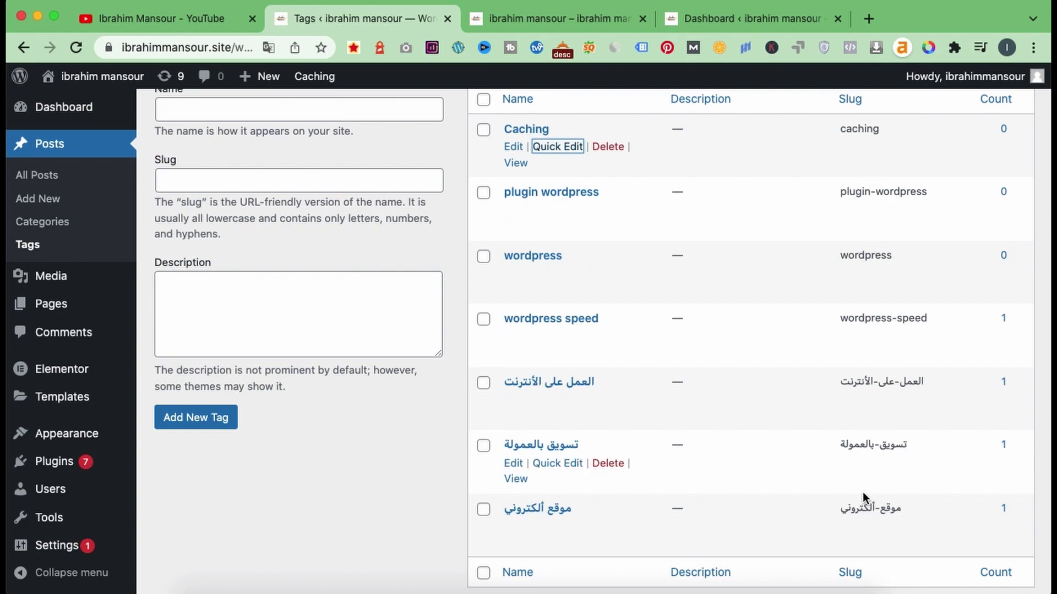
pyautogui.scroll(-1, 870, 171)
pyautogui.scroll(5, 865, 198)
pyautogui.scroll(3, 864, 196)
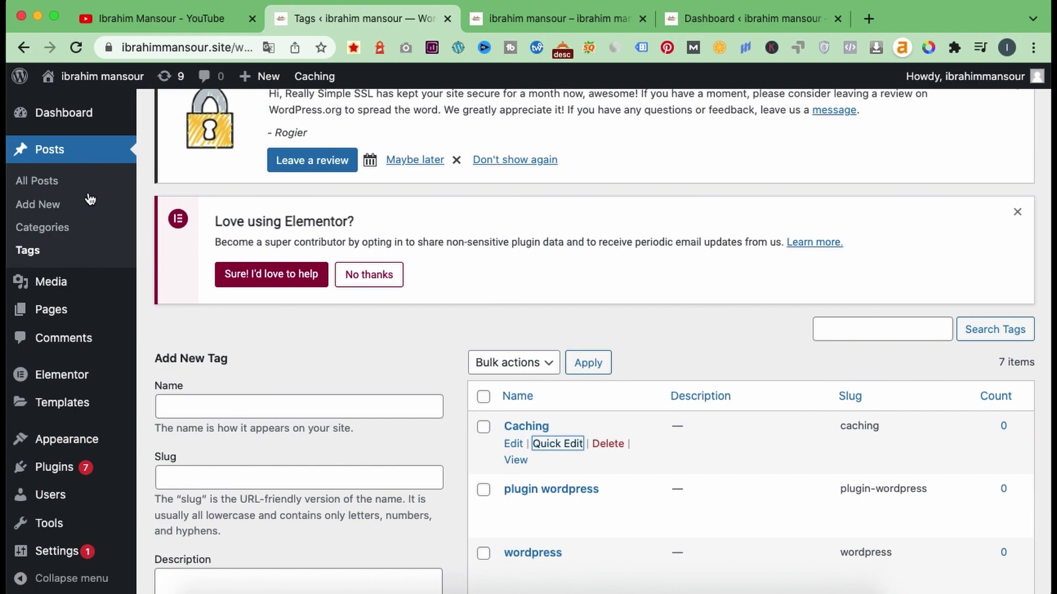
# Step: Open the Media Library and browse the uploaded image thumbnails
pyautogui.moveTo(58, 283)
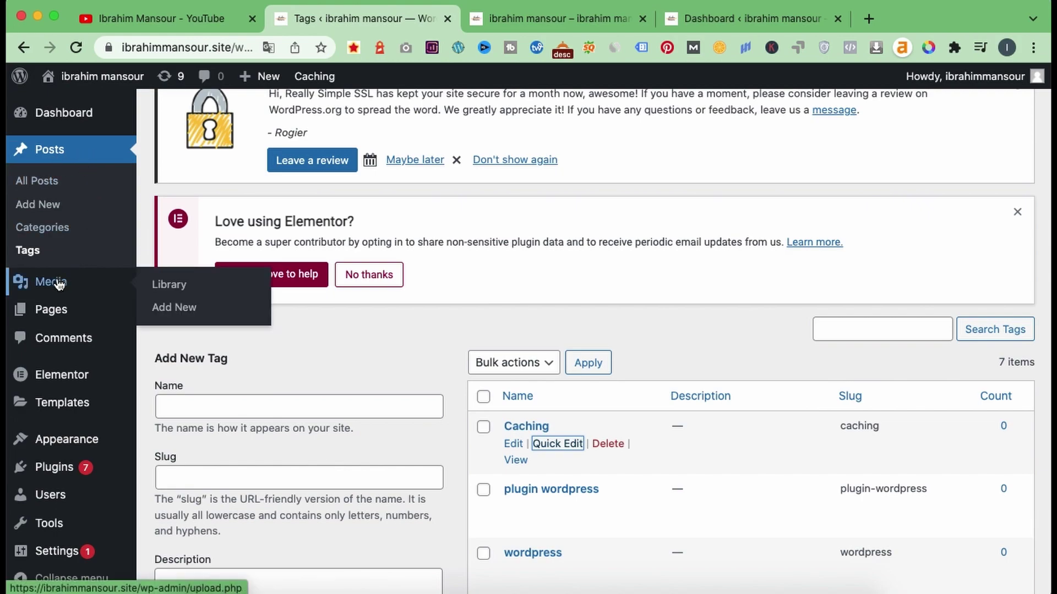
pyautogui.click(168, 284)
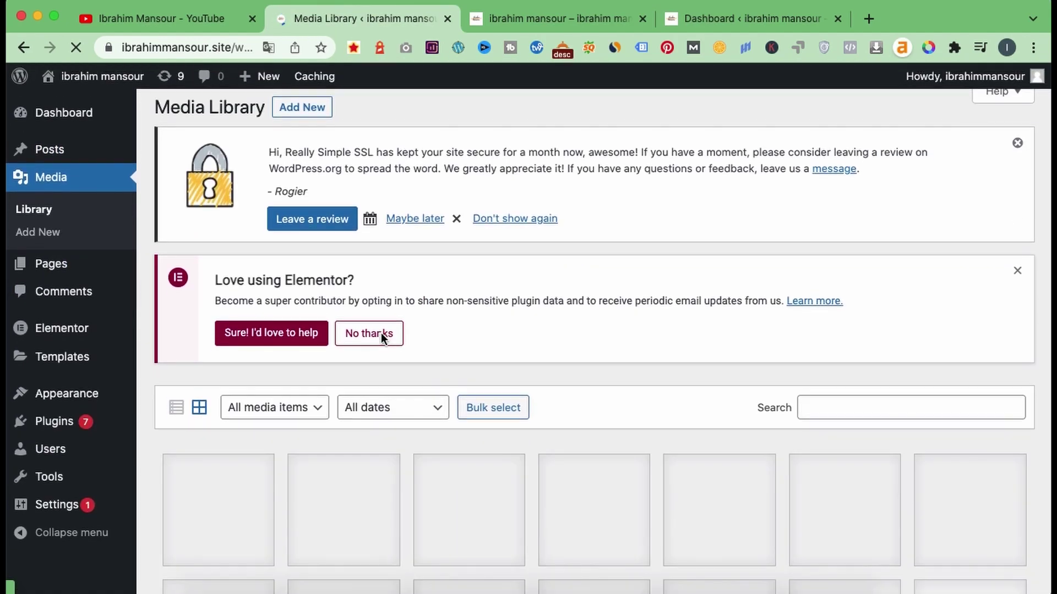
pyautogui.scroll(-4, 383, 337)
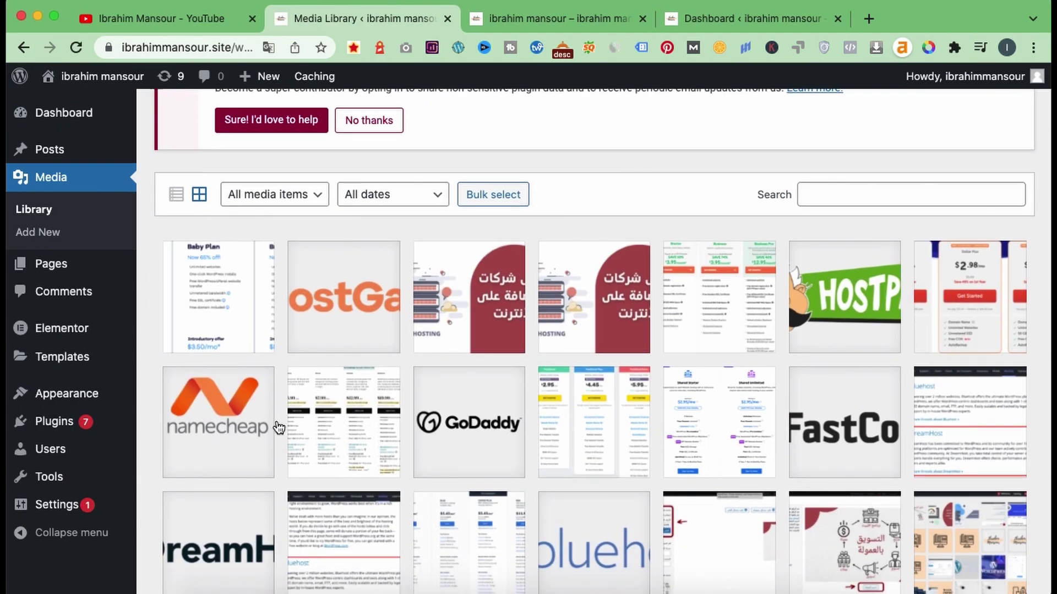
pyautogui.scroll(-3, 278, 428)
pyautogui.scroll(2, 276, 427)
# Step: View the attachment details of the library's first image, including its text fields and file URL, and close them
pyautogui.click(232, 265)
pyautogui.scroll(-2, 699, 408)
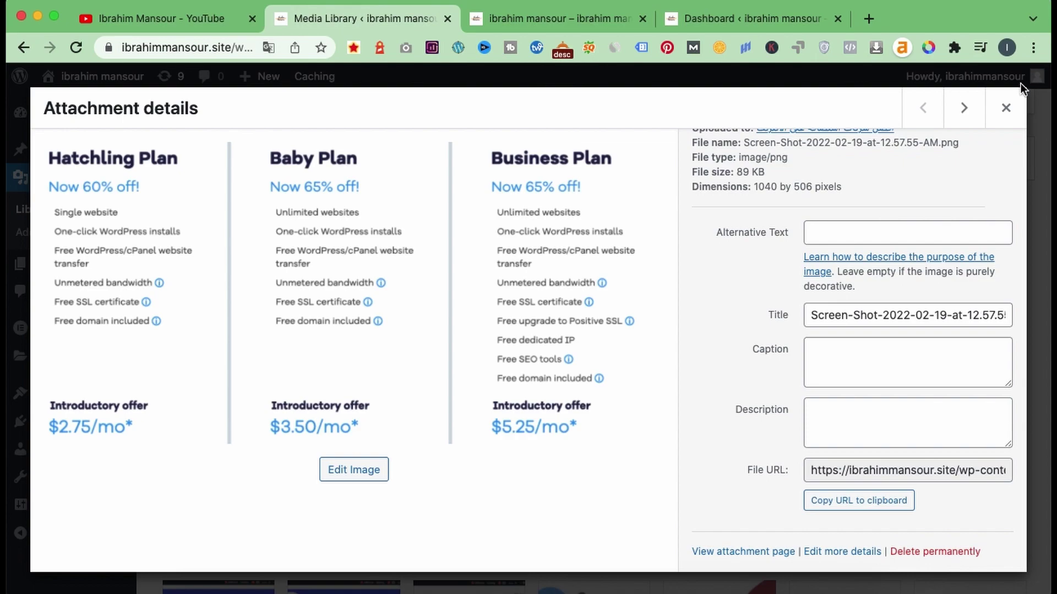
pyautogui.click(1004, 104)
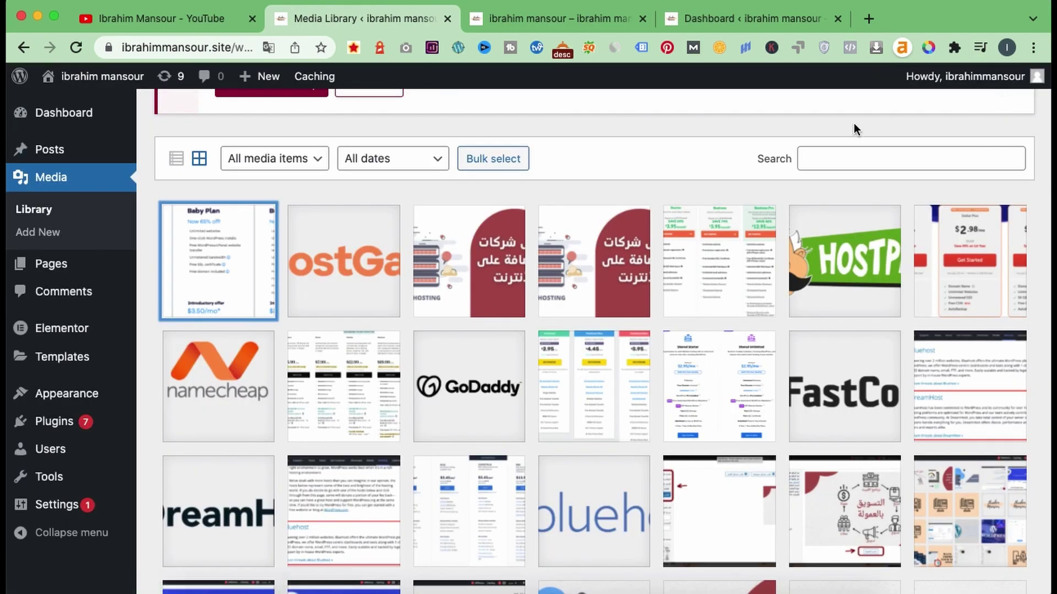
pyautogui.scroll(2, 666, 154)
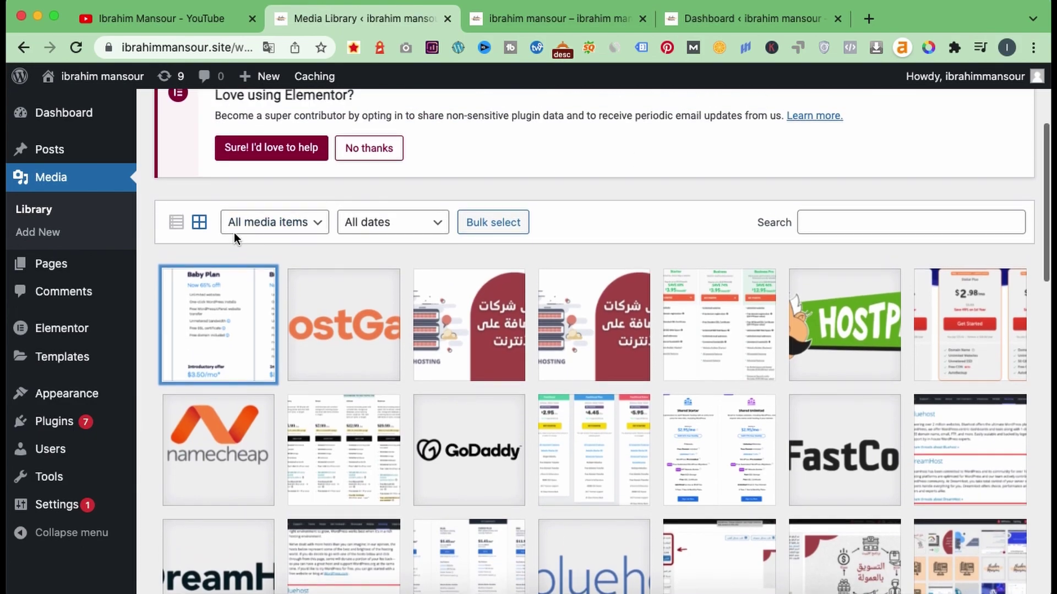
# Step: Check the Media Library's media type and date filter choices, then open the Upload New Media page and look it over
pyautogui.click(302, 223)
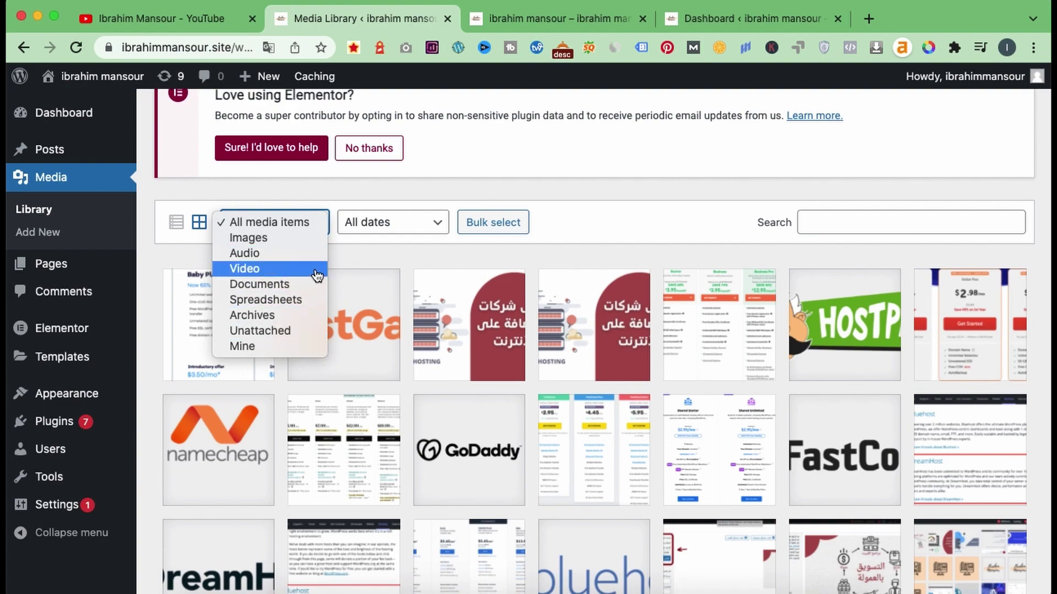
pyautogui.click(359, 240)
pyautogui.click(366, 224)
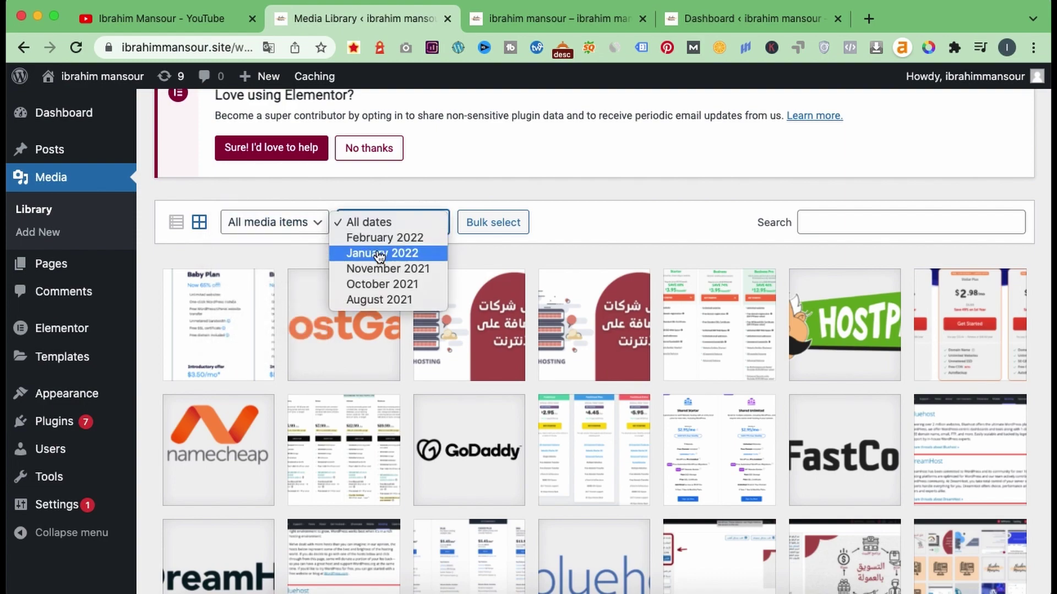
pyautogui.click(574, 230)
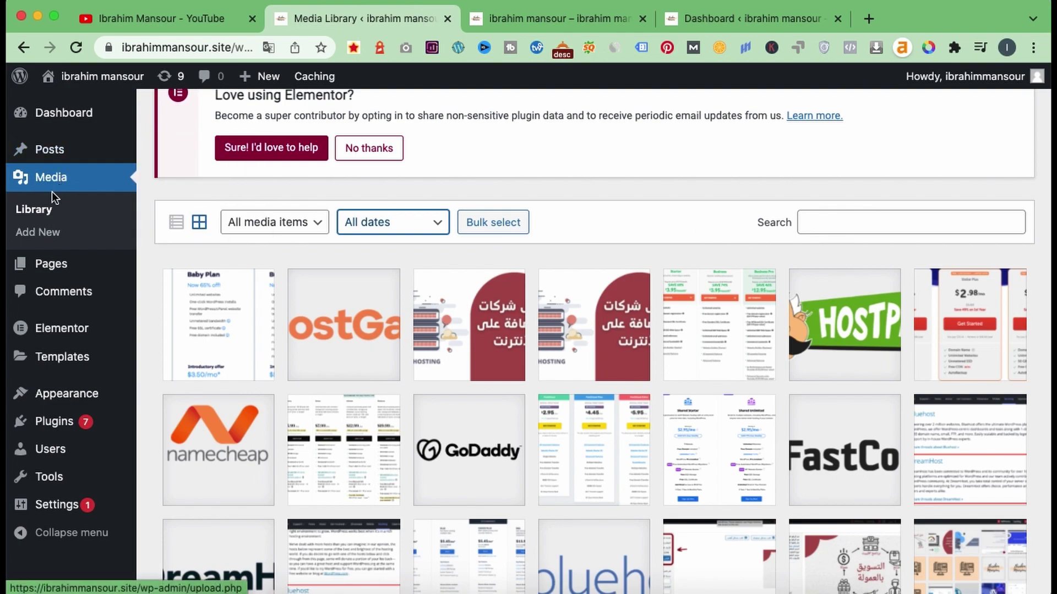
pyautogui.click(53, 236)
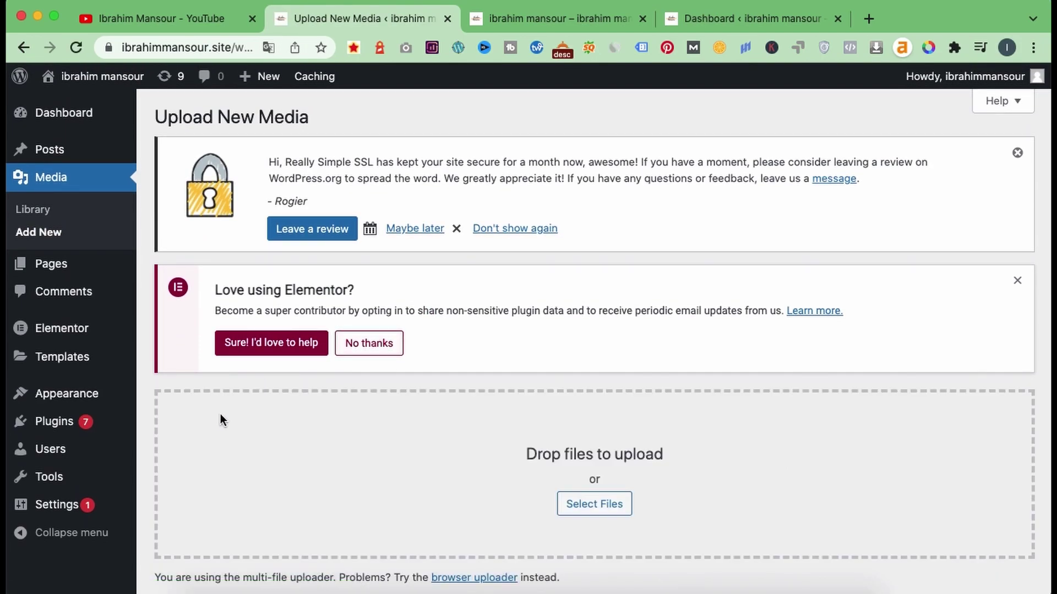
pyautogui.scroll(-3, 302, 435)
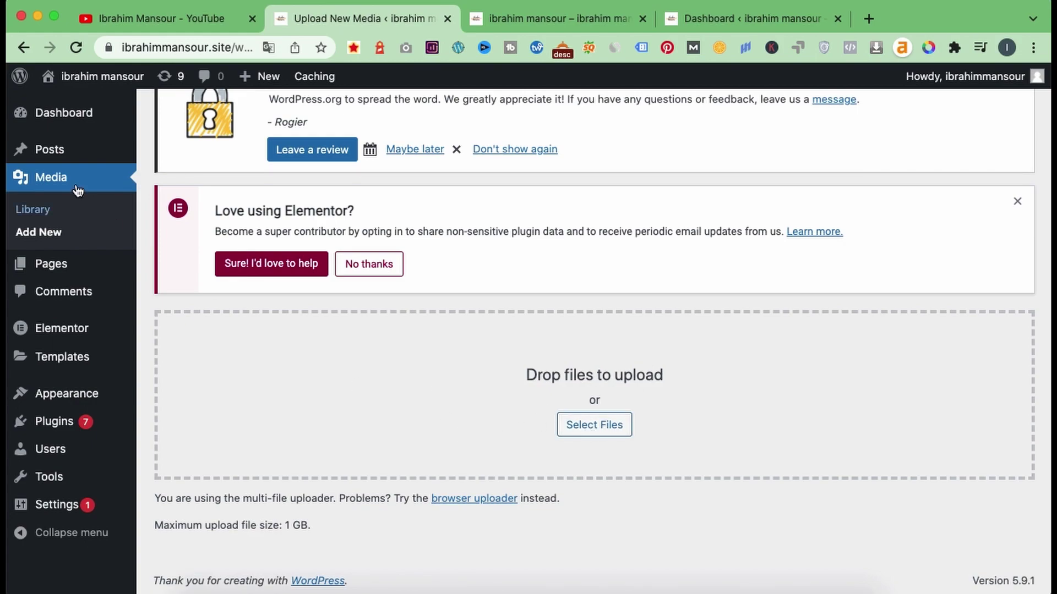
# Step: Open the list of all pages and review its titles, authors and publication dates
pyautogui.moveTo(32, 275)
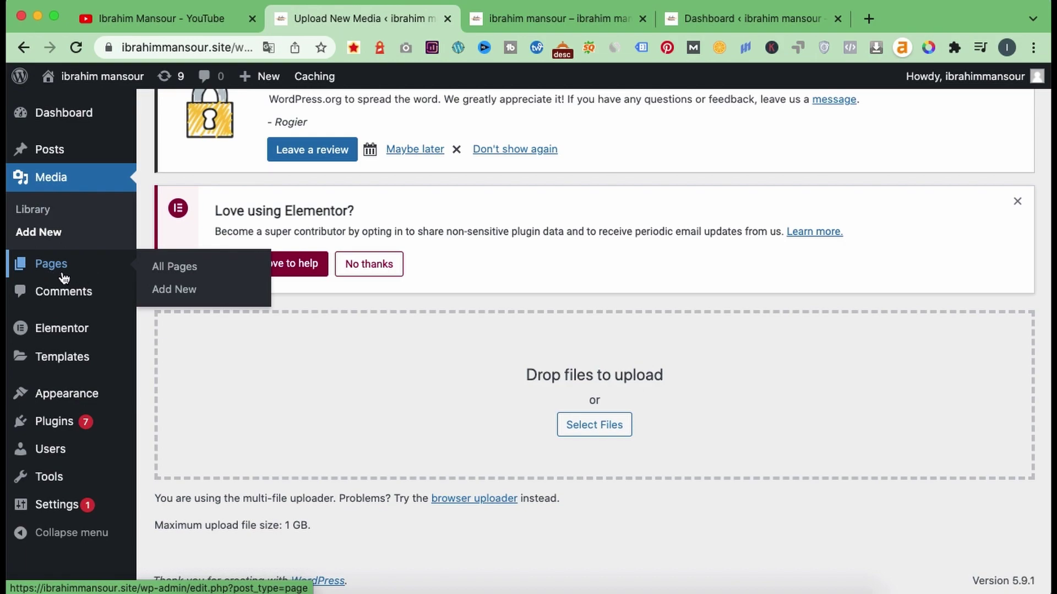
pyautogui.click(175, 279)
pyautogui.scroll(-2, 247, 307)
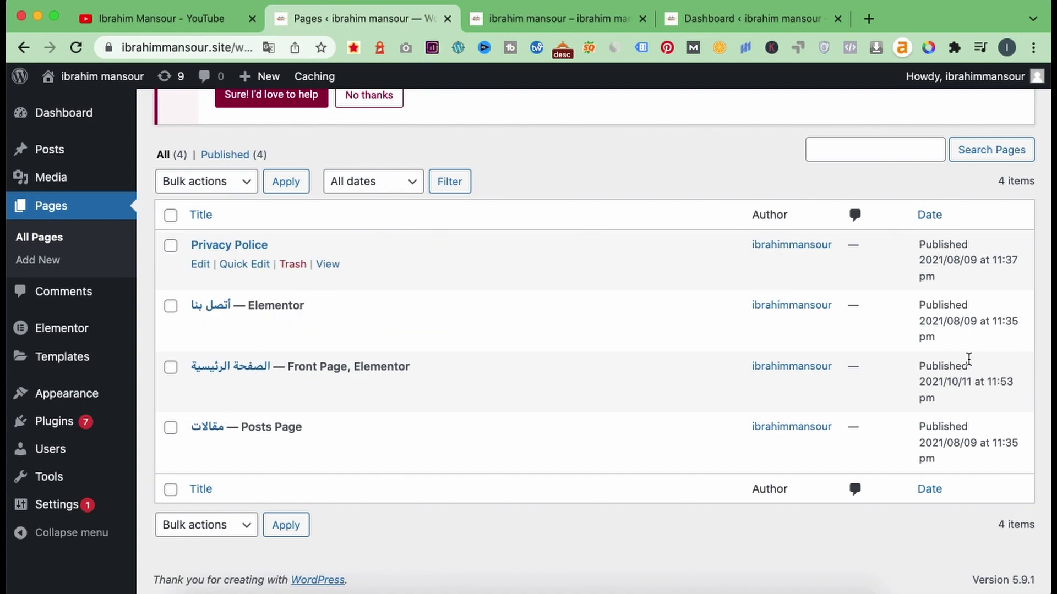
pyautogui.click(940, 214)
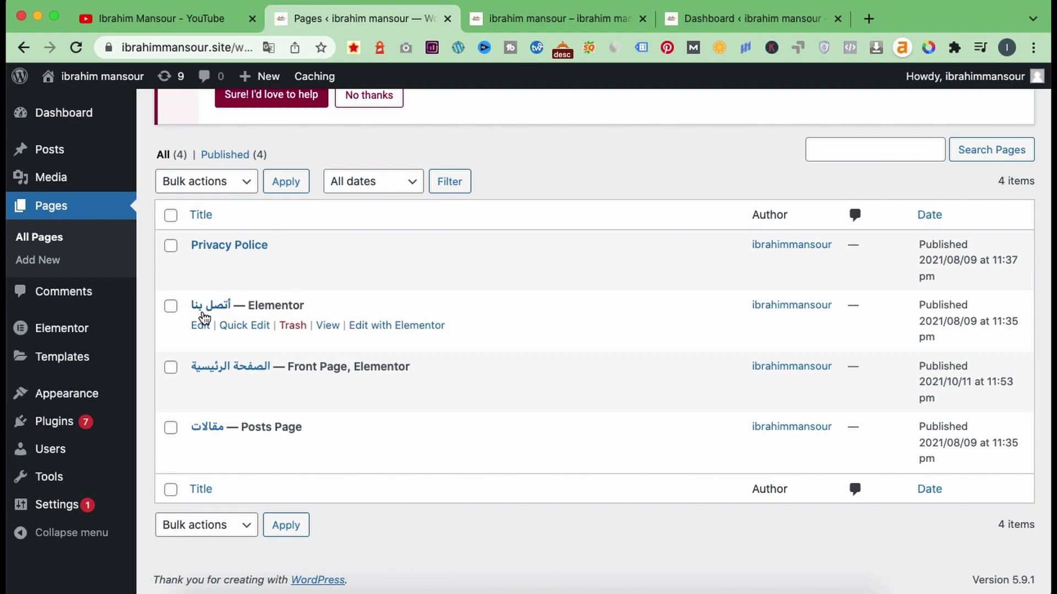
# Step: Highlight the labels beside the page titles: Elementor on the contact page and front page, and Posts Page on the articles page
pyautogui.moveTo(247, 306); pyautogui.dragTo(316, 309)
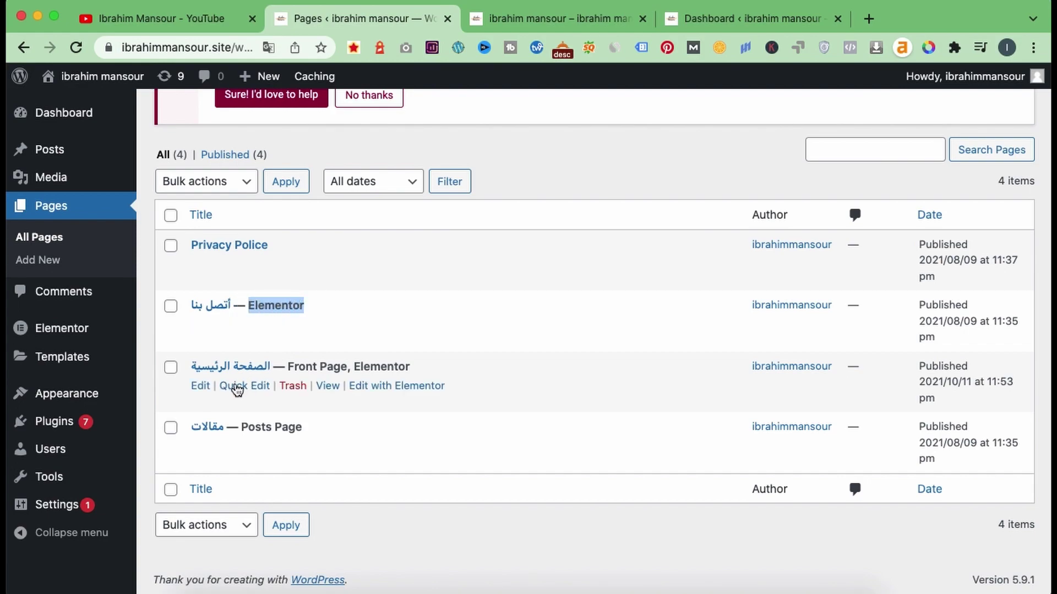
pyautogui.click(291, 366)
pyautogui.moveTo(290, 366); pyautogui.dragTo(398, 365)
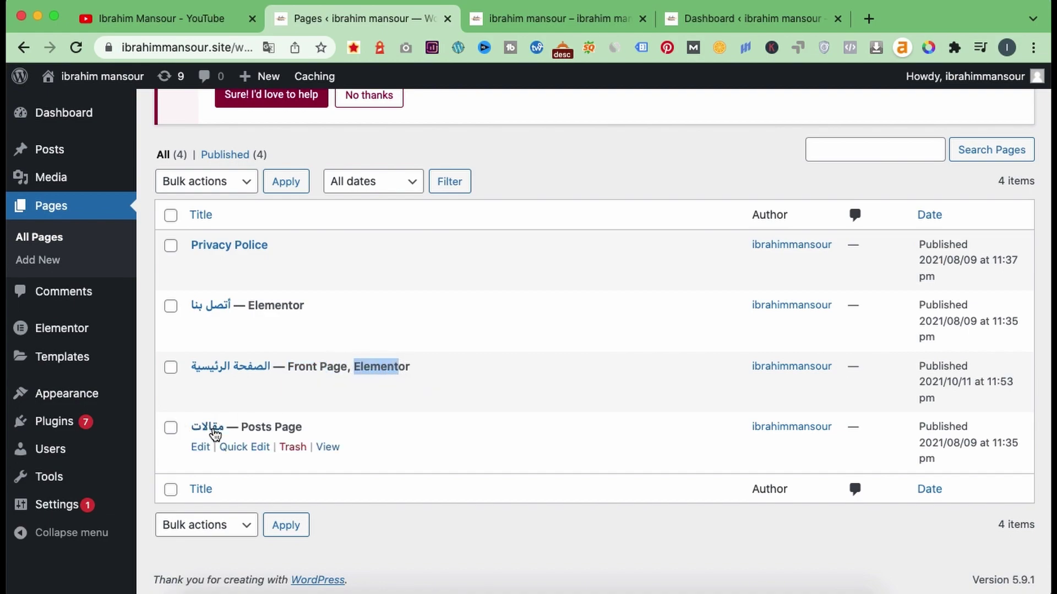
pyautogui.click(248, 427)
pyautogui.moveTo(247, 427); pyautogui.dragTo(305, 424)
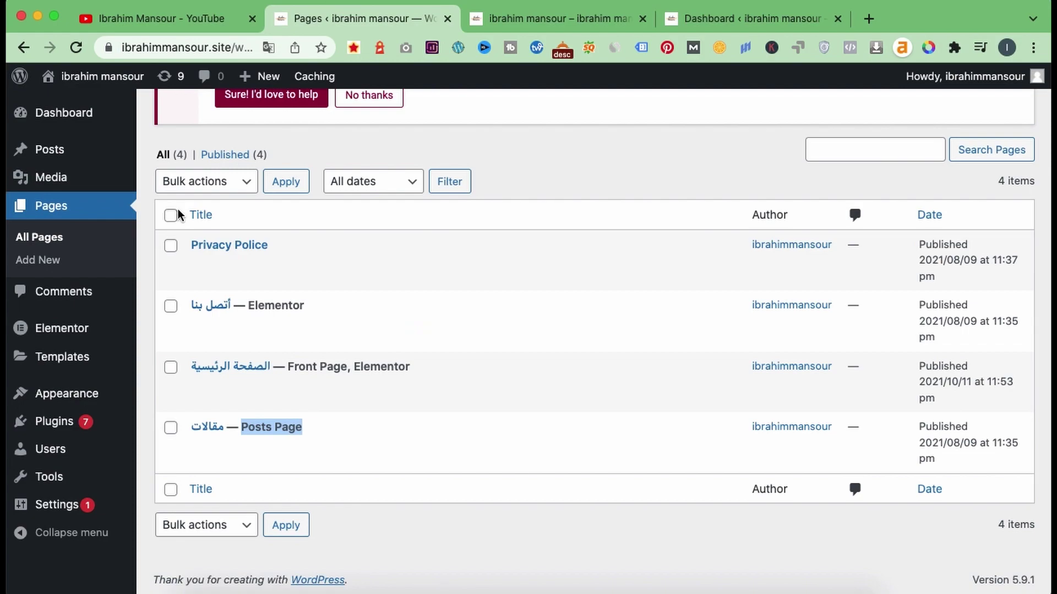
# Step: Open the block editor for a new page
pyautogui.click(52, 264)
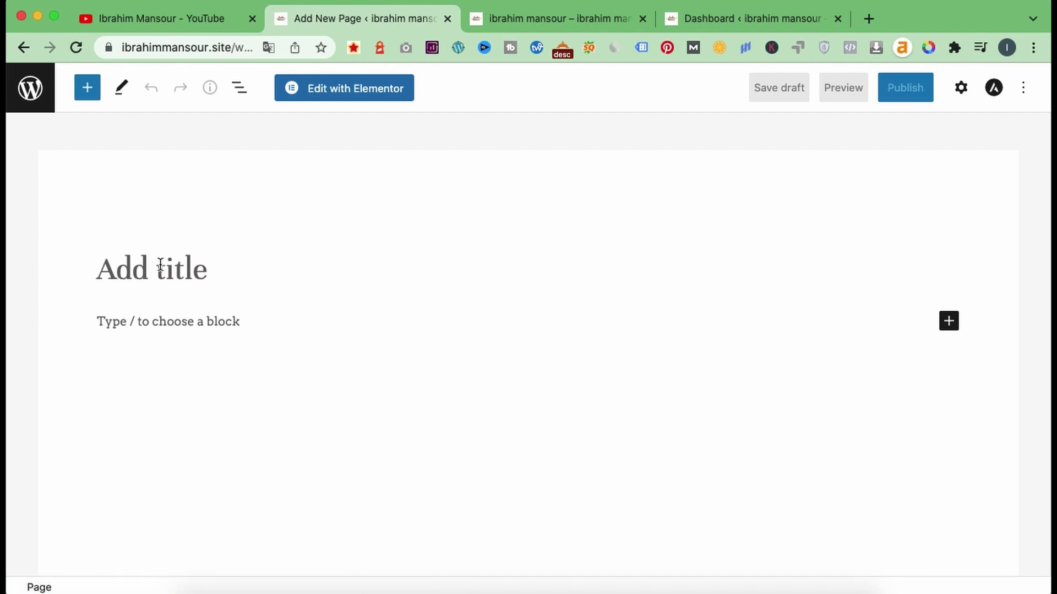
# Step: Place the cursor in the new page's empty content block, then return to the list of all pages
pyautogui.click(145, 310)
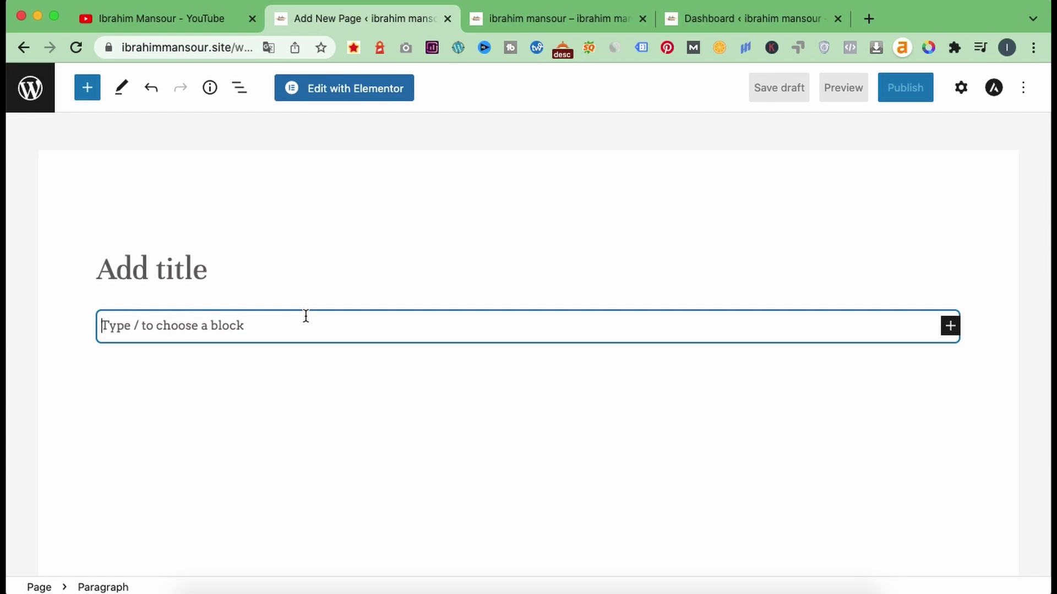
pyautogui.click(23, 48)
pyautogui.click(639, 217)
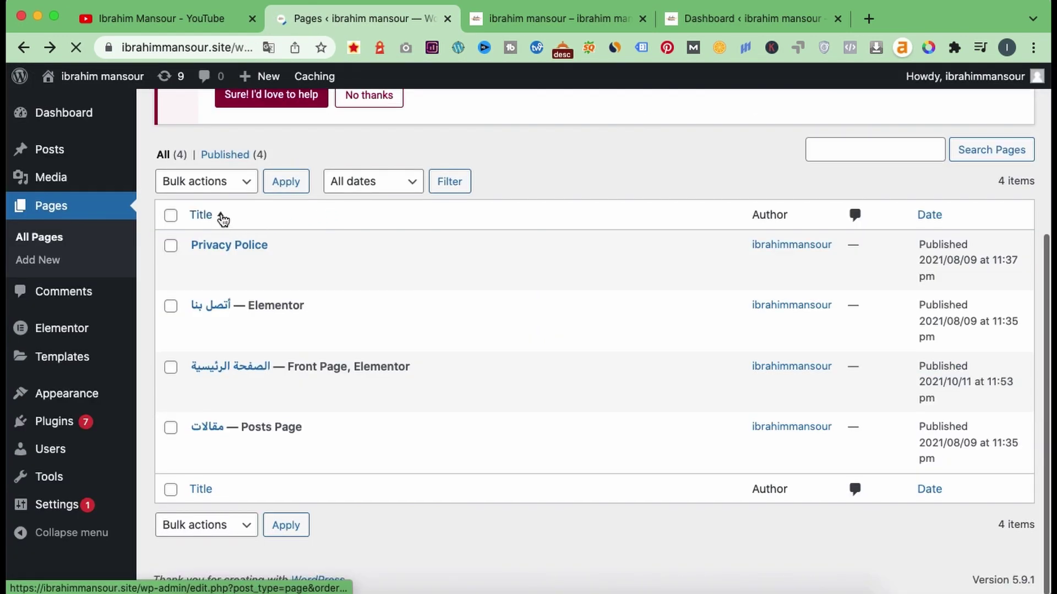
# Step: Open the Comments page, look over its comment list, and reveal the Elementor section's submenu entries
pyautogui.click(73, 292)
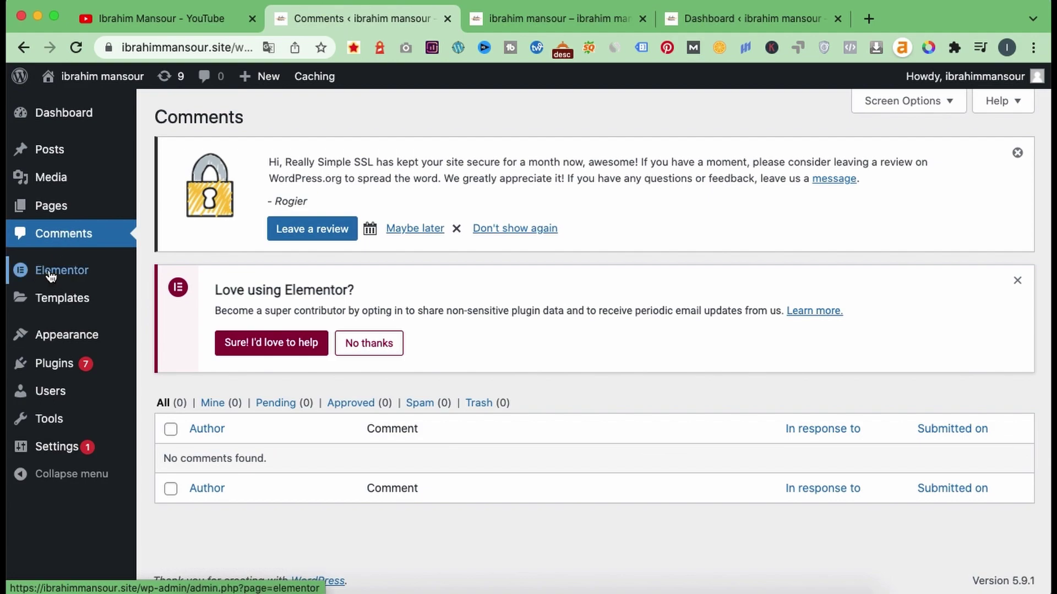
pyautogui.moveTo(53, 279)
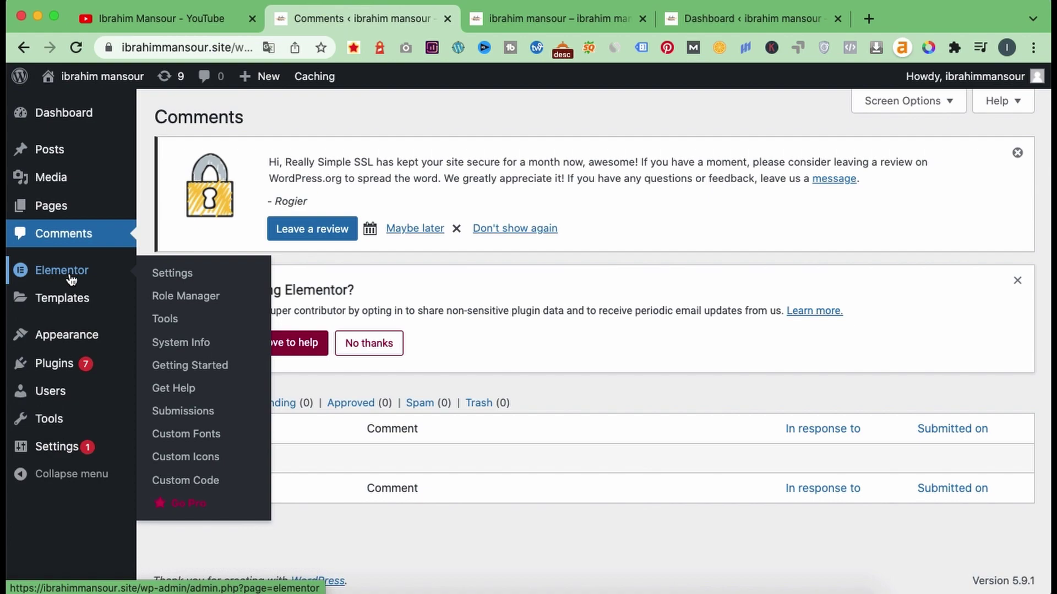
# Step: Open the Saved Templates list and look it over, then view the Theme Builder's site parts and close it
pyautogui.moveTo(53, 301)
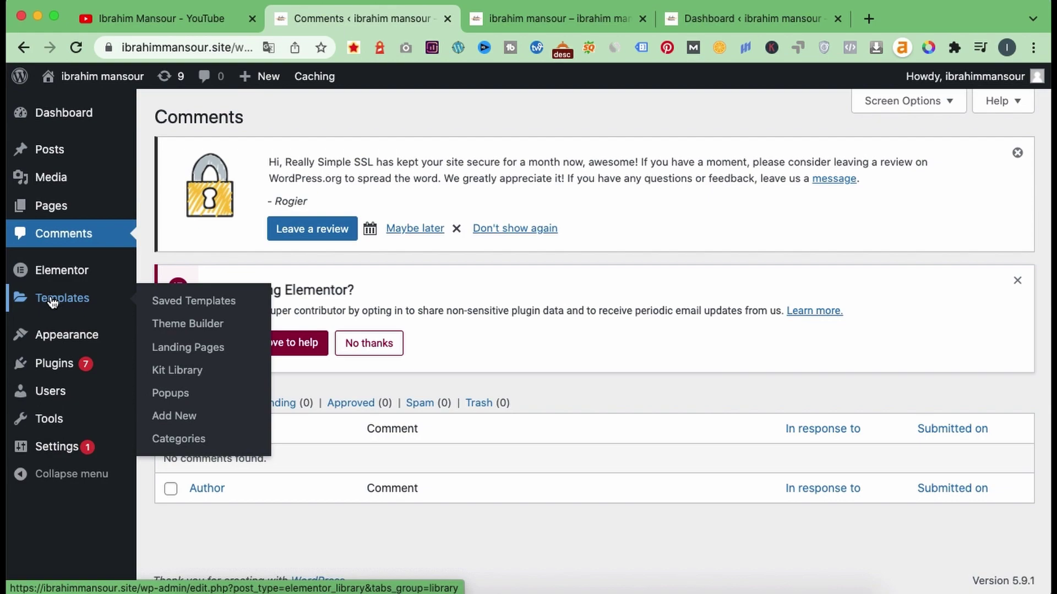
pyautogui.click(181, 312)
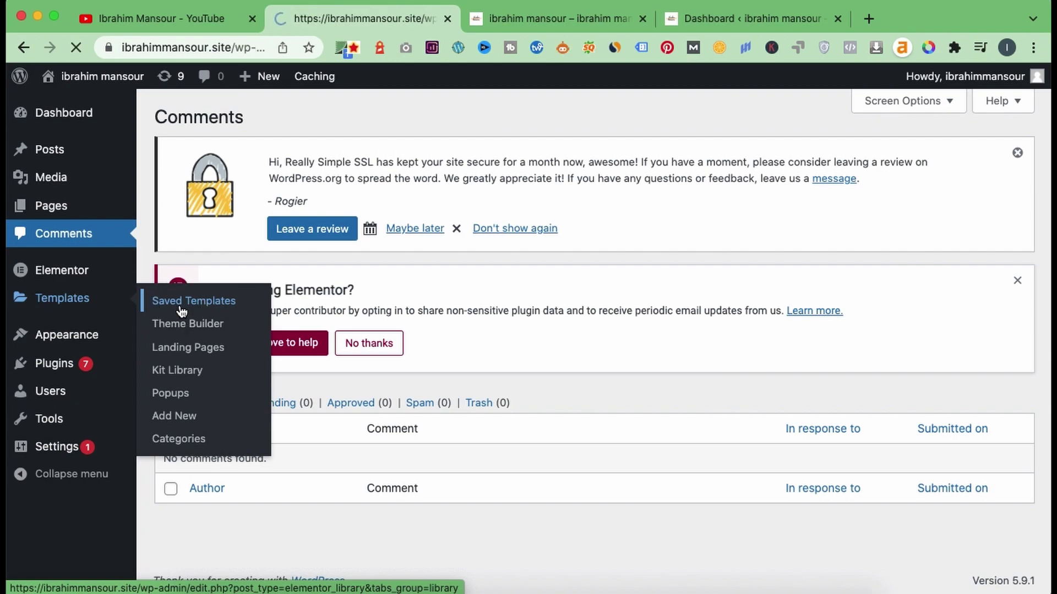
pyautogui.scroll(-2, 308, 443)
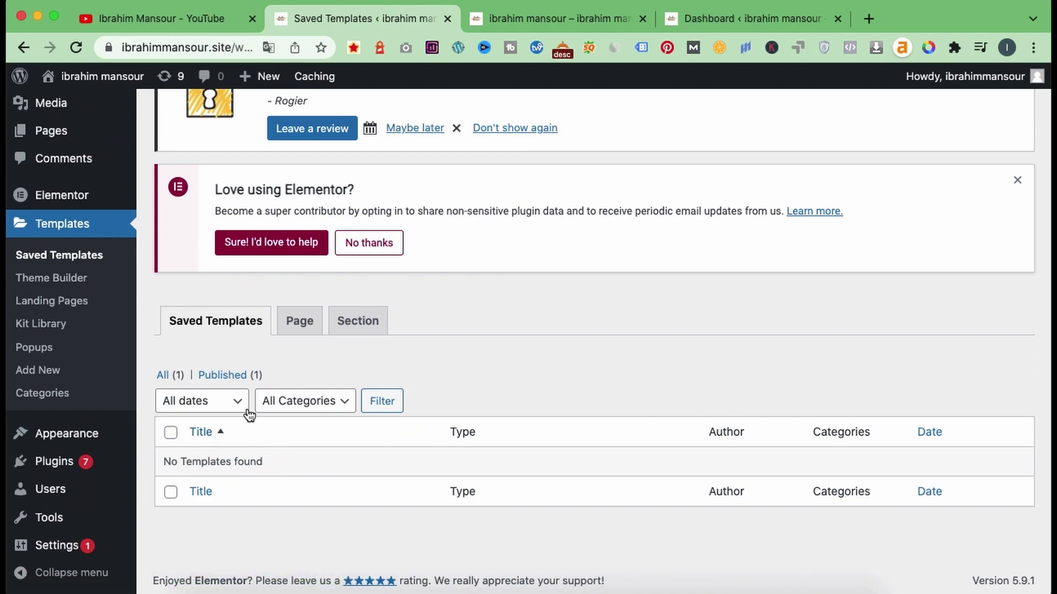
pyautogui.click(68, 282)
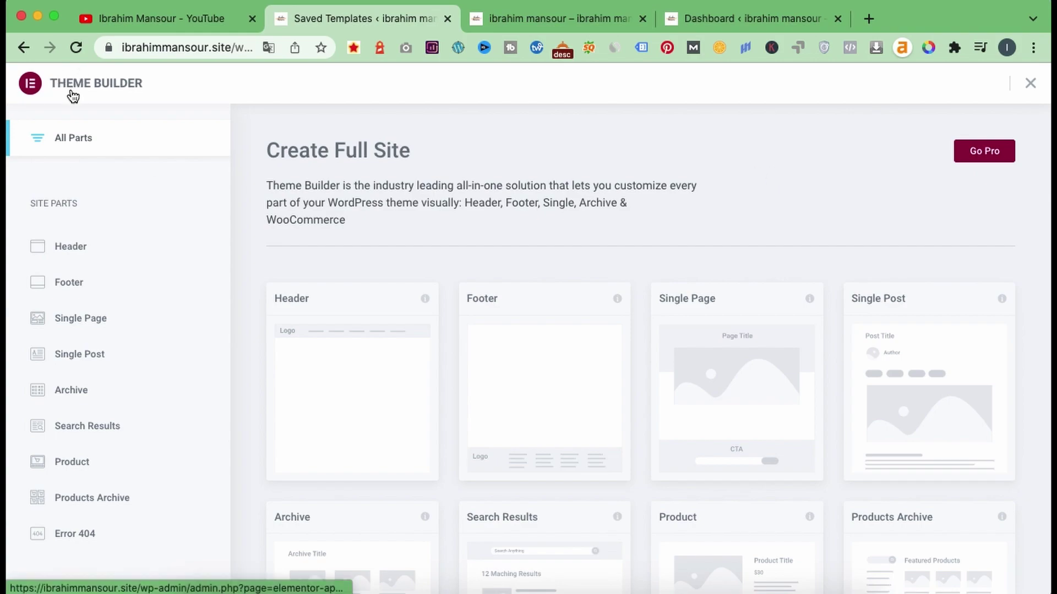
pyautogui.click(1030, 84)
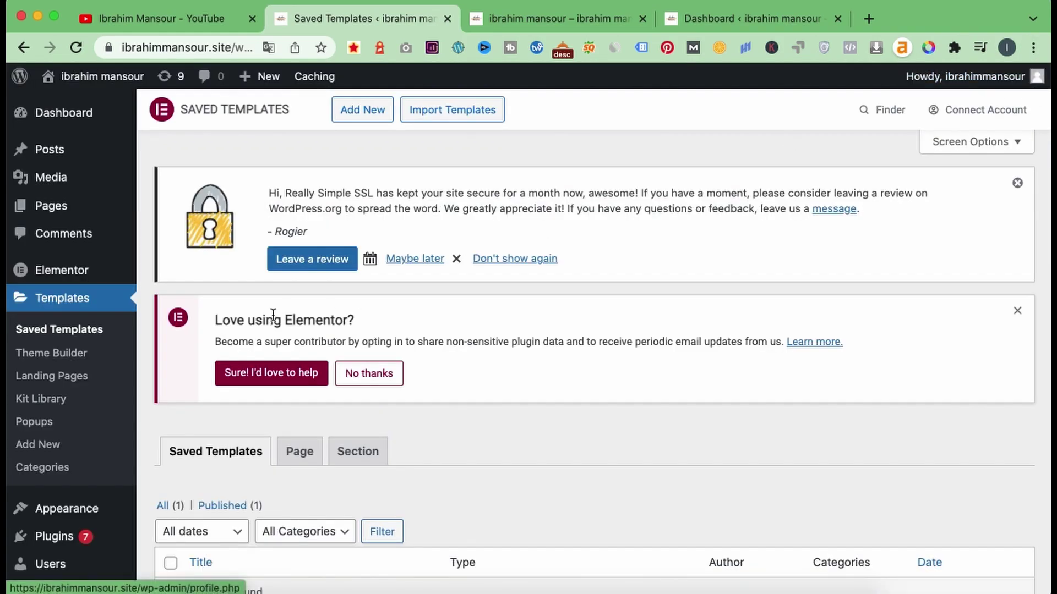
# Step: Open the Landing Pages section, highlight its "Create Your First Landing Page" heading, and add a new landing page
pyautogui.click(33, 380)
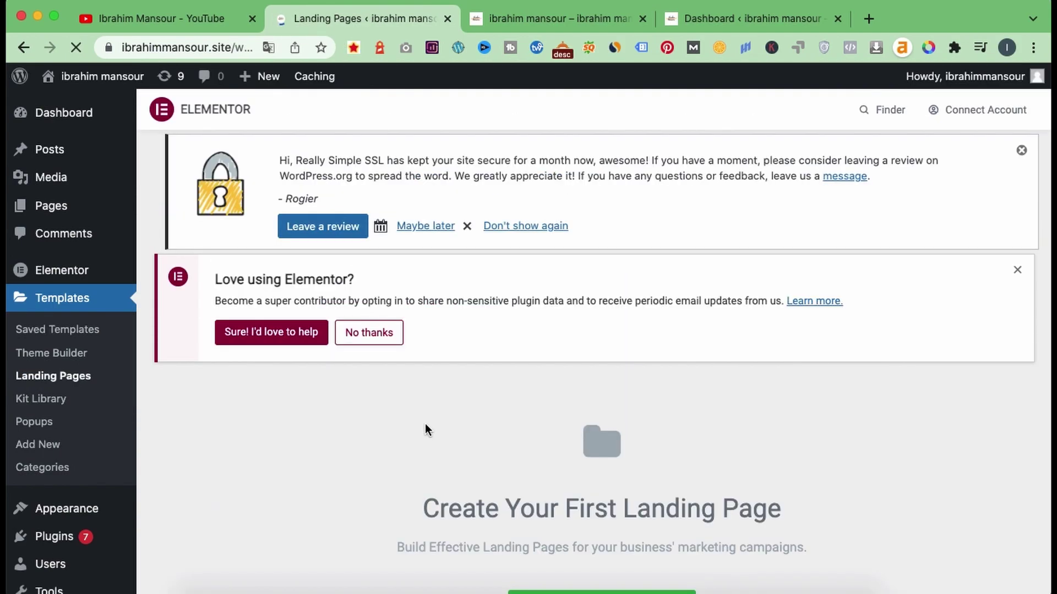
pyautogui.scroll(-3, 425, 427)
pyautogui.moveTo(422, 388); pyautogui.dragTo(768, 401)
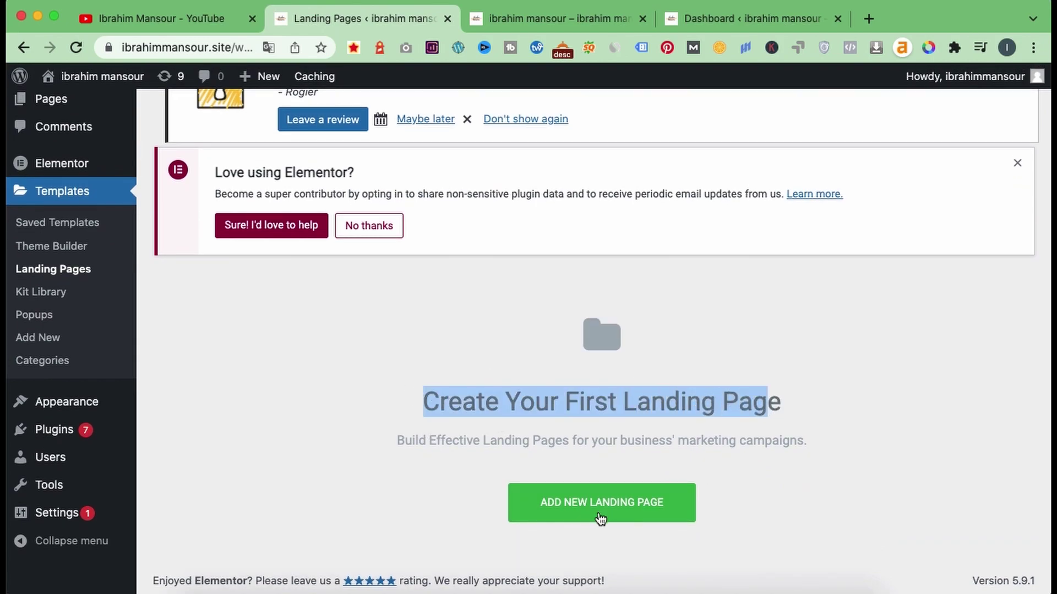
pyautogui.click(614, 514)
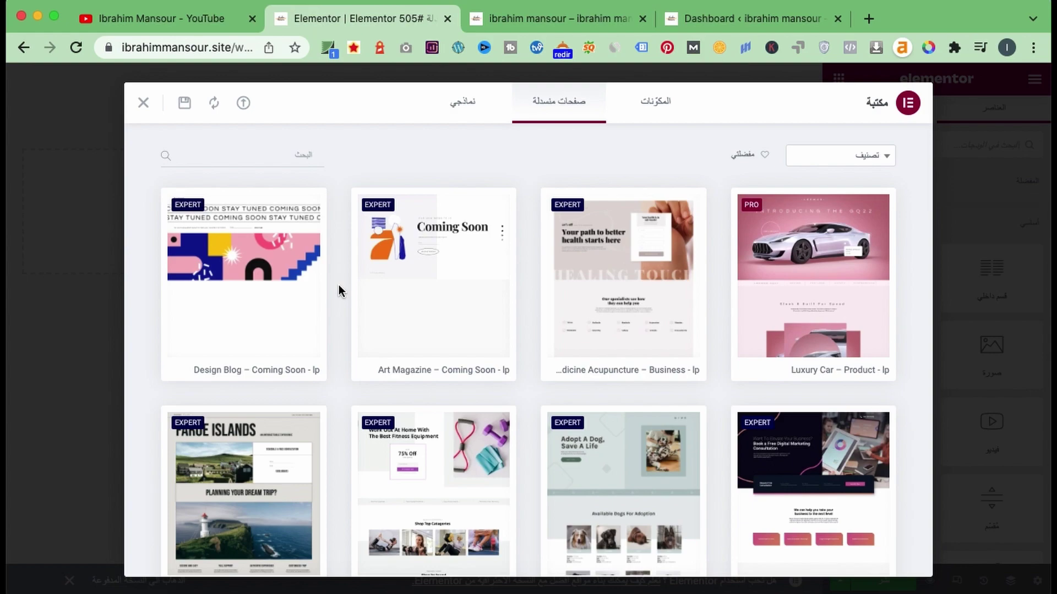
# Step: Browse the ready-made landing page templates in the Elementor library, checking their designs and Pro or Expert labels
pyautogui.scroll(-10, 339, 285)
pyautogui.scroll(-8, 339, 283)
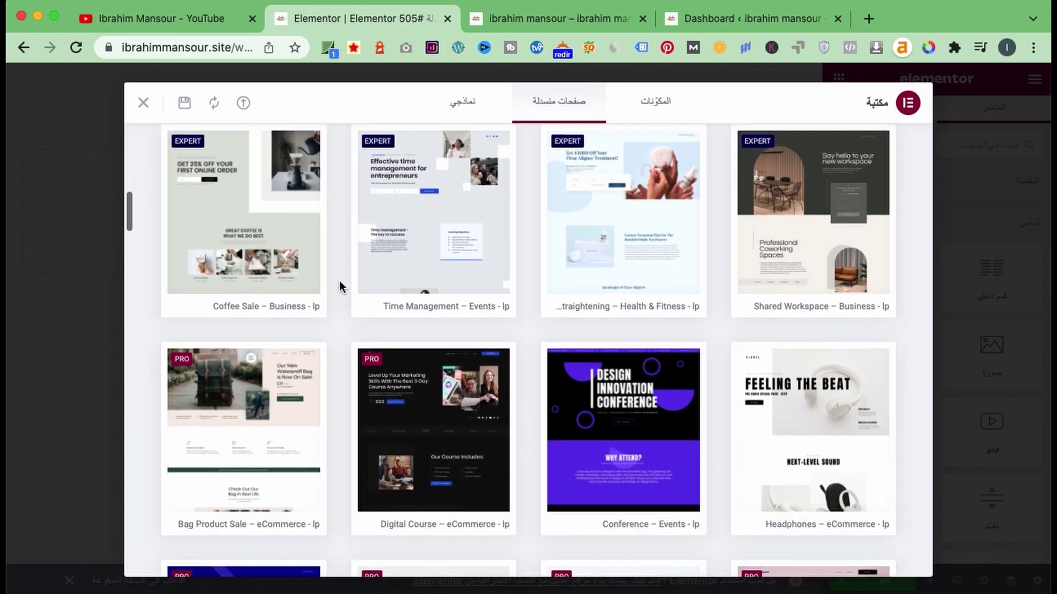
pyautogui.scroll(-2, 339, 281)
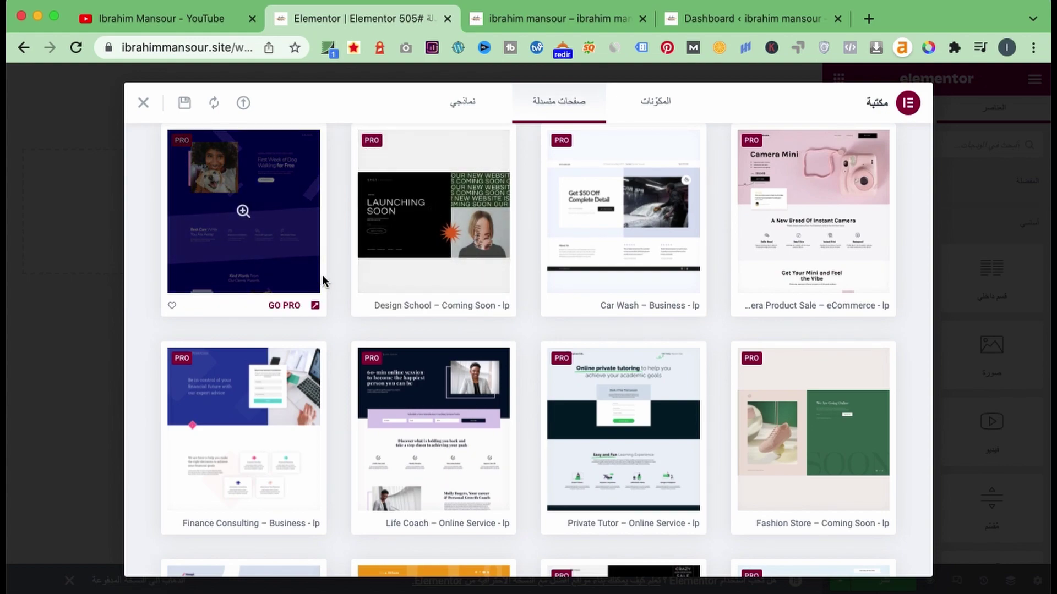
pyautogui.scroll(3, 324, 276)
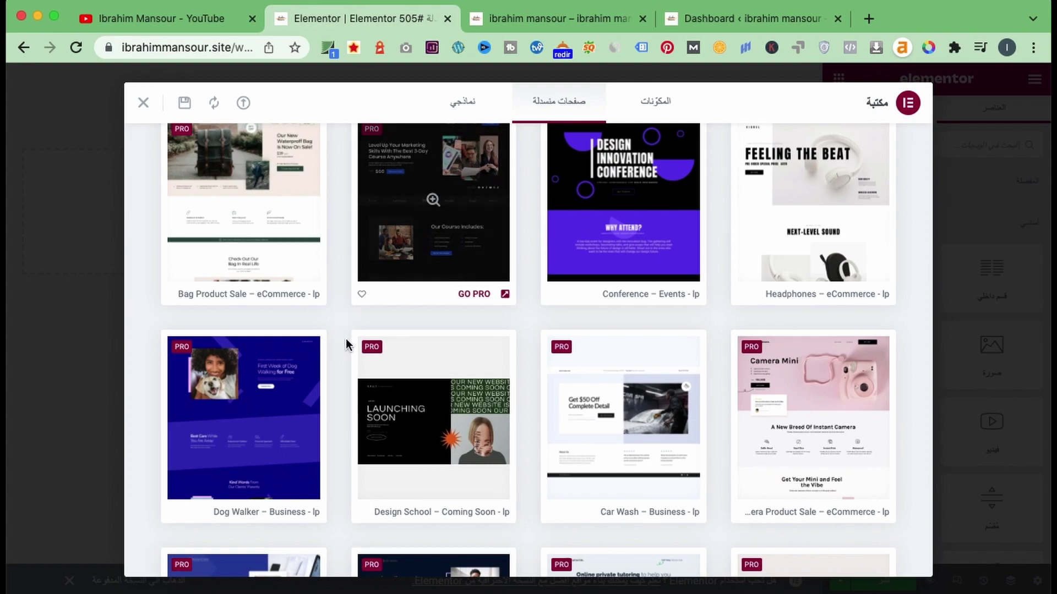
pyautogui.scroll(3, 338, 351)
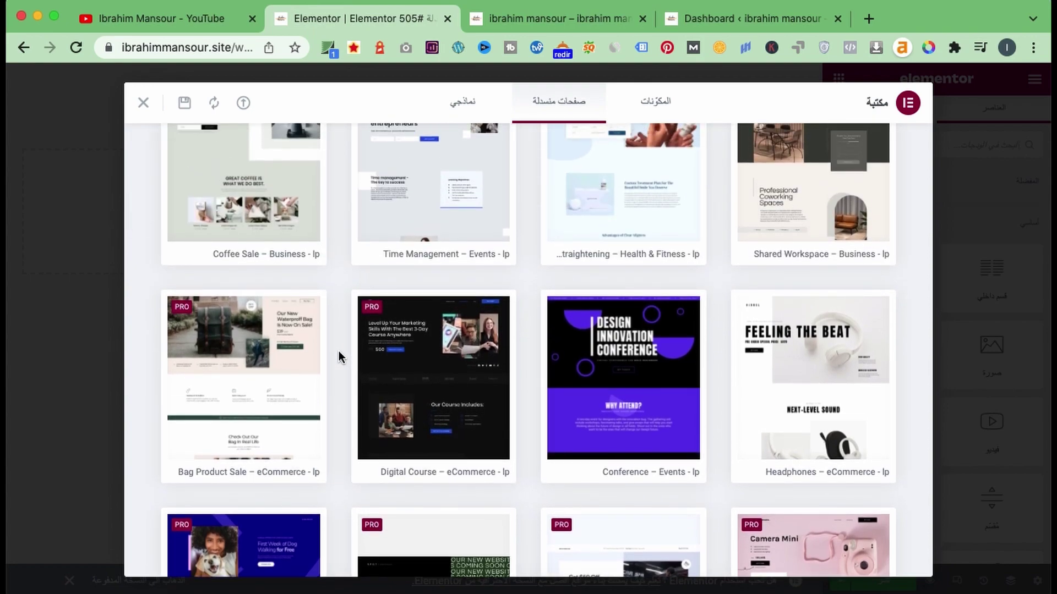
pyautogui.scroll(3, 339, 351)
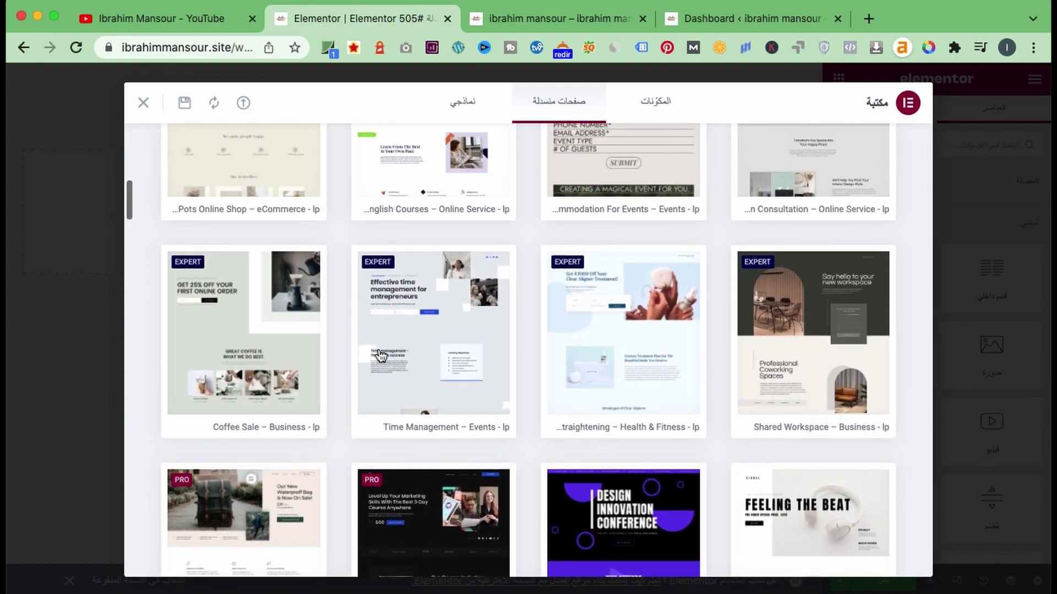
# Step: Preview the teeth-straightening Health & Fitness template through to its footer, highlighting the "Recent Smile Transformations" heading
pyautogui.click(617, 319)
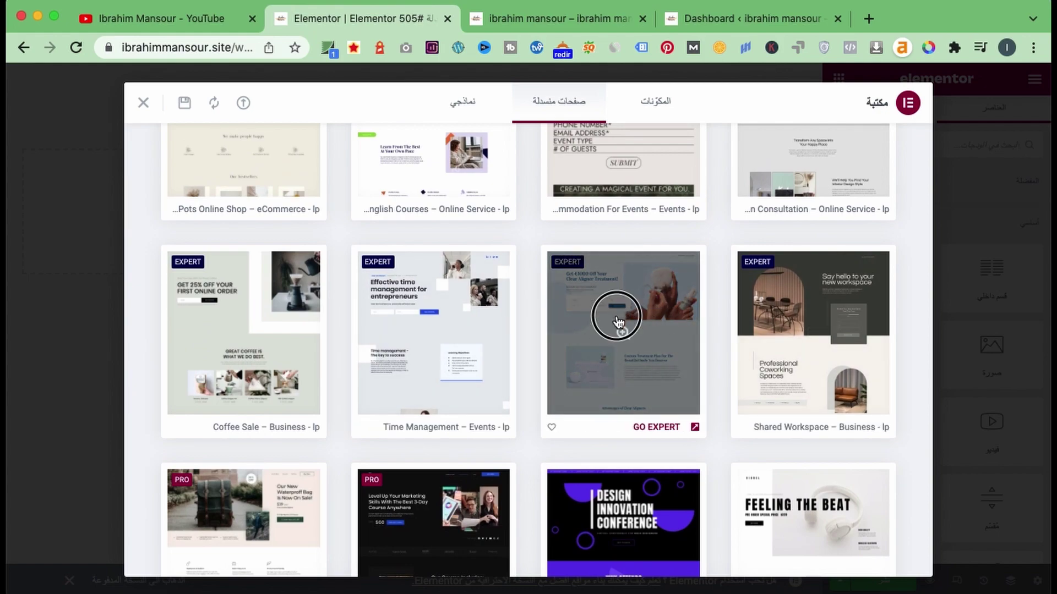
pyautogui.scroll(-15, 519, 306)
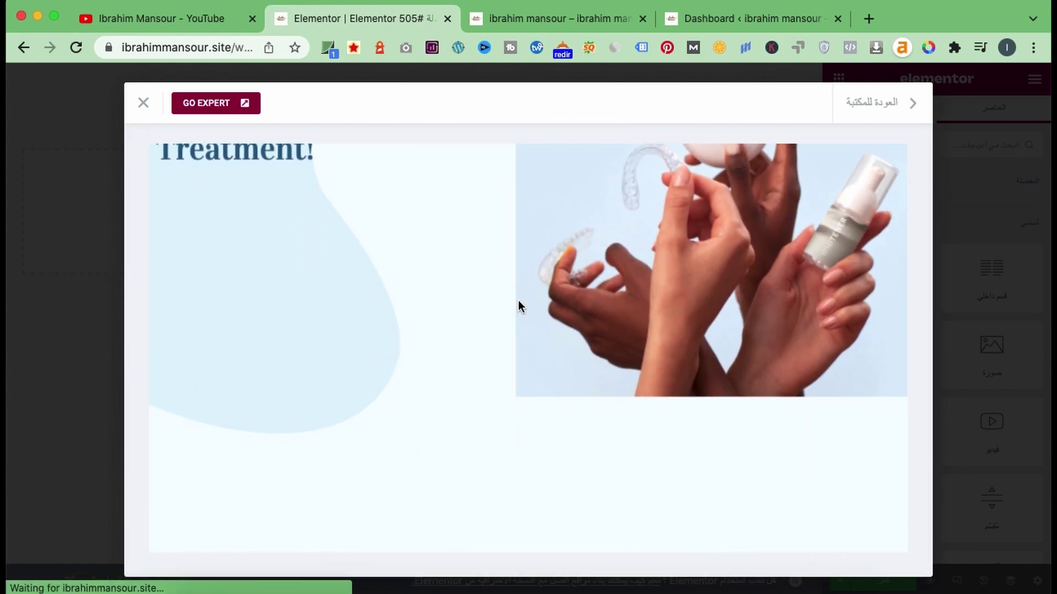
pyautogui.scroll(-8, 519, 300)
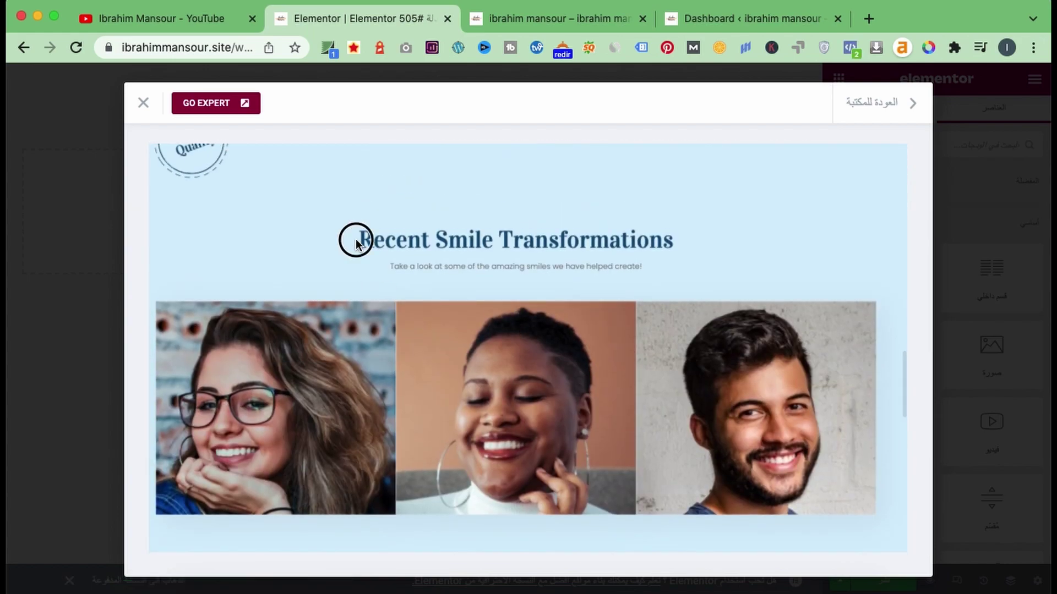
pyautogui.moveTo(358, 240); pyautogui.dragTo(621, 240)
pyautogui.scroll(-15, 717, 385)
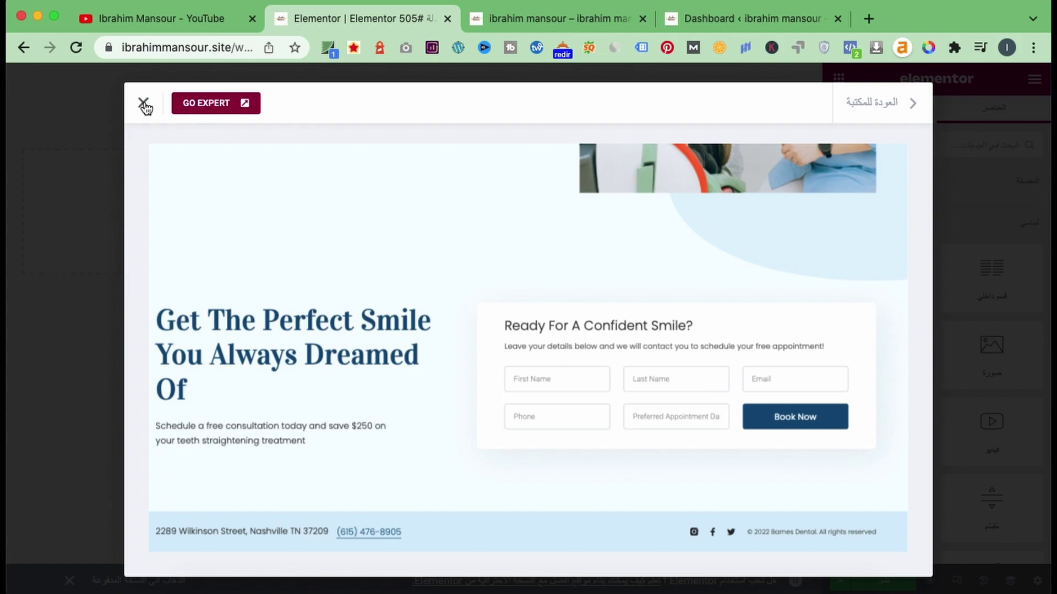
# Step: Close the template library and leave the Elementor editor, returning to the Landing Pages section
pyautogui.click(144, 106)
pyautogui.hscroll(-5, 306, 229)
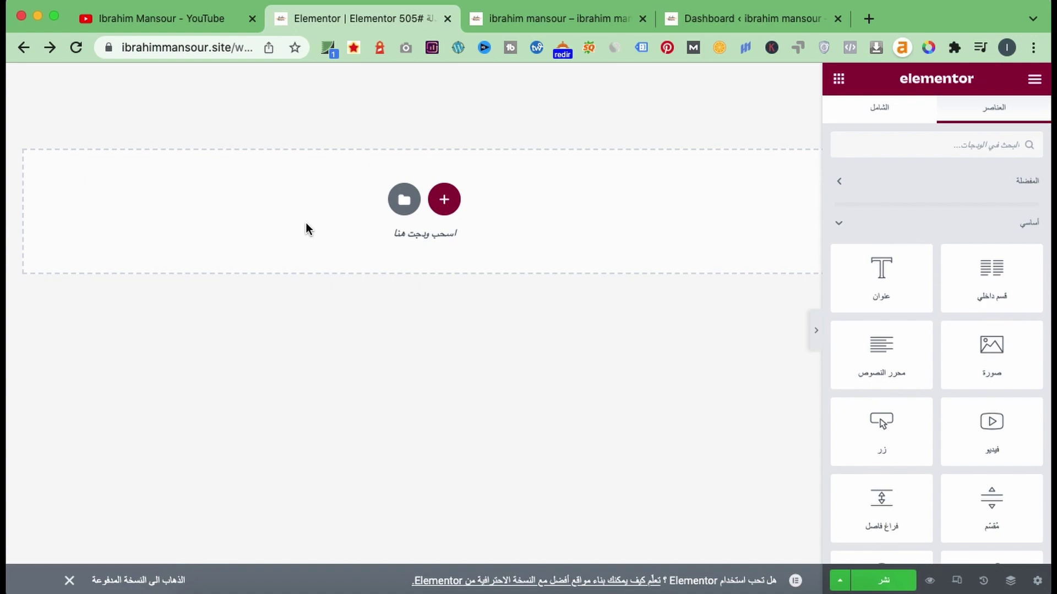
pyautogui.hscroll(-5, 306, 229)
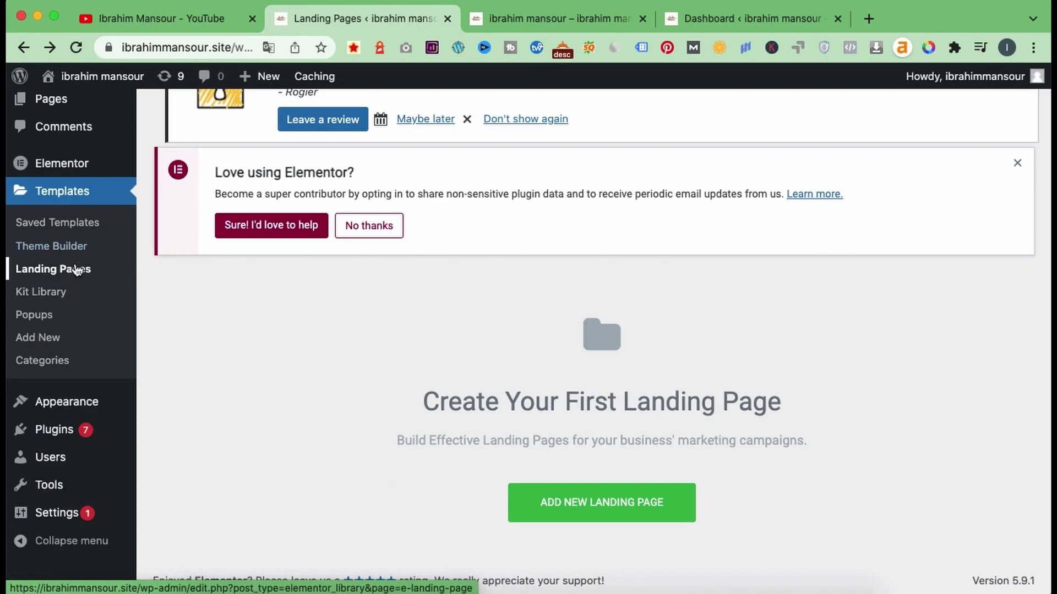
# Step: Open the Kit Library and browse its wireframe template kits
pyautogui.click(47, 297)
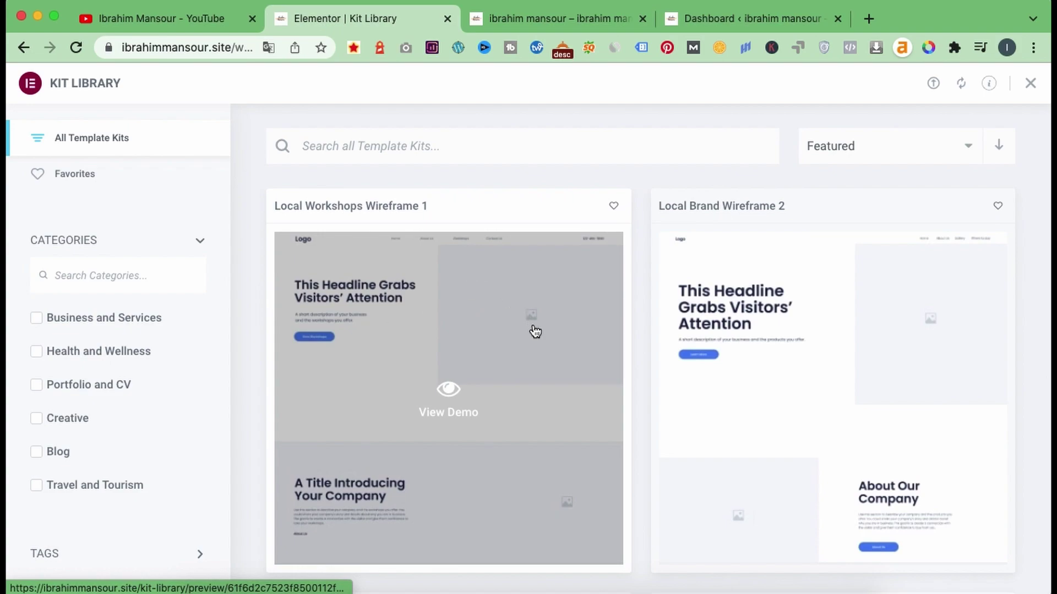
pyautogui.scroll(-5, 737, 326)
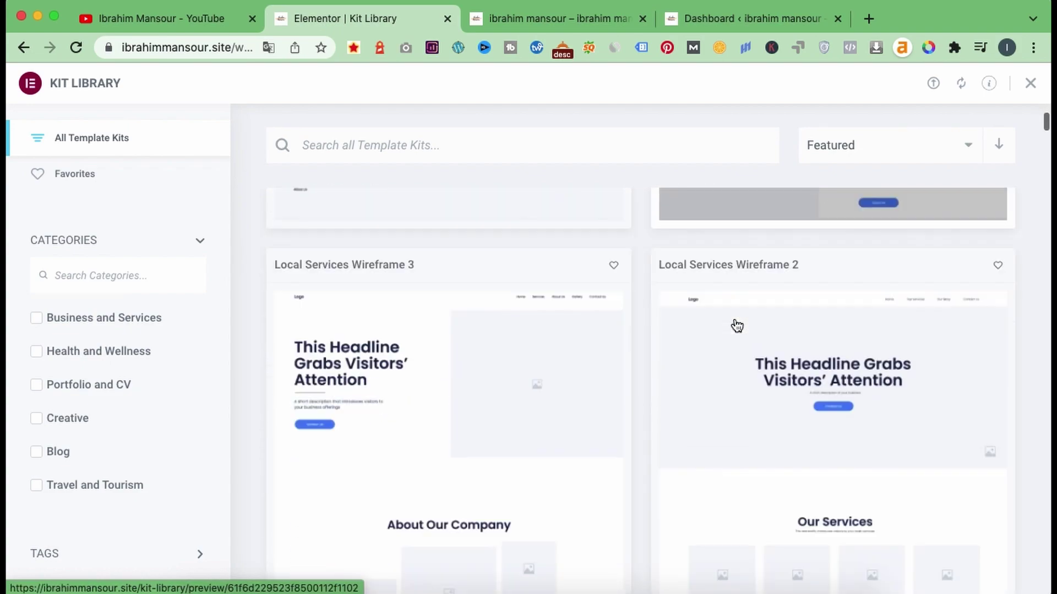
pyautogui.scroll(-2, 736, 326)
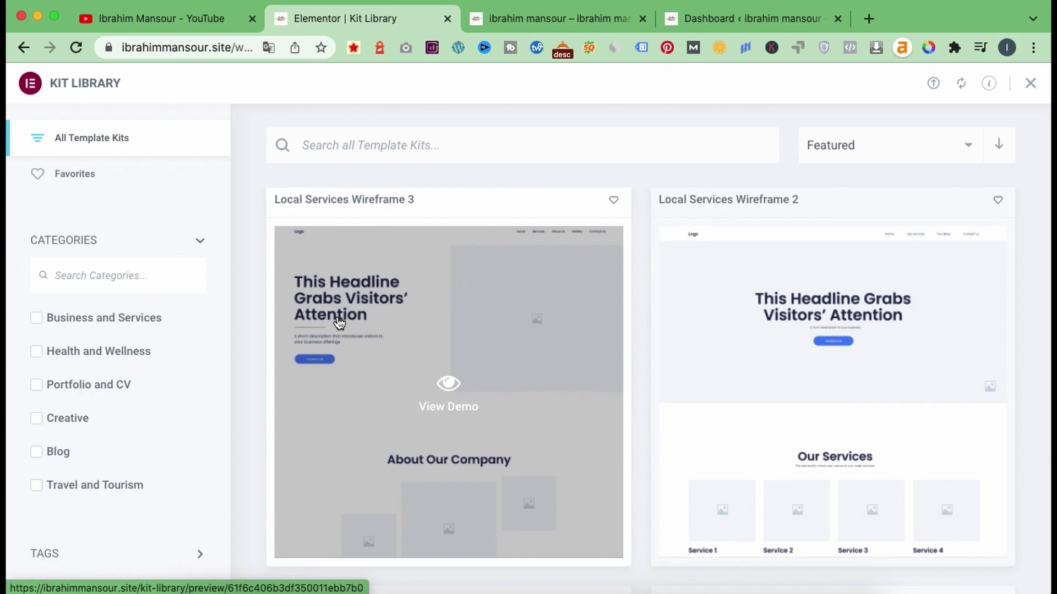
pyautogui.scroll(-9, 393, 413)
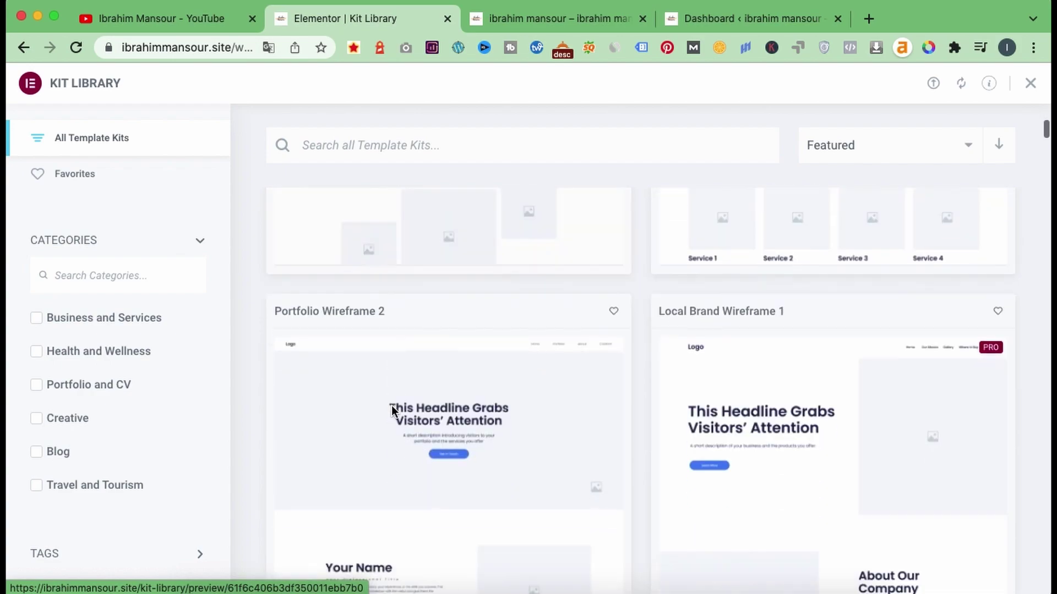
pyautogui.scroll(5, 393, 400)
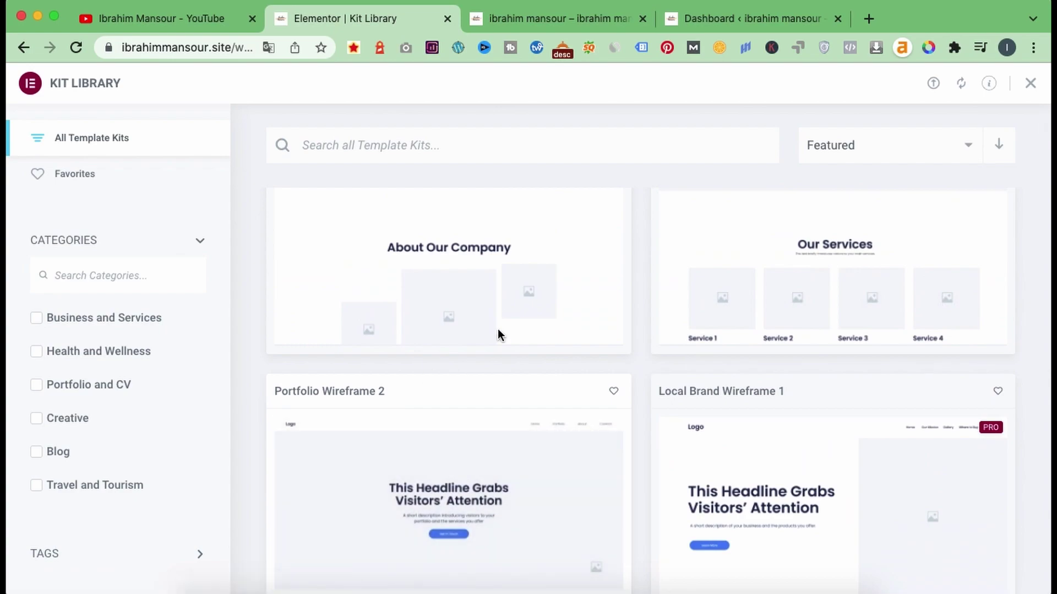
# Step: Leave the Kit Library for the Saved Templates page, then open the Popups page and read about the Popup Builder
pyautogui.click(1029, 85)
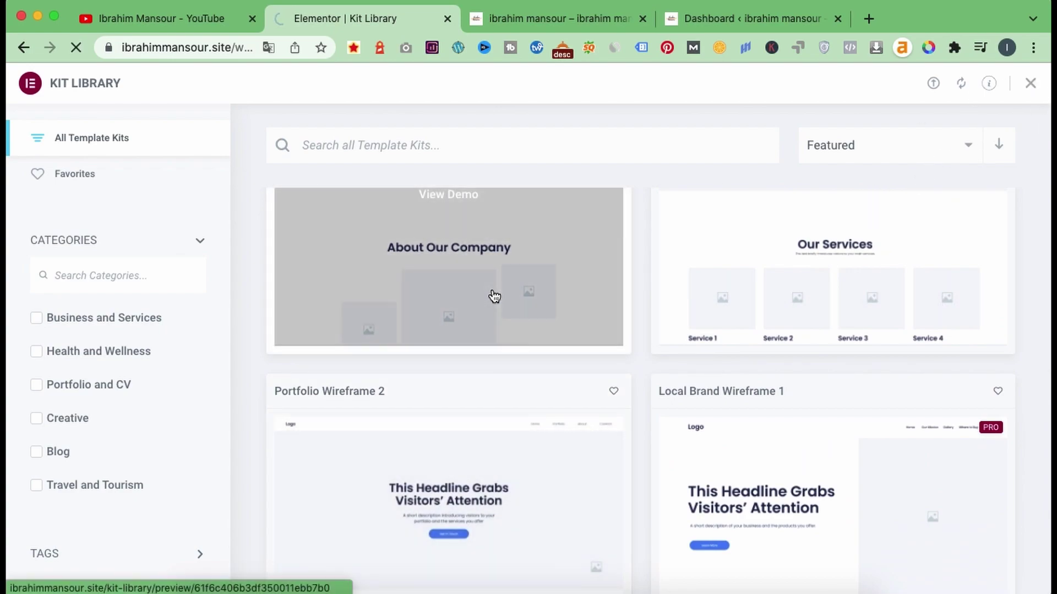
pyautogui.press('super+bracketleft')
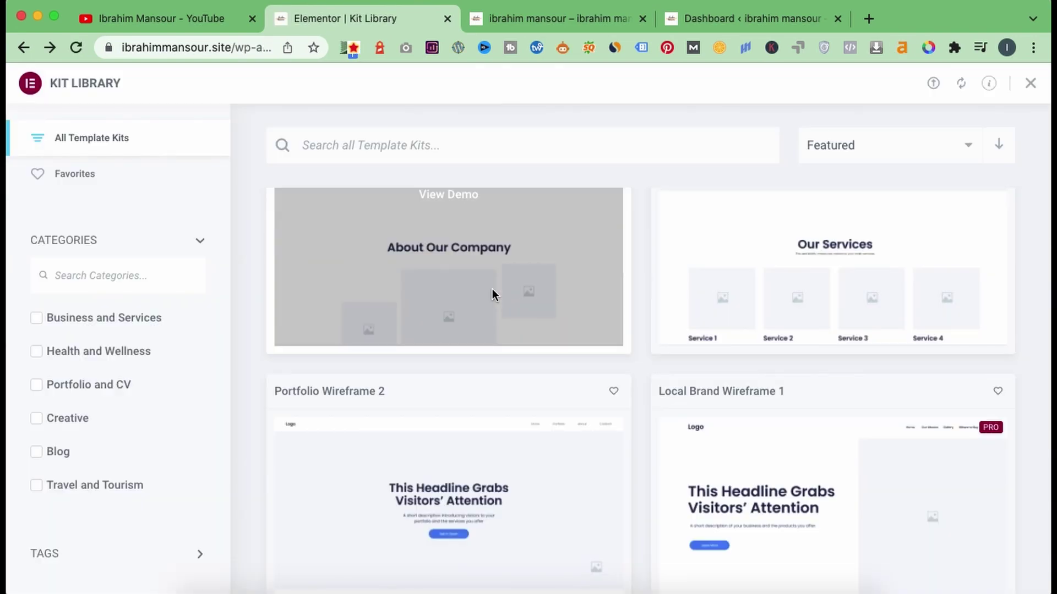
pyautogui.hscroll(-5, 492, 289)
pyautogui.hscroll(-5, 492, 289)
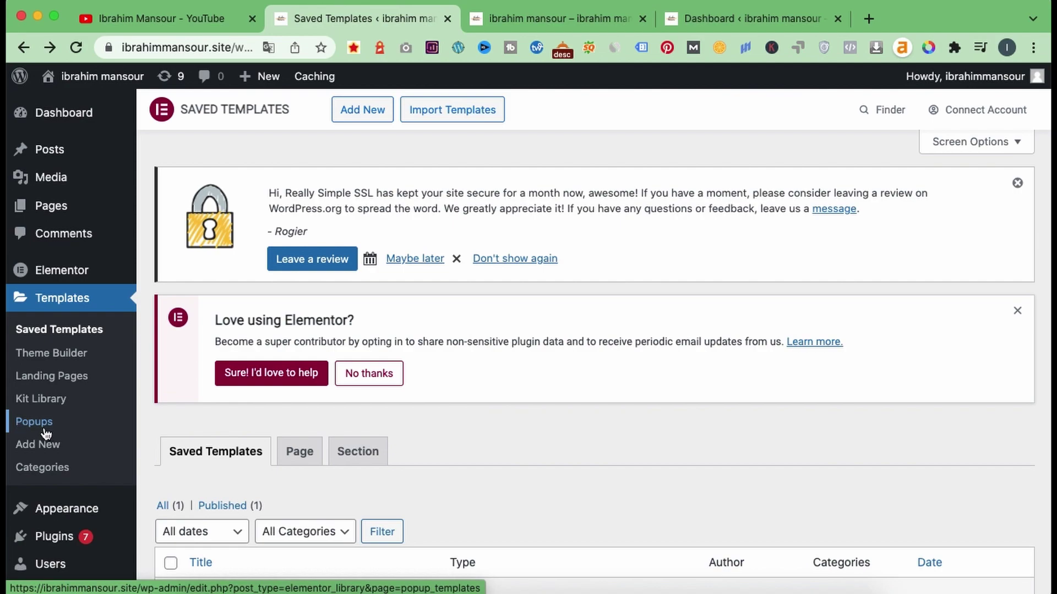
pyautogui.click(46, 429)
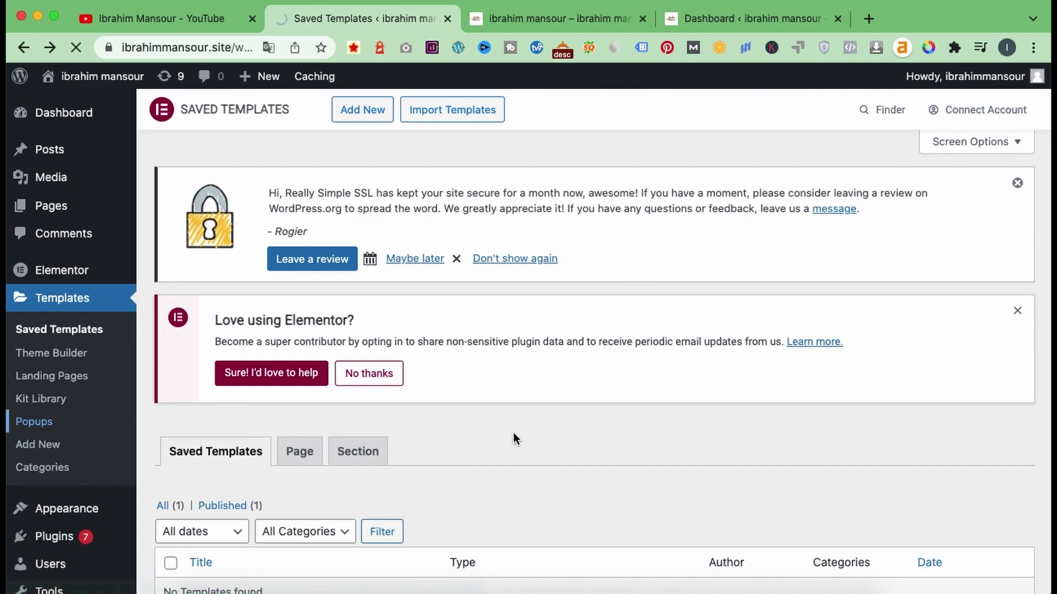
pyautogui.scroll(-2, 514, 434)
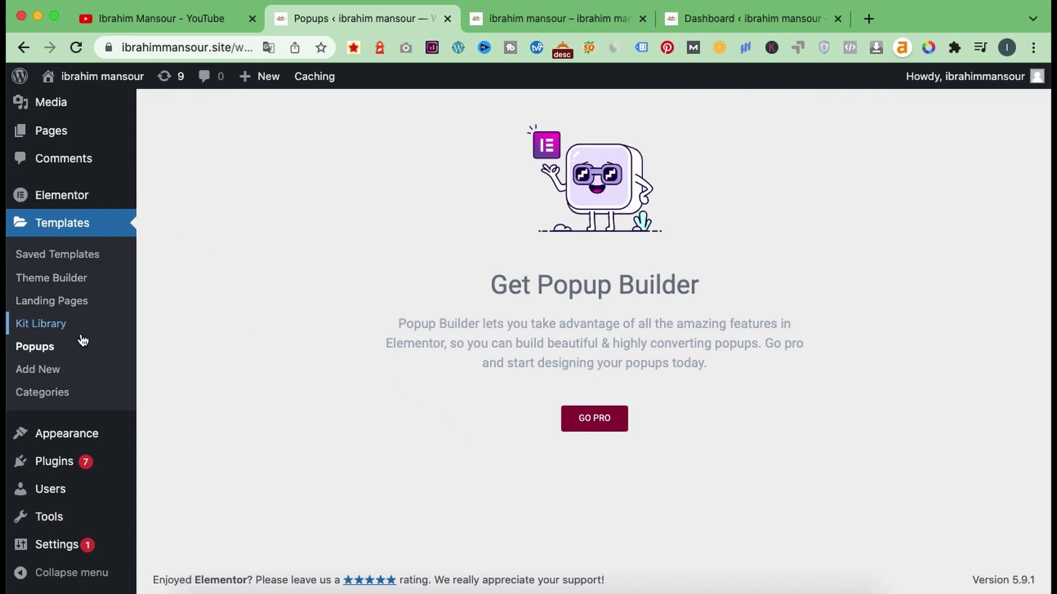
# Step: Start adding a new template and view the available template types without choosing one
pyautogui.click(38, 380)
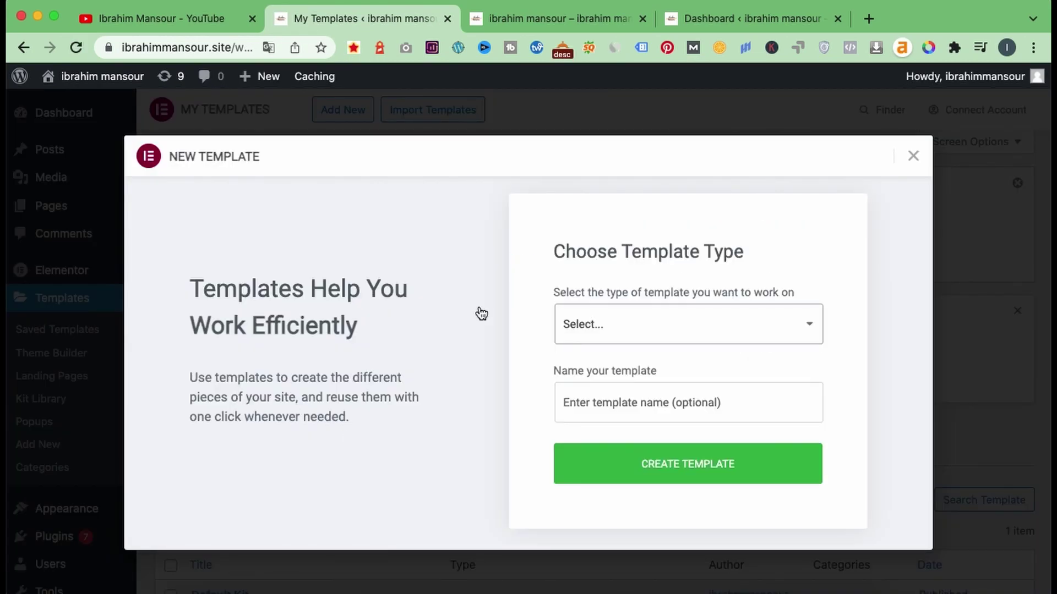
pyautogui.click(597, 322)
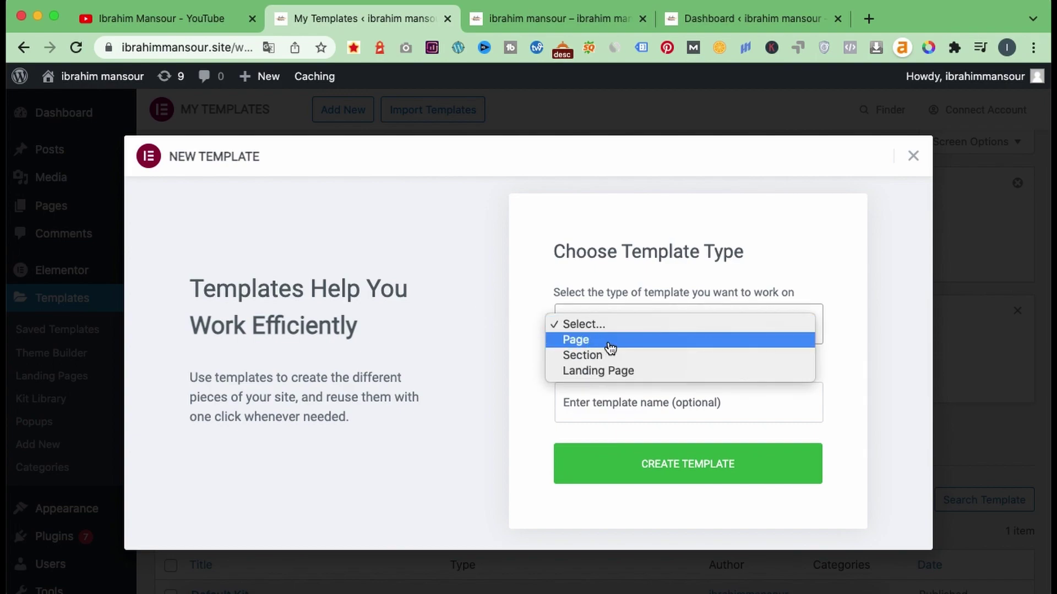
pyautogui.click(499, 375)
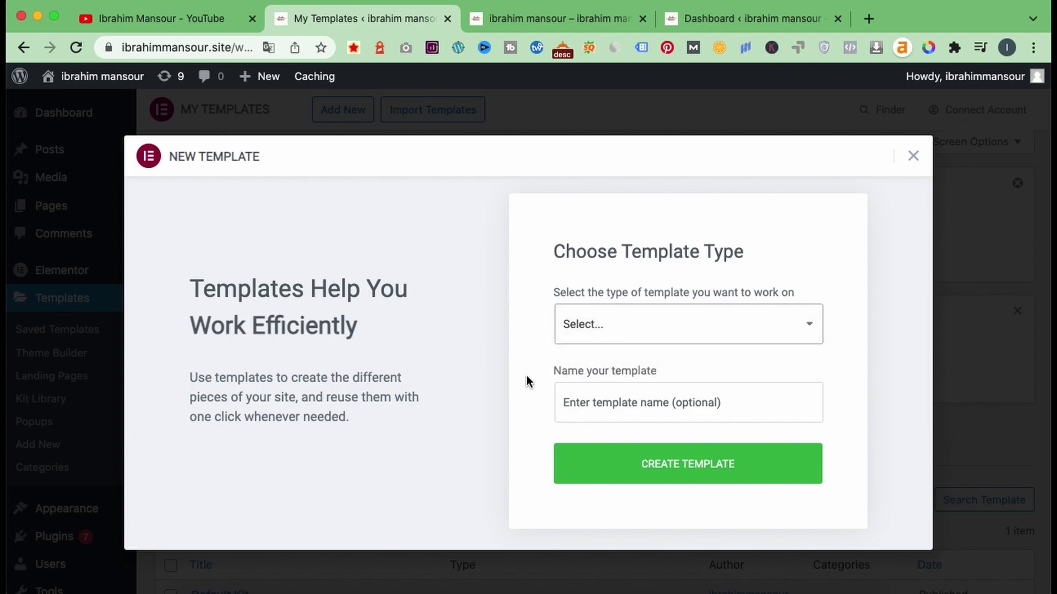
# Step: Name the new template "gc", choose a template type and create it in the Elementor editor
pyautogui.click(621, 410)
pyautogui.write('gc')
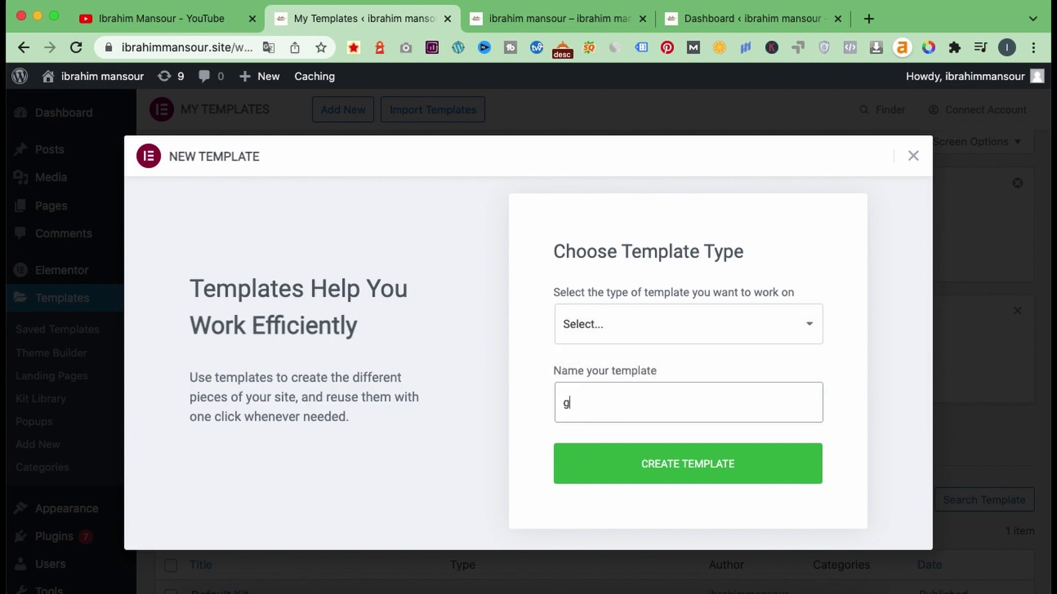
pyautogui.click(622, 464)
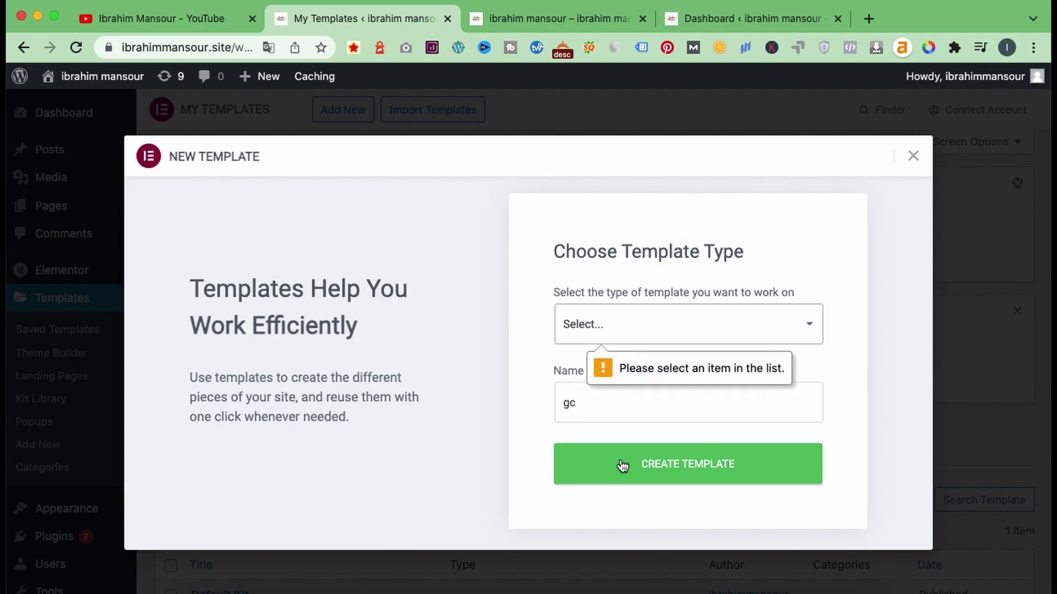
pyautogui.click(627, 338)
pyautogui.click(621, 348)
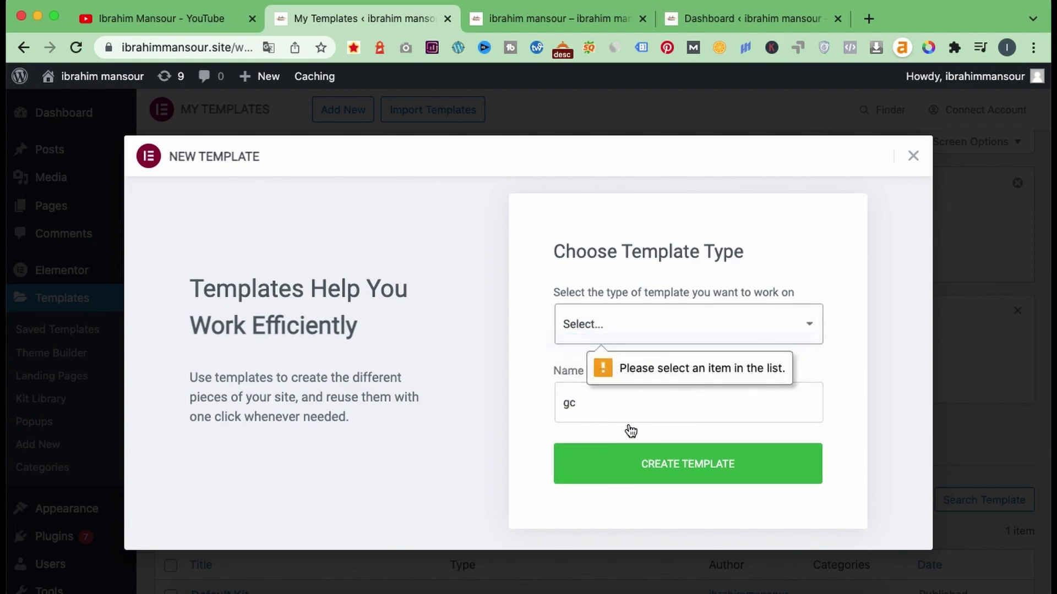
pyautogui.click(627, 462)
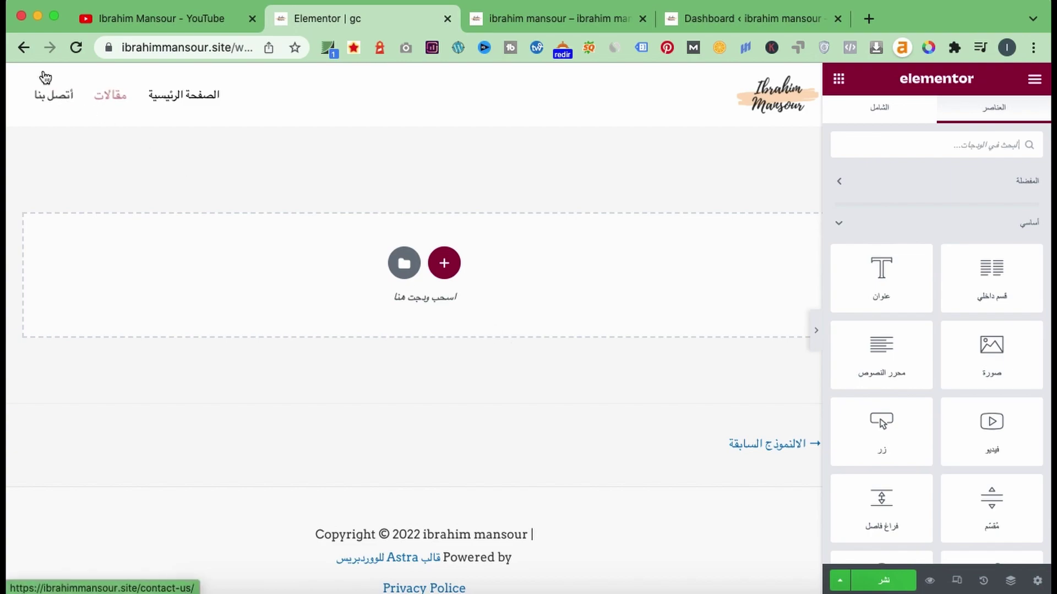
# Step: Leave the Elementor editor, open the template Categories page and examine the Add New Category form, including the parent category choices
pyautogui.click(24, 47)
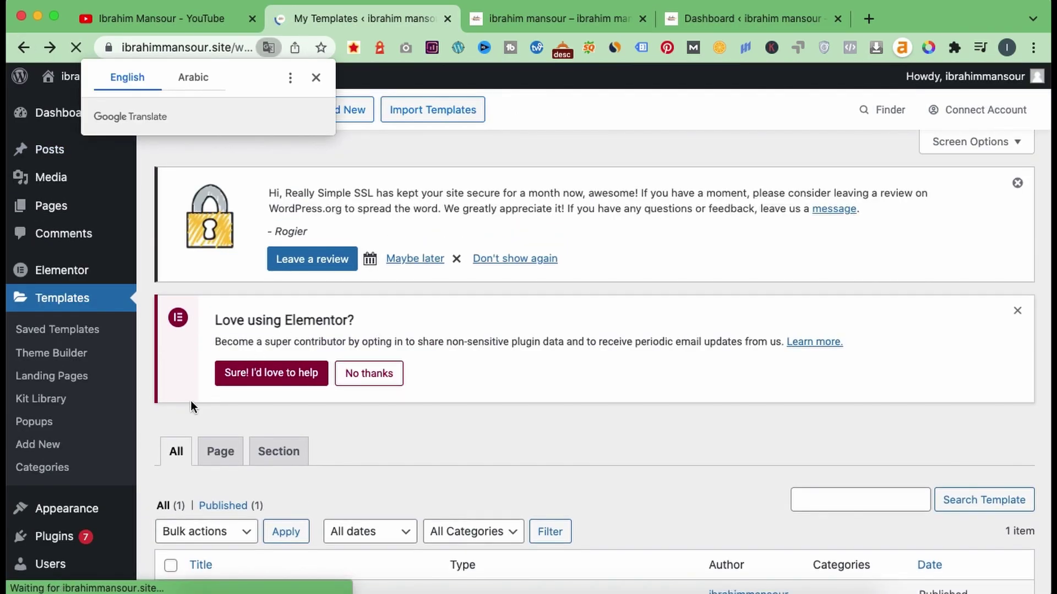
pyautogui.click(318, 78)
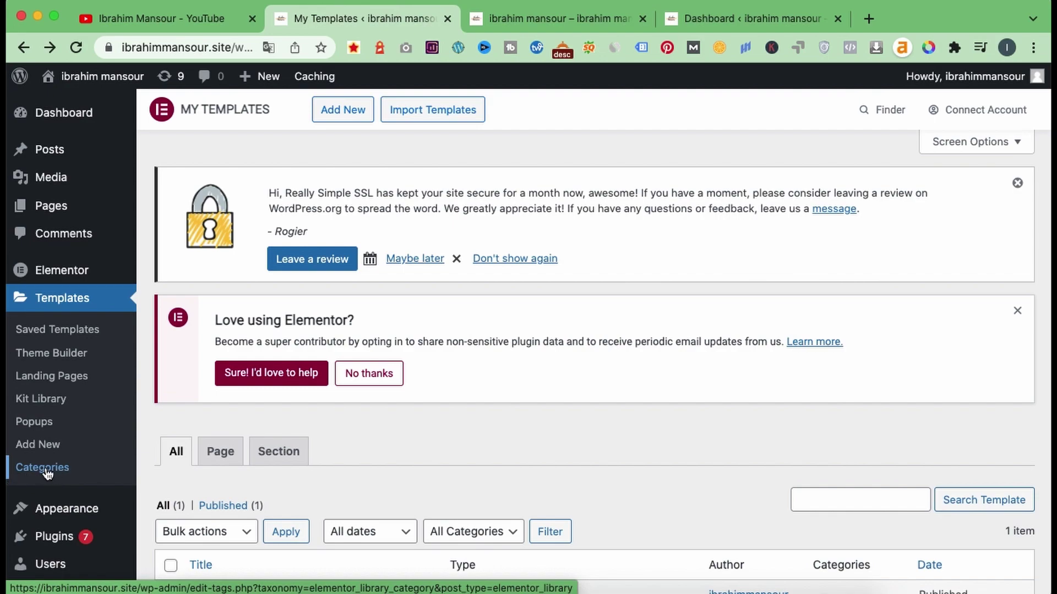
pyautogui.click(42, 468)
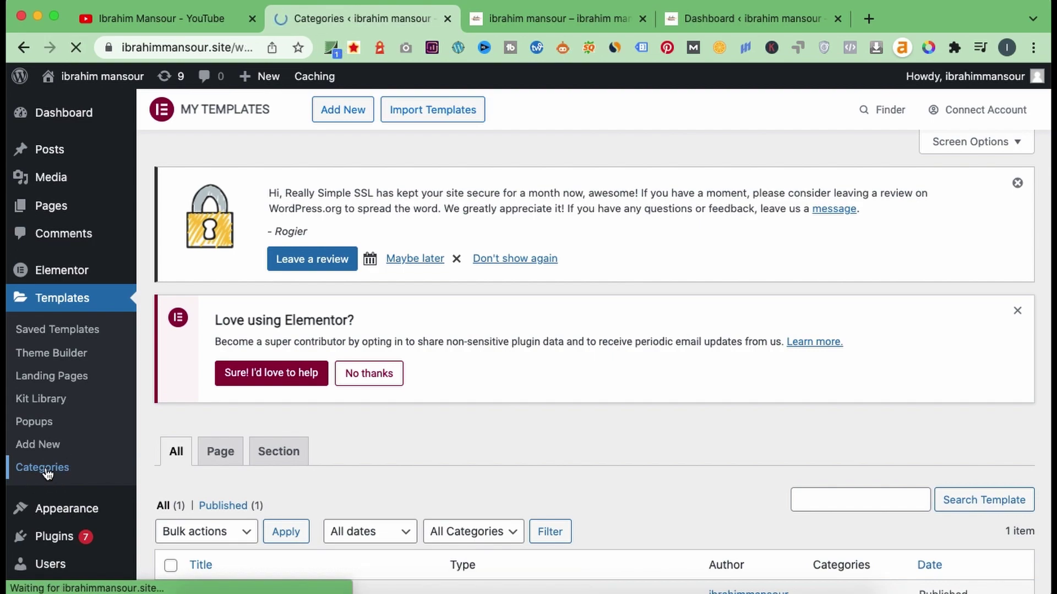
pyautogui.scroll(-3, 214, 466)
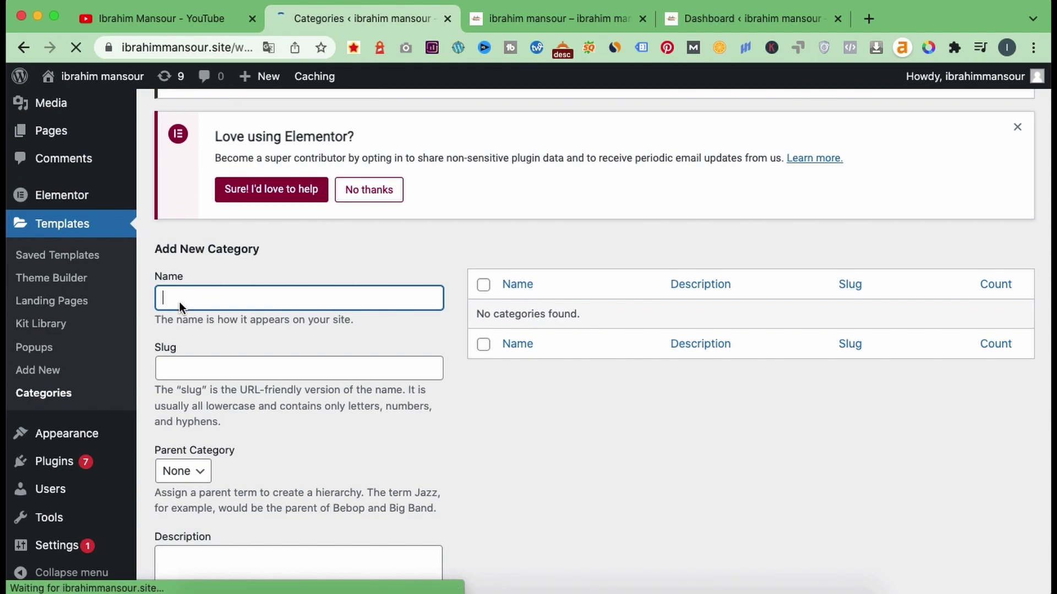
pyautogui.scroll(-2, 231, 310)
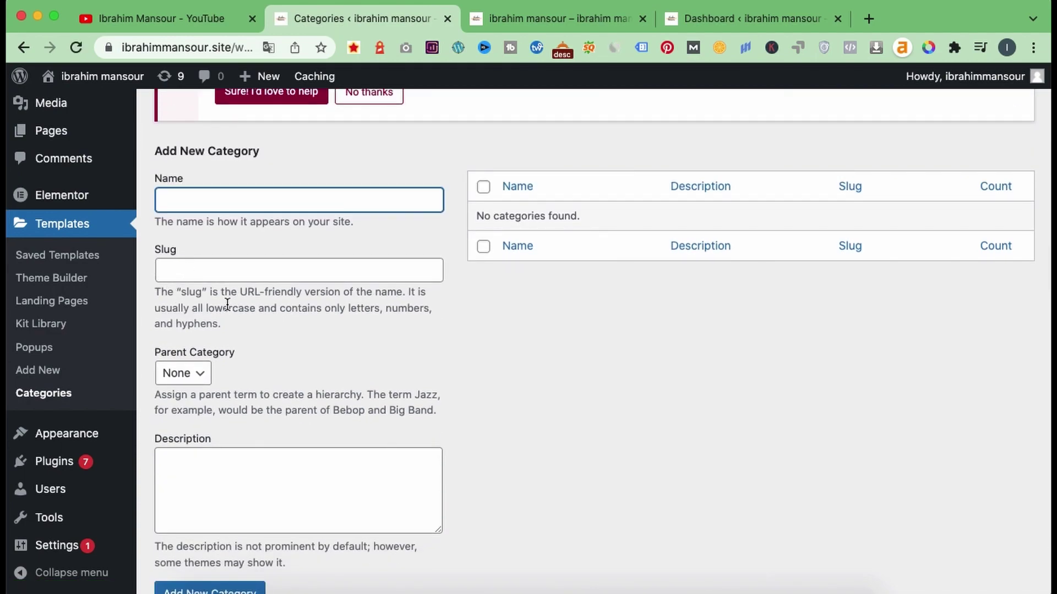
pyautogui.scroll(-2, 220, 303)
pyautogui.click(184, 406)
pyautogui.click(234, 339)
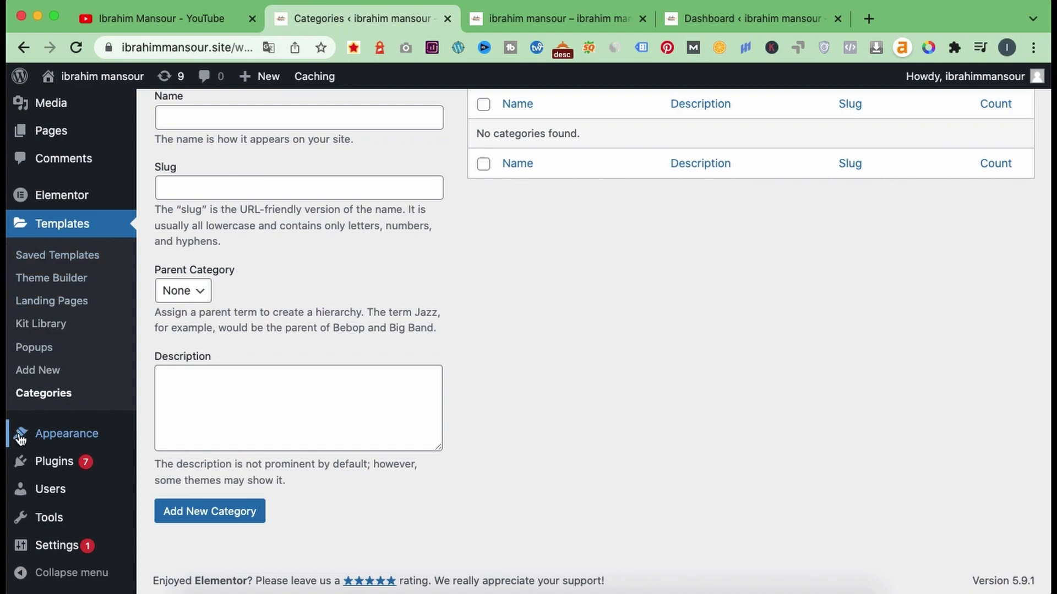
# Step: Open the Themes page under Appearance and look over the installed Astra and Twenty Twenty-Two themes
pyautogui.moveTo(19, 438)
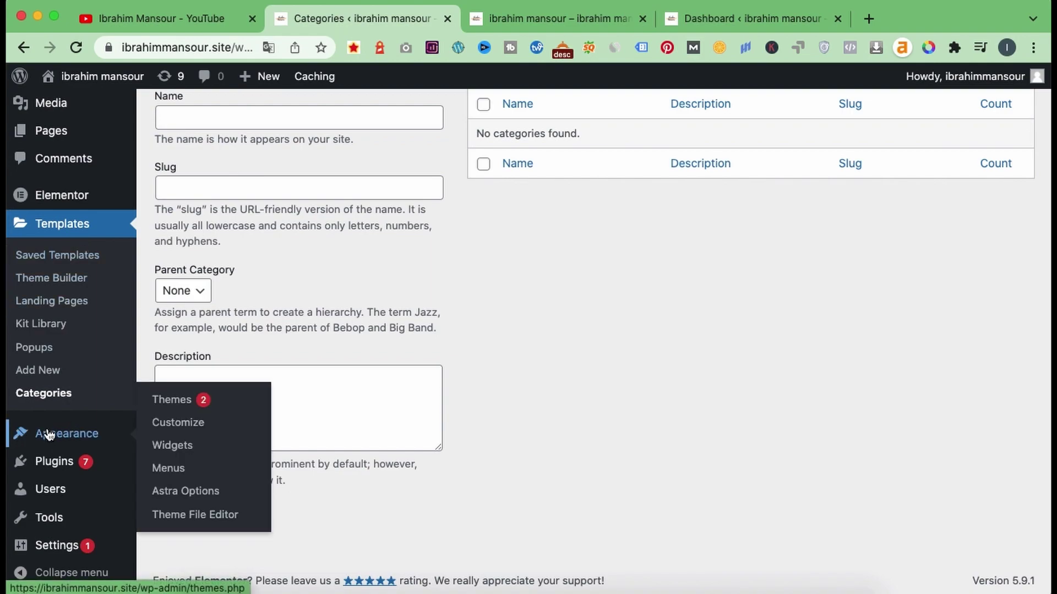
pyautogui.click(181, 400)
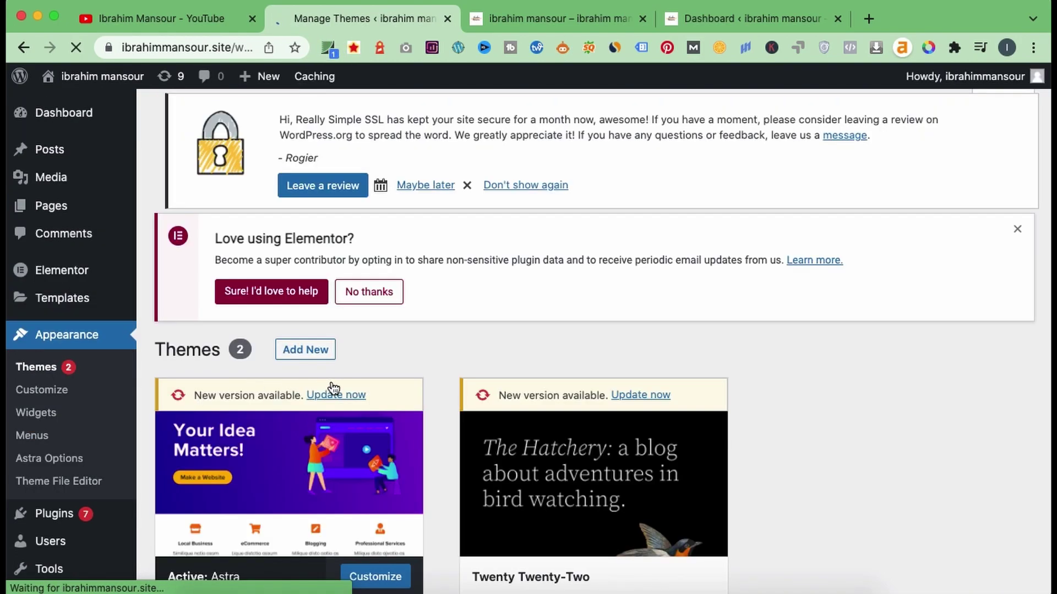
pyautogui.scroll(-3, 353, 379)
pyautogui.moveTo(362, 375)
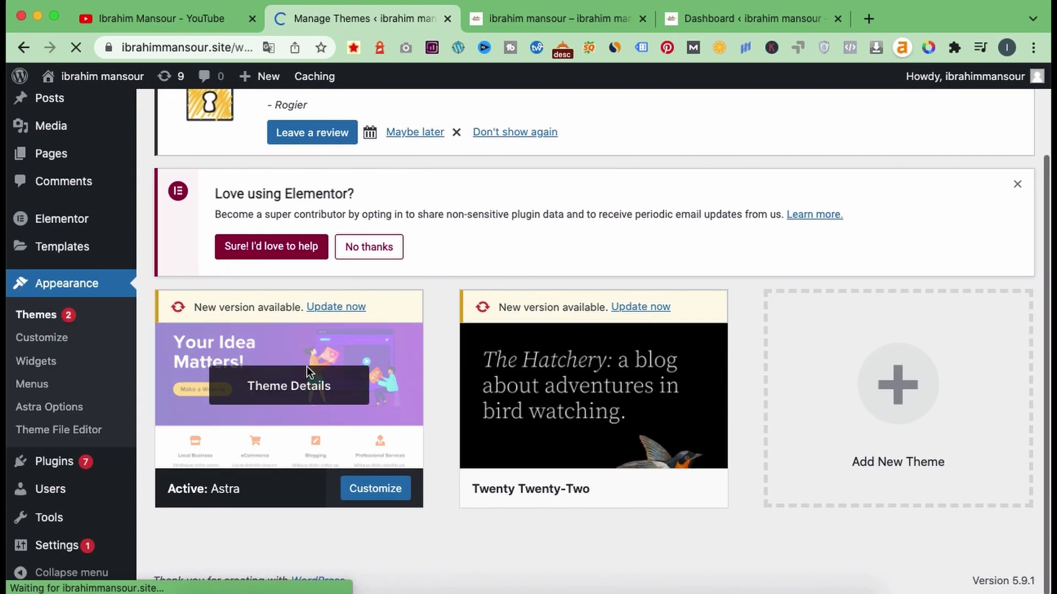
pyautogui.moveTo(540, 443)
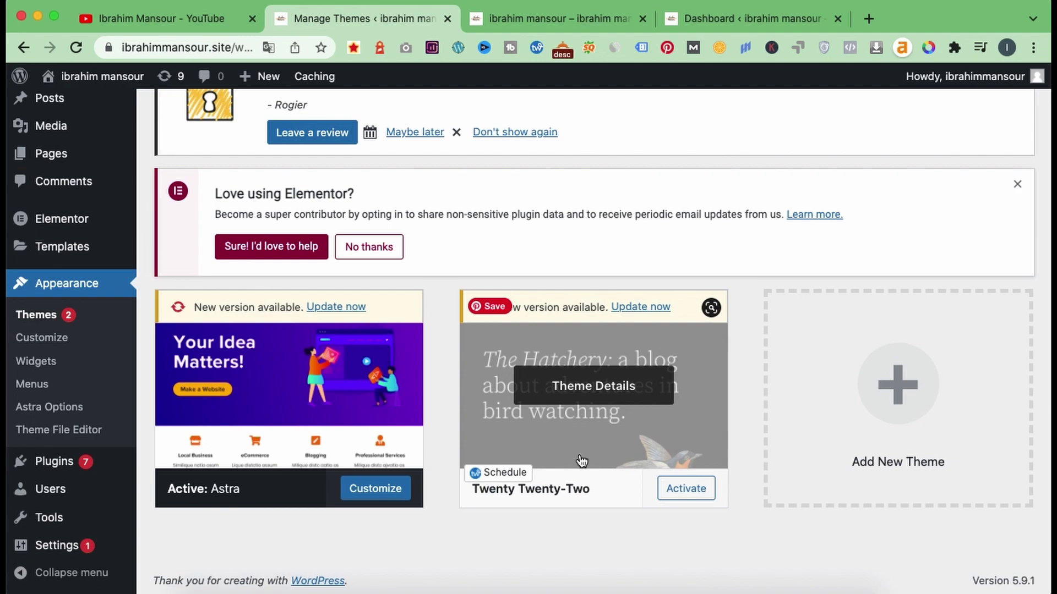
# Step: Read the Twenty Twenty-Two theme's details and delete that theme from the site
pyautogui.click(587, 420)
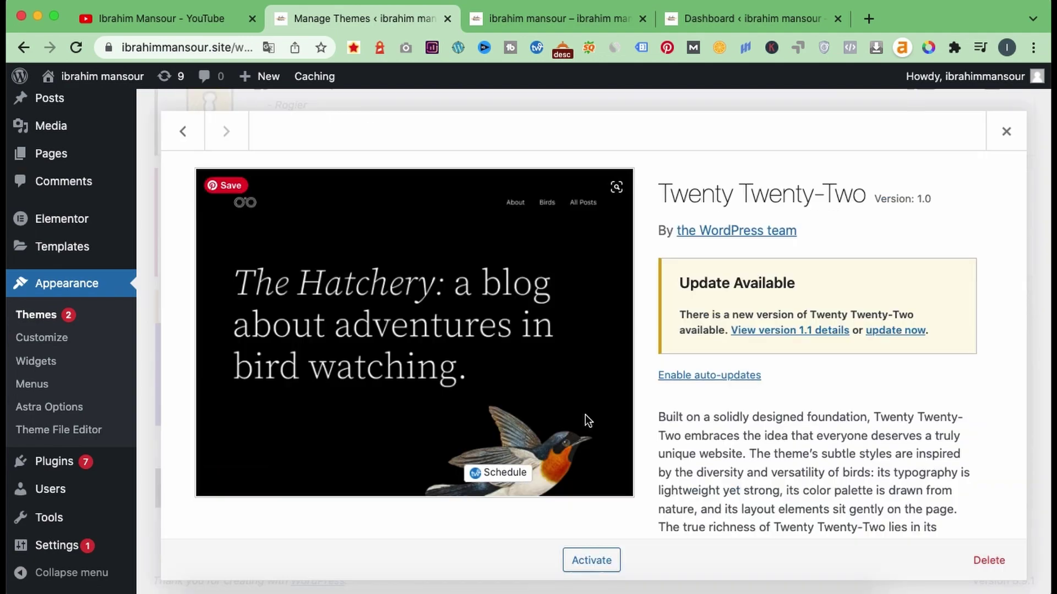
pyautogui.scroll(-10, 586, 418)
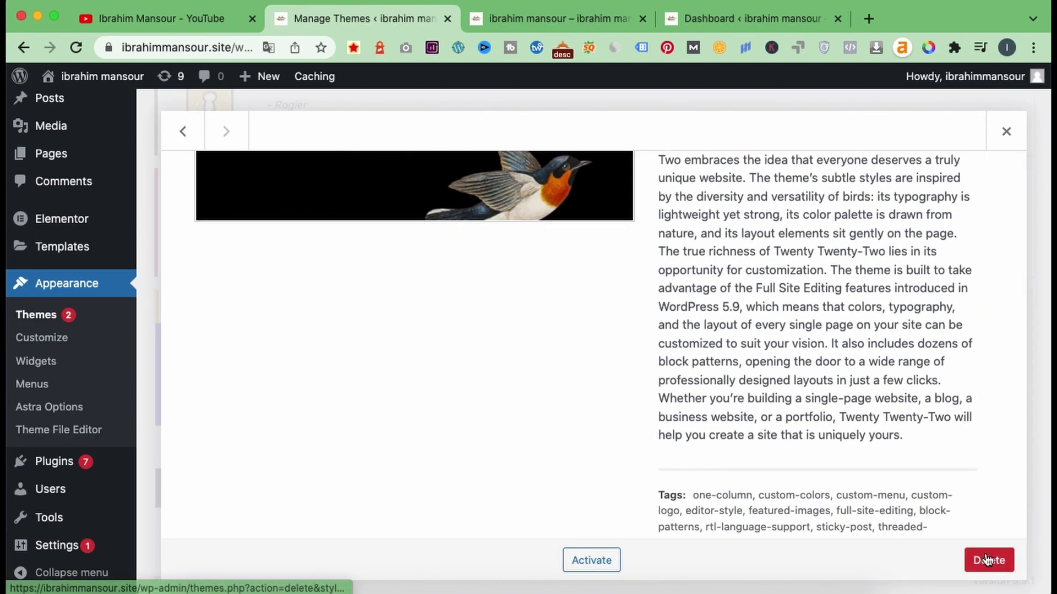
pyautogui.click(986, 561)
pyautogui.click(667, 171)
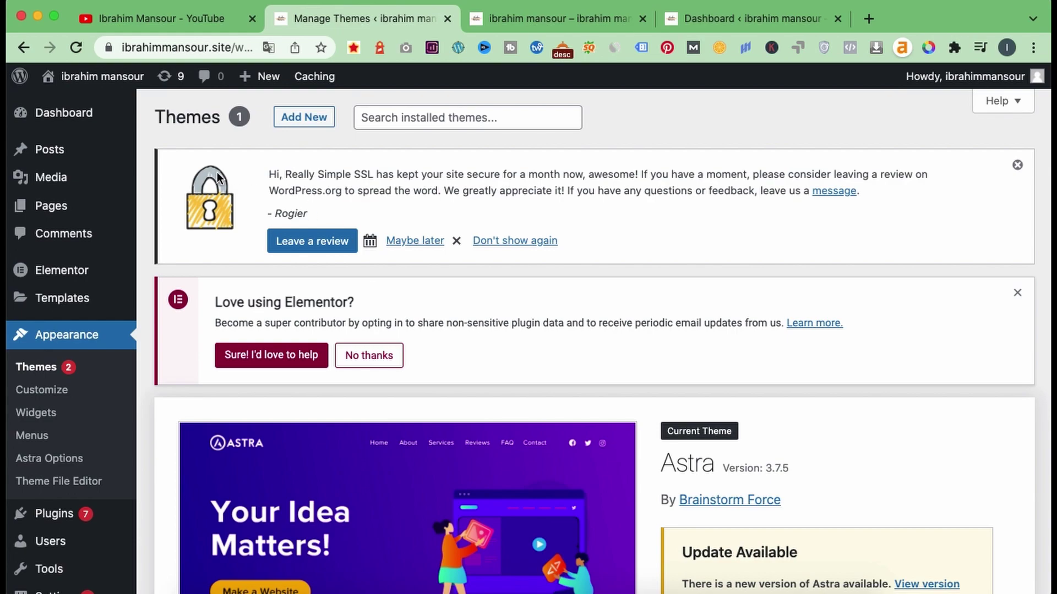
# Step: Open the Add Themes page and browse the catalogue of popular themes, returning to the start of the list
pyautogui.click(313, 128)
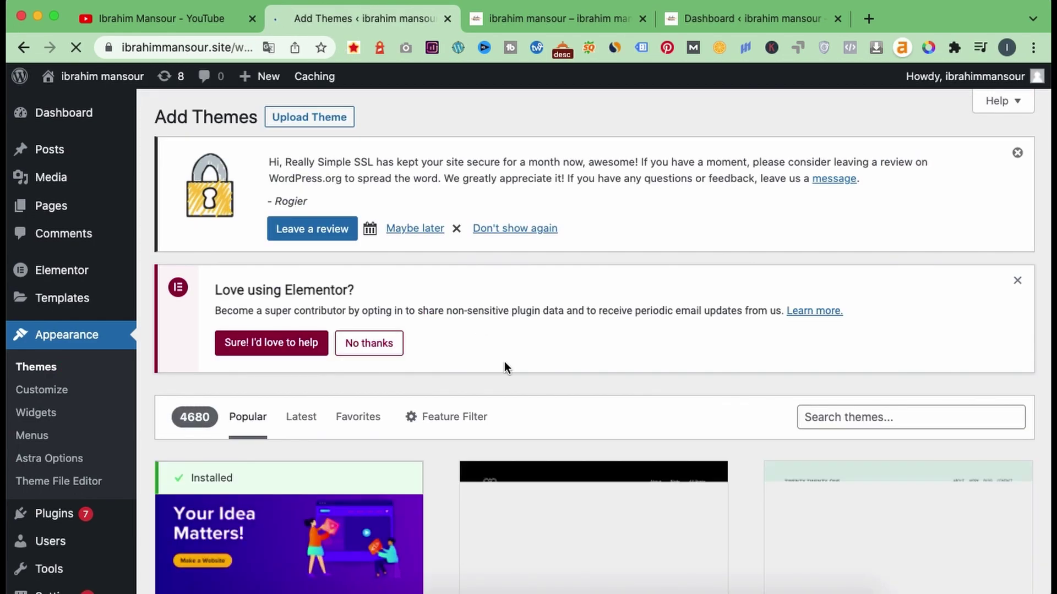
pyautogui.scroll(-5, 504, 367)
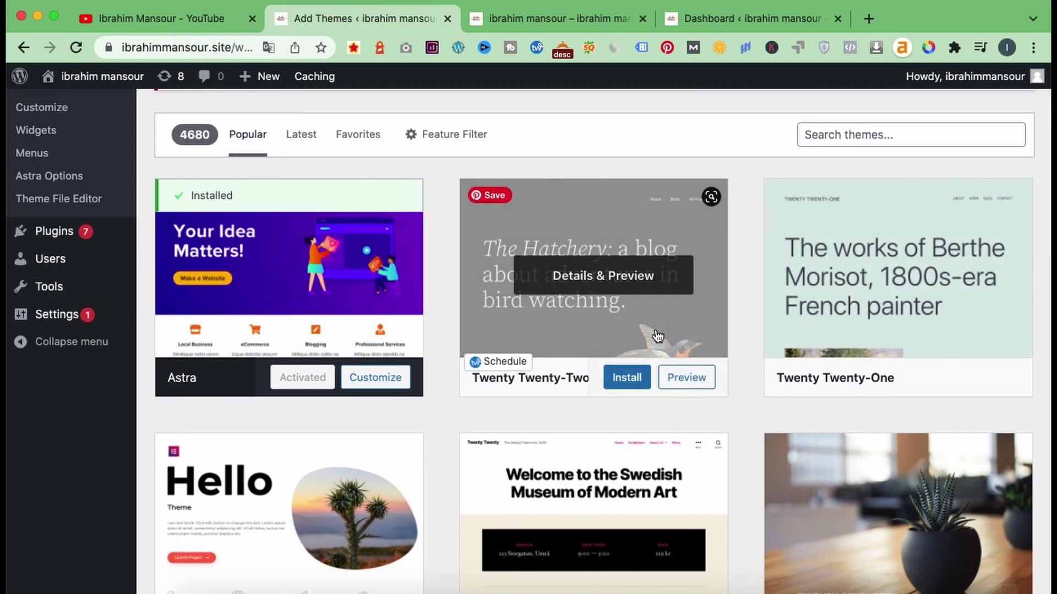
pyautogui.scroll(-4, 658, 336)
pyautogui.scroll(-3, 658, 336)
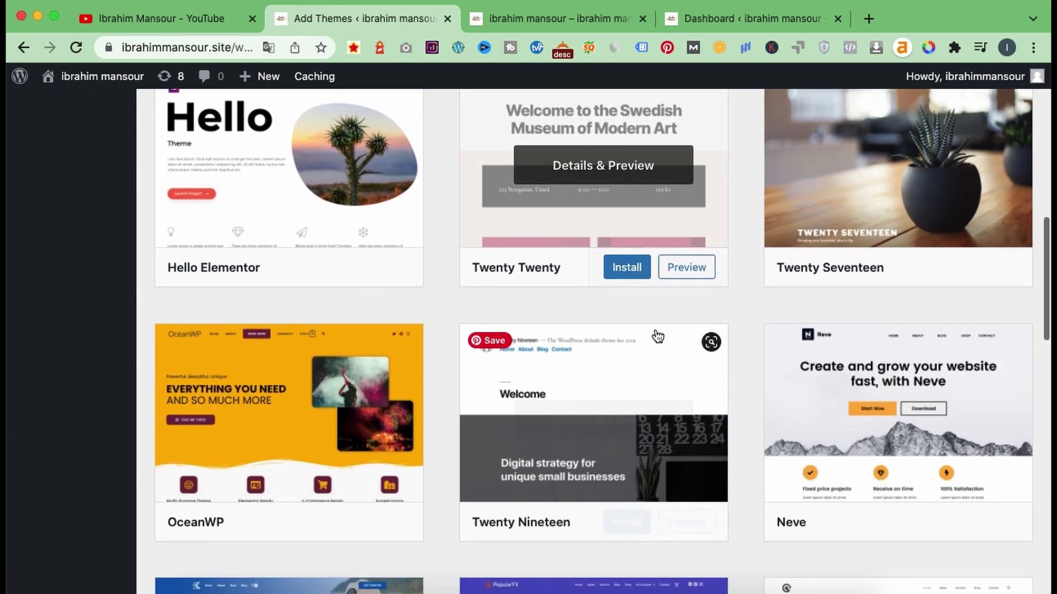
pyautogui.scroll(-6, 658, 336)
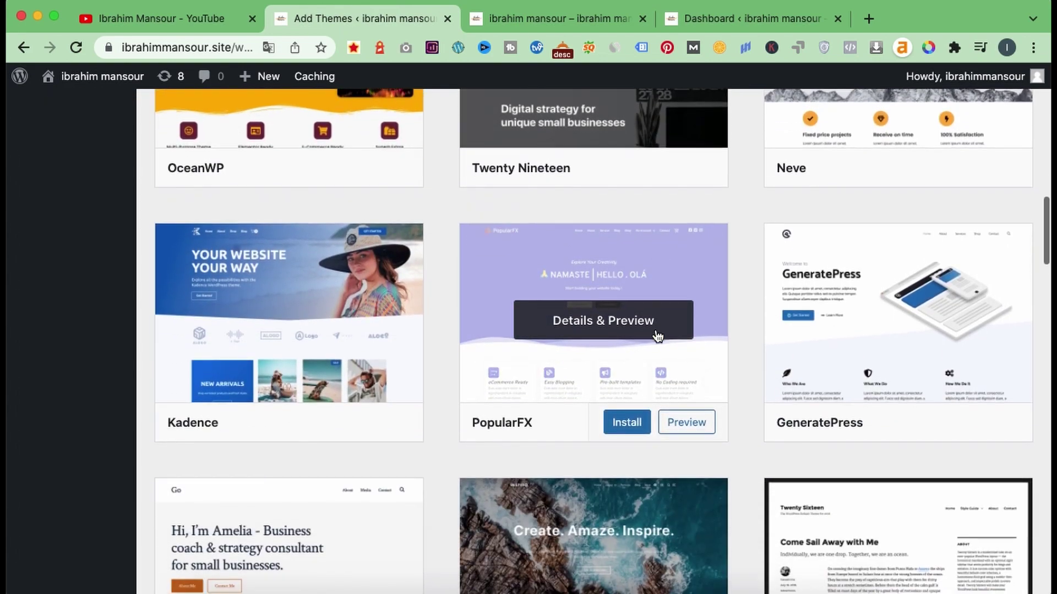
pyautogui.scroll(-2, 658, 336)
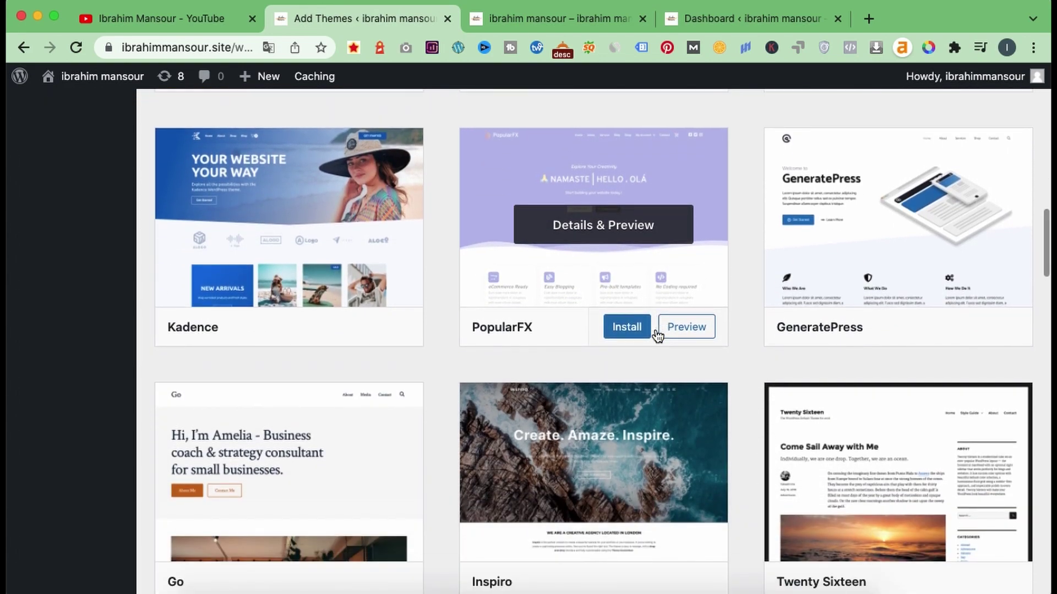
pyautogui.scroll(12, 658, 335)
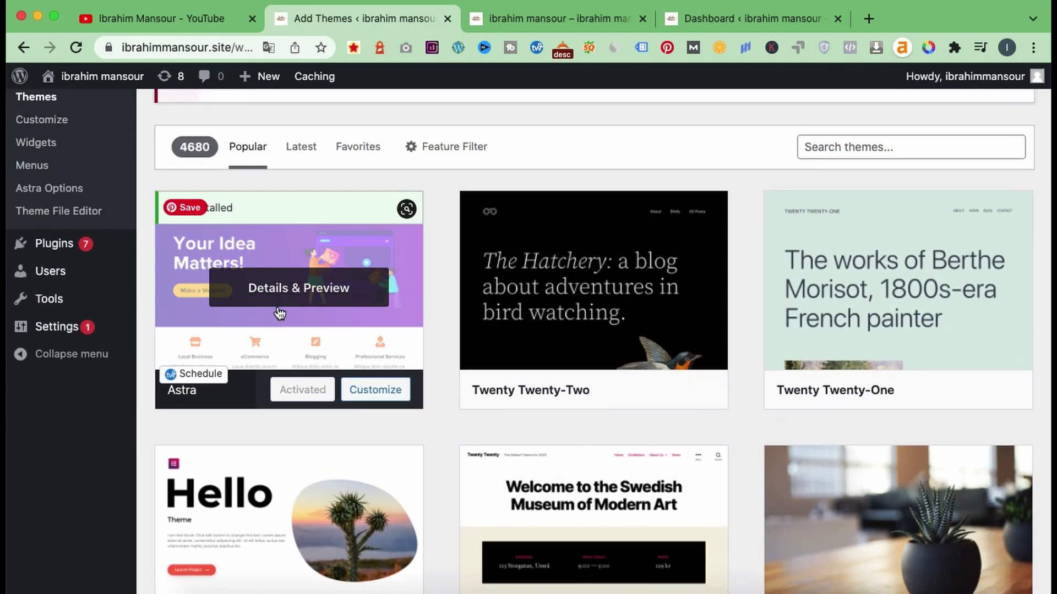
pyautogui.scroll(-20, 502, 391)
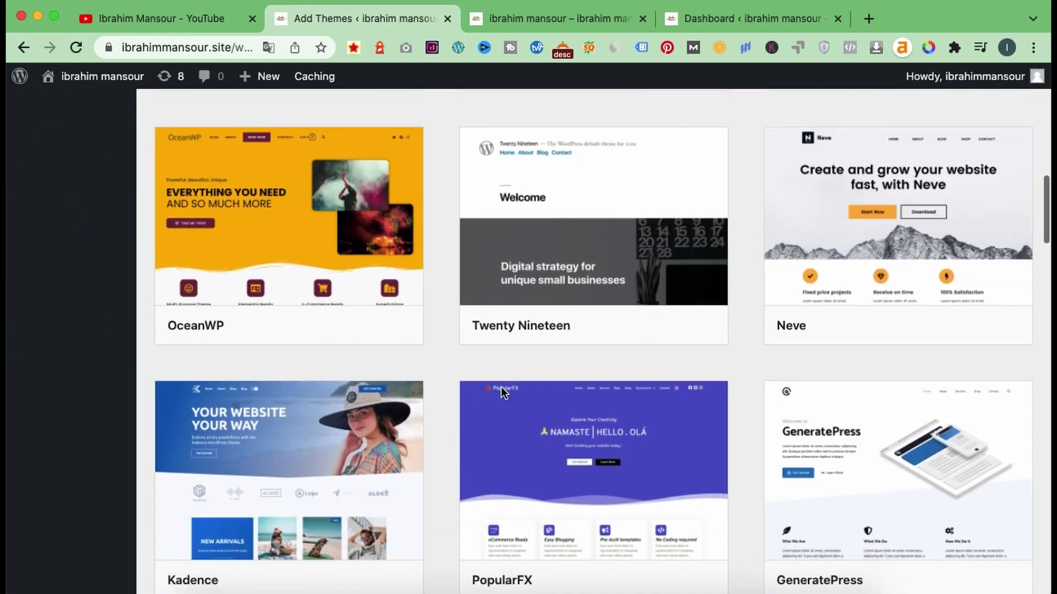
pyautogui.scroll(-15, 502, 392)
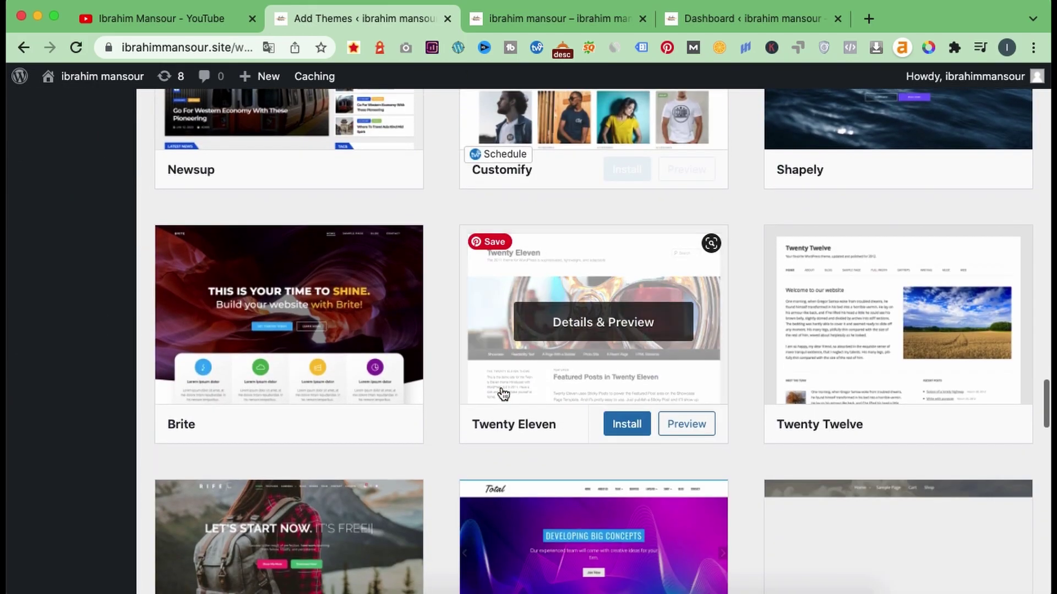
pyautogui.scroll(15, 503, 393)
pyautogui.scroll(18, 503, 393)
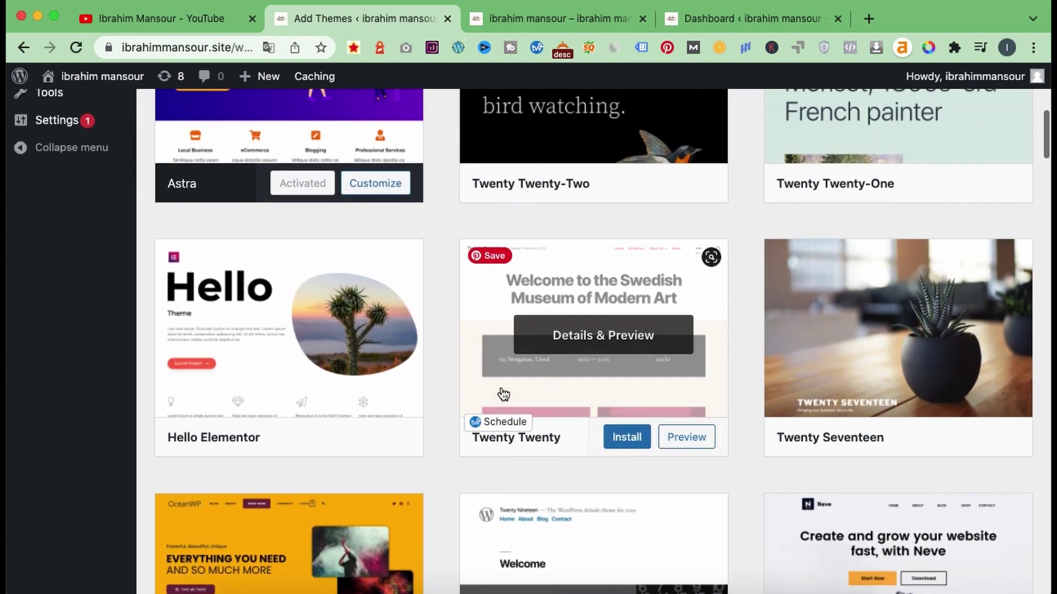
pyautogui.scroll(5, 502, 391)
pyautogui.scroll(-3, 502, 392)
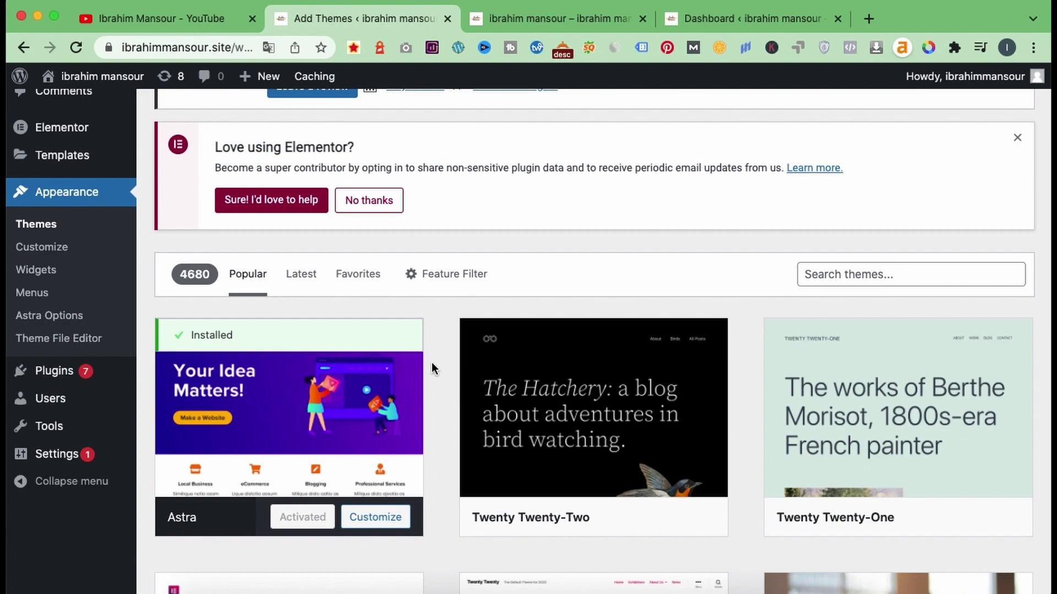
# Step: Open the Appearance customizer in a separate browser tab and look over its settings sections for the Astra theme
pyautogui.keyDown('super'); pyautogui.click(44, 255); pyautogui.keyUp('super')
pyautogui.click(460, 19)
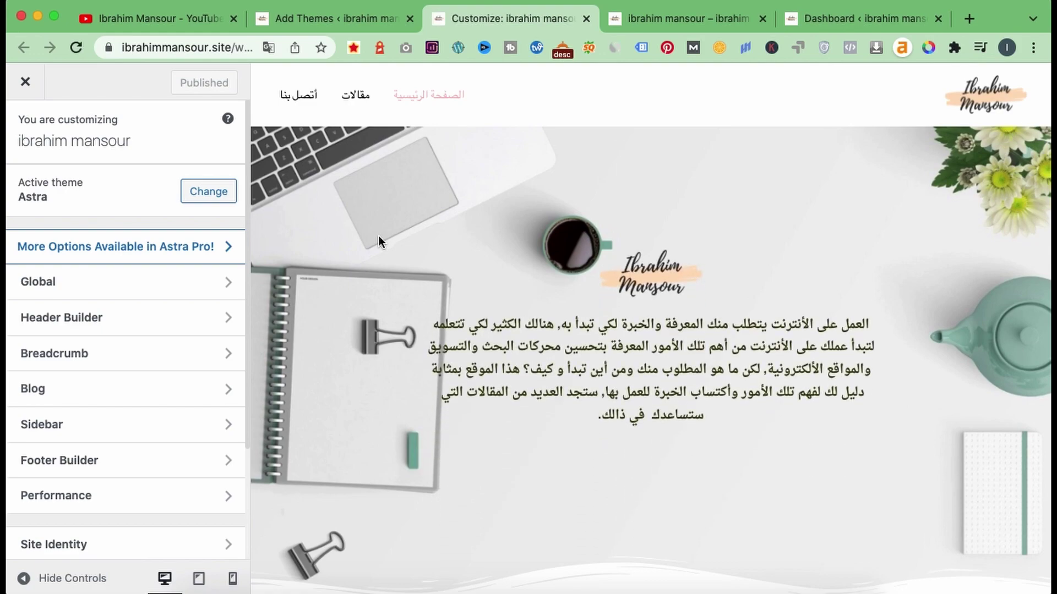
pyautogui.scroll(-5, 125, 299)
pyautogui.scroll(5, 125, 299)
# Step: View the Global customization options and look through the homepage preview, returning to the customizer's main sections
pyautogui.click(79, 284)
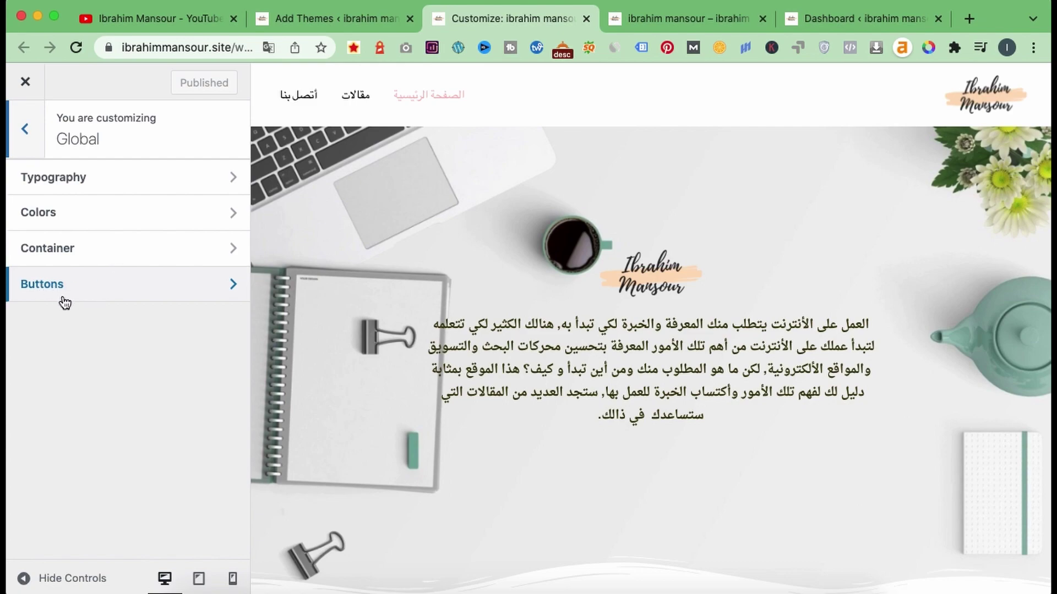
pyautogui.scroll(-10, 457, 349)
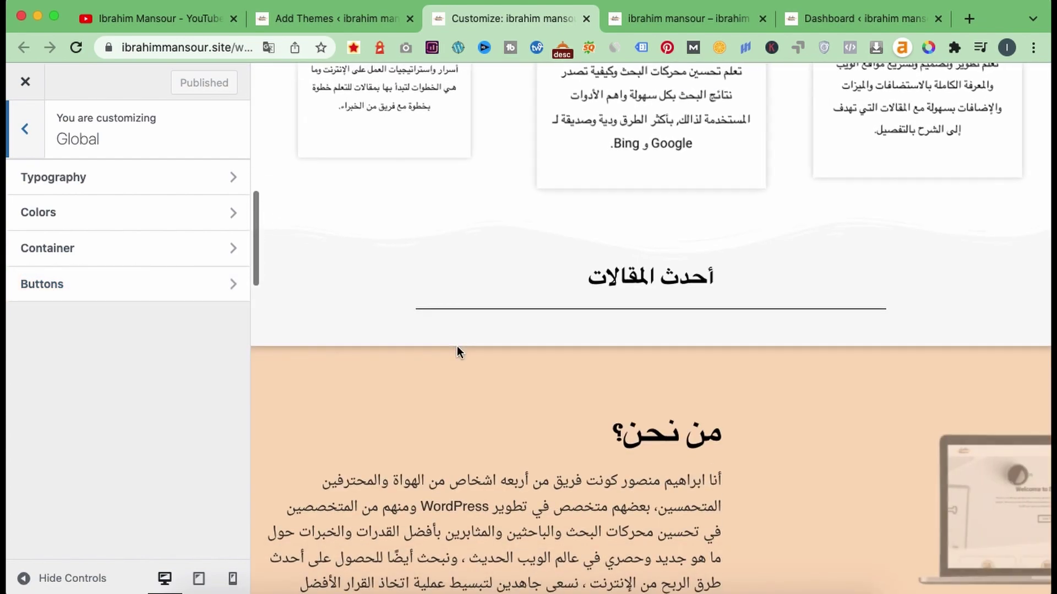
pyautogui.scroll(-4, 457, 351)
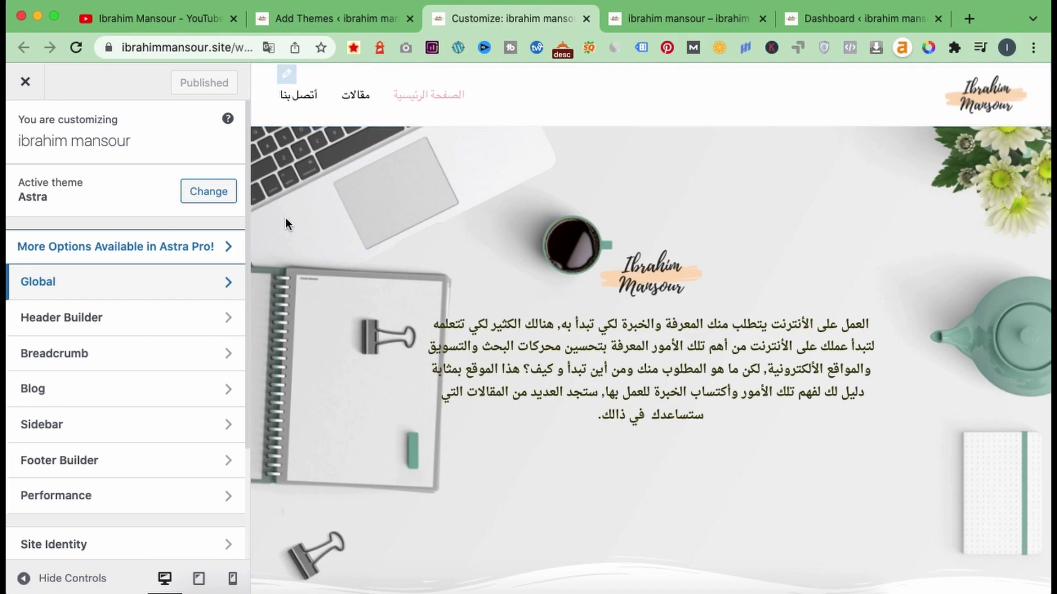
# Step: Open the Header Builder and examine the general and design settings of its Site Title & Logo element
pyautogui.click(156, 318)
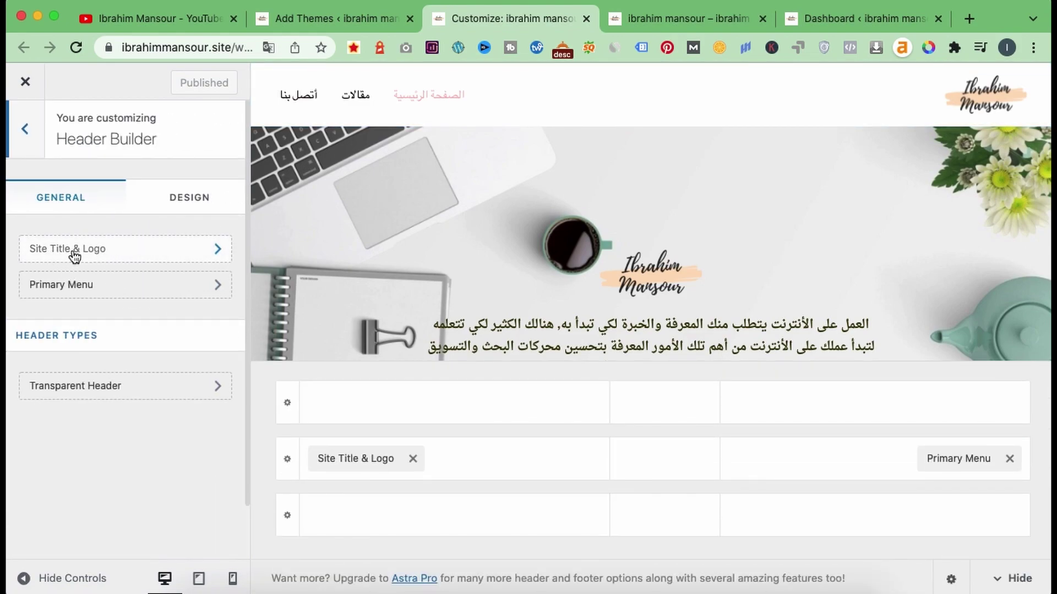
pyautogui.click(114, 253)
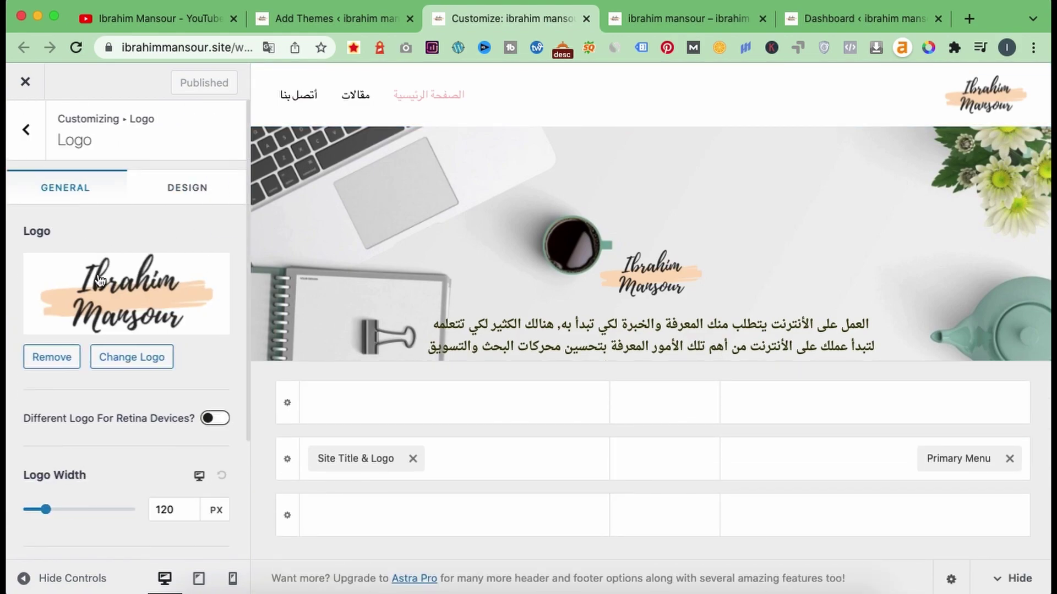
pyautogui.scroll(-3, 95, 429)
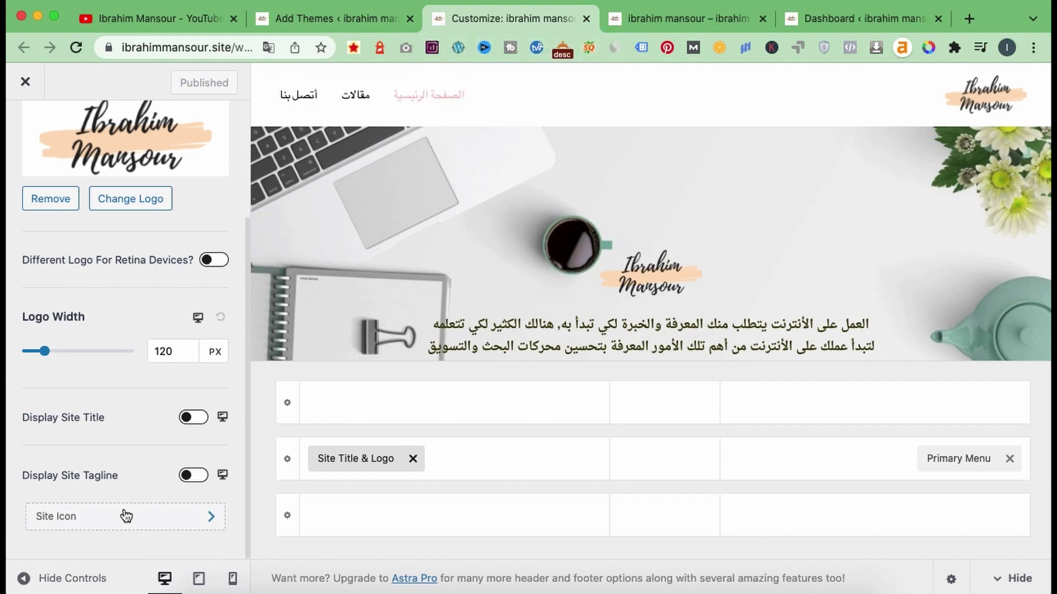
pyautogui.scroll(3, 104, 395)
pyautogui.scroll(-1, 142, 405)
pyautogui.scroll(1, 142, 406)
pyautogui.click(190, 186)
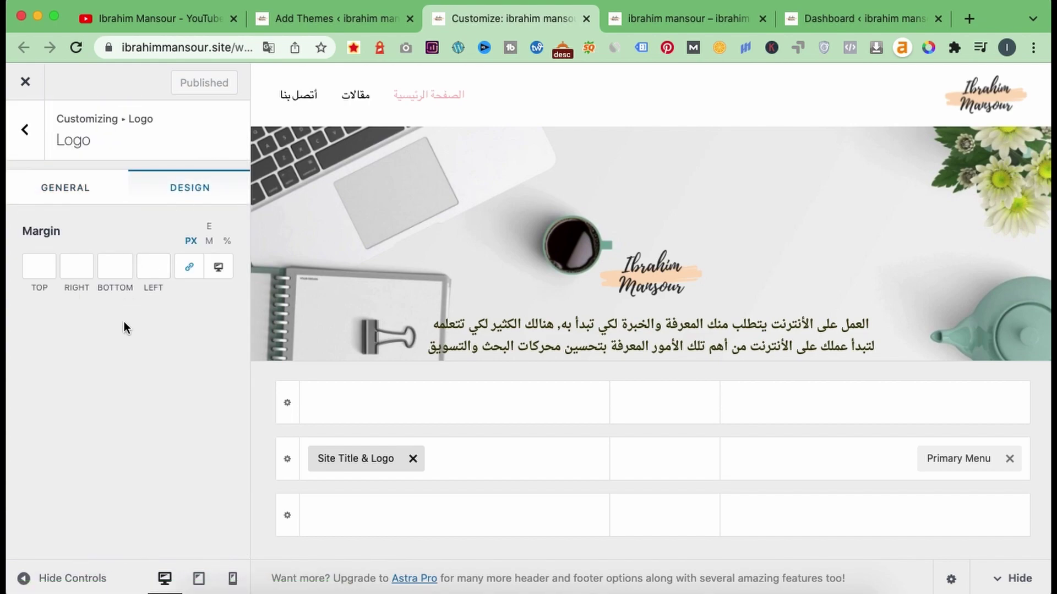
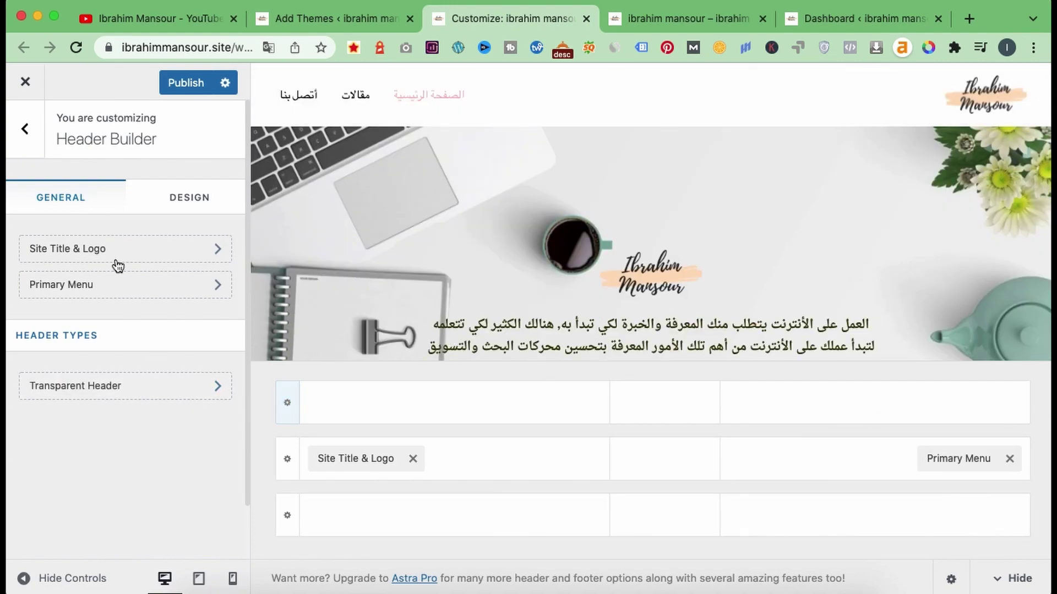
# Step: Return to the customizer's main sections and look through the homepage preview
pyautogui.click(25, 129)
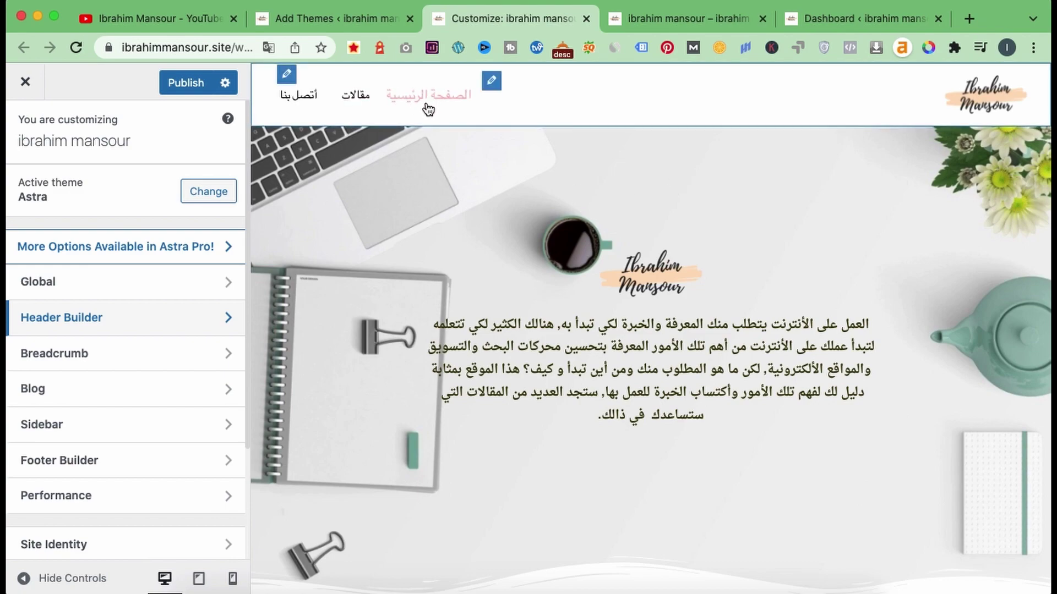
pyautogui.scroll(-5, 596, 465)
pyautogui.scroll(2, 596, 465)
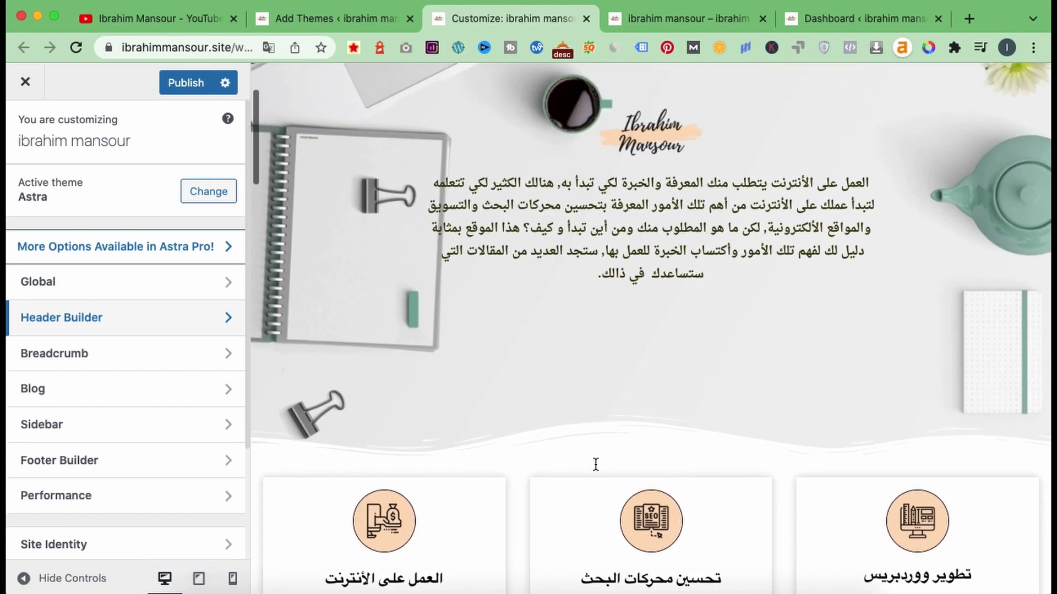
pyautogui.scroll(3, 596, 465)
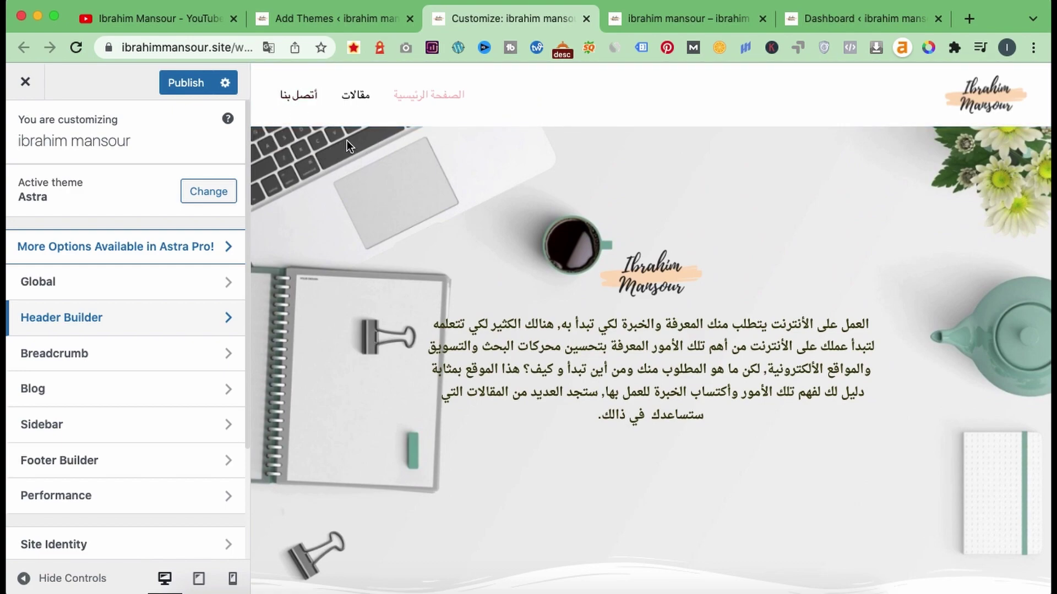
# Step: View the Breadcrumb section's header position choices without changing the selection, and return to the main sections
pyautogui.click(59, 353)
pyautogui.click(71, 226)
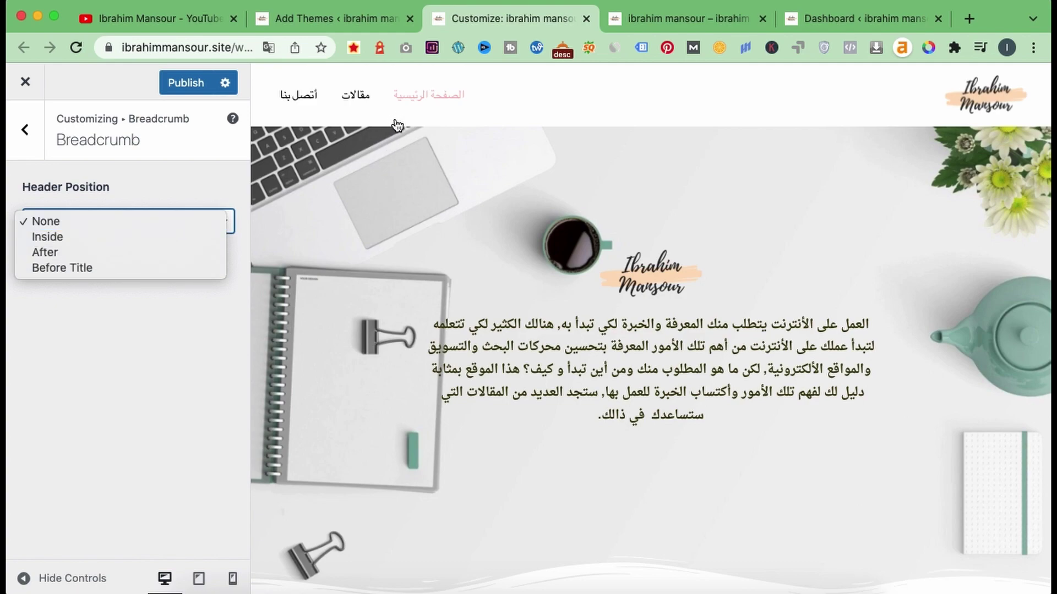
pyautogui.click(35, 151)
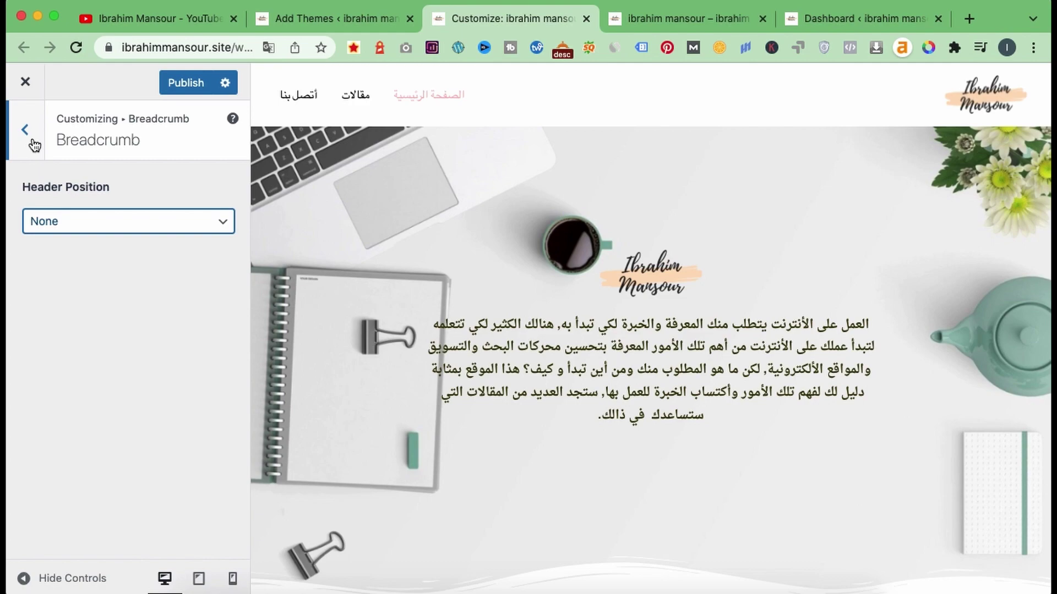
pyautogui.click(27, 137)
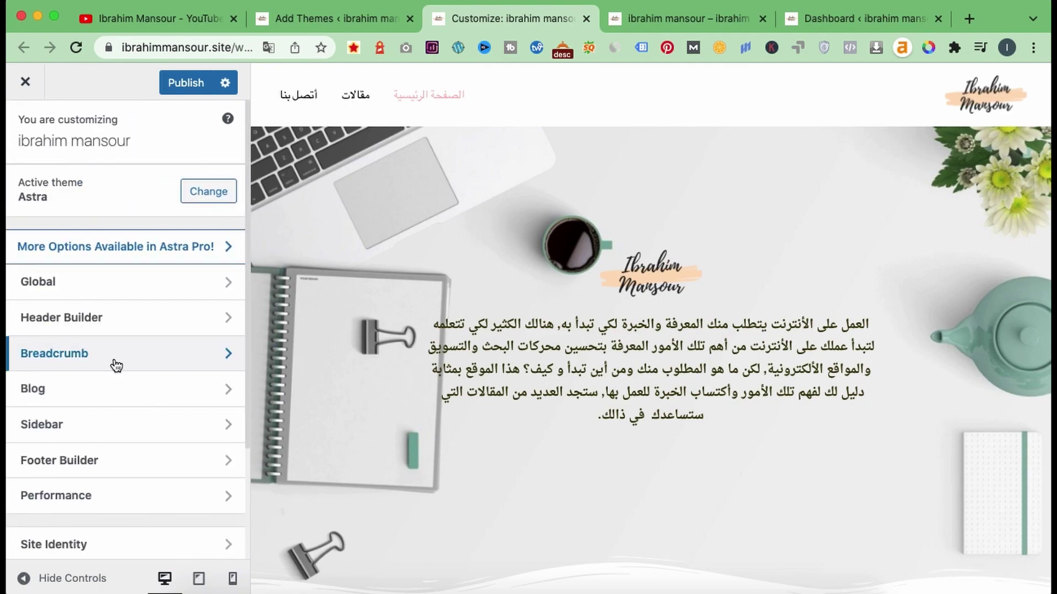
# Step: Examine the Blog / Archive general and design settings, including post structure, meta, post content and title font sizes
pyautogui.click(102, 392)
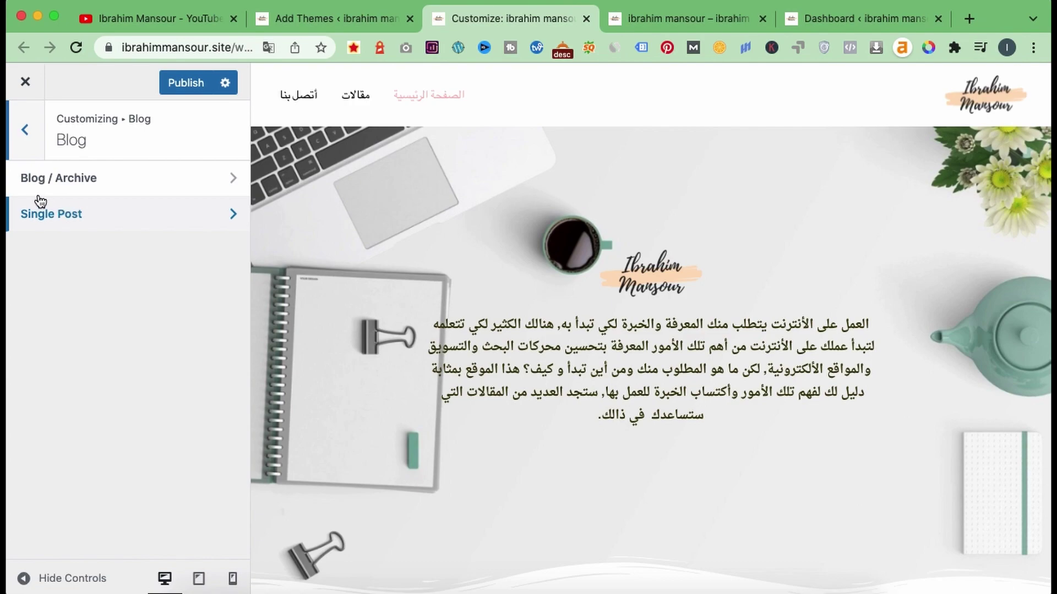
pyautogui.click(71, 179)
pyautogui.scroll(-5, 103, 319)
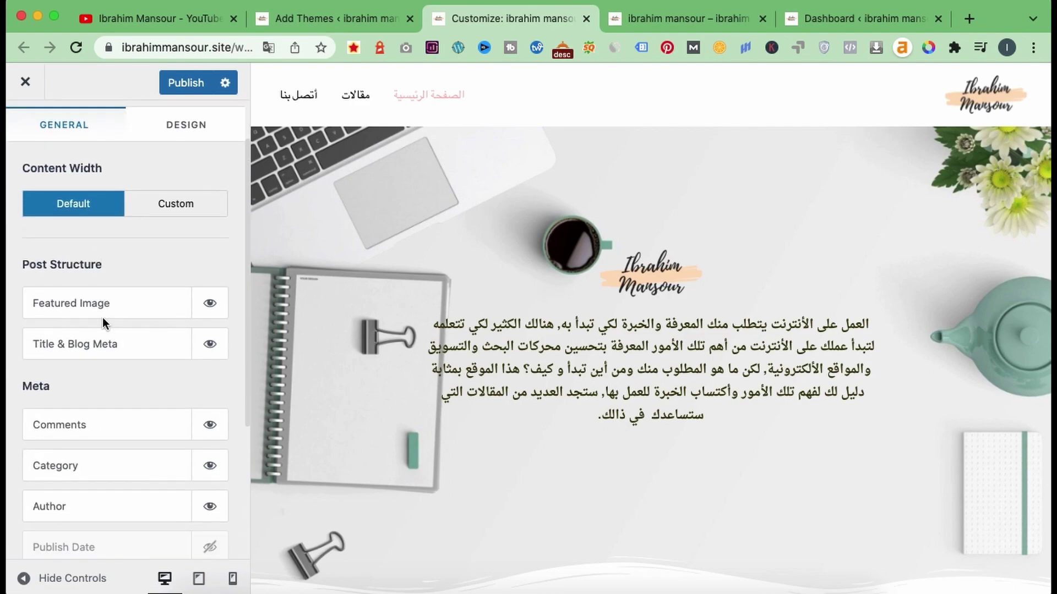
pyautogui.scroll(3, 102, 317)
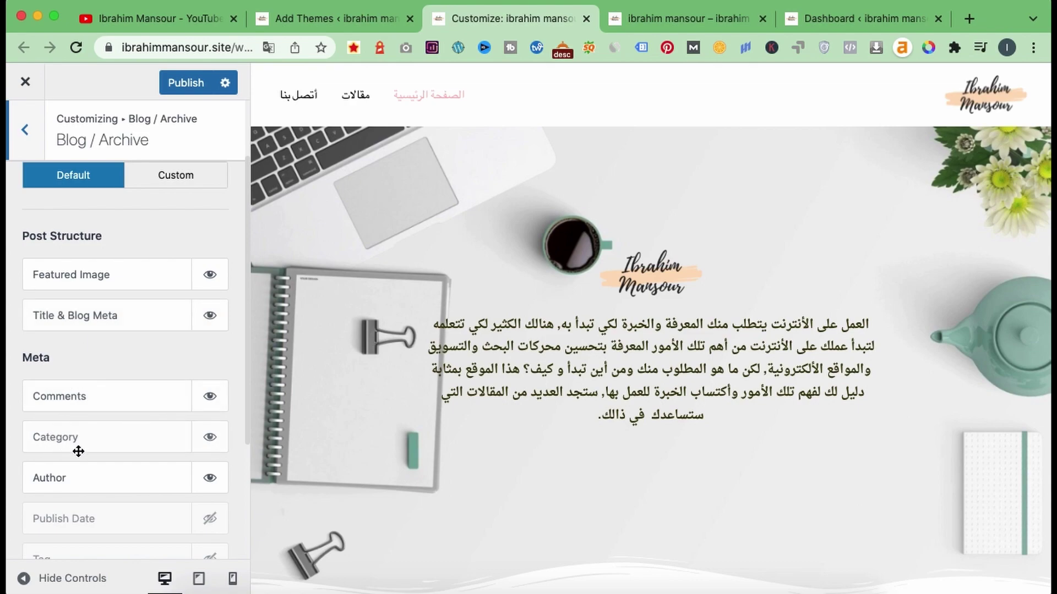
pyautogui.scroll(-4, 61, 477)
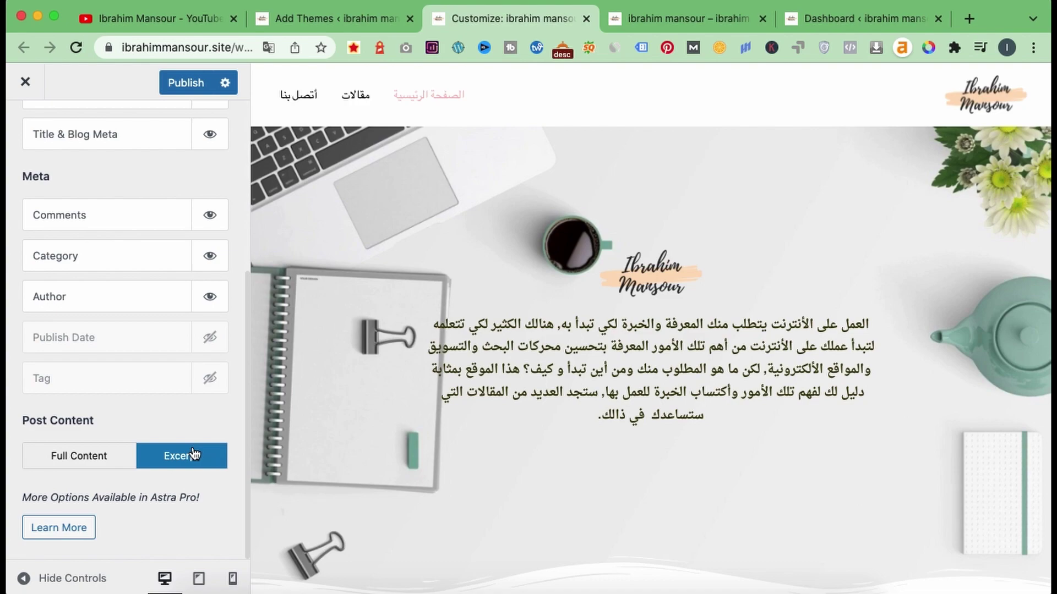
pyautogui.scroll(5, 170, 343)
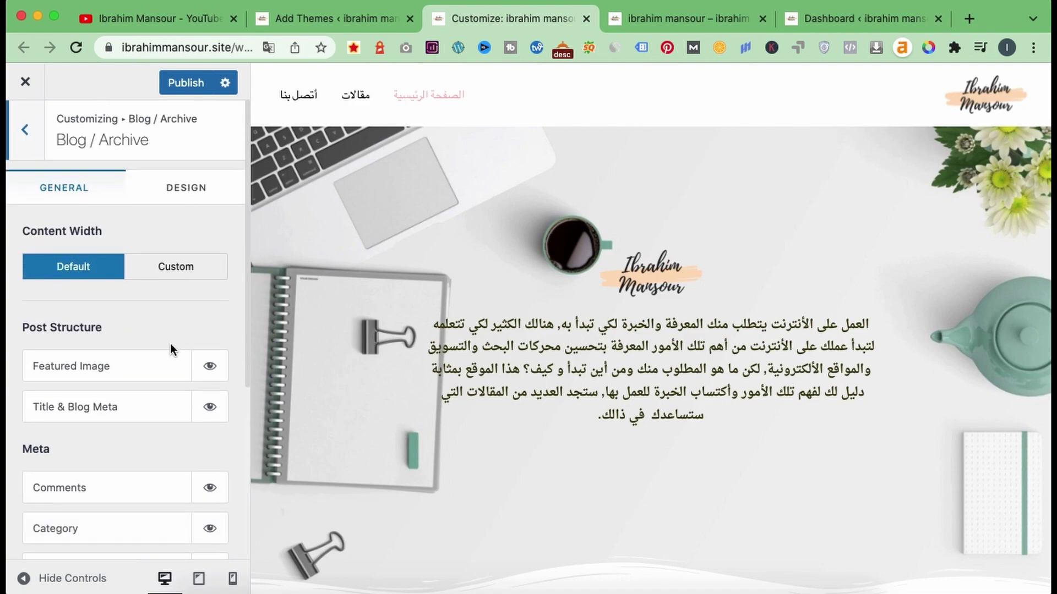
pyautogui.click(178, 197)
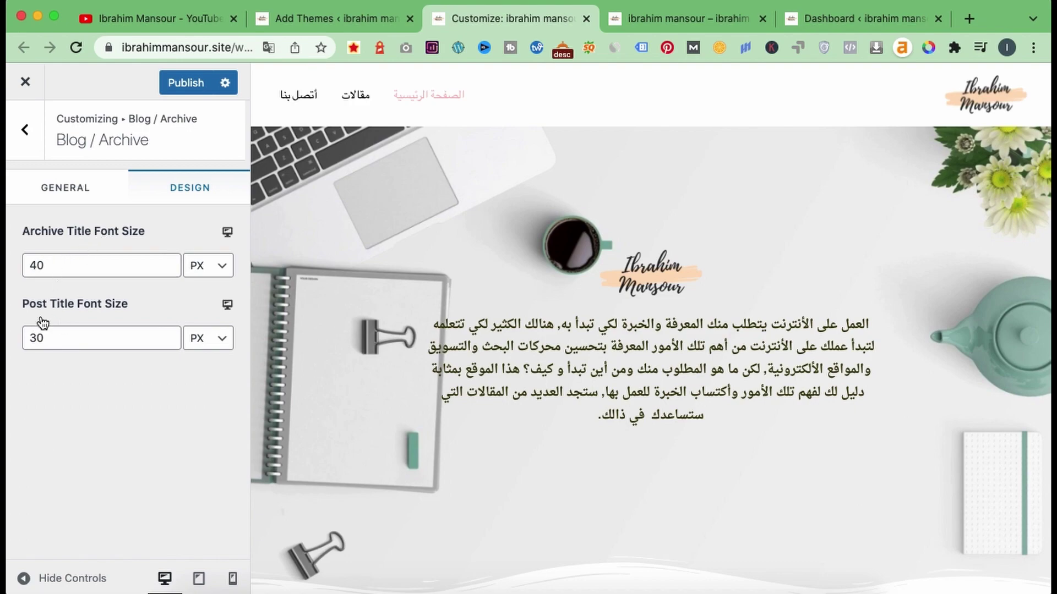
pyautogui.click(26, 154)
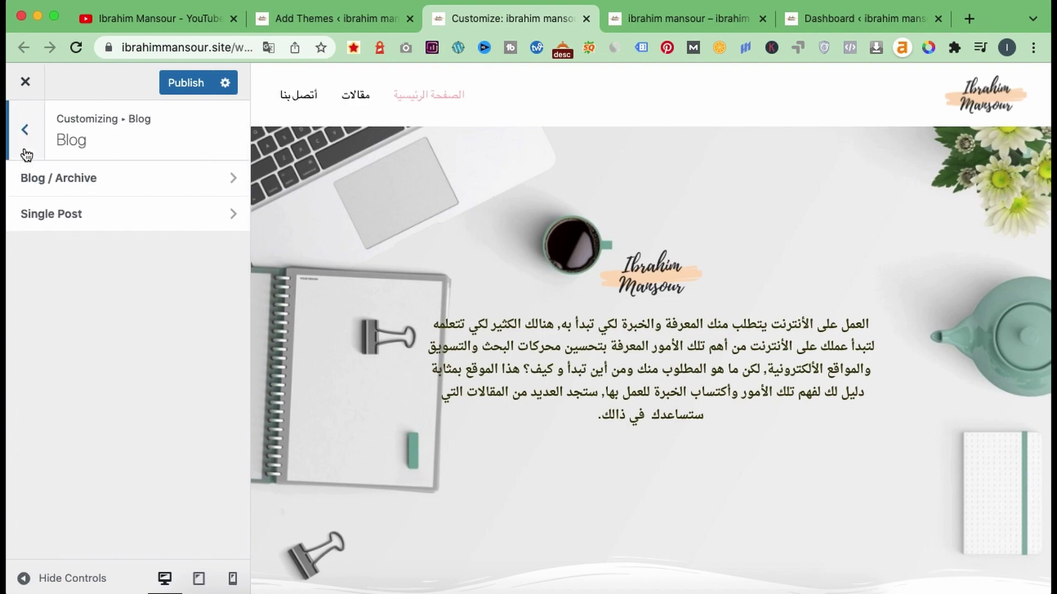
# Step: Open the Single Post blog settings and enable related posts
pyautogui.click(78, 222)
pyautogui.scroll(-5, 111, 303)
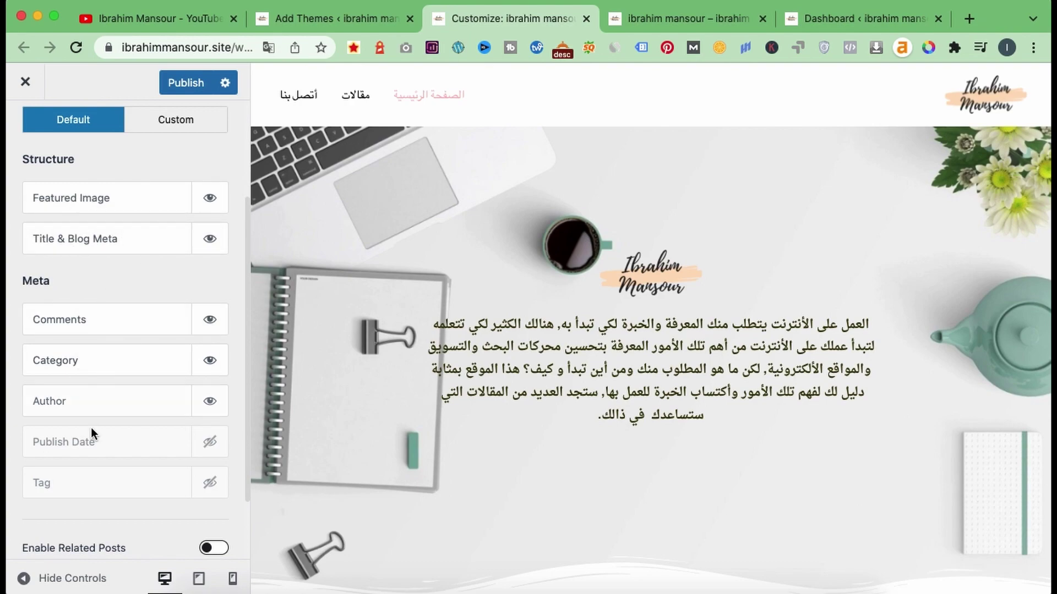
pyautogui.scroll(-3, 88, 457)
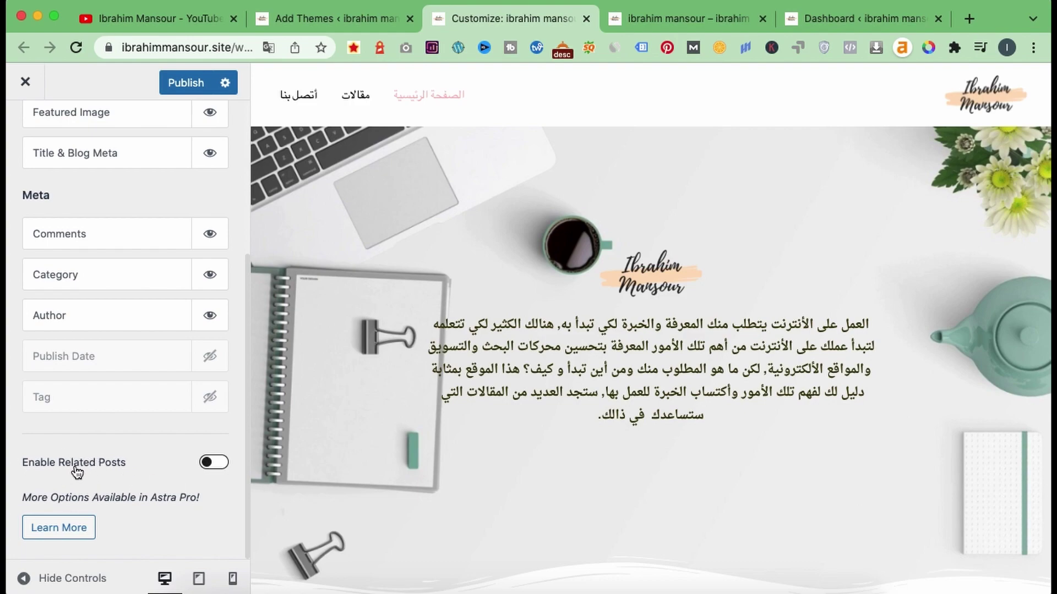
pyautogui.click(213, 463)
# Step: Look through the related posts options for title, number of posts, grid columns and structure, and return to the customizer's main sections
pyautogui.scroll(-5, 167, 454)
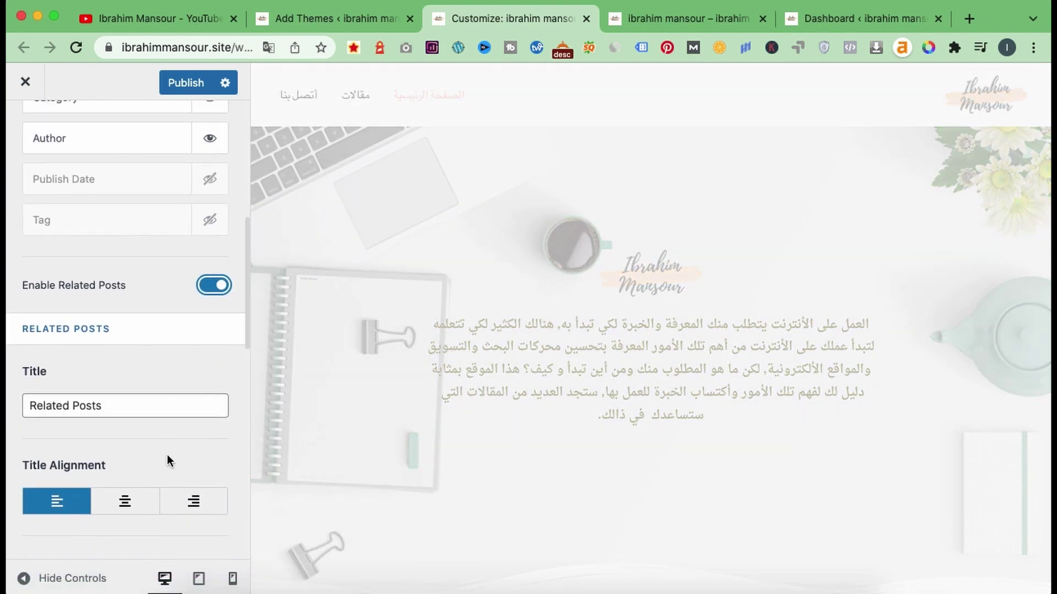
pyautogui.scroll(-7, 167, 455)
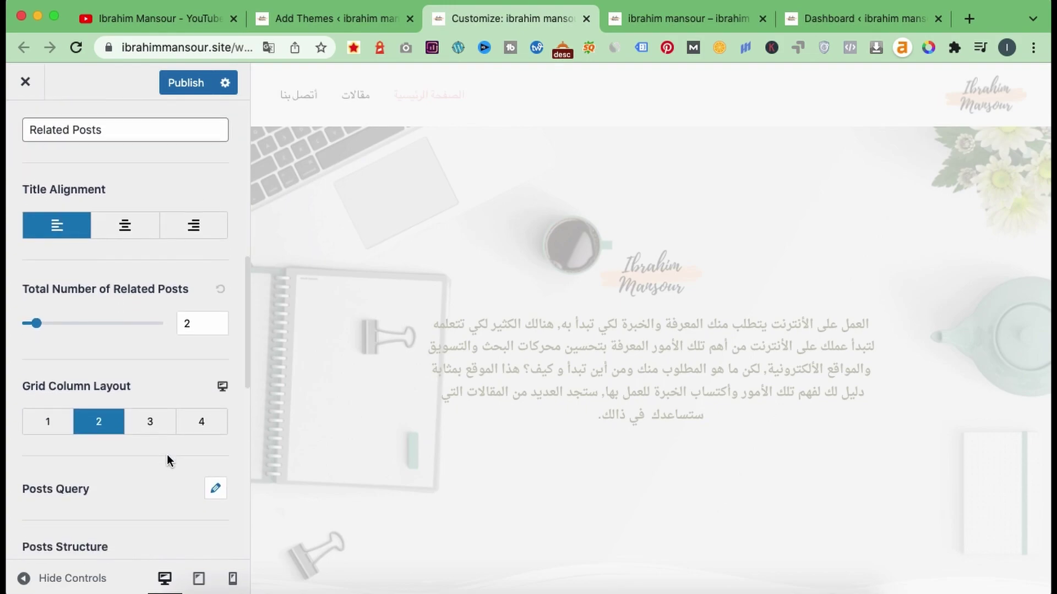
pyautogui.scroll(5, 167, 455)
pyautogui.scroll(-5, 167, 455)
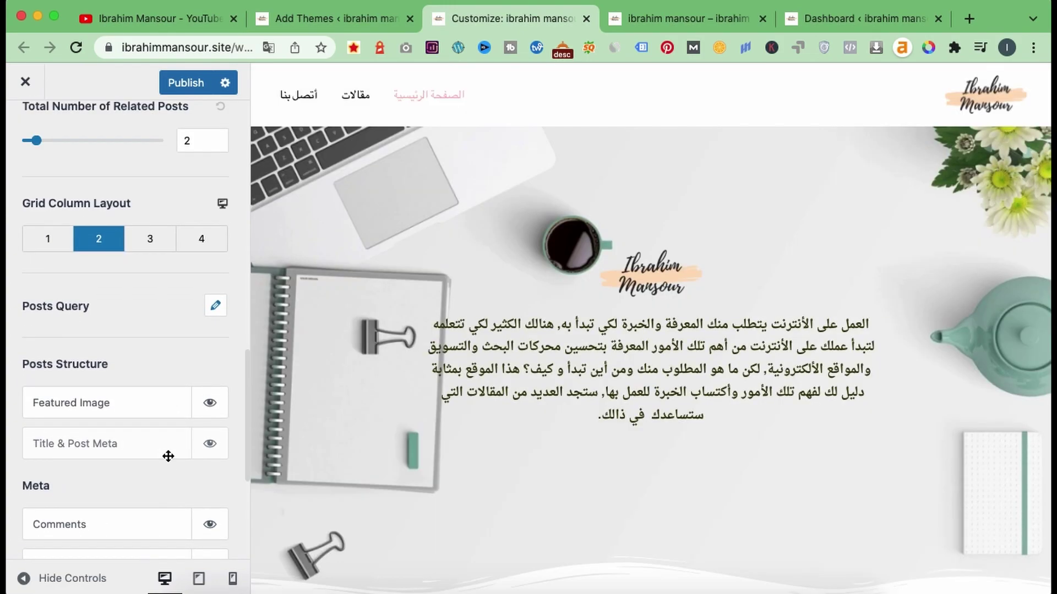
pyautogui.scroll(-4, 168, 456)
pyautogui.scroll(8, 168, 456)
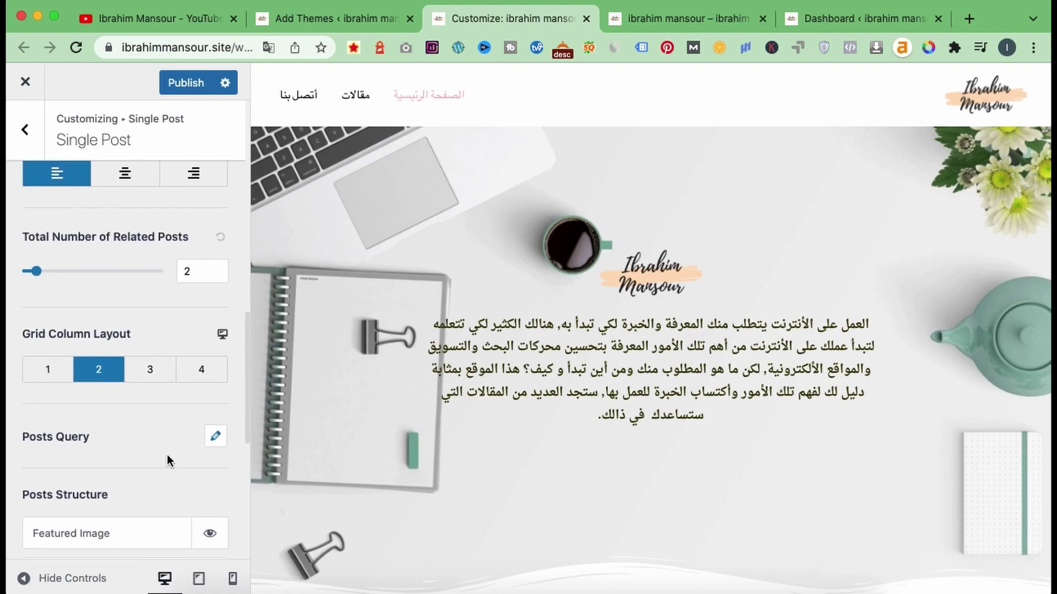
pyautogui.click(27, 133)
pyautogui.click(30, 133)
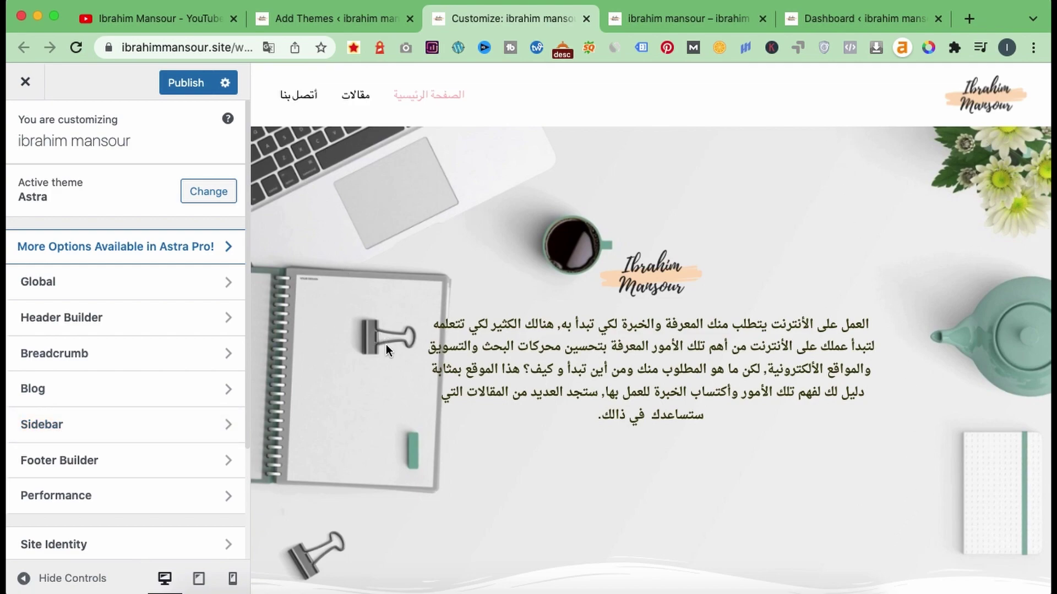
# Step: Open the Sidebar section and view the layout choices for pages and blog posts, keeping both at Default
pyautogui.click(131, 426)
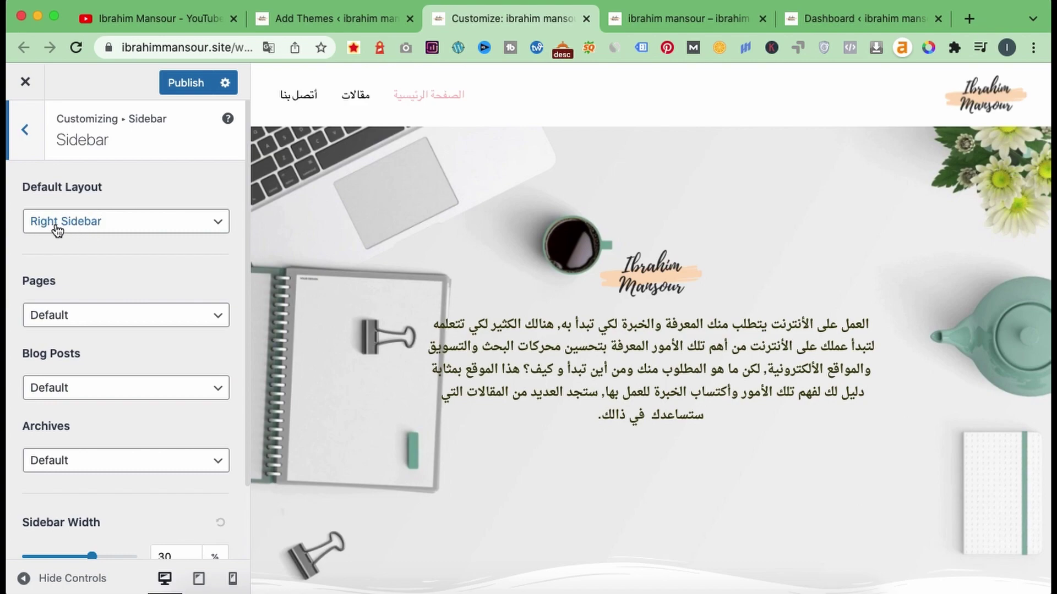
pyautogui.moveTo(24, 277); pyautogui.dragTo(64, 283)
pyautogui.click(65, 286)
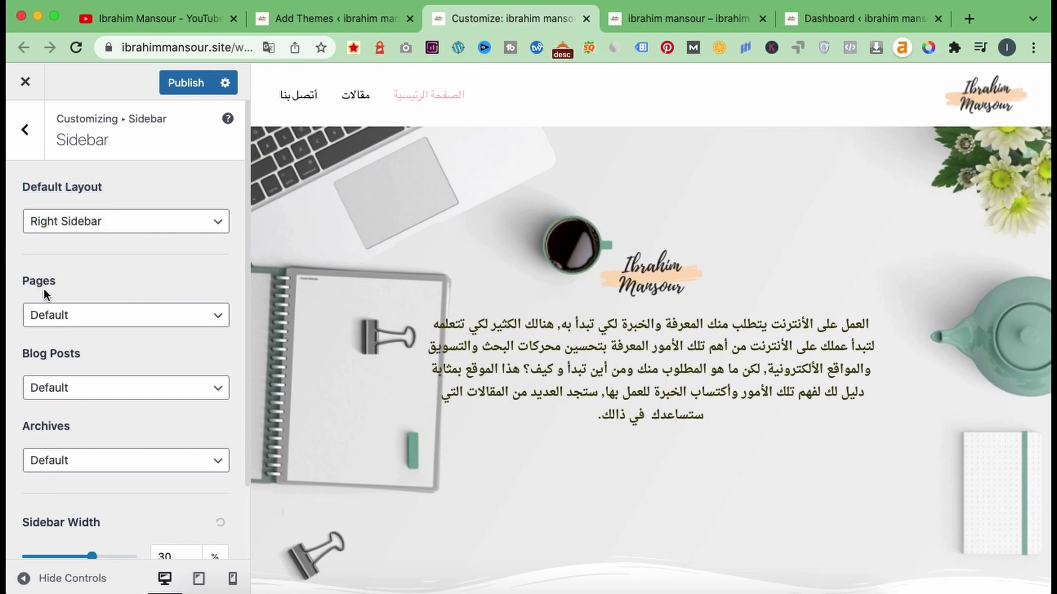
pyautogui.click(51, 313)
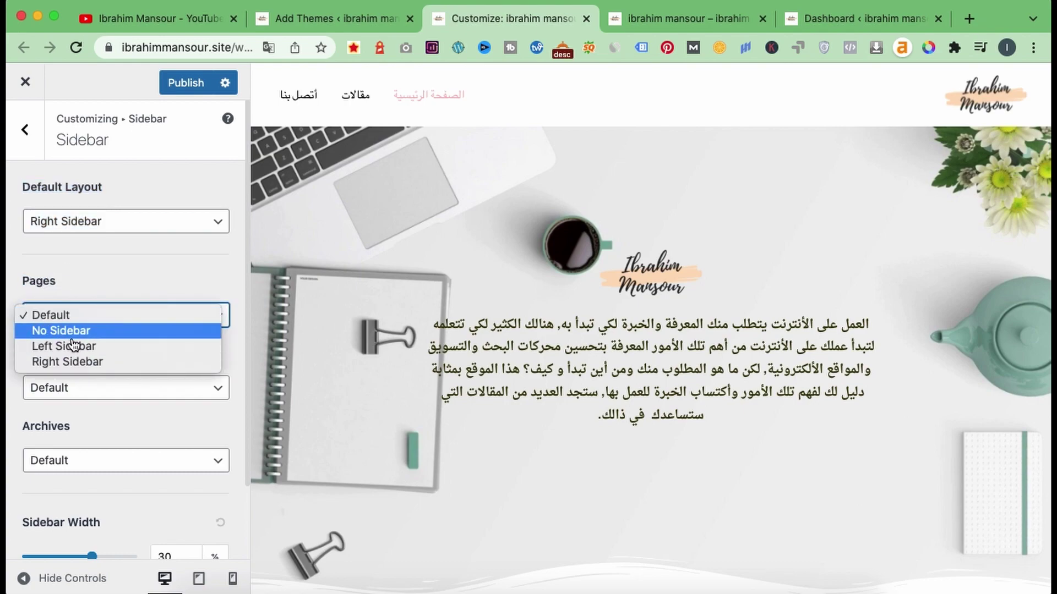
pyautogui.click(99, 284)
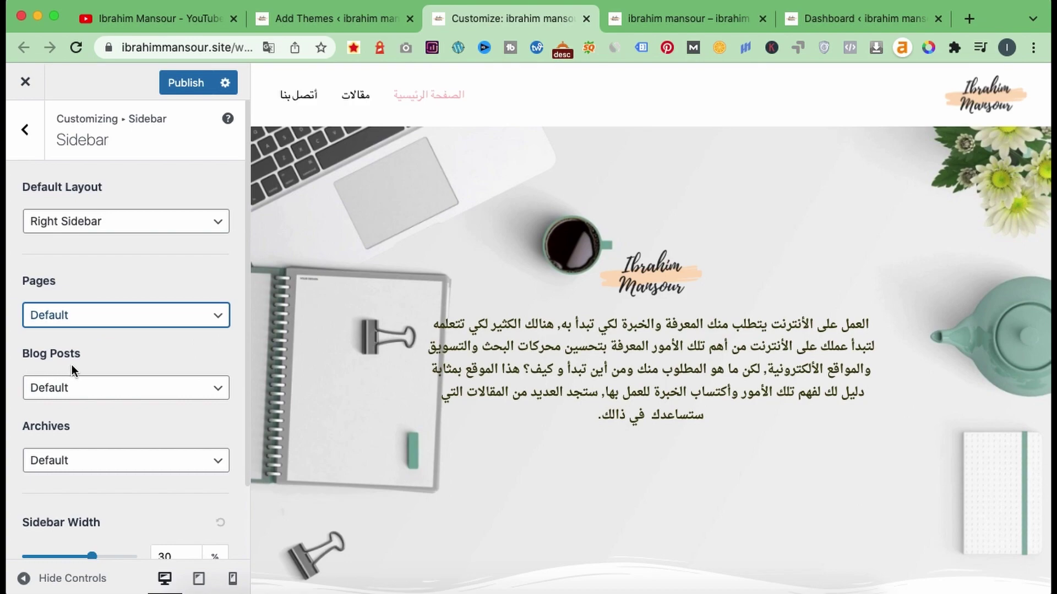
pyautogui.click(68, 385)
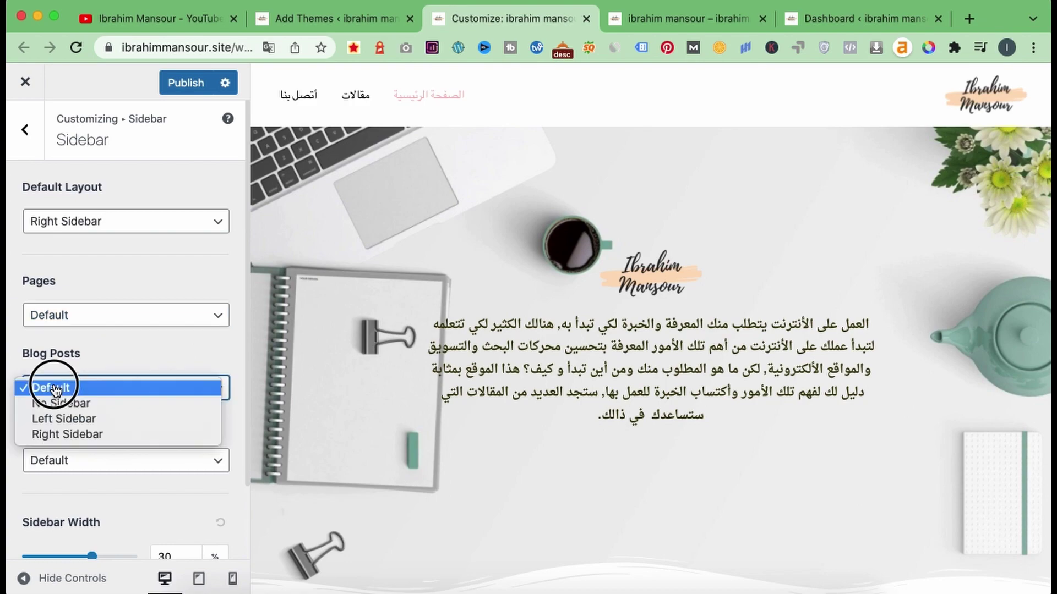
pyautogui.click(106, 366)
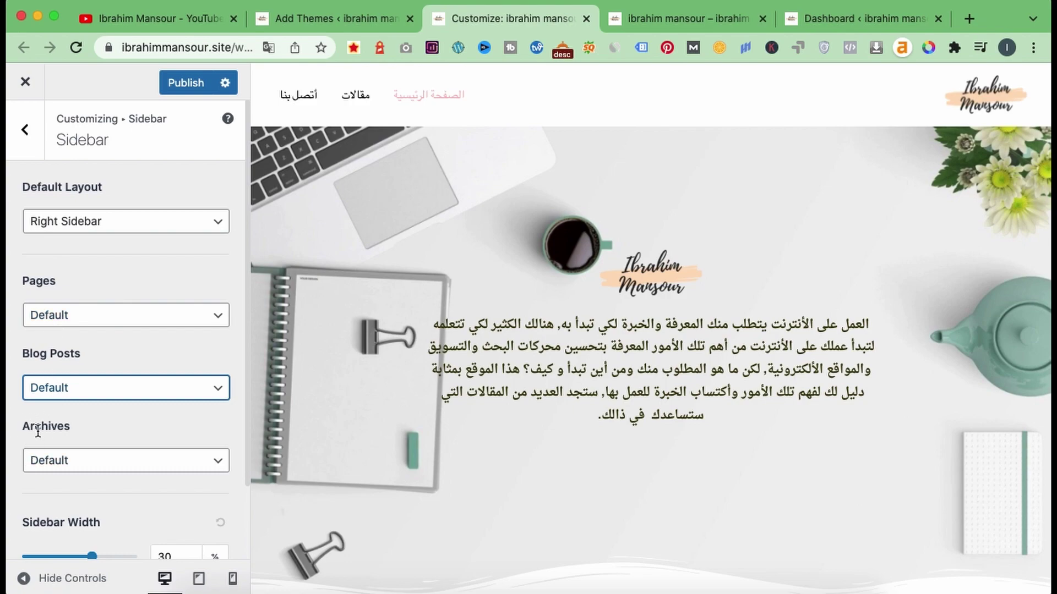
# Step: View the archives sidebar choices and the sidebar width setting, and return to the customizer's main sections
pyautogui.click(47, 467)
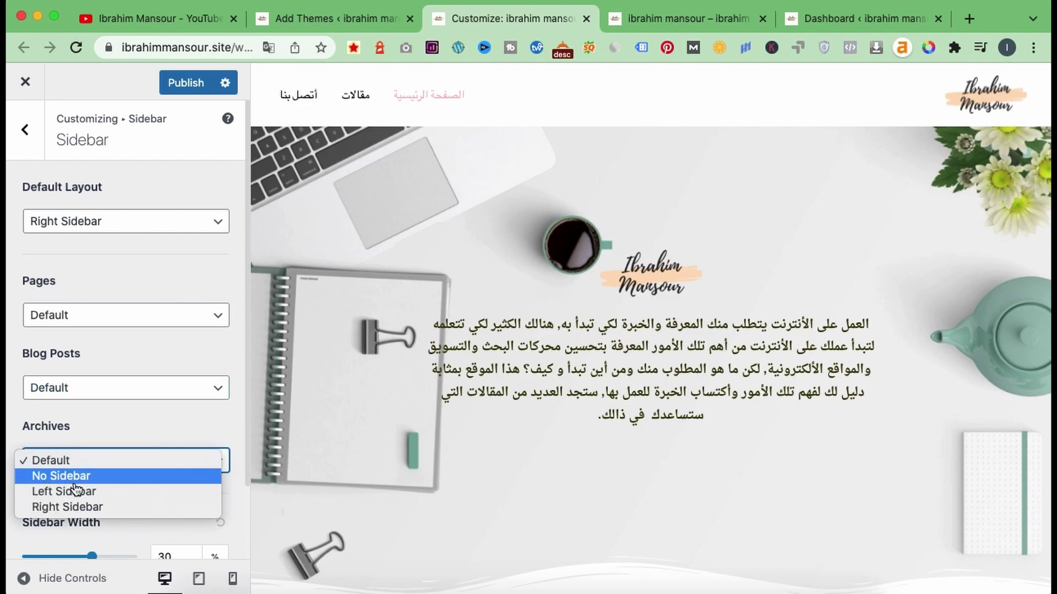
pyautogui.click(124, 428)
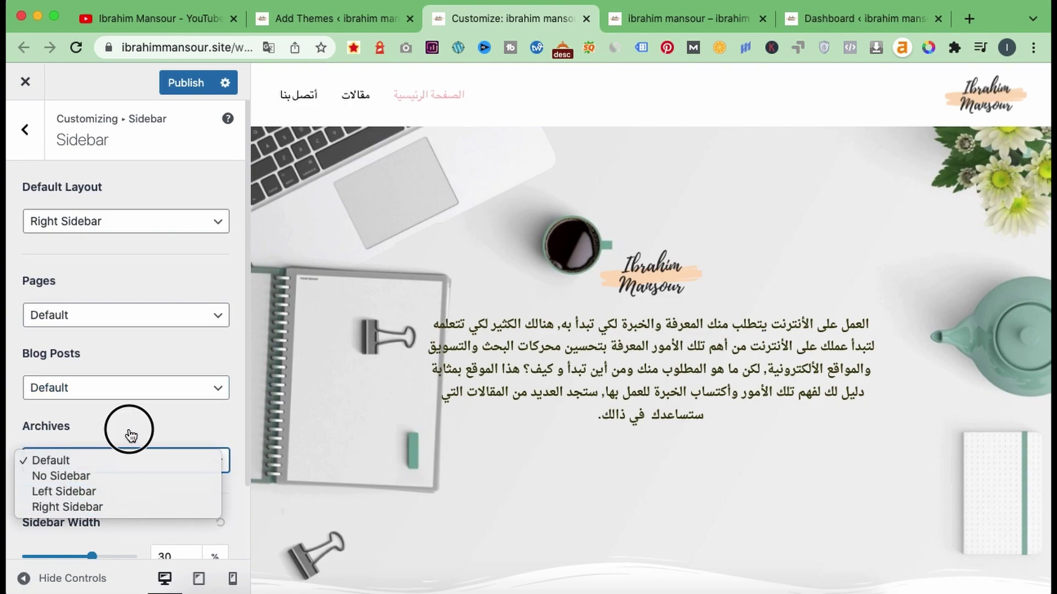
pyautogui.scroll(-3, 53, 450)
pyautogui.click(62, 436)
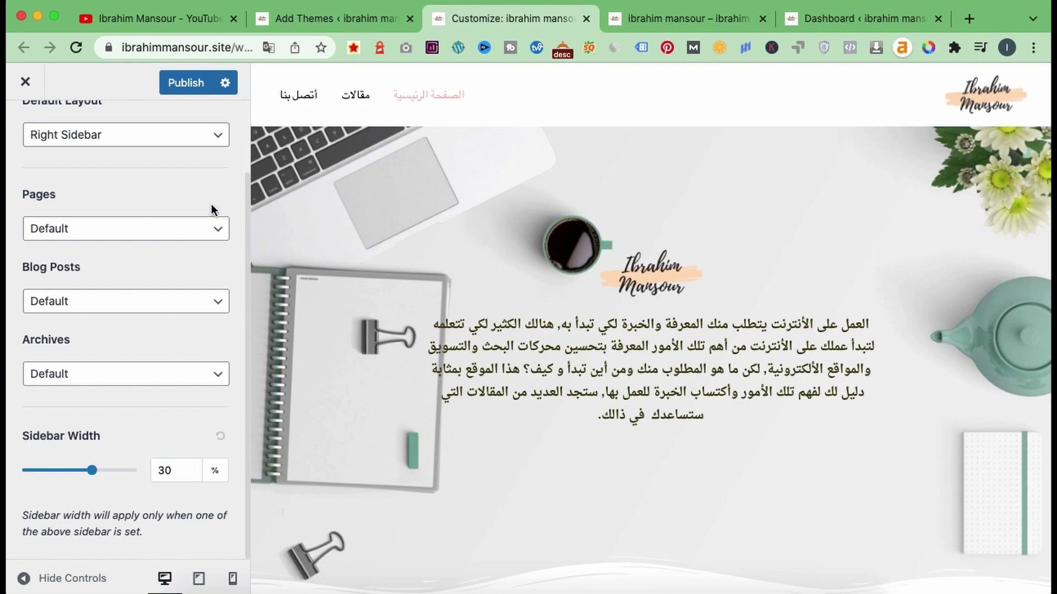
pyautogui.scroll(3, 94, 217)
pyautogui.click(22, 128)
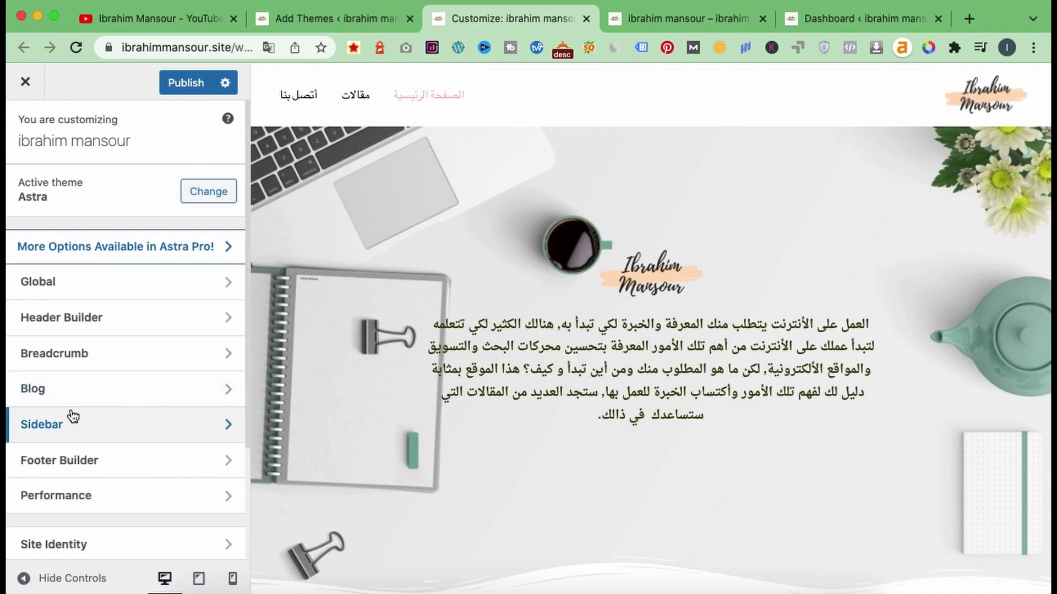
# Step: View the site preview's footer, look at the Performance section's font options, and return to the customizer's main sections
pyautogui.scroll(-2, 75, 416)
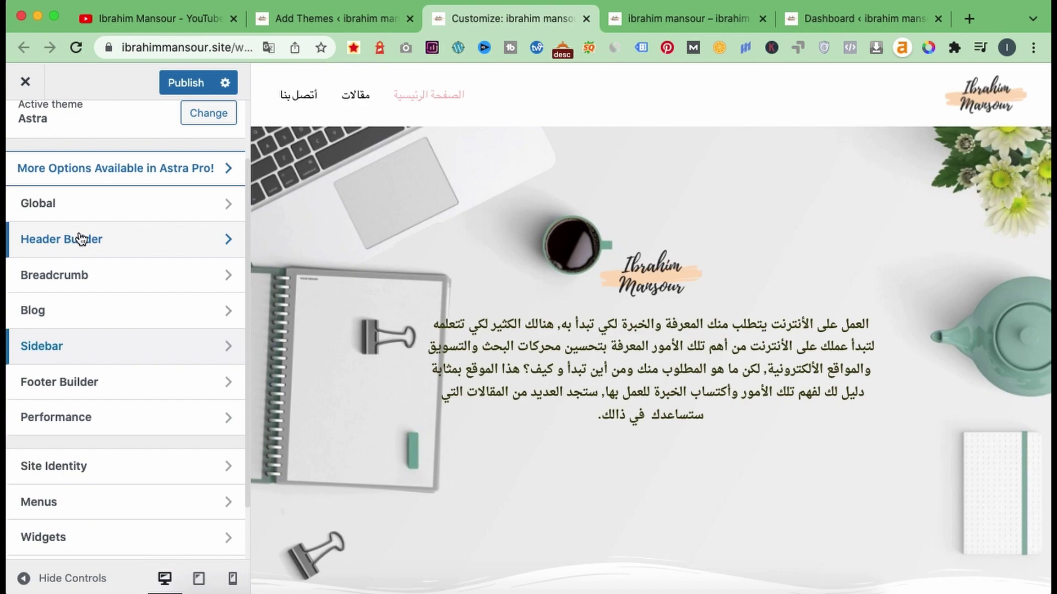
pyautogui.scroll(-15, 653, 332)
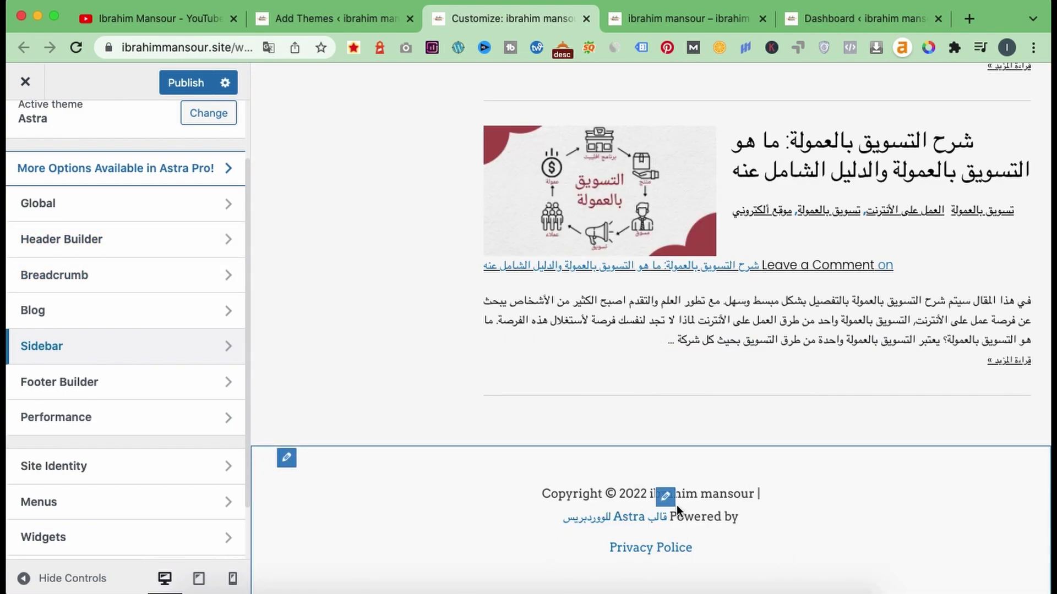
pyautogui.click(173, 423)
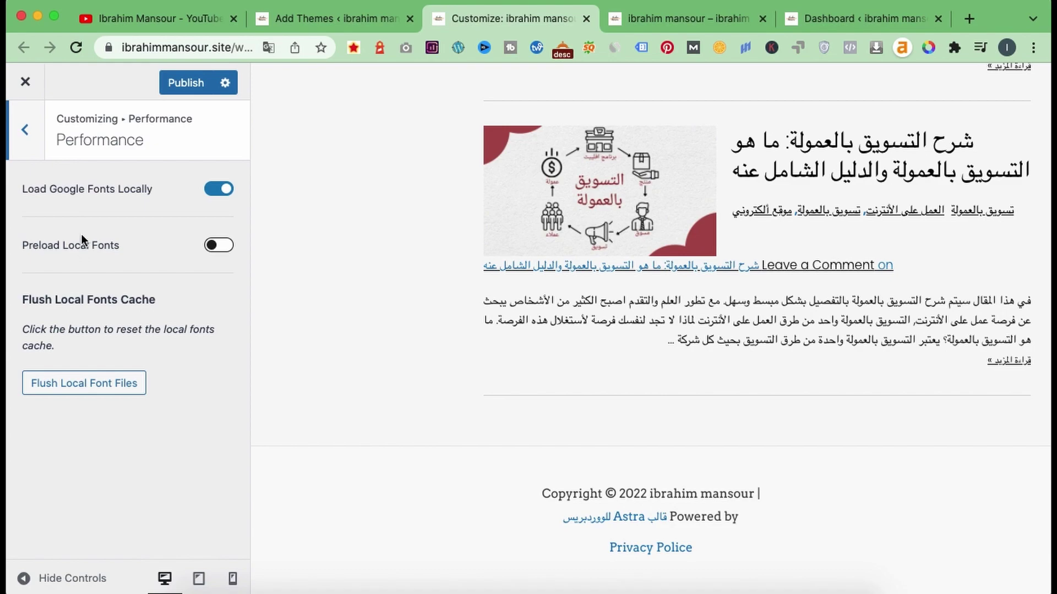
pyautogui.click(25, 129)
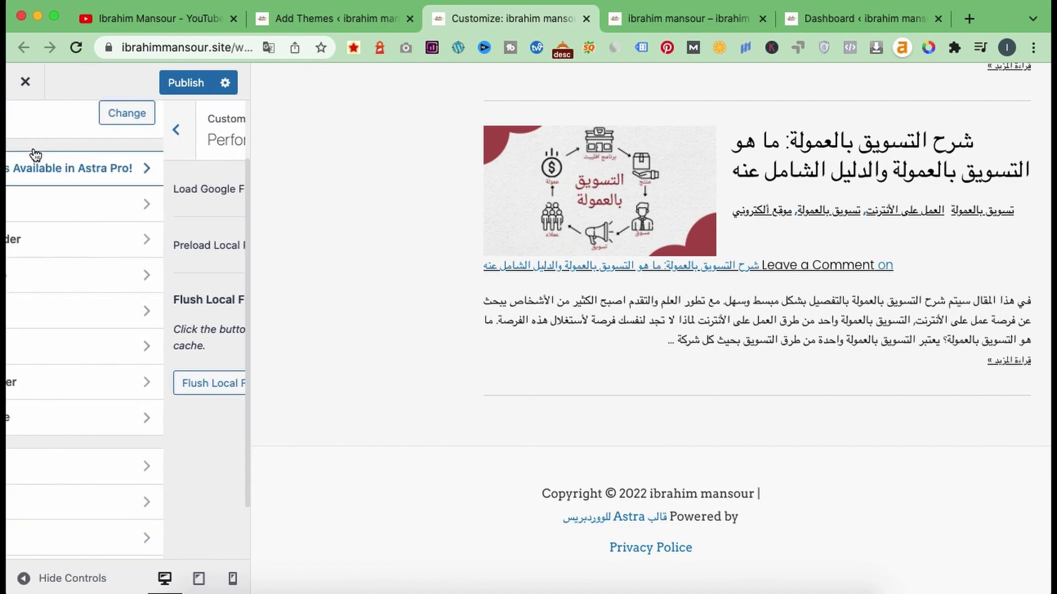
# Step: View the Site Identity section's title, logo and site icon settings, and return to the customizer's main sections
pyautogui.scroll(-2, 113, 379)
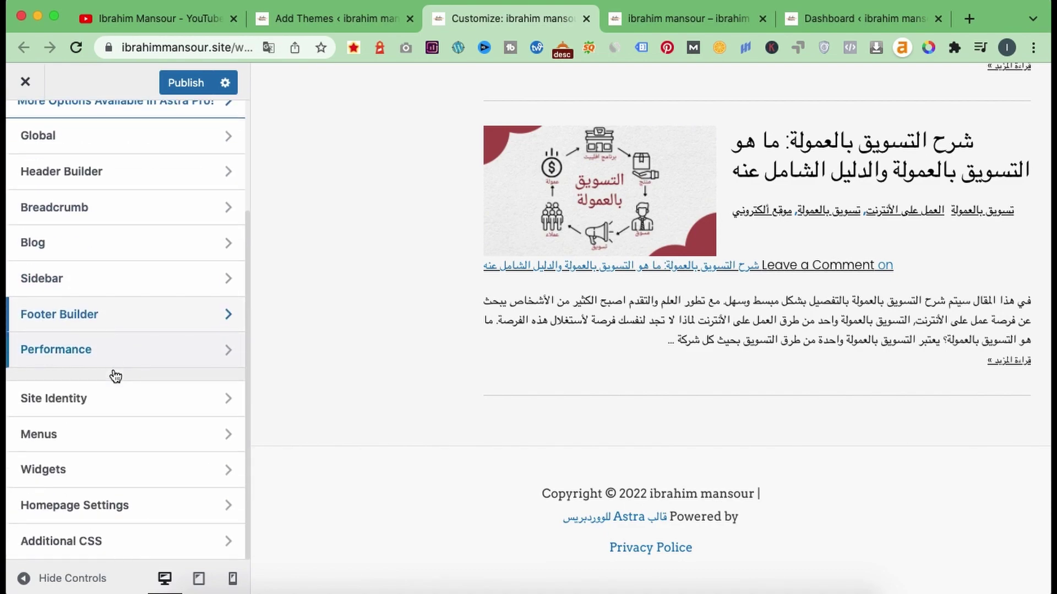
pyautogui.click(63, 402)
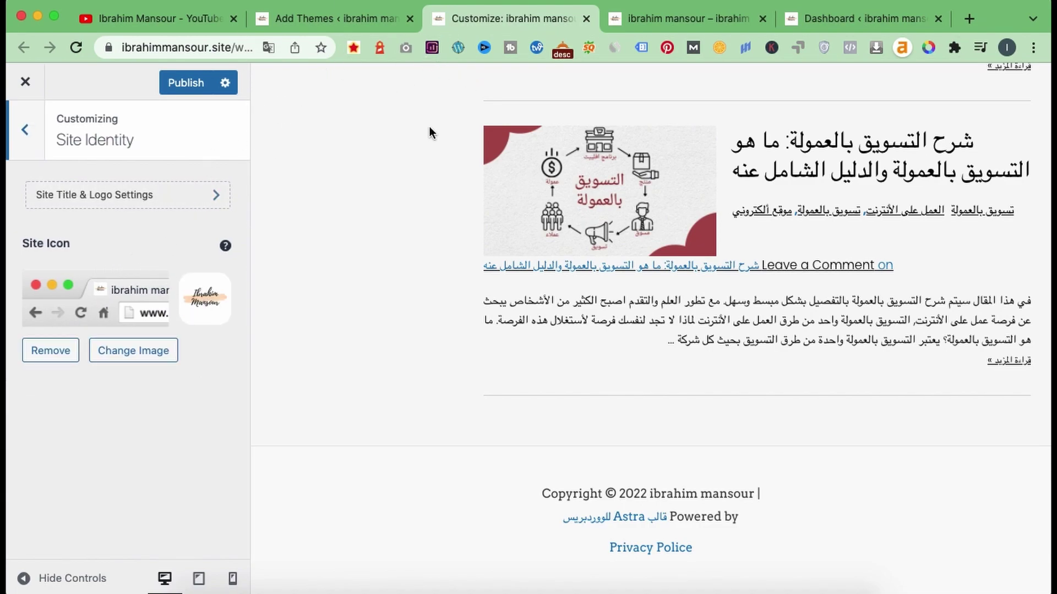
pyautogui.click(25, 130)
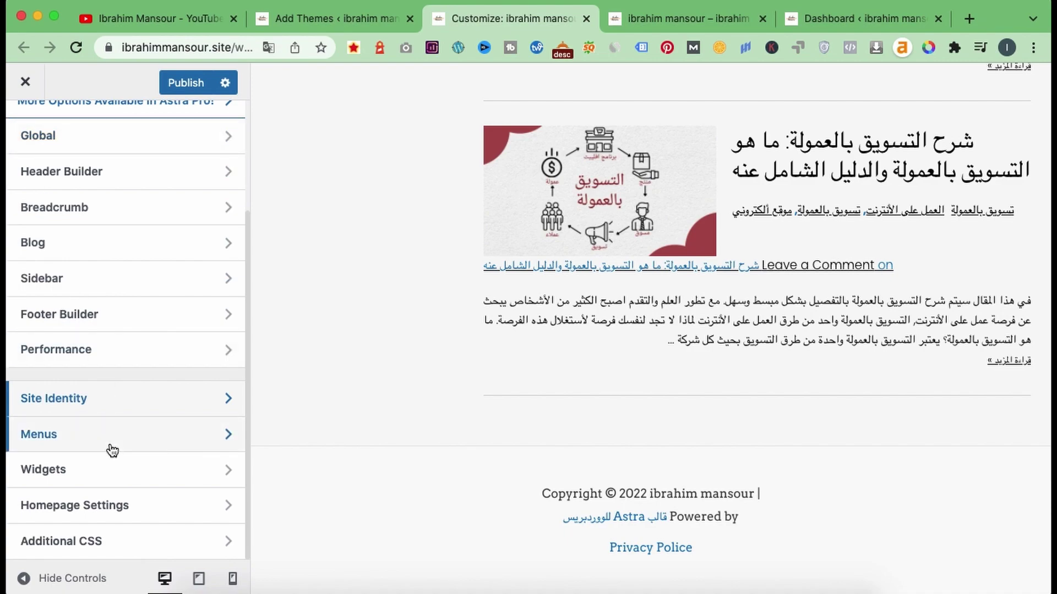
# Step: Open the Menus section, view the site's navigation in the preview, and open the home menu
pyautogui.click(111, 448)
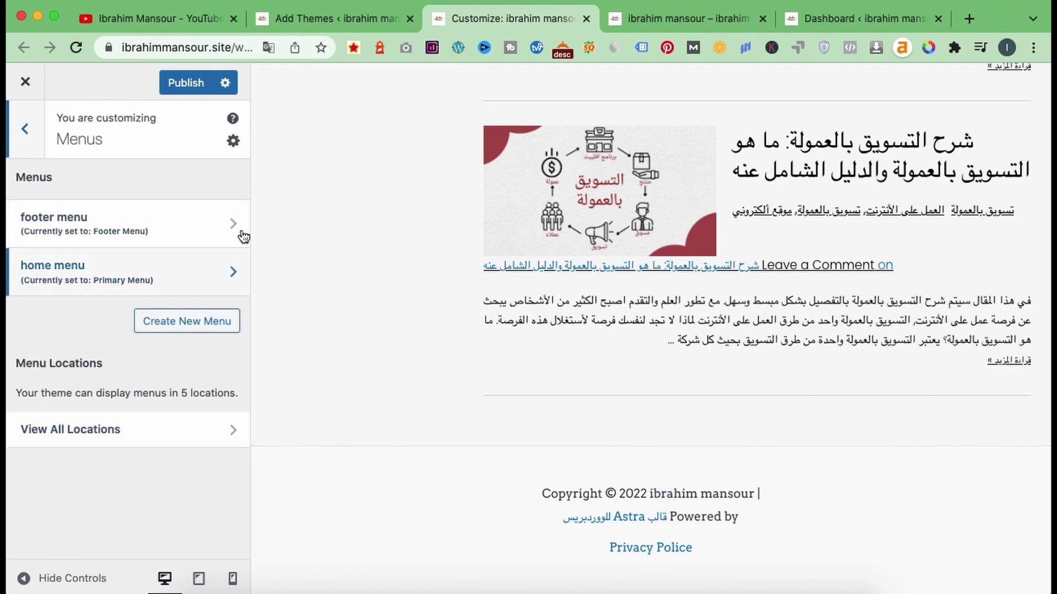
pyautogui.scroll(20, 448, 279)
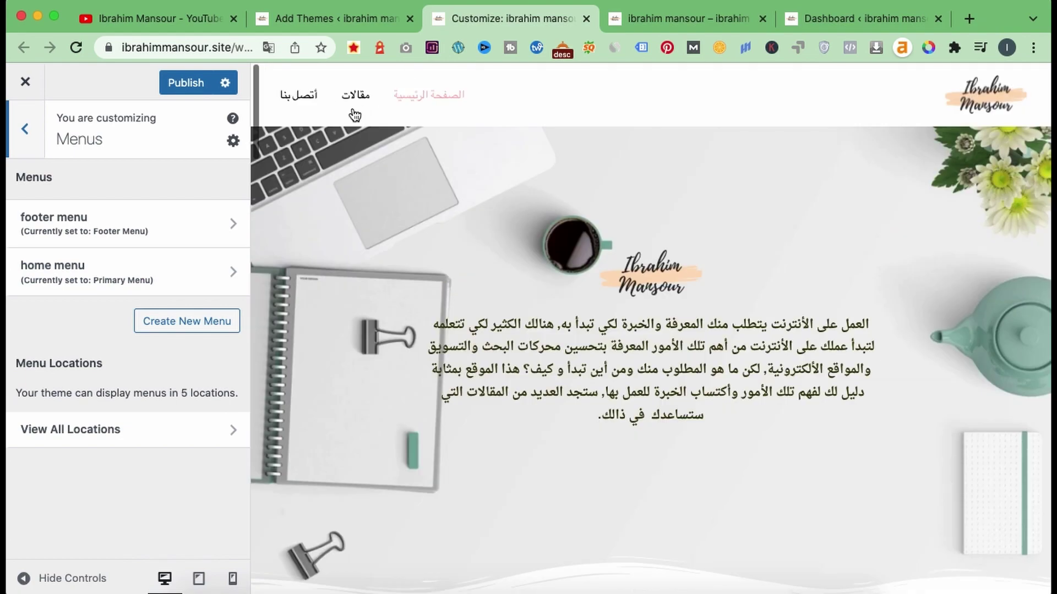
pyautogui.click(71, 278)
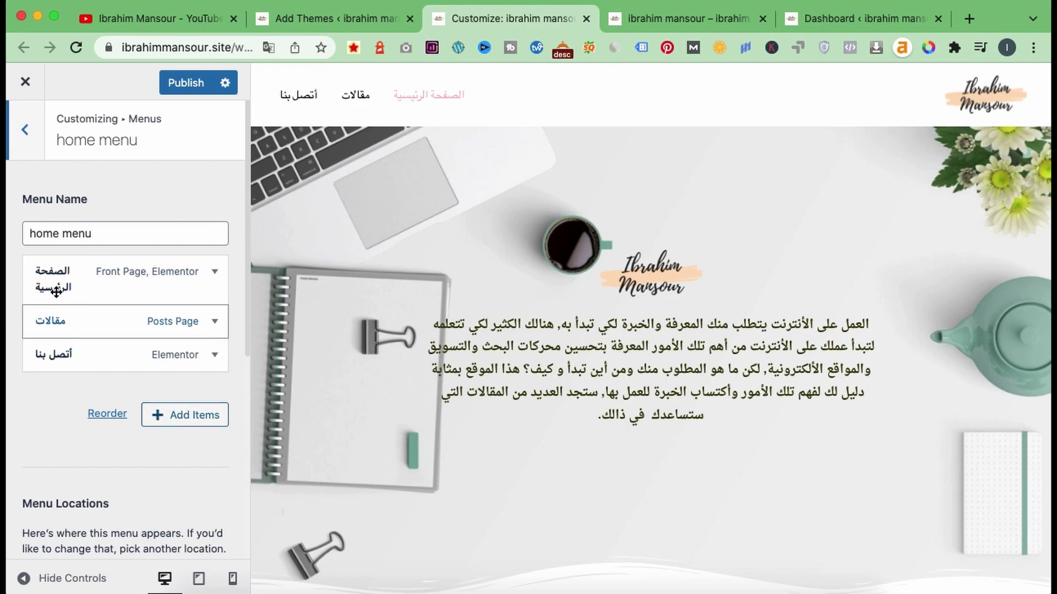
# Step: Move the الصفحة الرئيسية item below مقالات in the home menu and restore the original order
pyautogui.moveTo(63, 268); pyautogui.dragTo(49, 307)
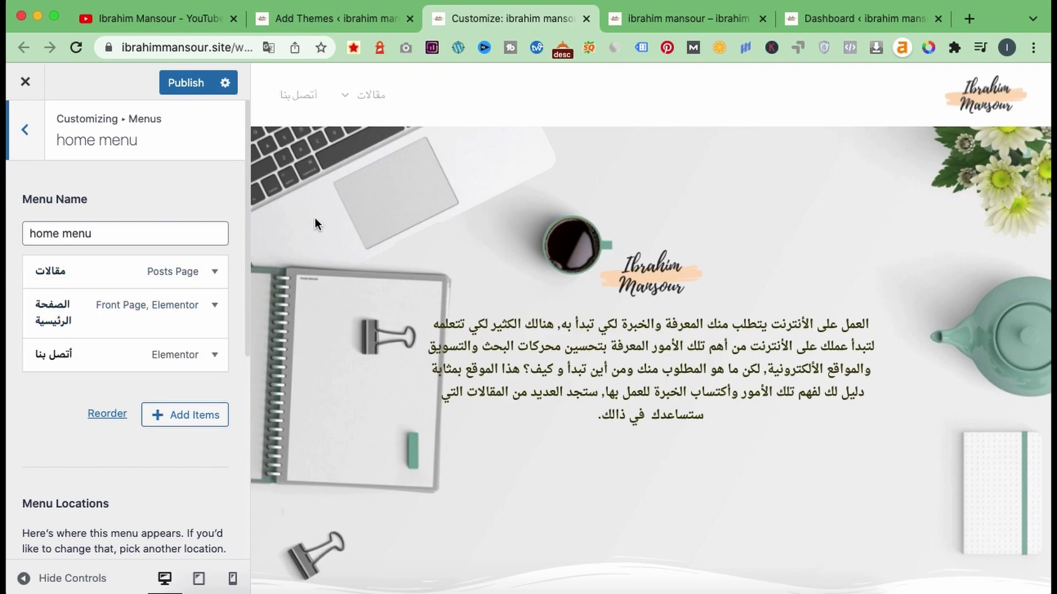
pyautogui.moveTo(78, 332); pyautogui.dragTo(69, 275)
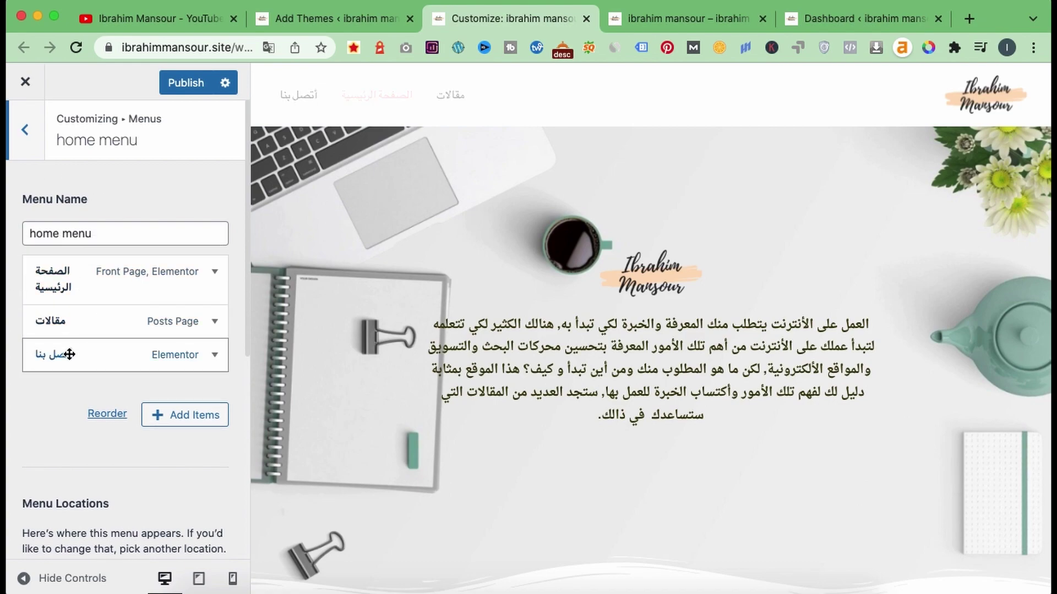
# Step: Review the home menu's items, its menu locations and menu options, and compare them with the site header
pyautogui.scroll(-6, 69, 355)
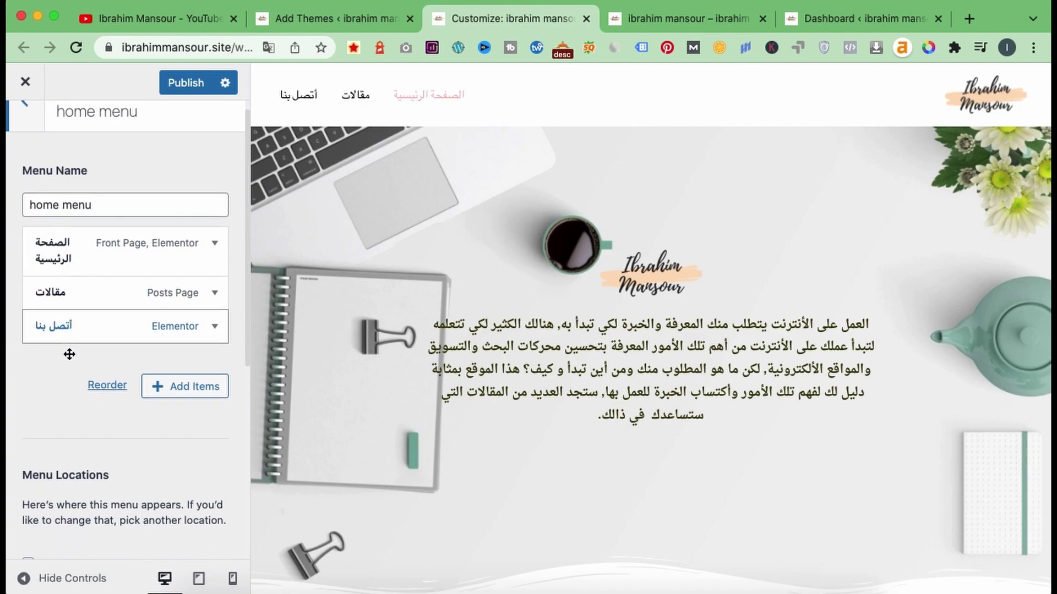
pyautogui.scroll(6, 69, 352)
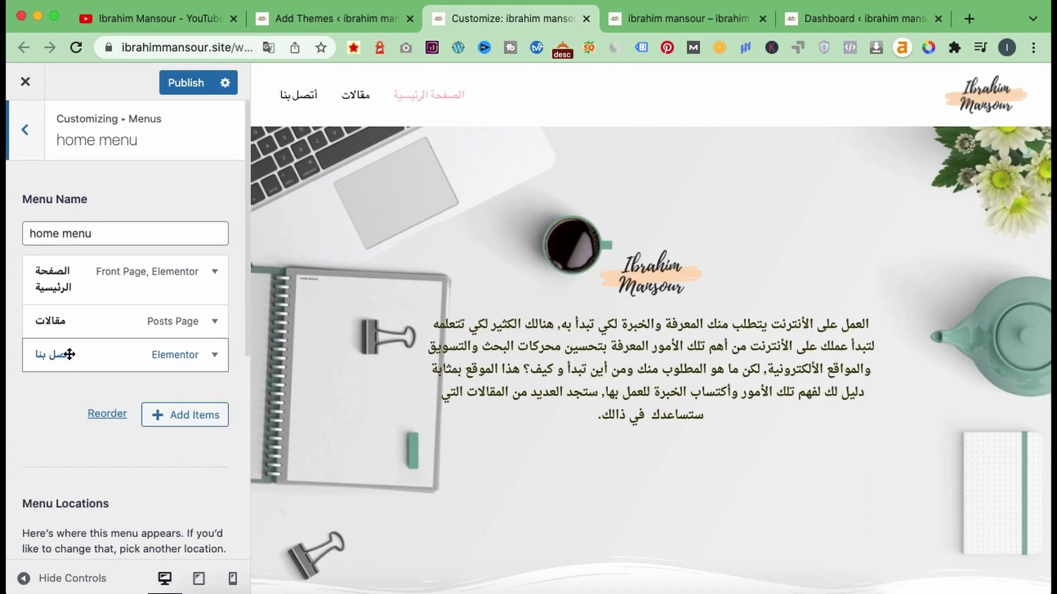
pyautogui.scroll(-6, 70, 275)
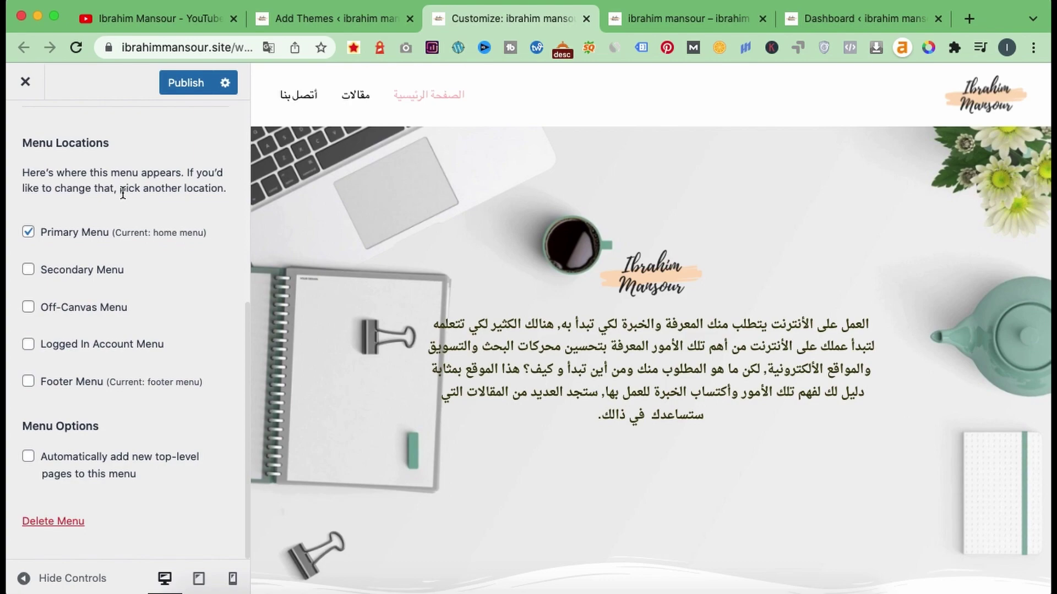
pyautogui.moveTo(413, 93)
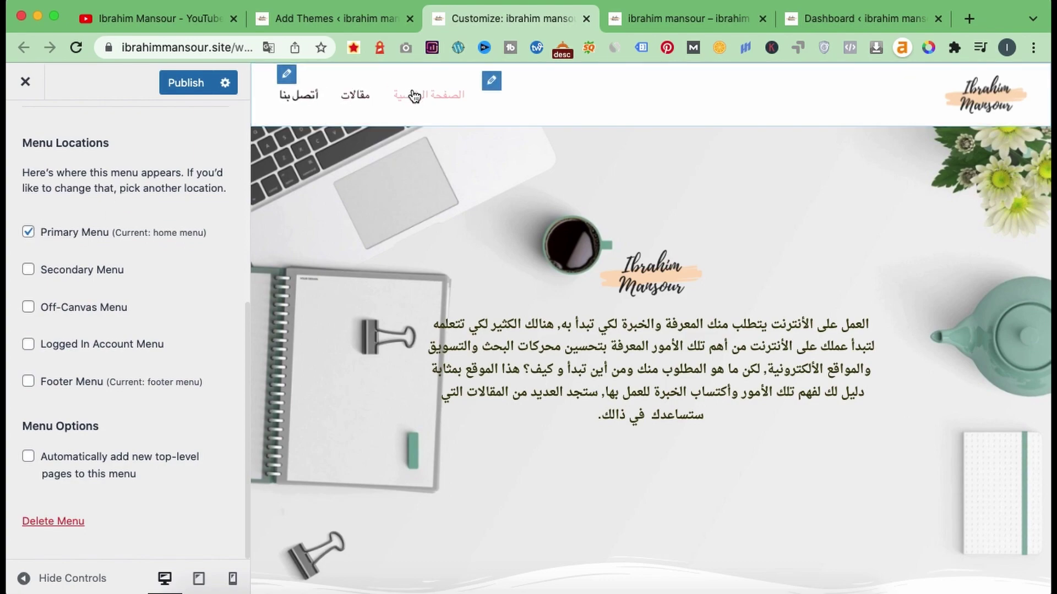
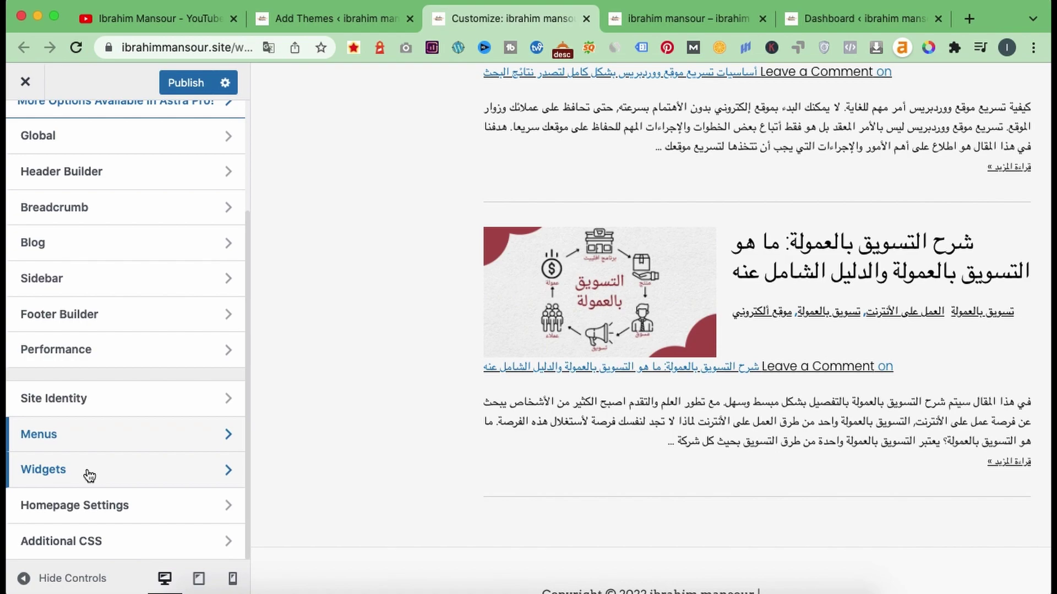
# Step: Open the Main Sidebar widget area, dismiss the block widgets welcome and look through its existing blocks
pyautogui.click(89, 476)
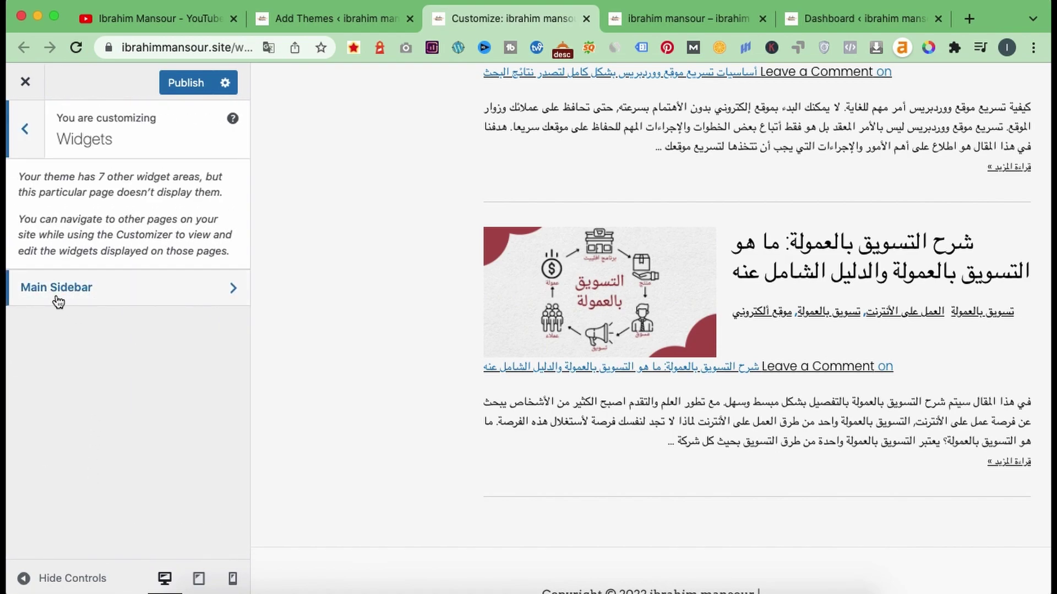
pyautogui.click(122, 293)
pyautogui.click(138, 520)
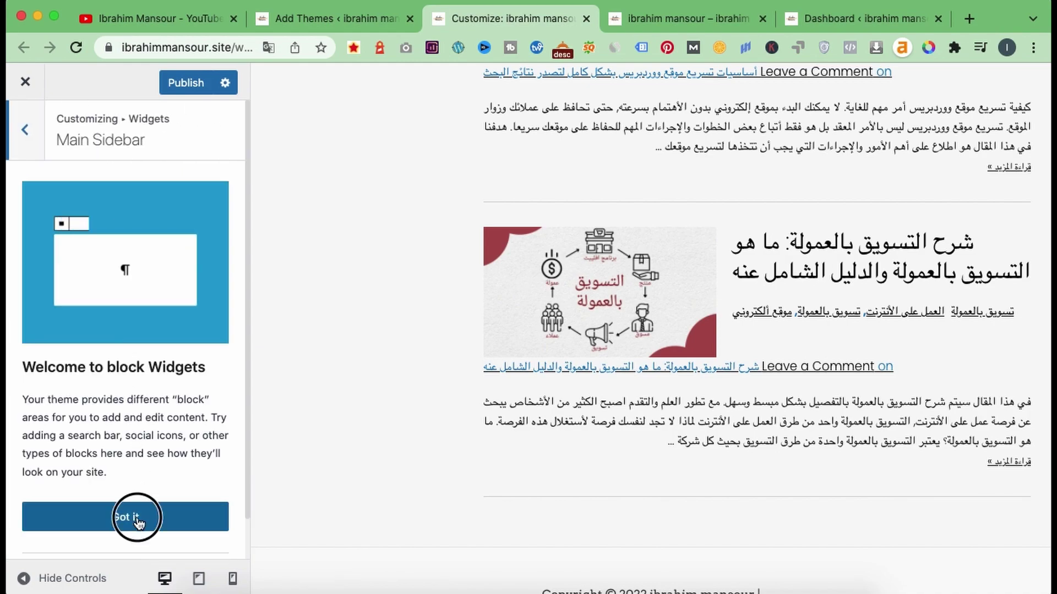
pyautogui.scroll(-4, 127, 393)
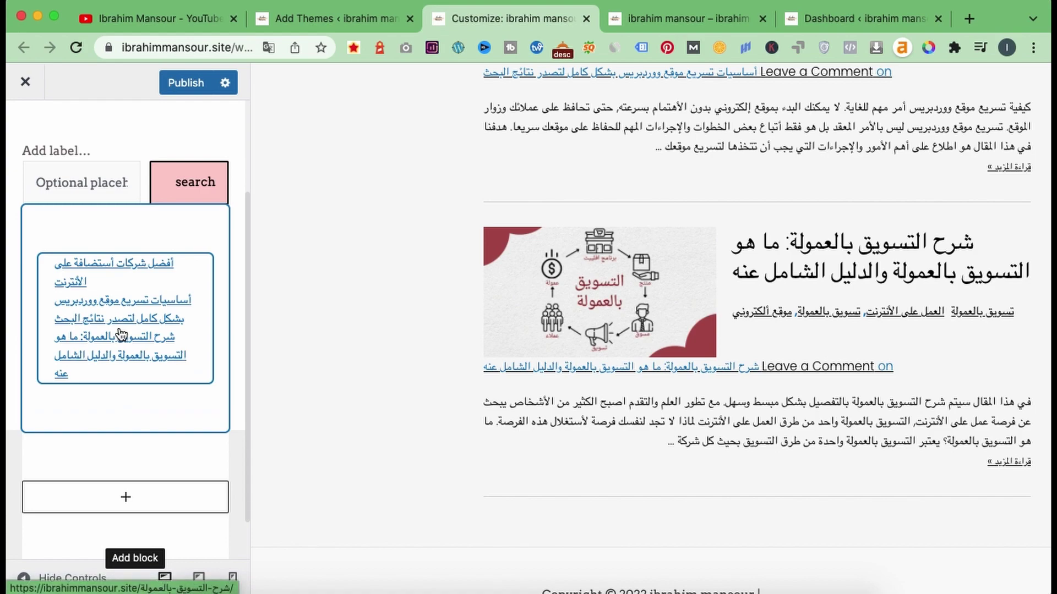
# Step: View the block choices for the Main Sidebar without adding one, and return to the customizer's main sections
pyautogui.press('Return')
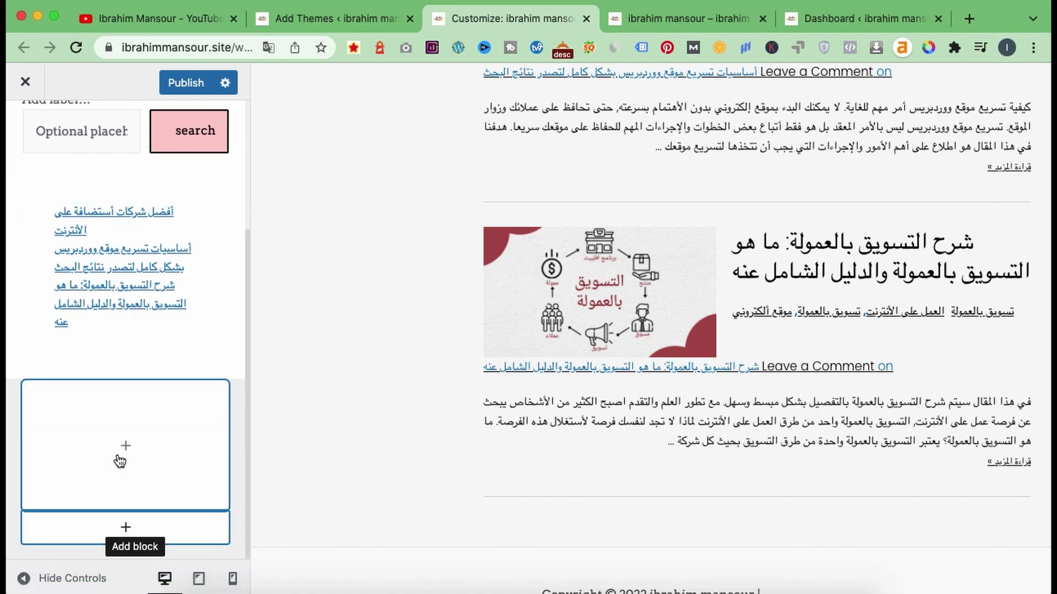
pyautogui.click(125, 447)
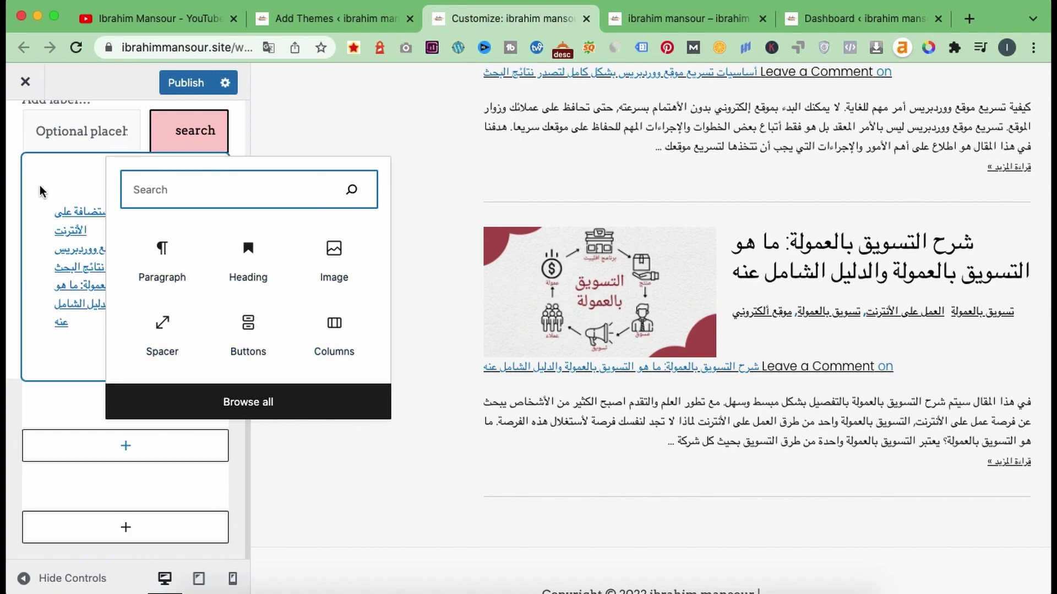
pyautogui.click(11, 182)
pyautogui.click(28, 132)
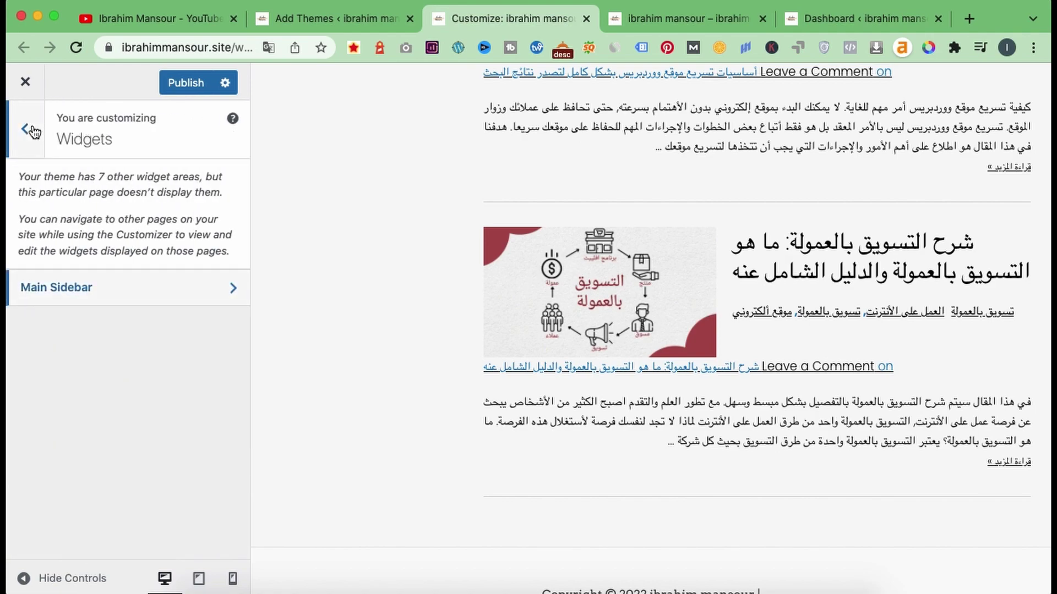
pyautogui.click(25, 135)
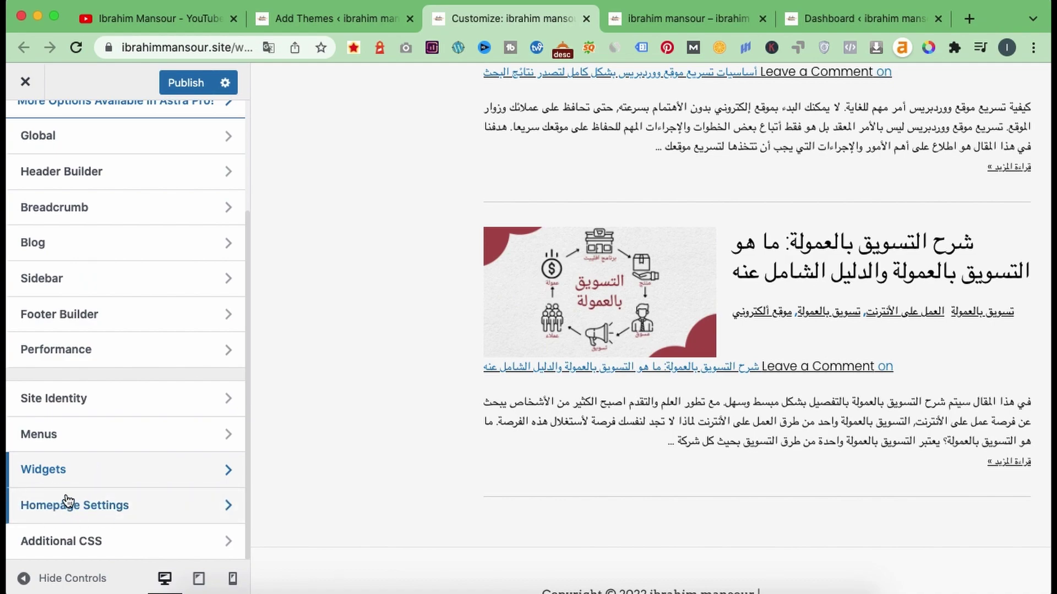
# Step: View the Homepage Settings for the static homepage and posts page, and return to the customizer's main sections
pyautogui.click(99, 516)
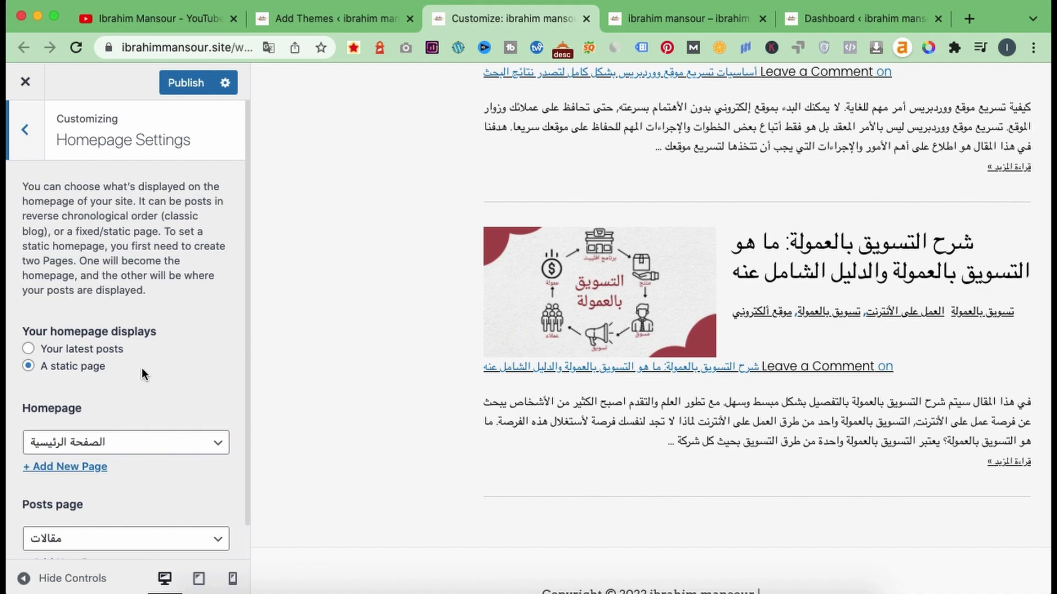
pyautogui.scroll(-1, 141, 367)
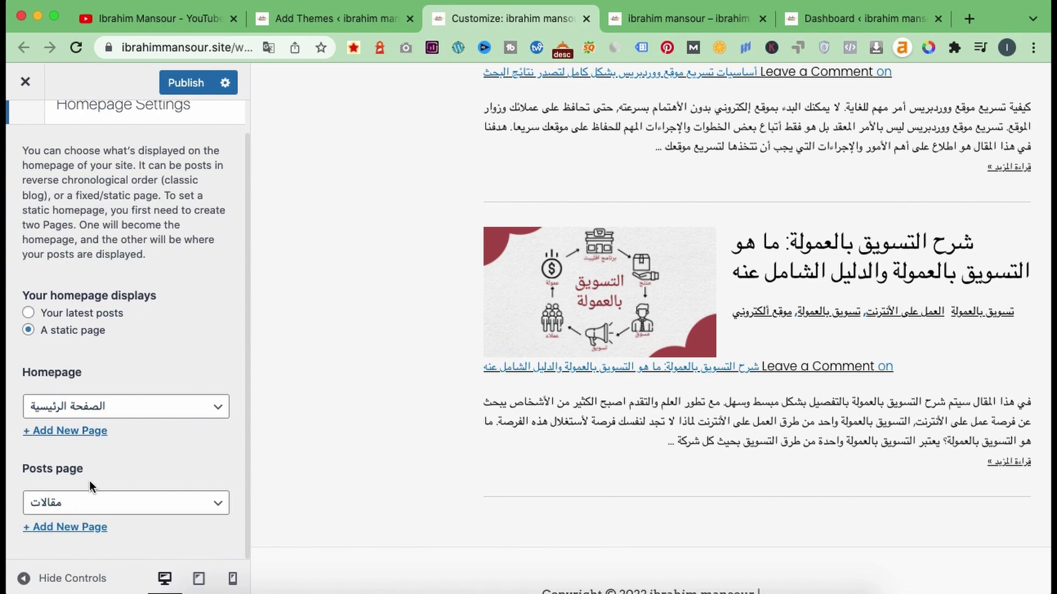
pyautogui.scroll(1, 104, 302)
pyautogui.click(27, 130)
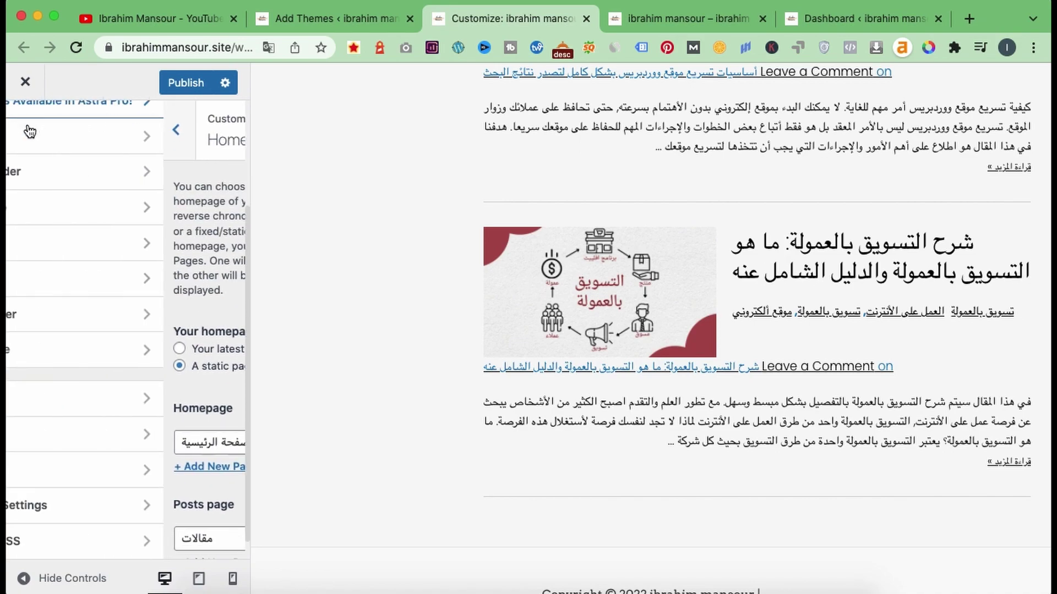
# Step: View the Additional CSS section's guidance and code area, and return to the customizer's main sections
pyautogui.click(77, 544)
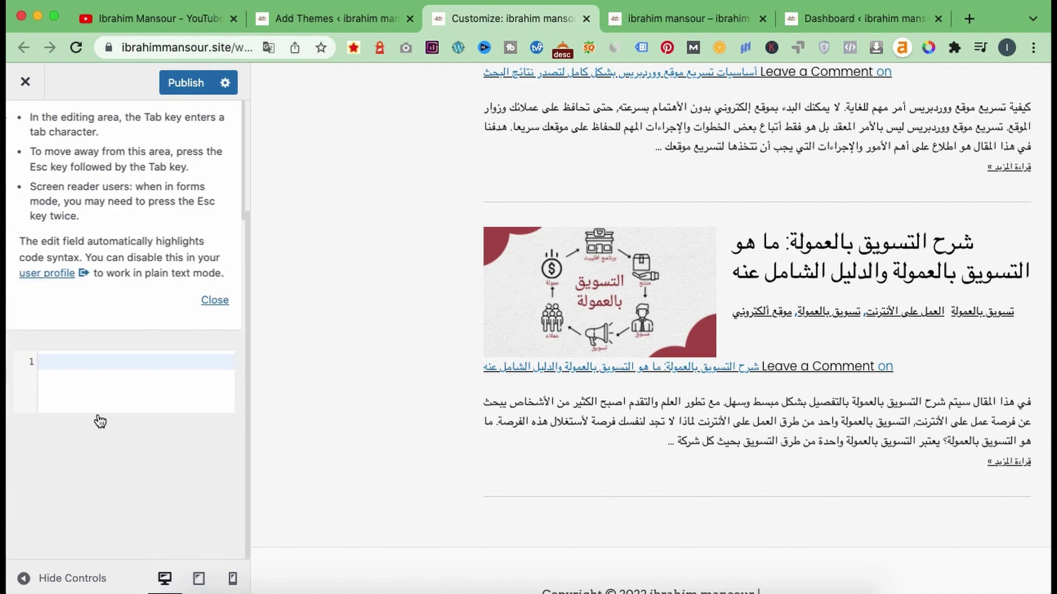
pyautogui.scroll(-5, 65, 501)
pyautogui.scroll(4, 65, 502)
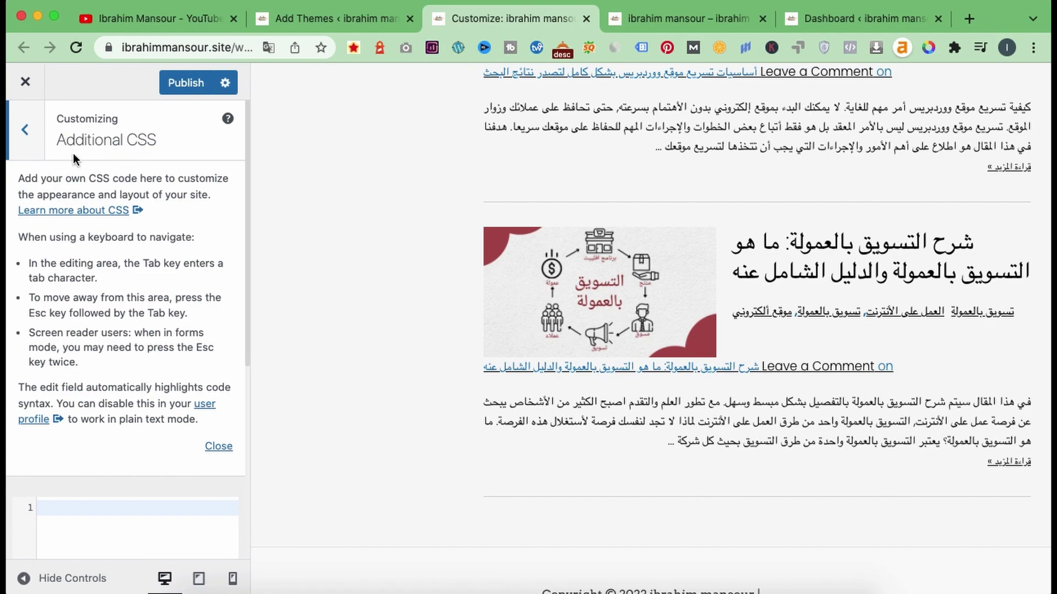
pyautogui.click(25, 131)
# Step: Leave the customizer for the admin dashboard, discarding the unsaved changes
pyautogui.scroll(2, 67, 223)
pyautogui.scroll(-2, 67, 223)
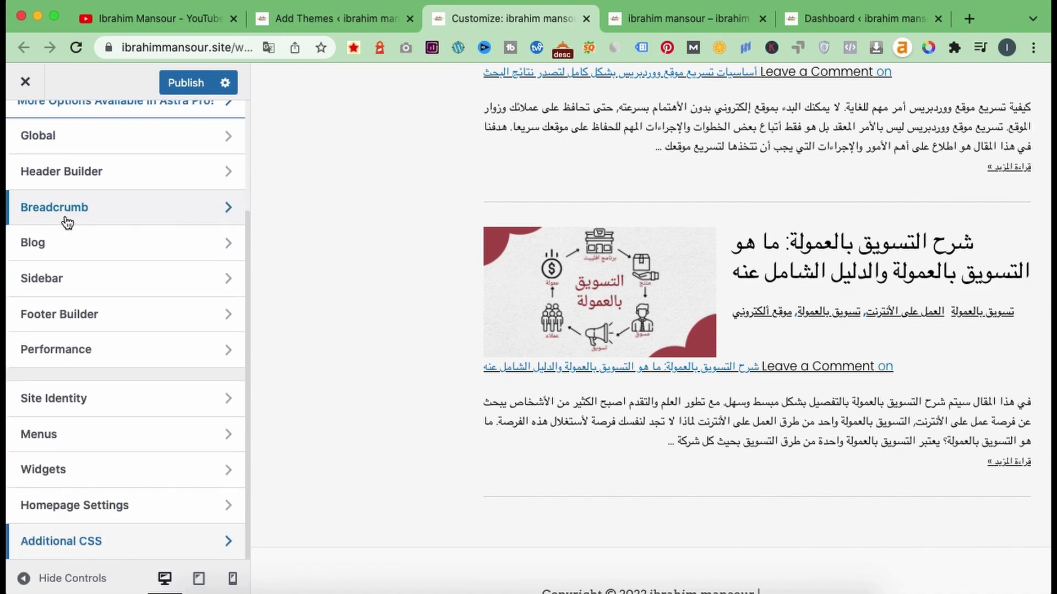
pyautogui.scroll(3, 66, 220)
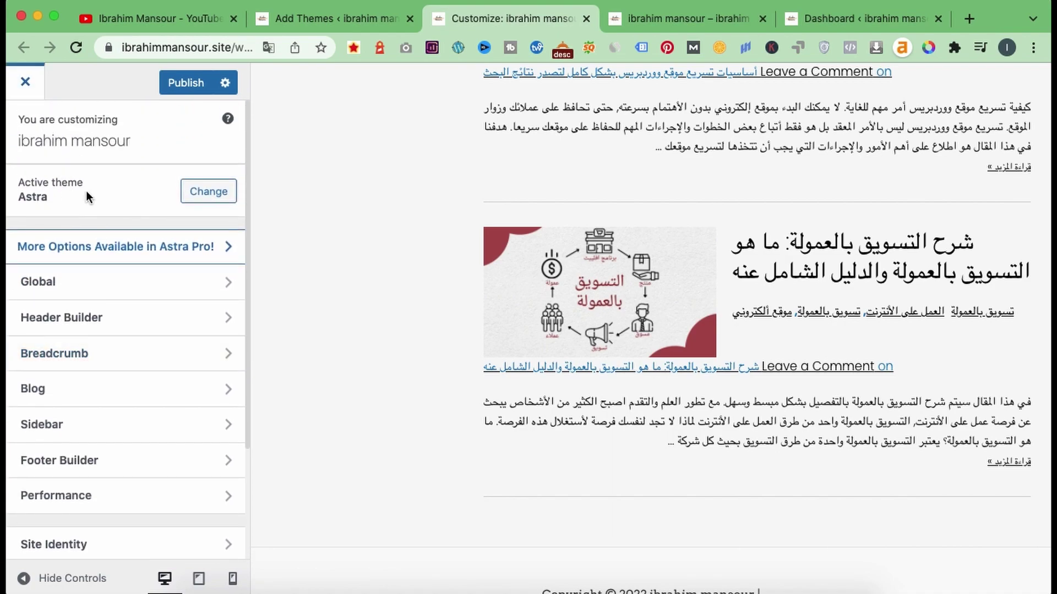
pyautogui.click(26, 83)
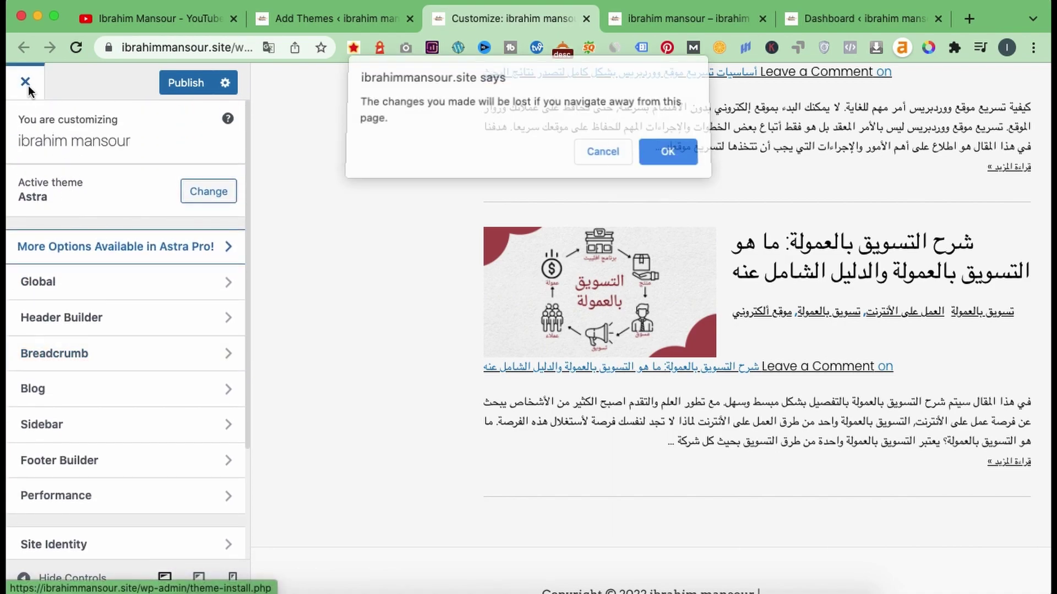
pyautogui.click(677, 160)
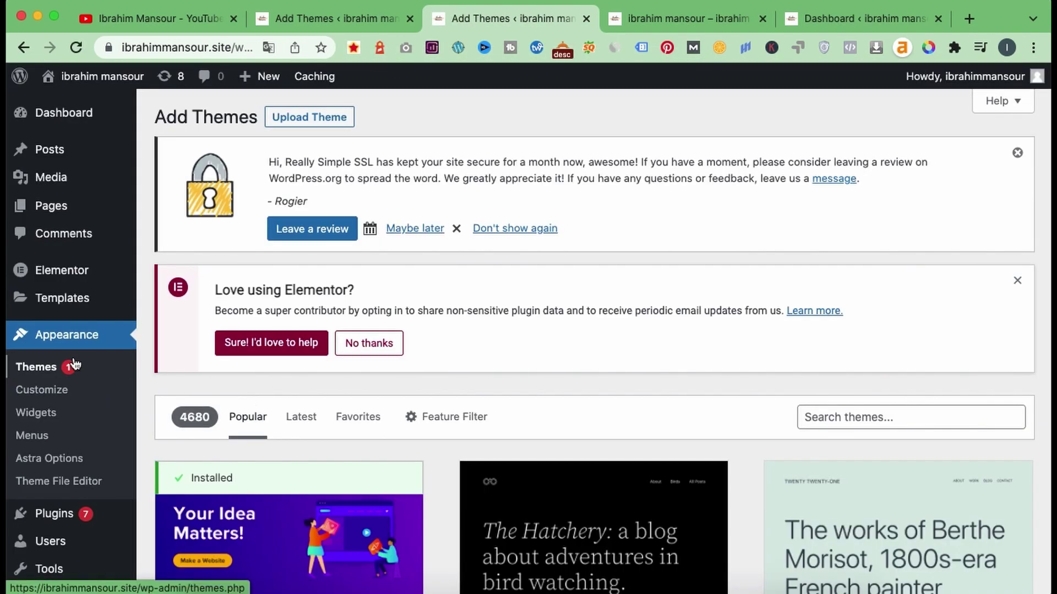
# Step: Open the Menus page under Appearance and view the home menu's structure and the available menu items
pyautogui.click(20, 440)
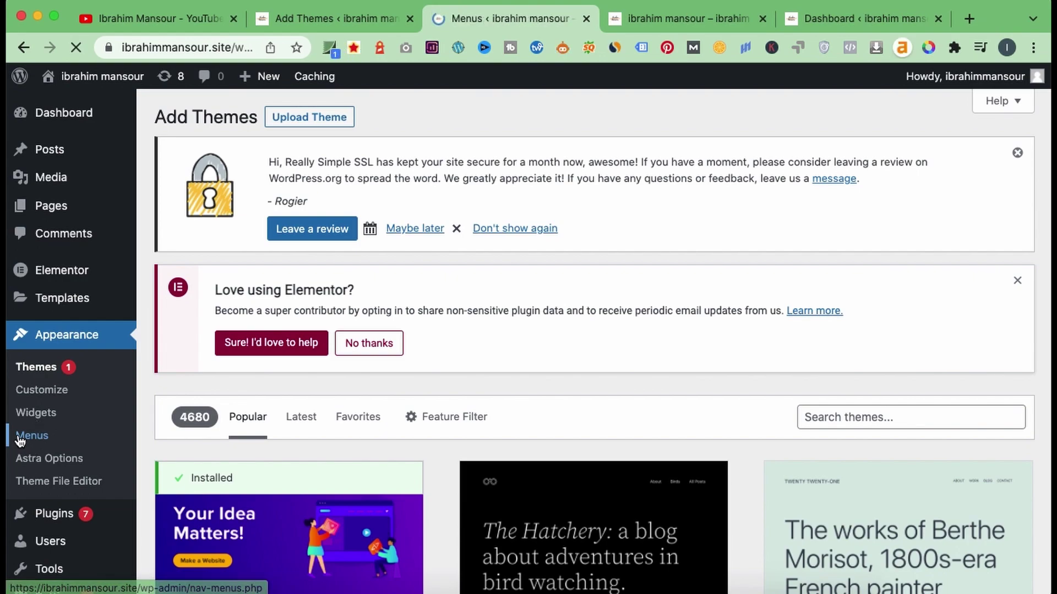
pyautogui.scroll(-6, 317, 468)
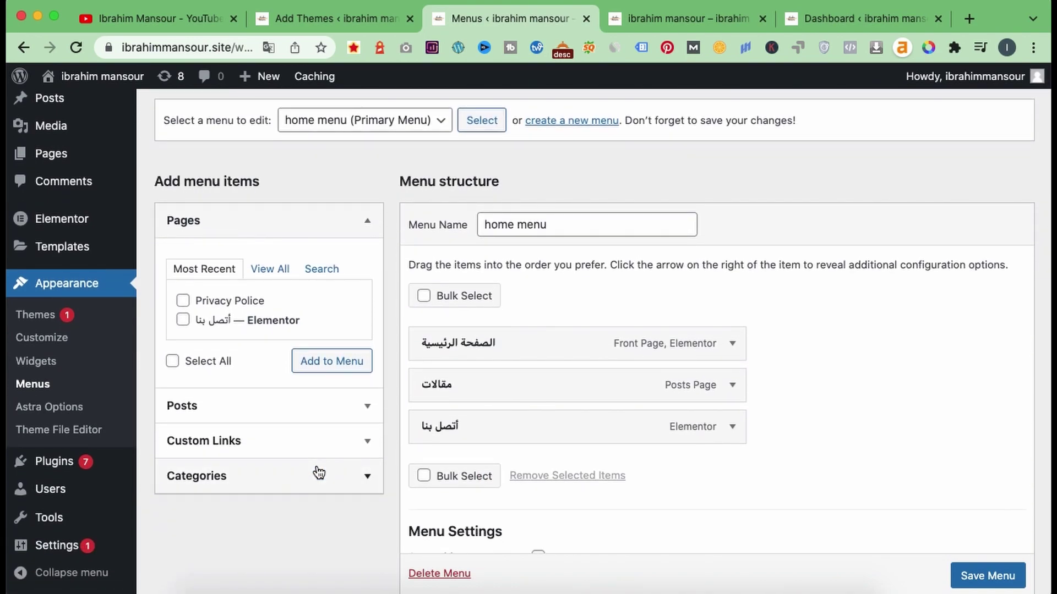
# Step: Check which menus can be edited, and create a new menu named "jhvjhv"
pyautogui.click(304, 128)
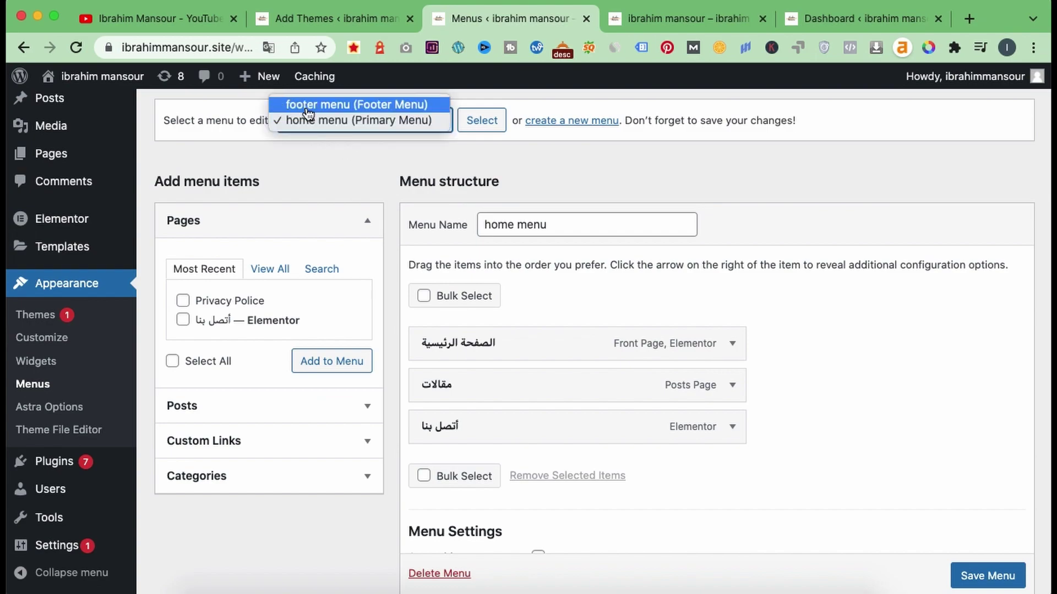
pyautogui.click(304, 153)
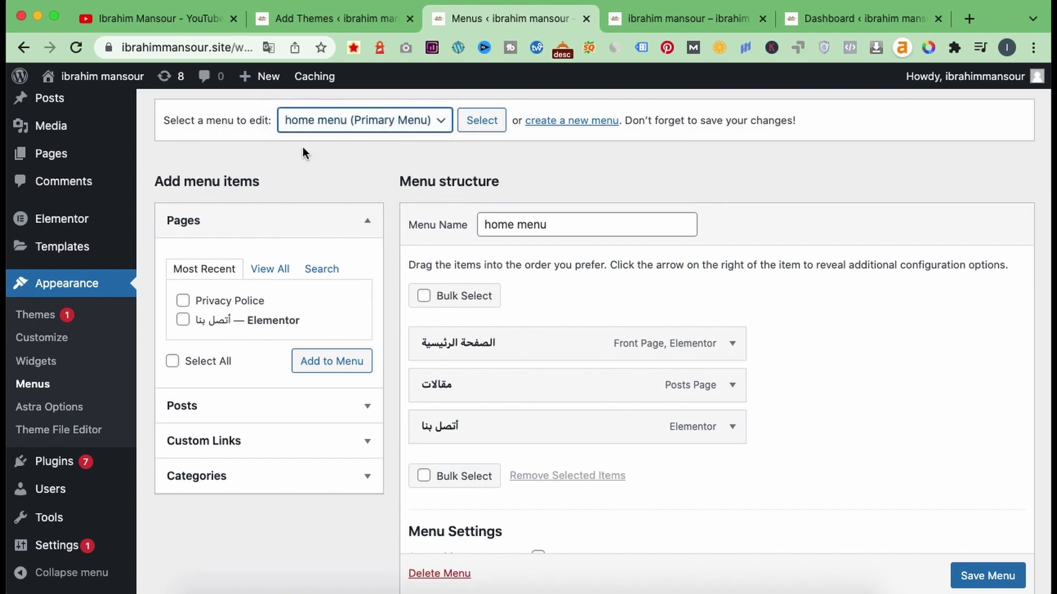
pyautogui.click(547, 126)
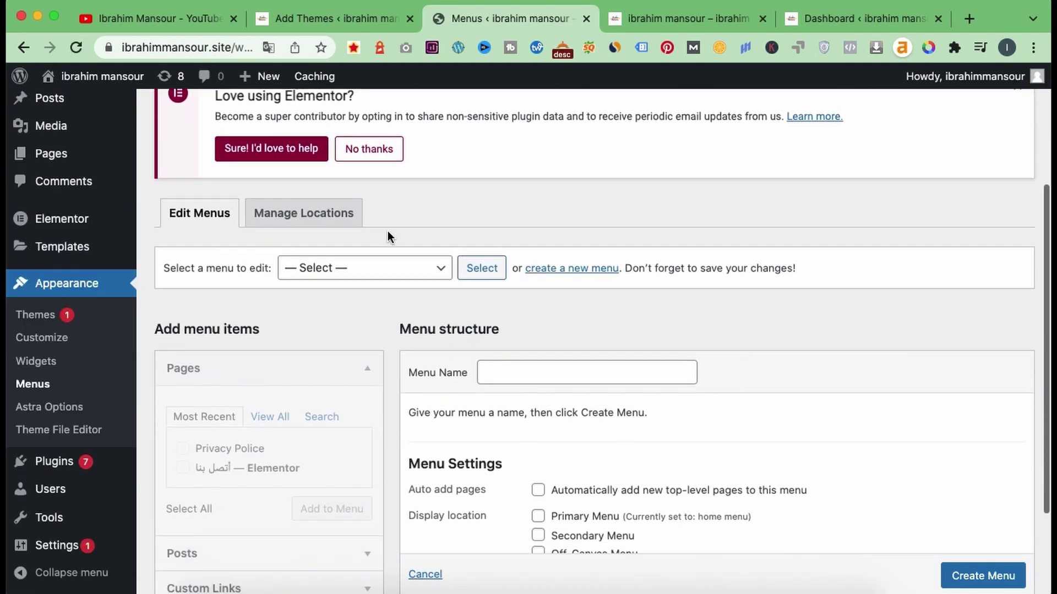
pyautogui.scroll(-1, 387, 237)
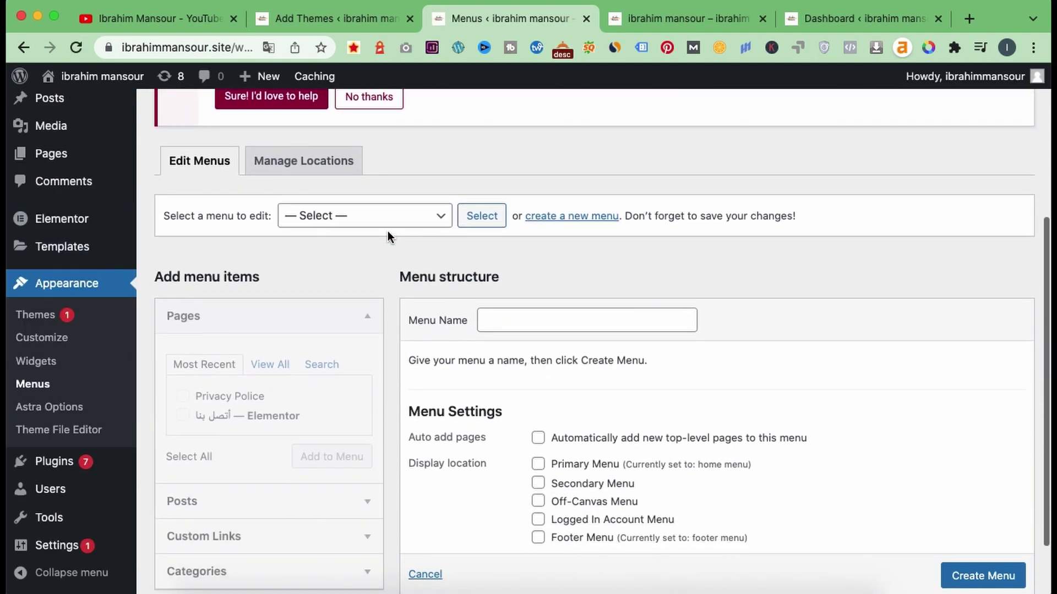
pyautogui.click(503, 313)
pyautogui.write('jhvjhv')
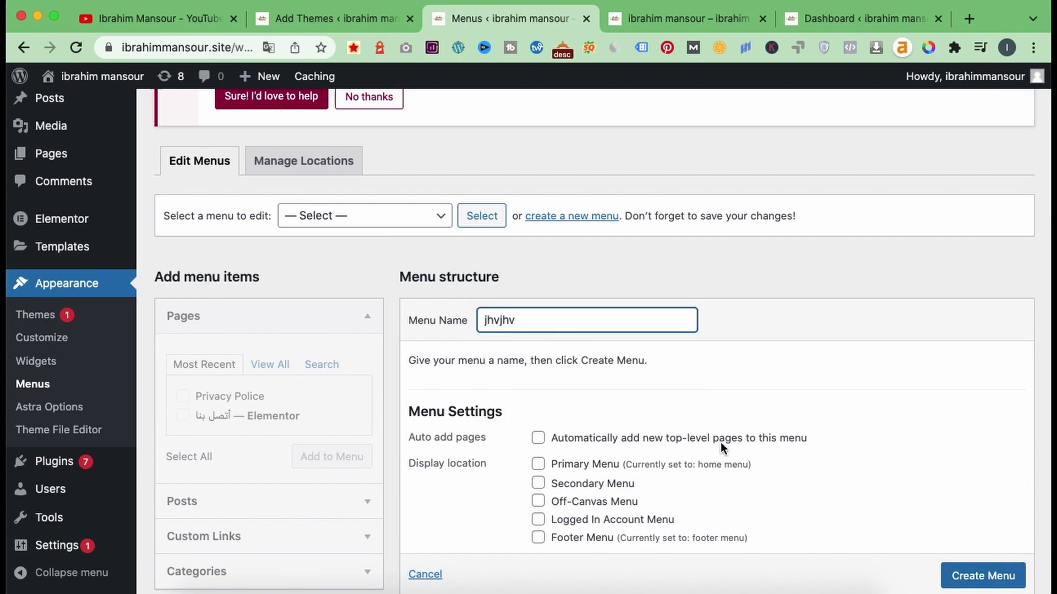
pyautogui.scroll(-2, 652, 406)
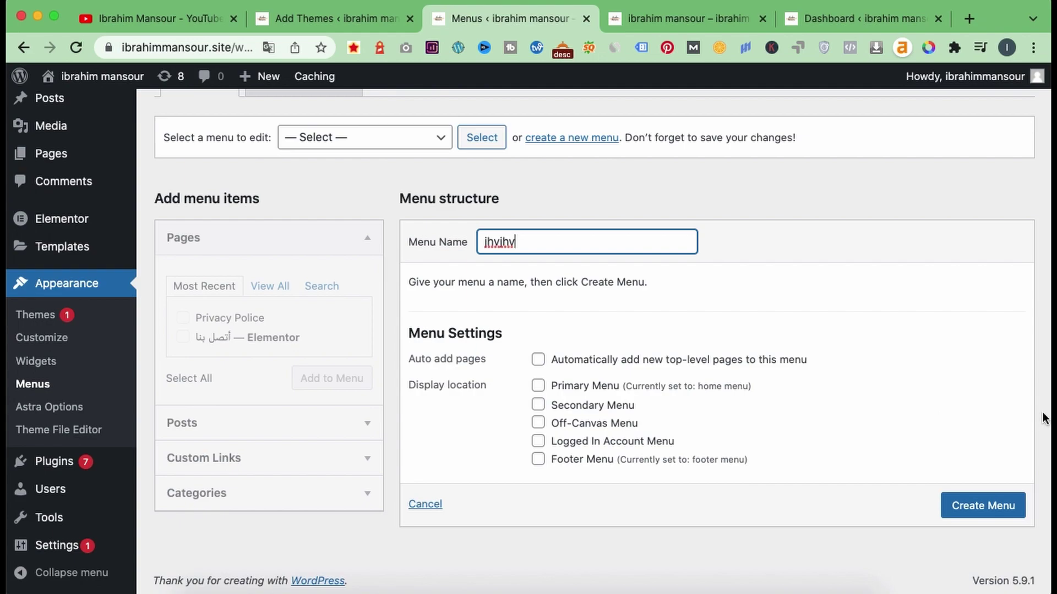
pyautogui.click(971, 508)
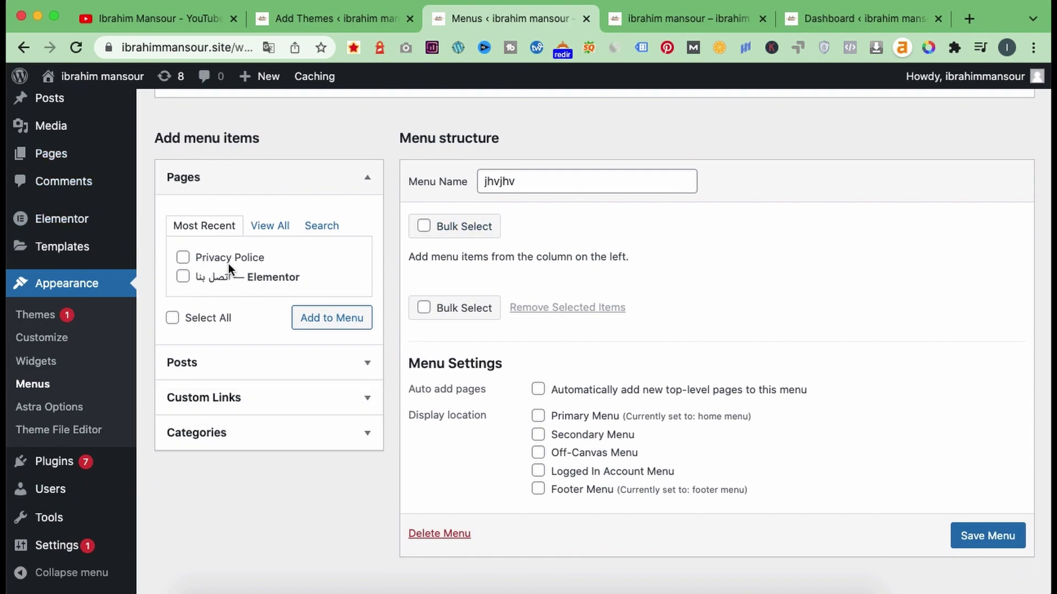
# Step: View all pages, the recent posts and the Custom Links fields available as items for the new menu
pyautogui.click(277, 226)
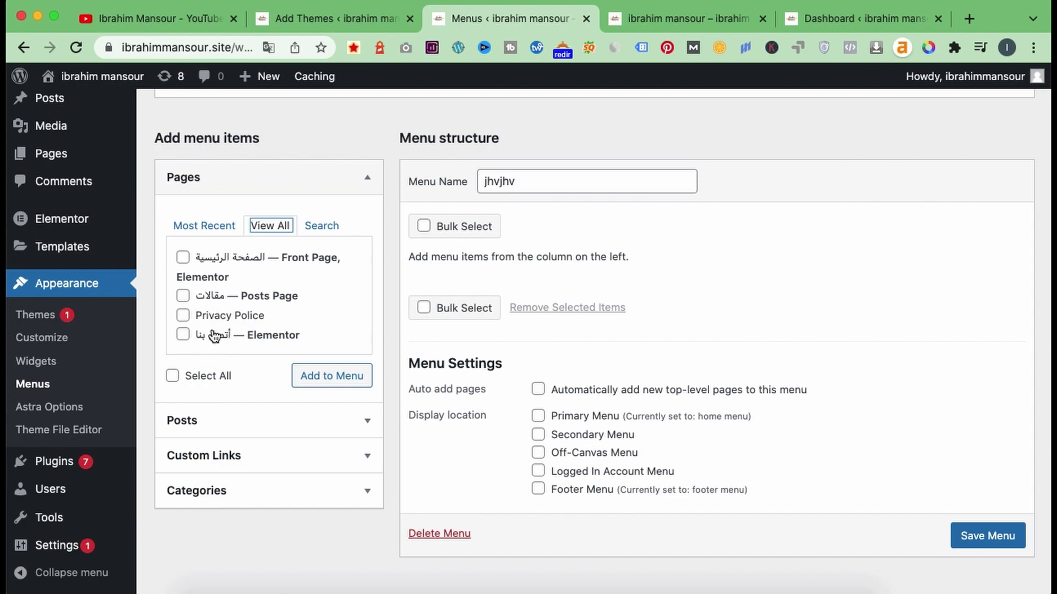
pyautogui.click(200, 421)
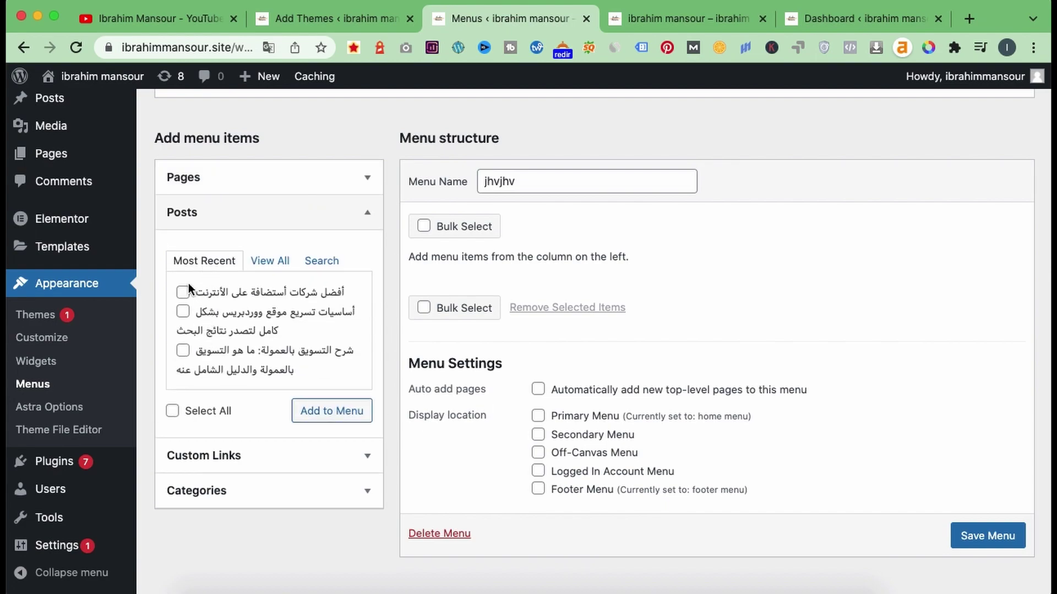
pyautogui.click(185, 450)
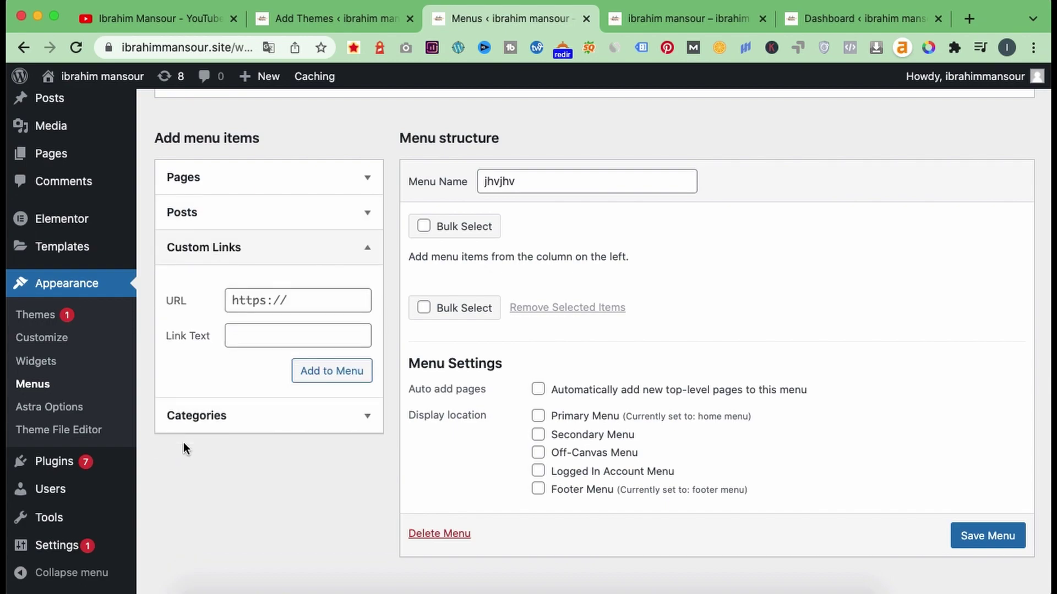
# Step: Add the categories Uncategorized, learn WordPress and تسويق بالعمولة to the jhvjhv menu
pyautogui.click(237, 410)
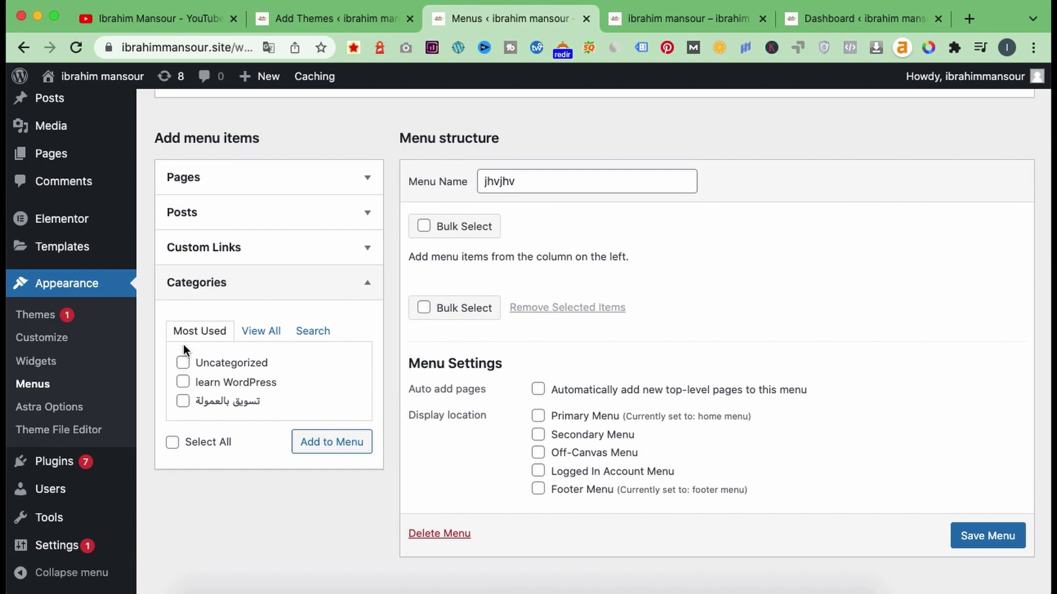
pyautogui.click(183, 382)
pyautogui.click(183, 400)
pyautogui.click(333, 450)
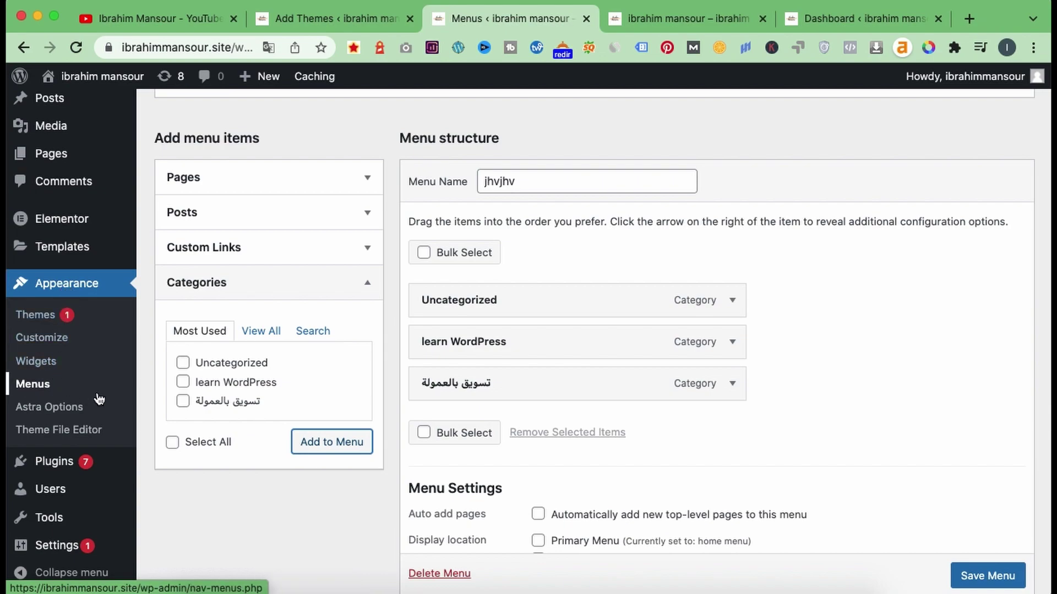
# Step: Leave the menu unsaved and open Astra Options to review its customizer links, Astra Pro options and free plugin extensions
pyautogui.click(50, 410)
pyautogui.press('Return')
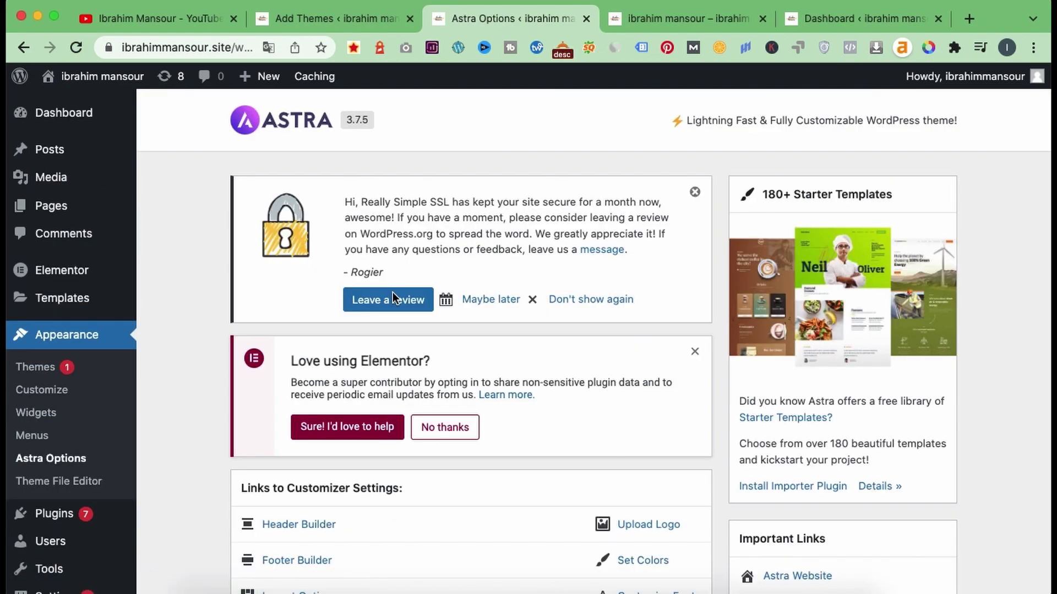
pyautogui.scroll(-10, 392, 292)
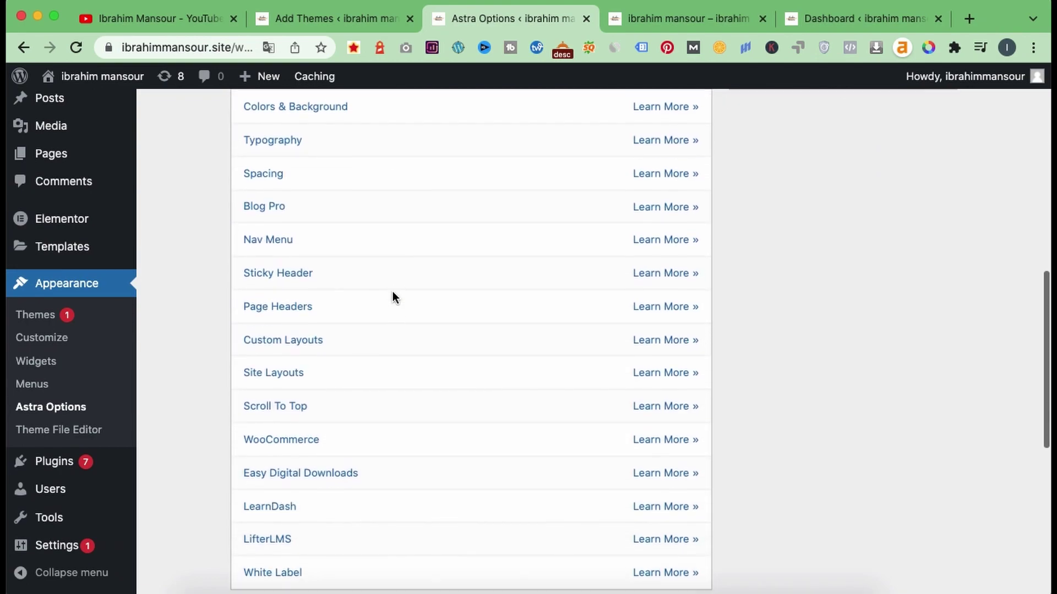
pyautogui.scroll(-8, 393, 297)
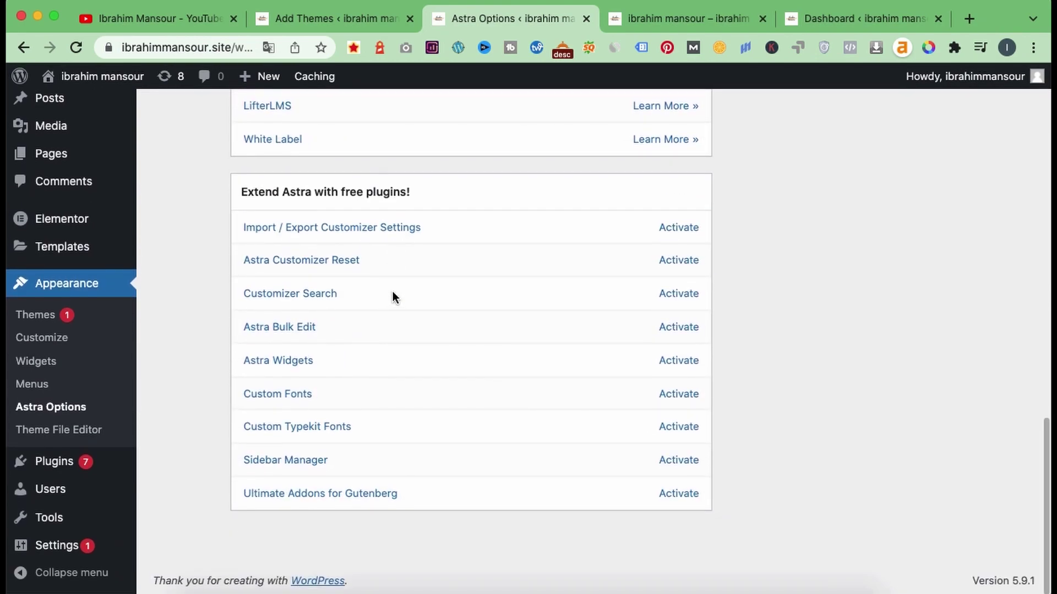
pyautogui.scroll(10, 392, 294)
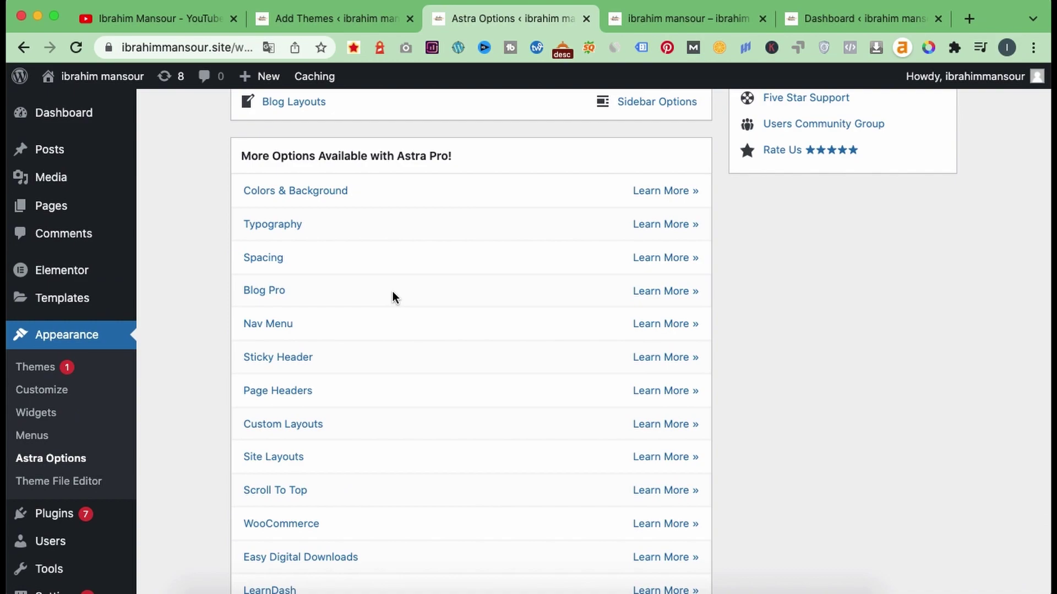
pyautogui.scroll(2, 392, 292)
pyautogui.scroll(-1, 392, 292)
pyautogui.scroll(4, 392, 292)
pyautogui.scroll(-2, 392, 292)
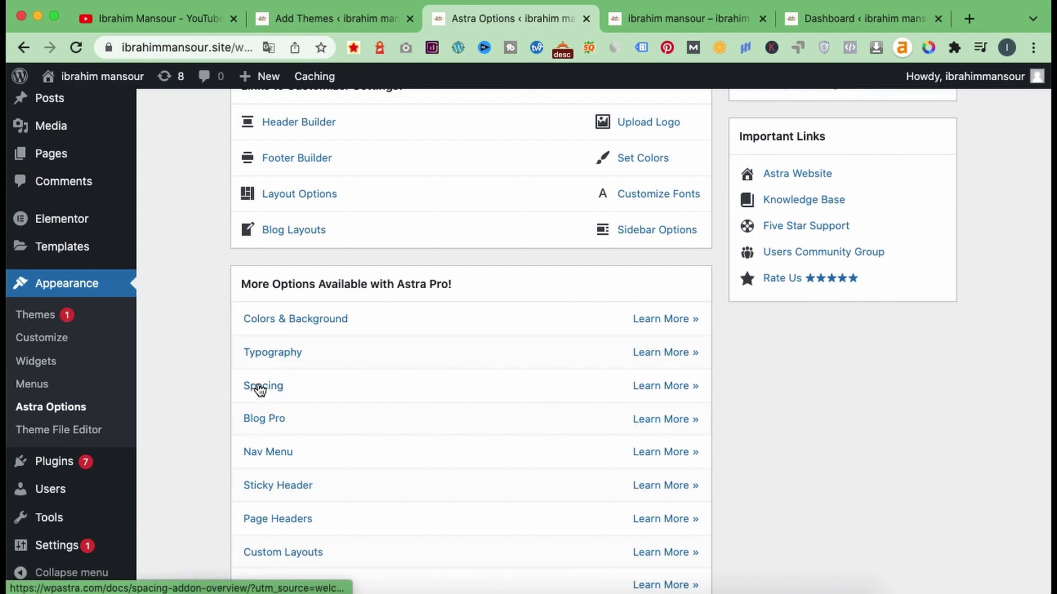
pyautogui.scroll(10, 385, 417)
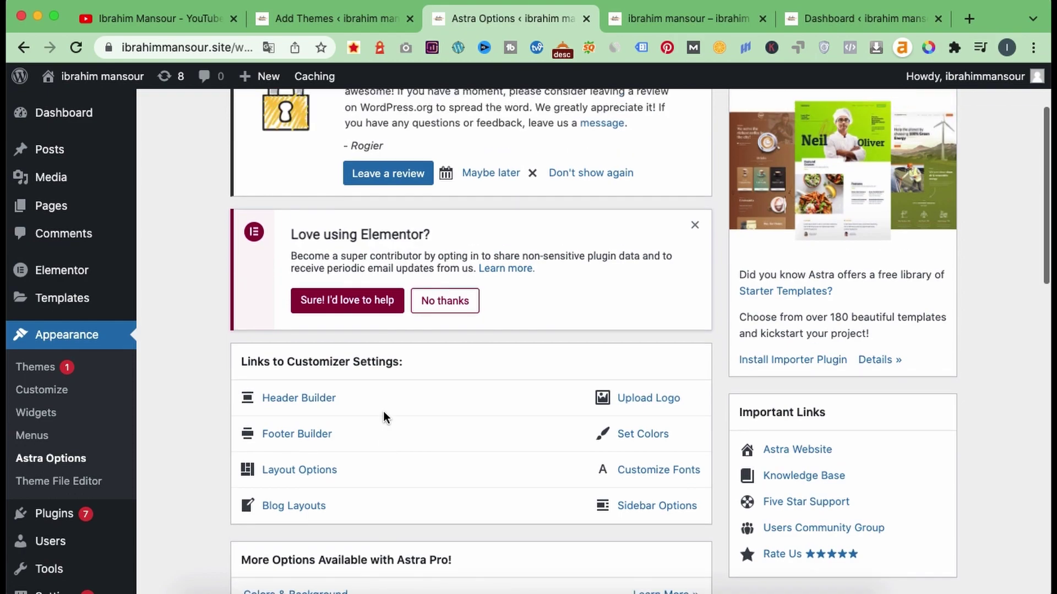
pyautogui.scroll(2, 383, 416)
pyautogui.scroll(-3, 383, 416)
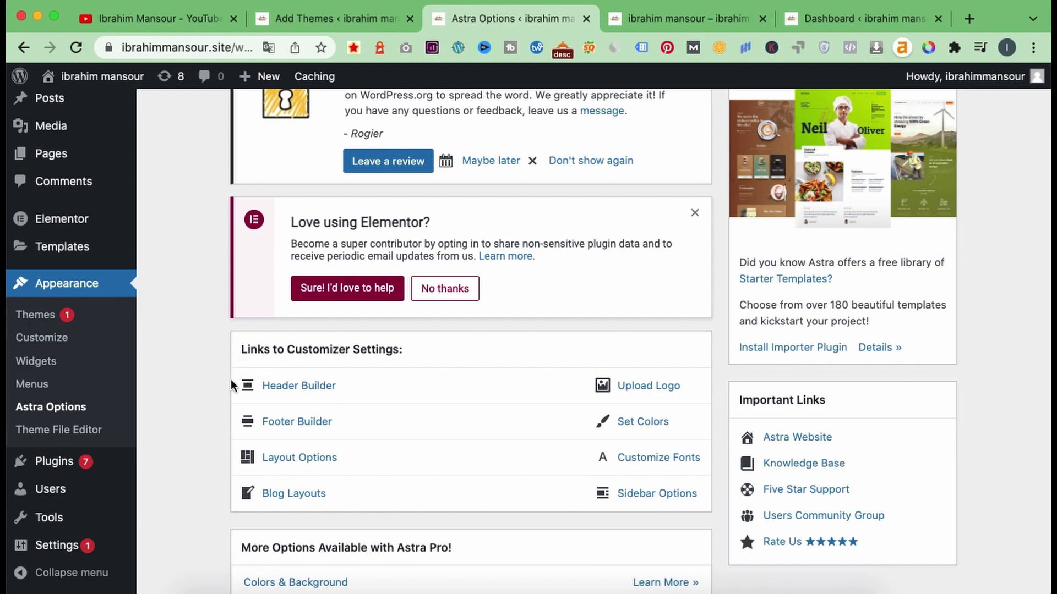
# Step: Open the Theme File Editor and look through Astra's style.css code and the list of theme files
pyautogui.click(87, 437)
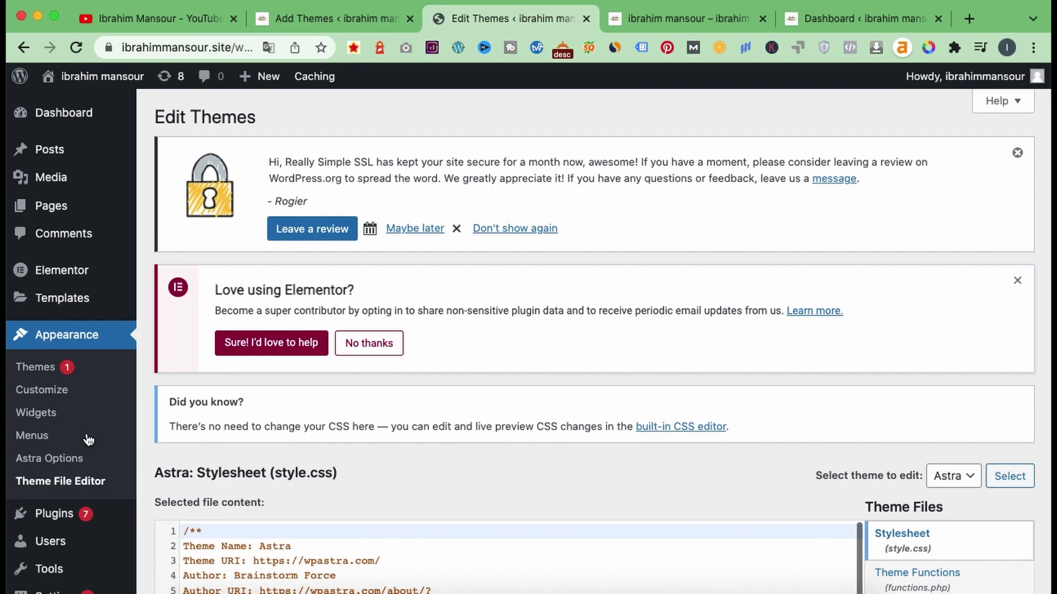
pyautogui.scroll(-15, 451, 483)
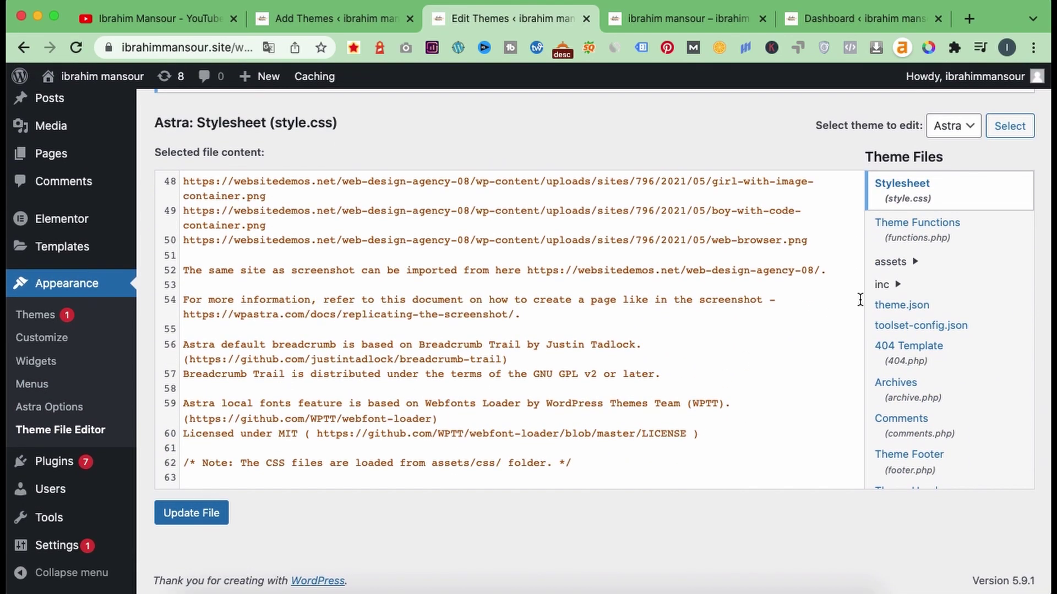
pyautogui.scroll(-10, 917, 284)
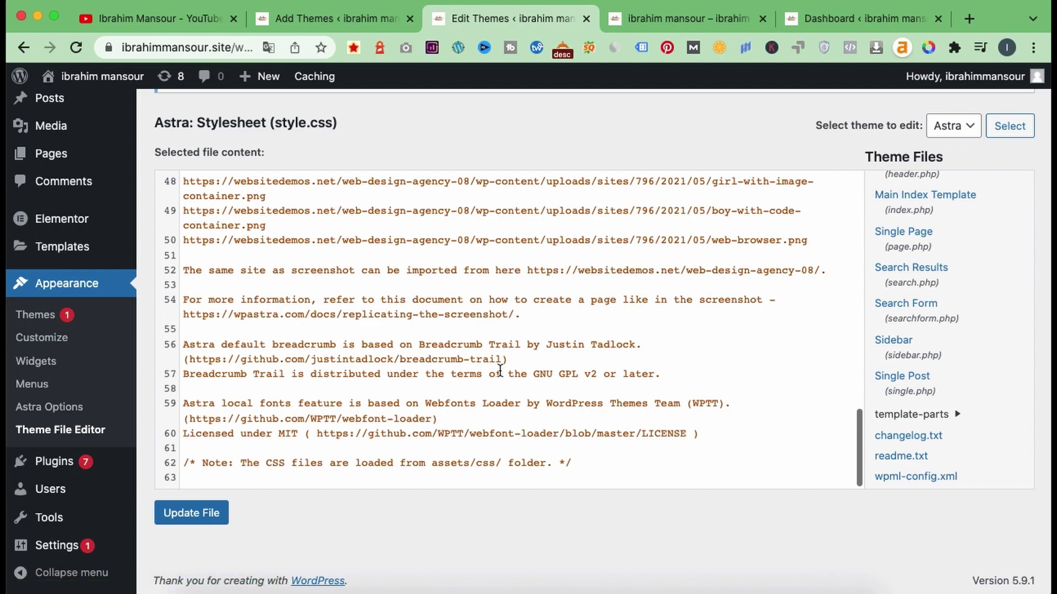
pyautogui.scroll(5, 297, 385)
pyautogui.scroll(-5, 298, 385)
# Step: Open the Installed Plugins page and look through the list of active and inactive plugins
pyautogui.moveTo(45, 463)
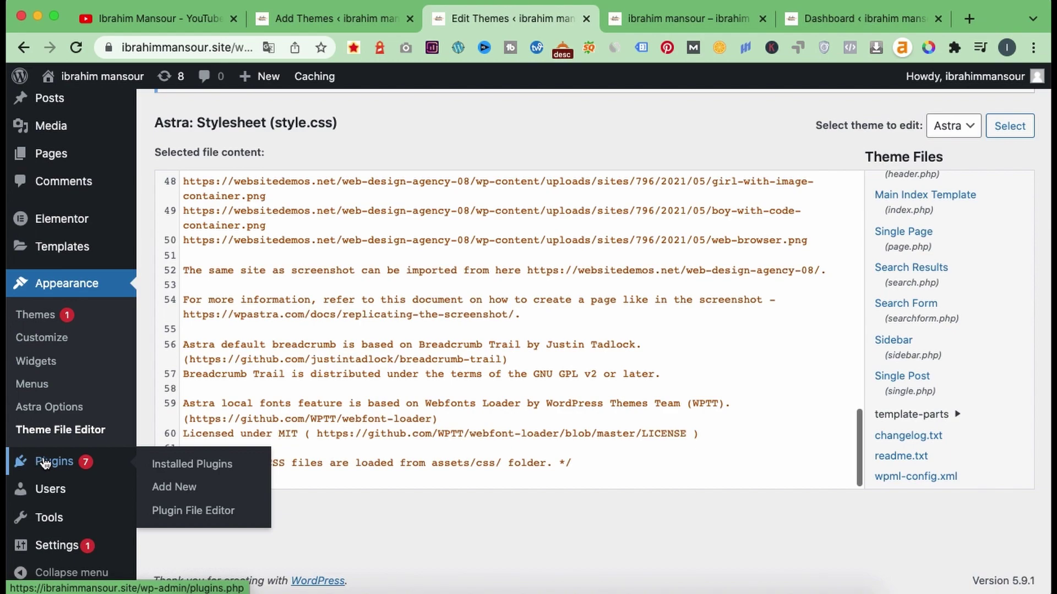
pyautogui.click(217, 472)
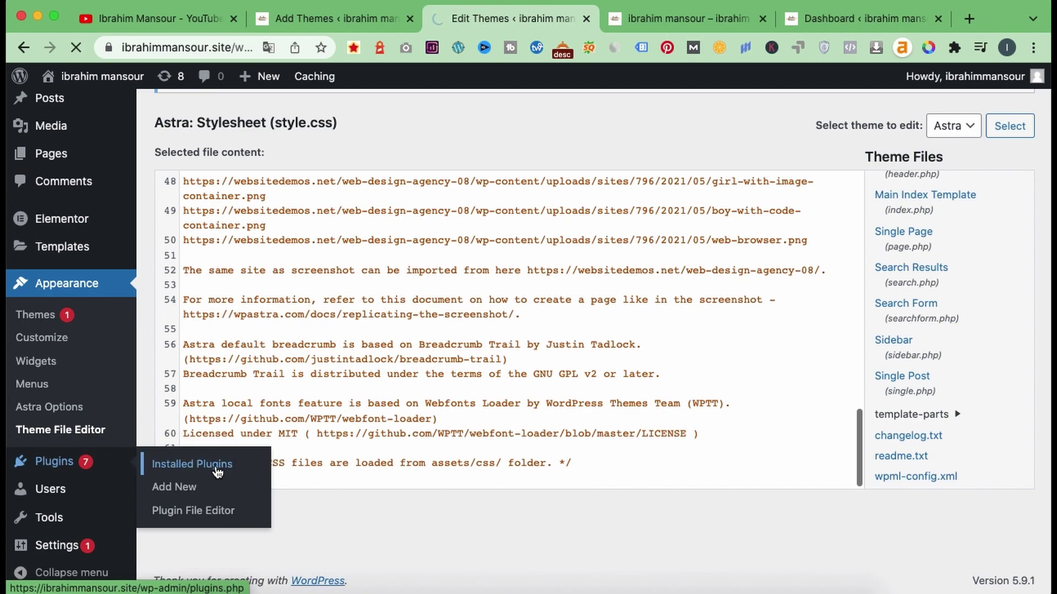
pyautogui.scroll(-5, 218, 472)
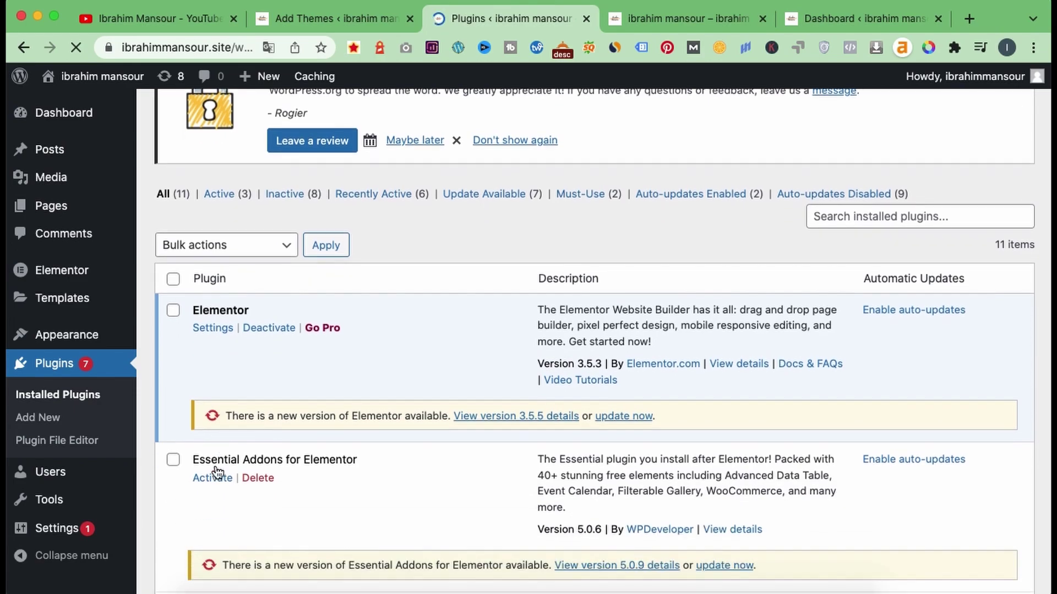
pyautogui.scroll(-15, 218, 472)
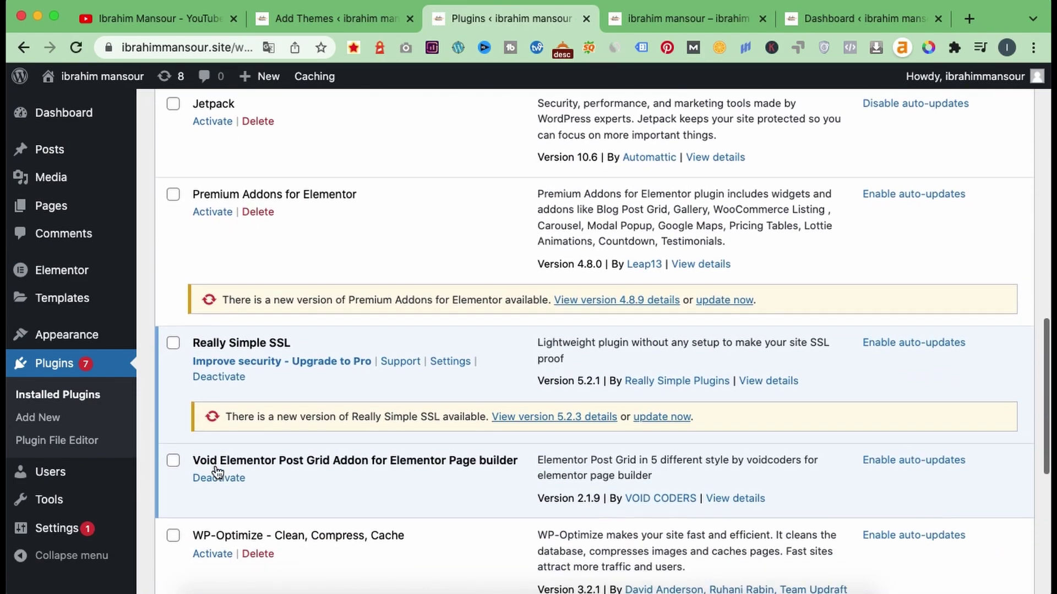
pyautogui.scroll(-5, 218, 472)
pyautogui.scroll(15, 218, 472)
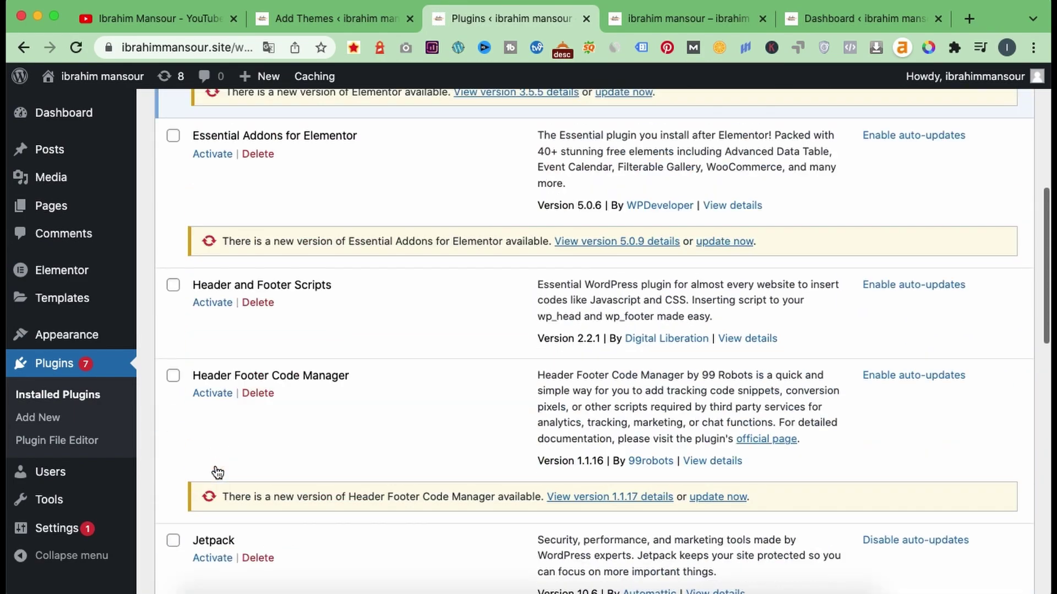
pyautogui.scroll(1, 218, 472)
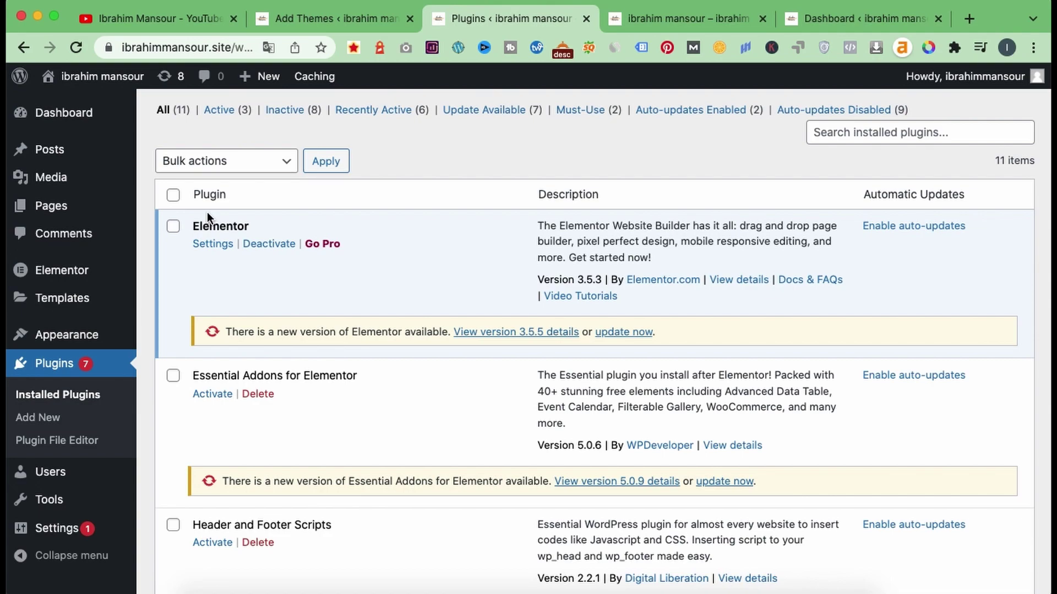
# Step: Open the page for adding new plugins and browse the featured plugins
pyautogui.click(48, 429)
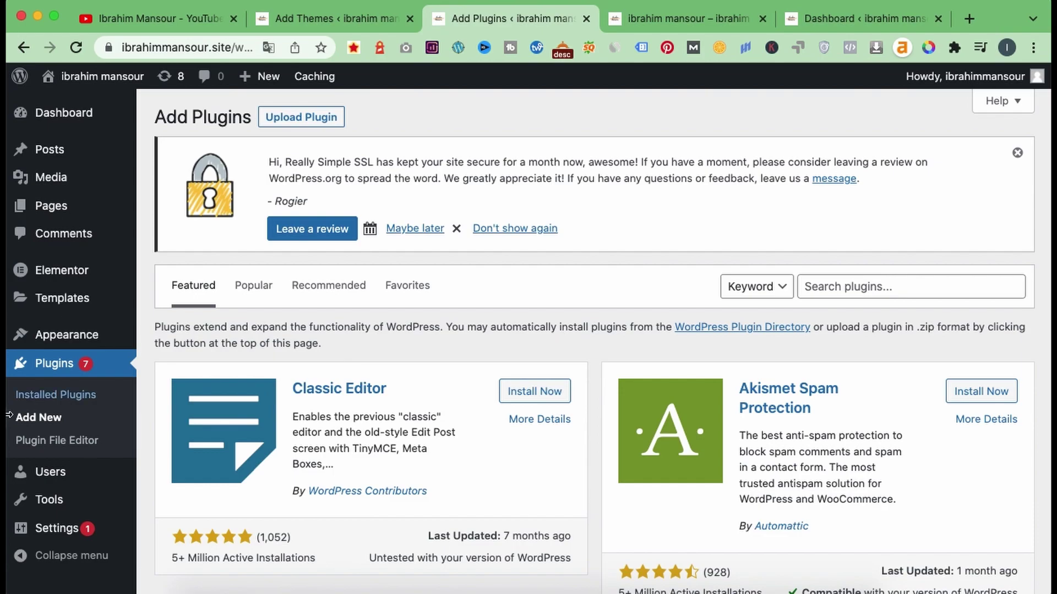
pyautogui.scroll(-7, 658, 413)
pyautogui.scroll(-8, 658, 412)
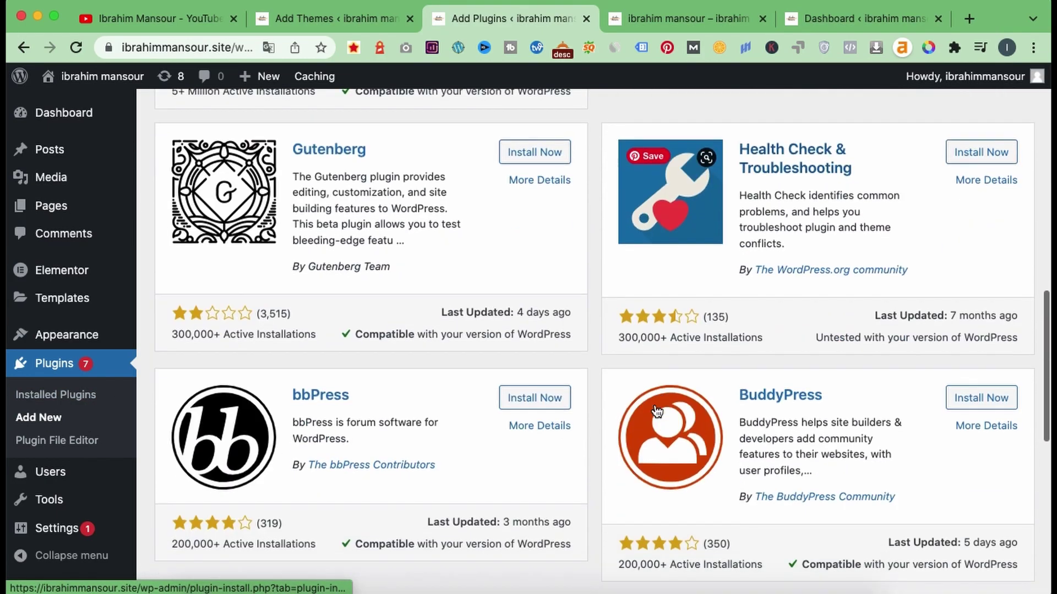
pyautogui.scroll(7, 655, 410)
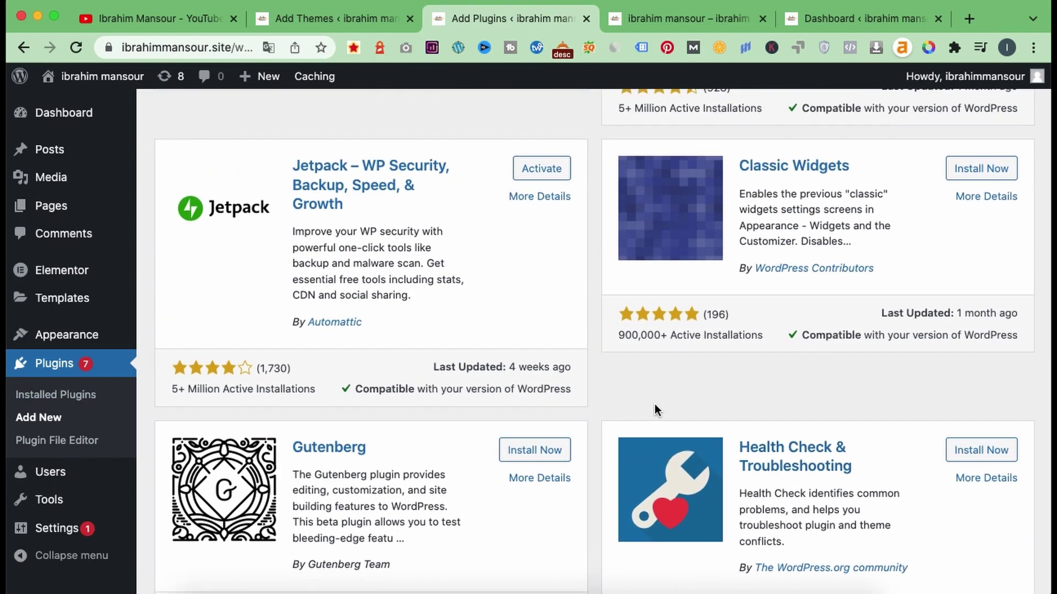
pyautogui.scroll(3, 655, 410)
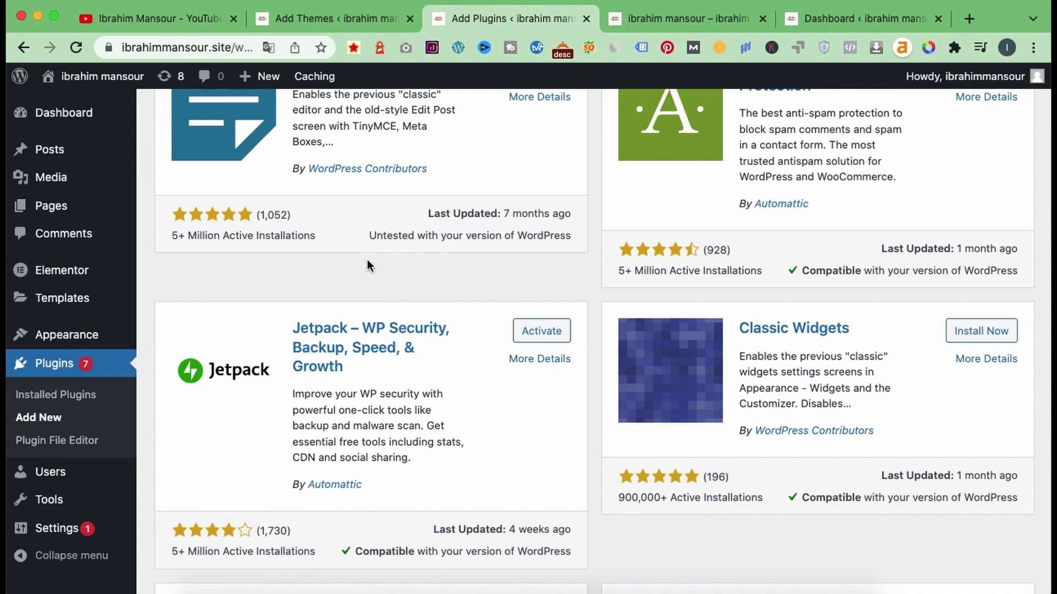
# Step: Open the Plugin File Editor and view the elementor.php code and the list of plugins available for editing
pyautogui.click(67, 444)
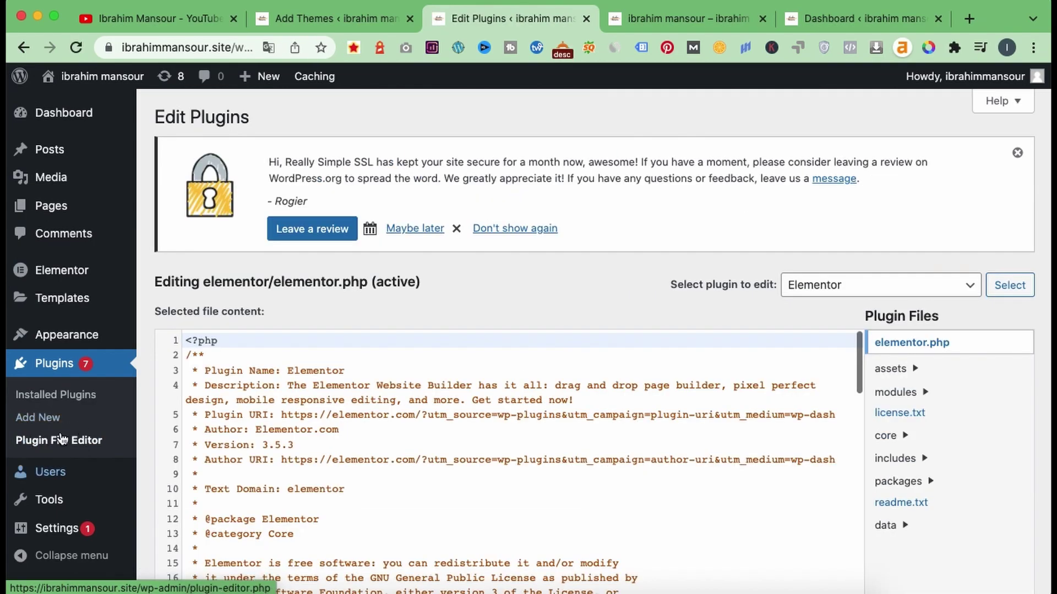
pyautogui.scroll(-20, 492, 529)
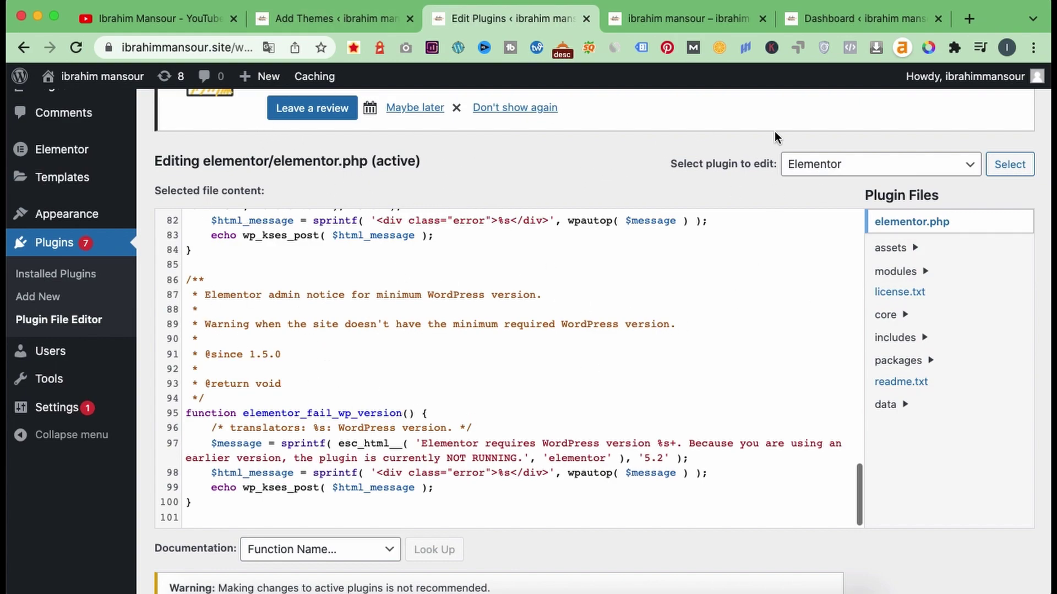
pyautogui.click(831, 165)
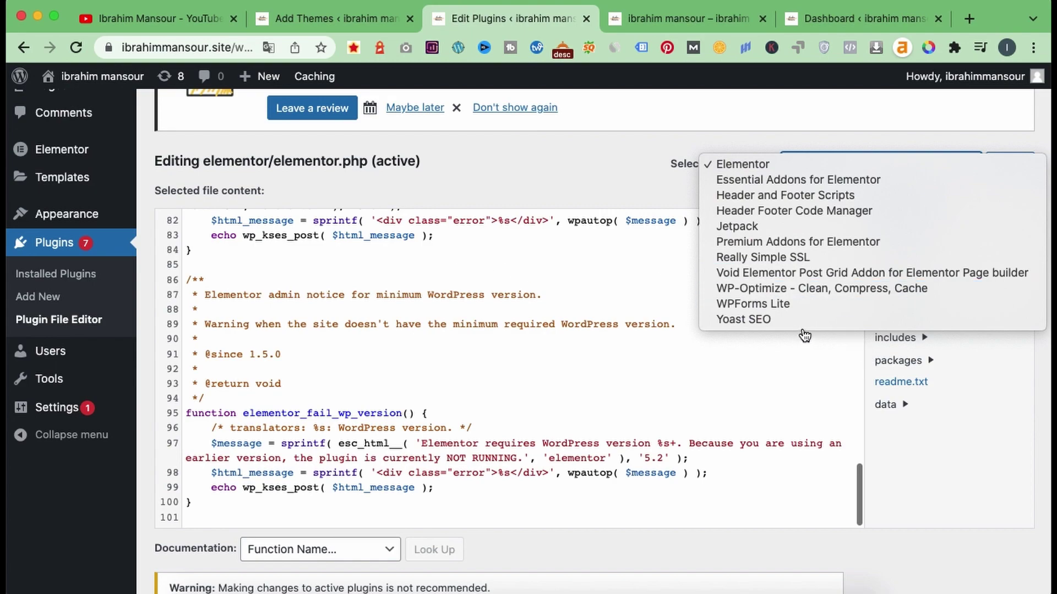
# Step: Load the Yoast SEO plugin in the Plugin File Editor and look through its wp-seo.php code
pyautogui.click(789, 324)
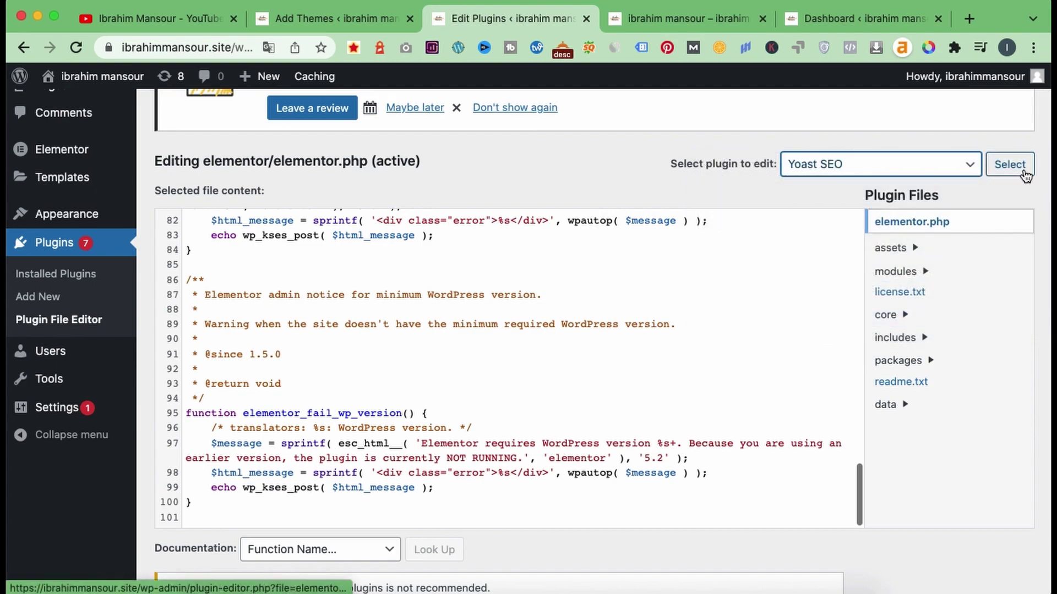
pyautogui.click(1023, 173)
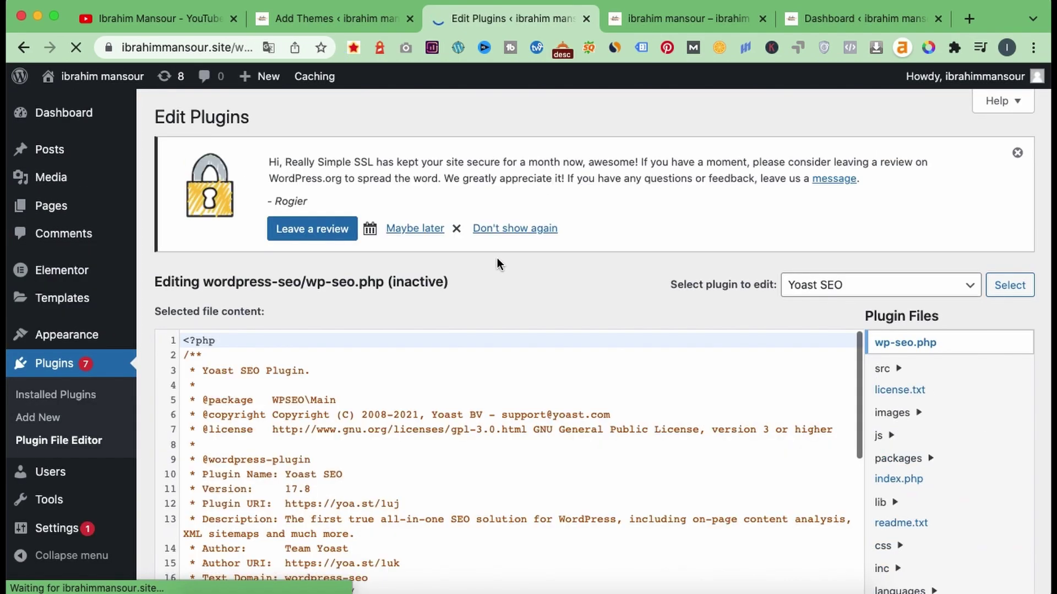
pyautogui.scroll(-8, 330, 389)
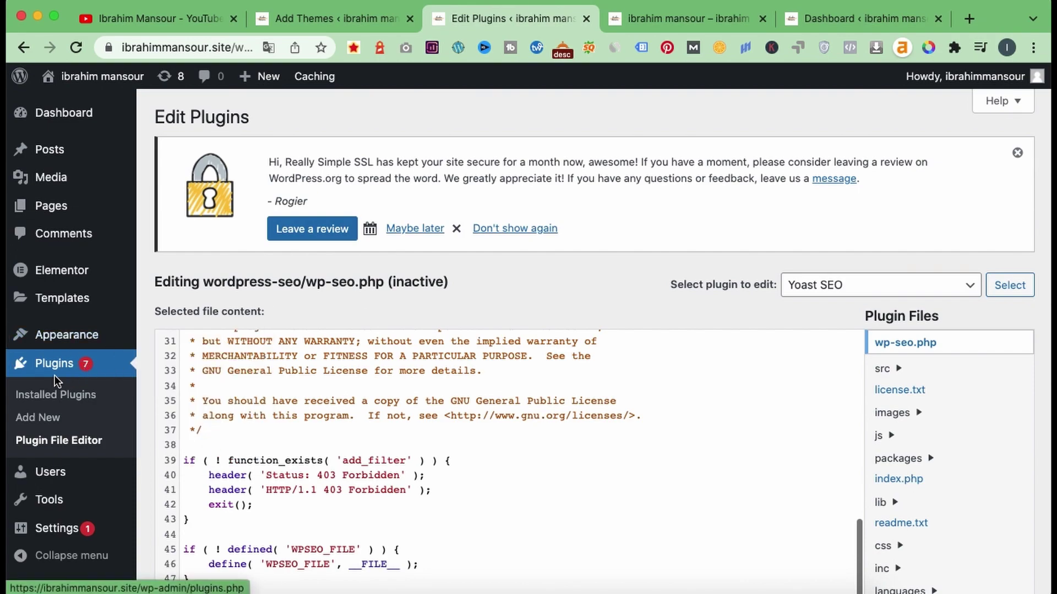
# Step: Open the All Users page and review the user table with its role and posts columns
pyautogui.moveTo(48, 472)
pyautogui.scroll(-3, 50, 470)
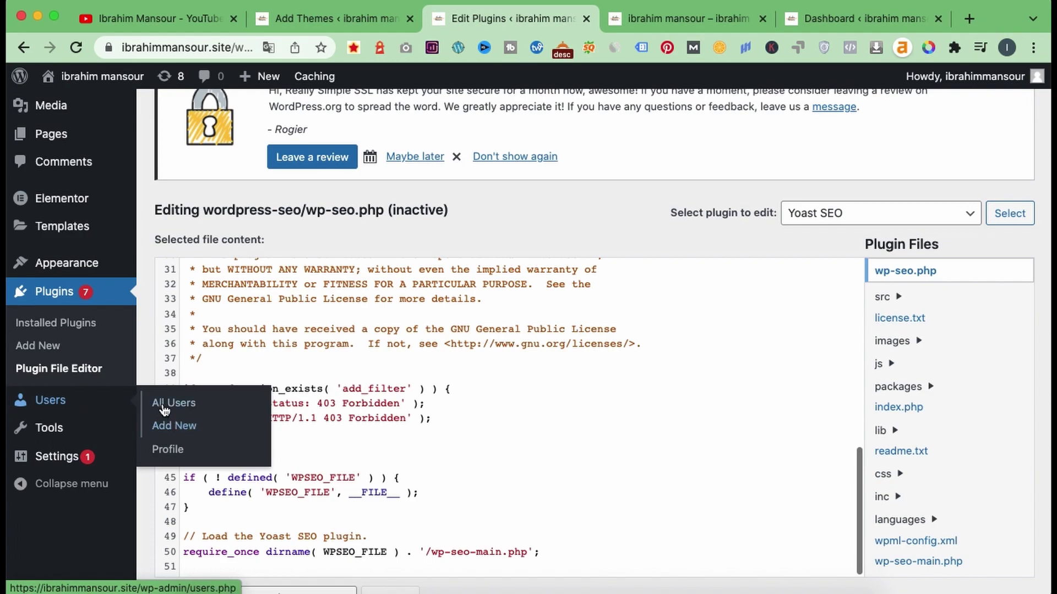
pyautogui.click(201, 406)
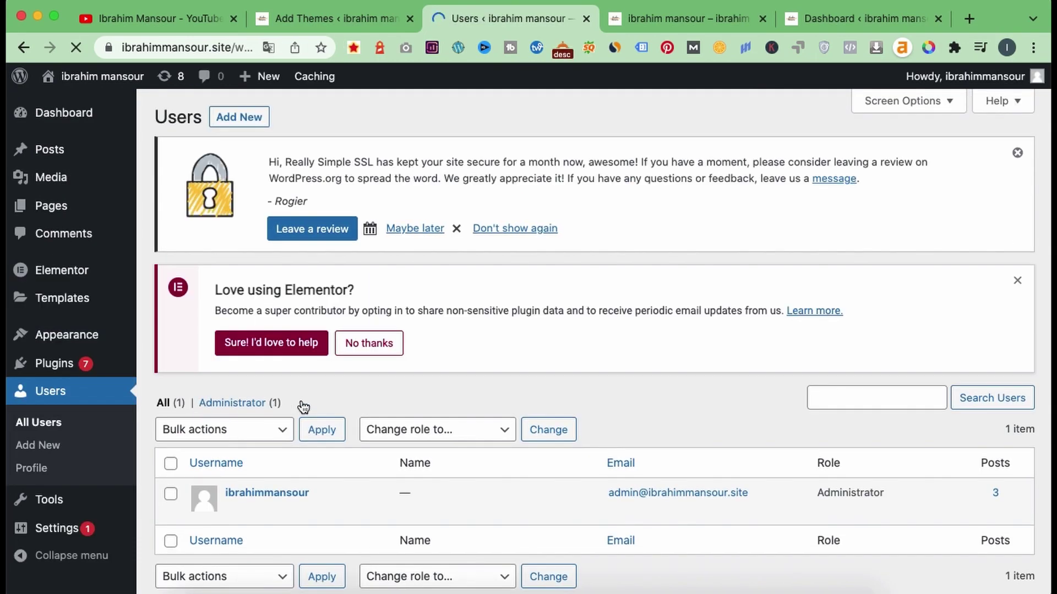
pyautogui.scroll(-1, 312, 408)
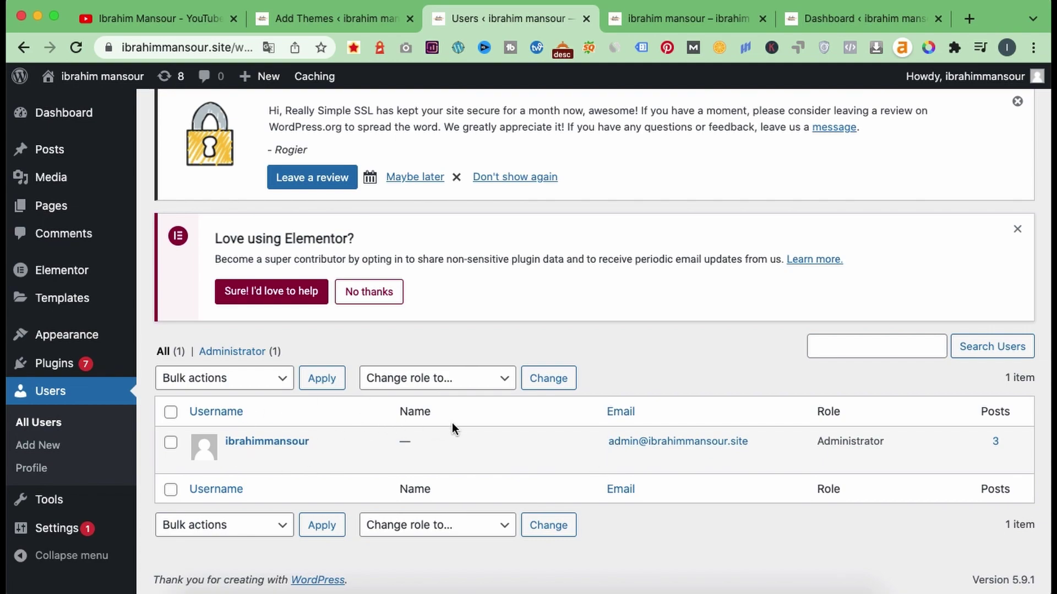
pyautogui.doubleClick(979, 417)
pyautogui.doubleClick(991, 444)
# Step: Open the Add New User form and look through its fields, from username and email to password and role
pyautogui.click(46, 449)
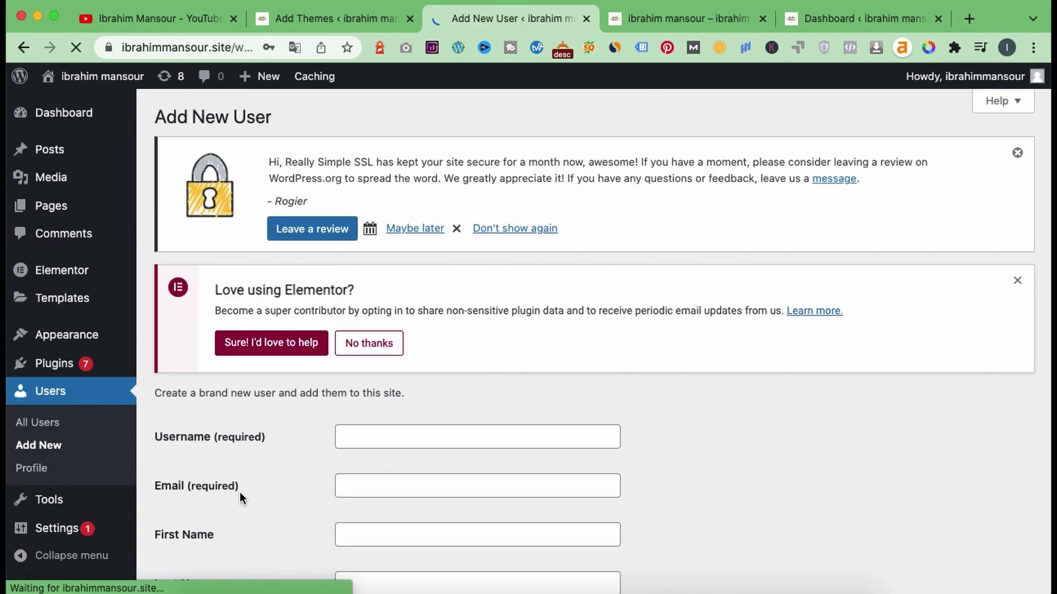
pyautogui.scroll(-2, 236, 484)
pyautogui.scroll(-5, 270, 385)
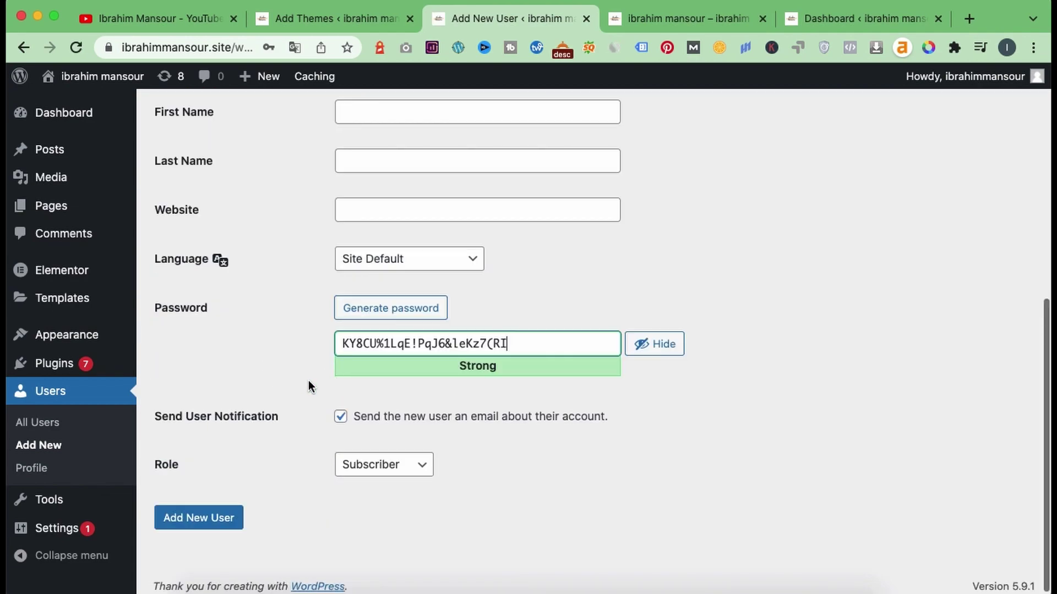
pyautogui.scroll(1, 206, 359)
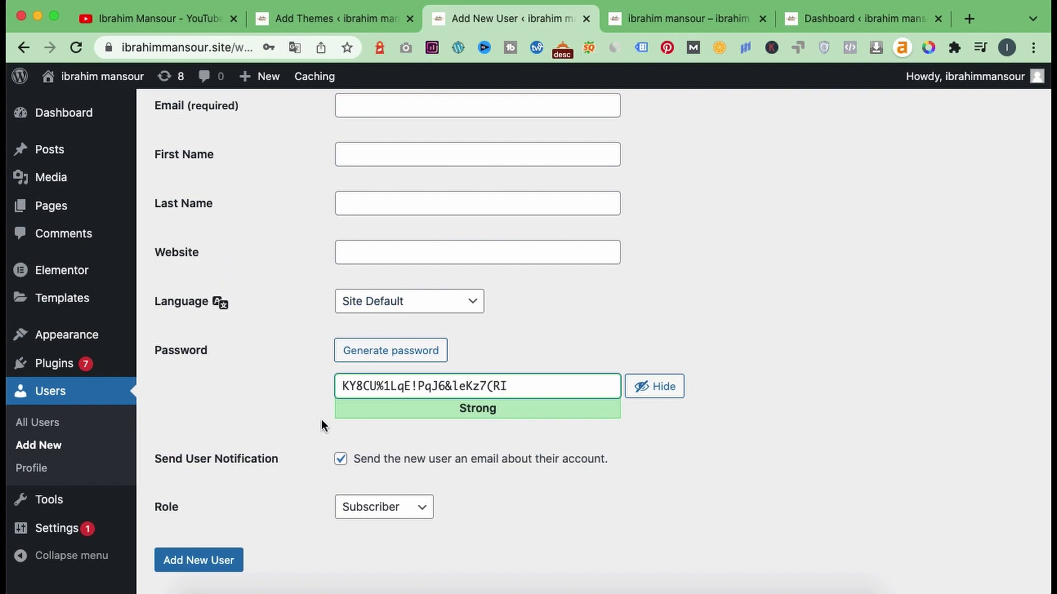
pyautogui.scroll(-2, 321, 419)
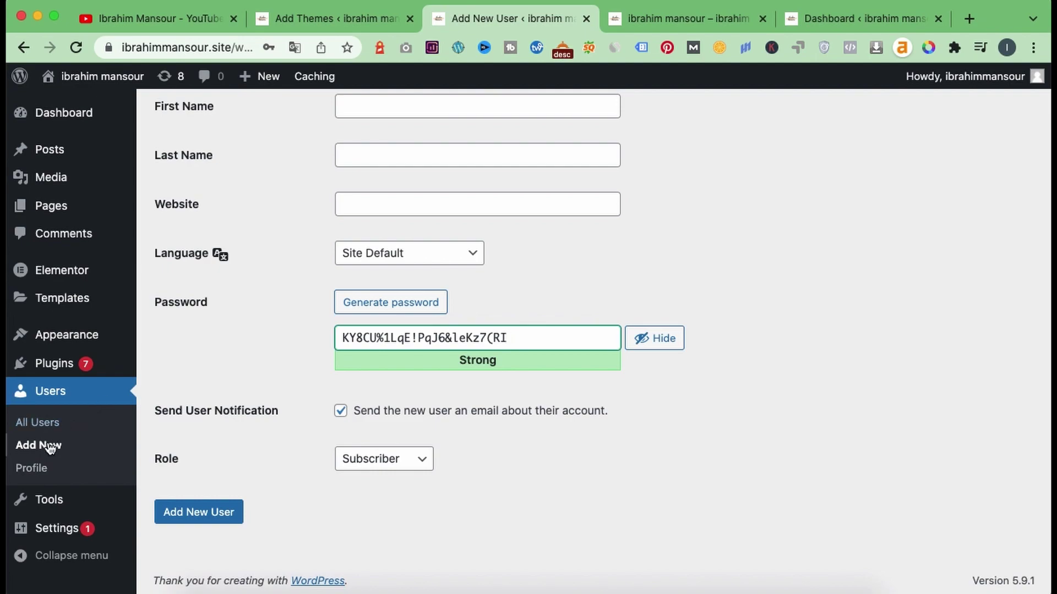
# Step: Open the user's own Profile page at the Admin Color Scheme options
pyautogui.click(39, 469)
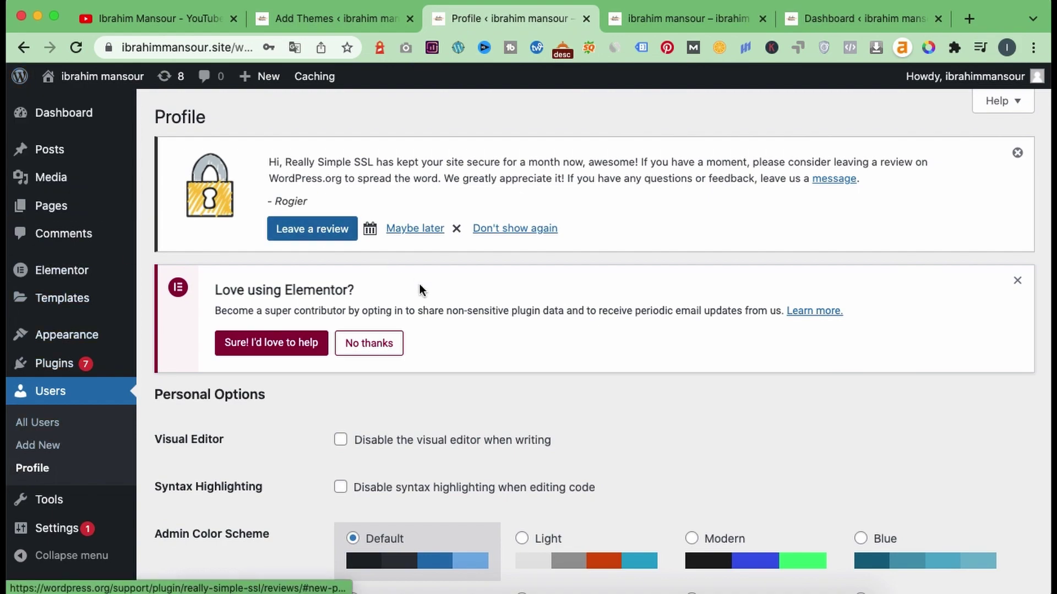
pyautogui.scroll(-5, 458, 391)
# Step: Try the Light, Modern, Midnight, Ectoplasm and Coffee admin color schemes and return to Default
pyautogui.click(572, 374)
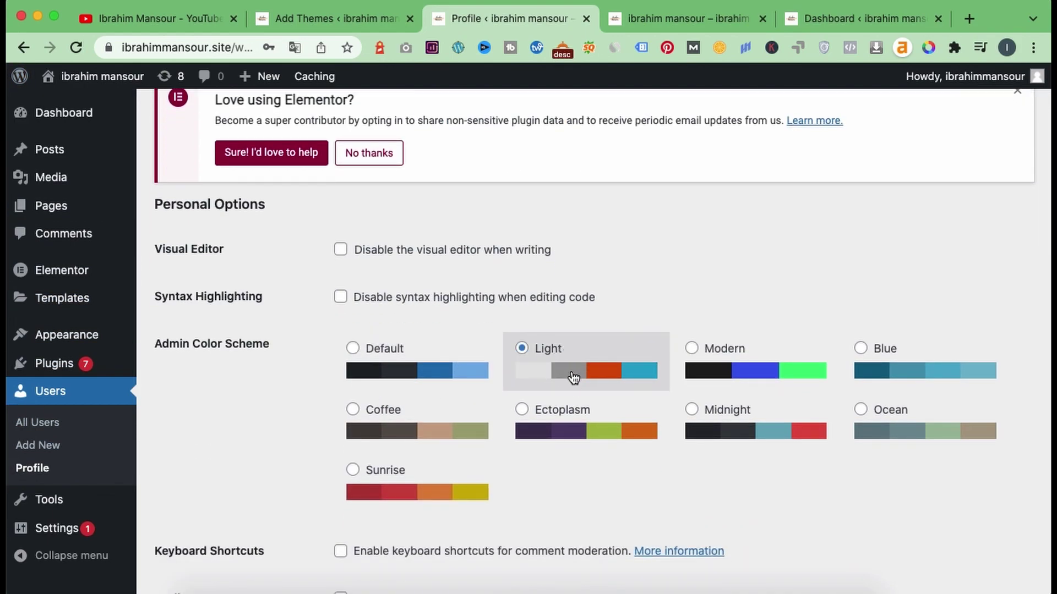
pyautogui.click(732, 364)
pyautogui.click(791, 438)
pyautogui.click(657, 438)
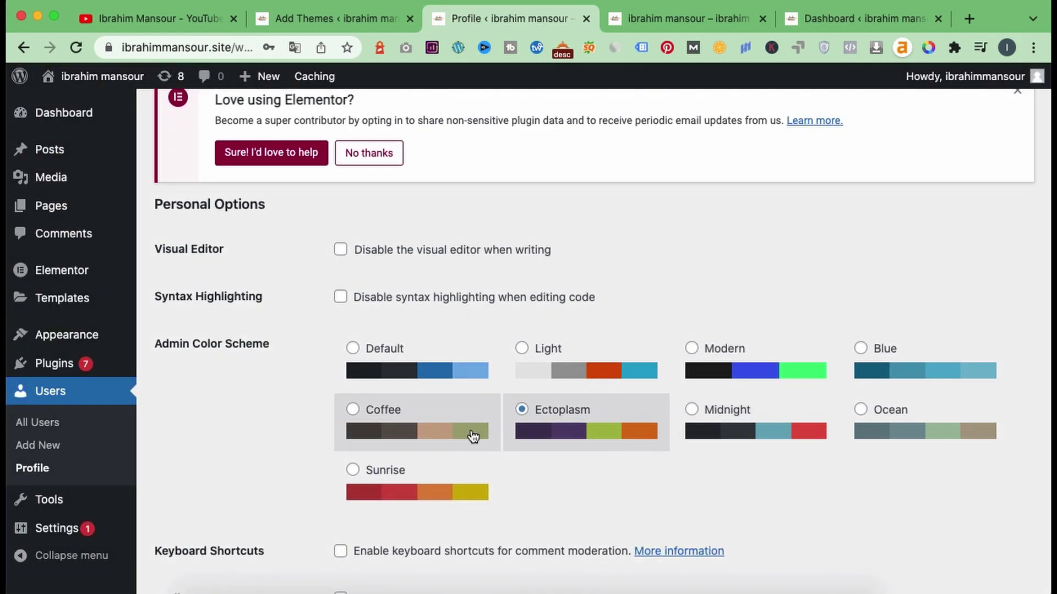
pyautogui.click(472, 437)
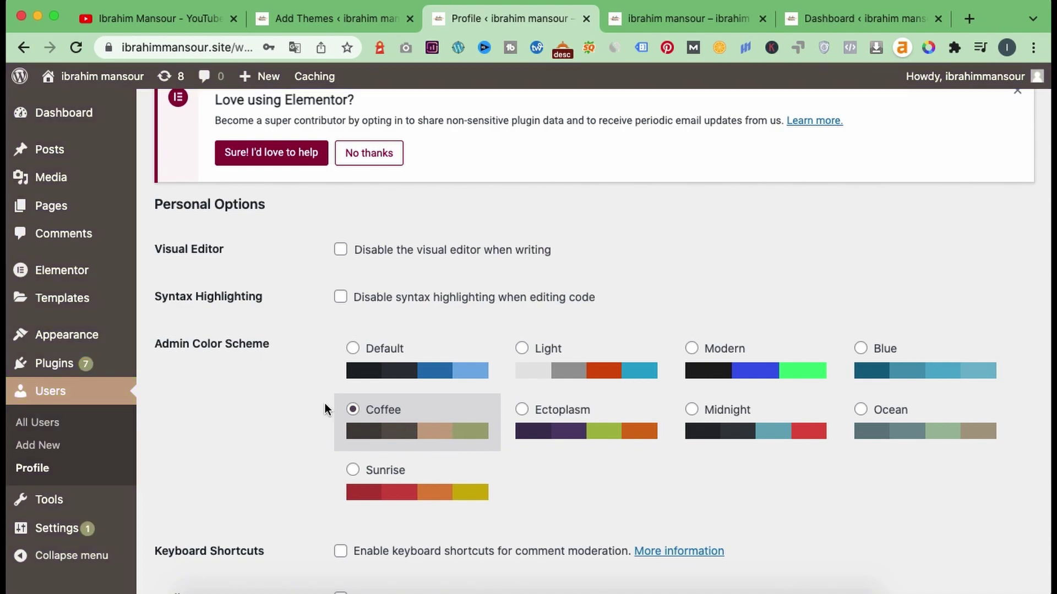
pyautogui.click(363, 390)
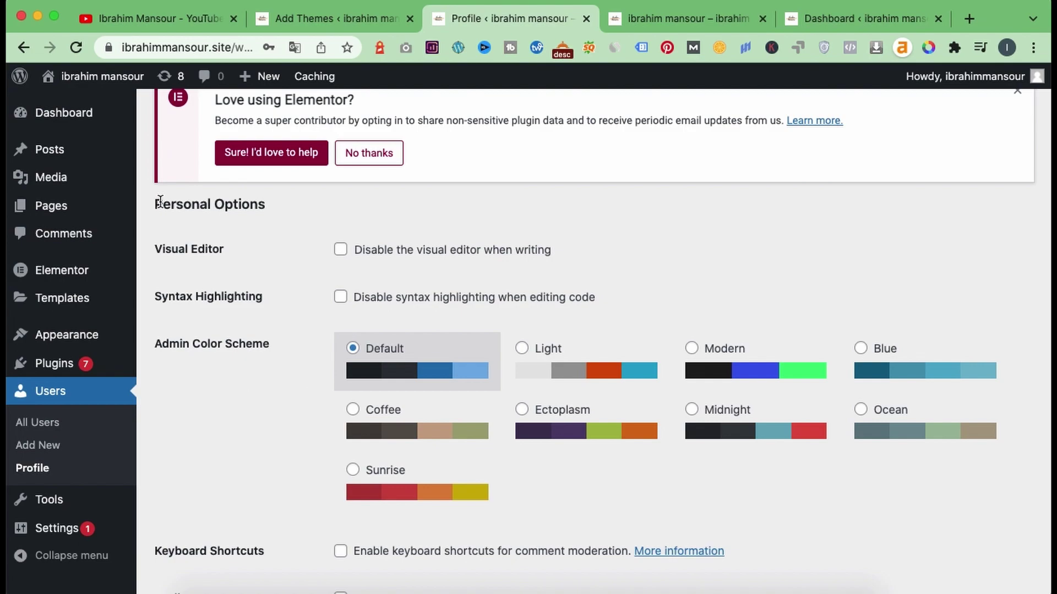
# Step: Look through the profile's personal options, name, contact info, biography, account management and application password sections
pyautogui.moveTo(159, 203); pyautogui.dragTo(251, 205)
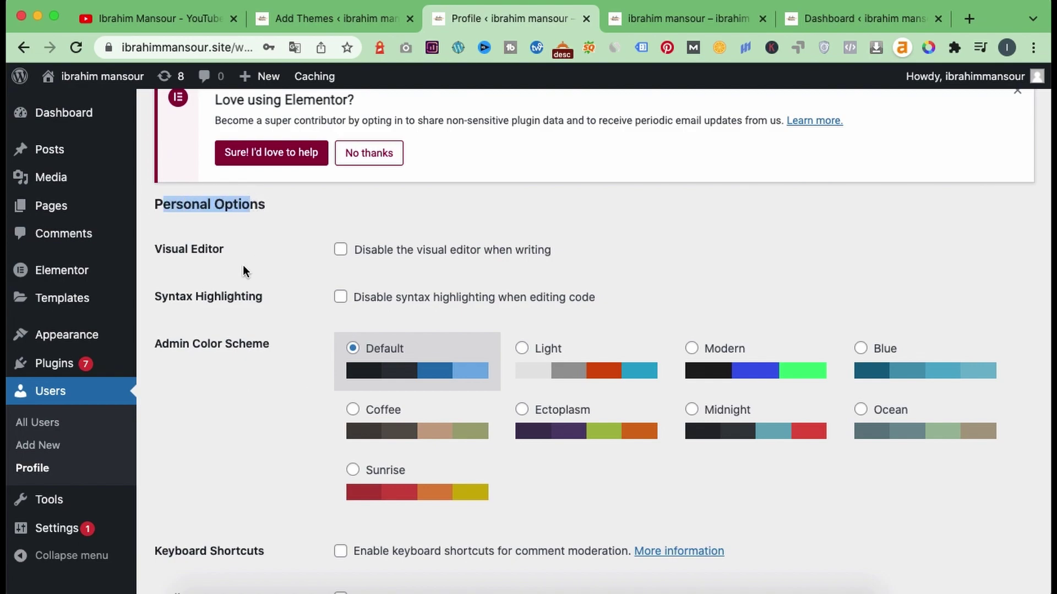
pyautogui.scroll(-1, 256, 415)
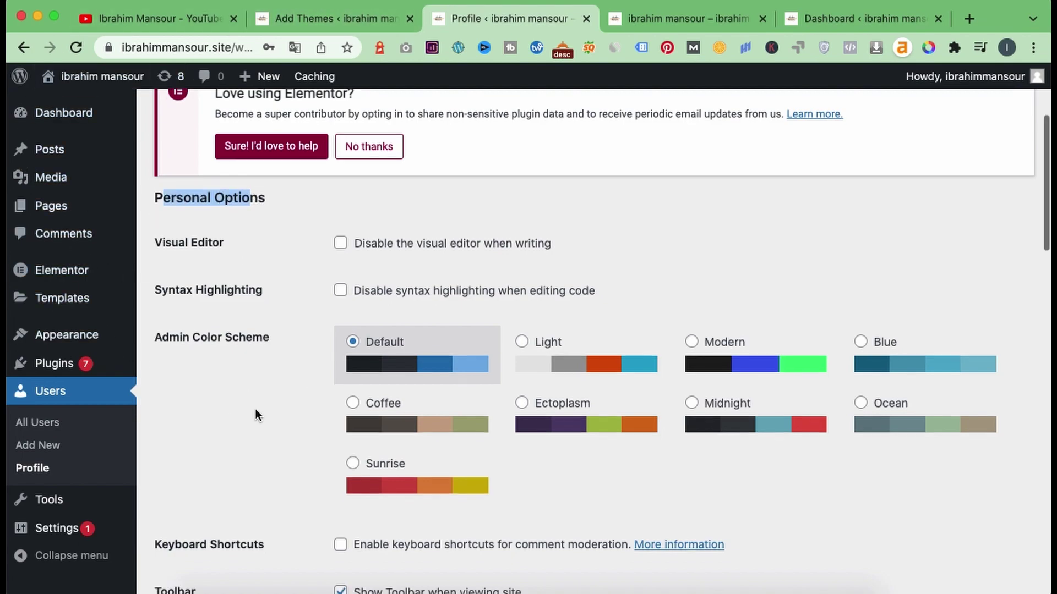
pyautogui.scroll(-4, 255, 410)
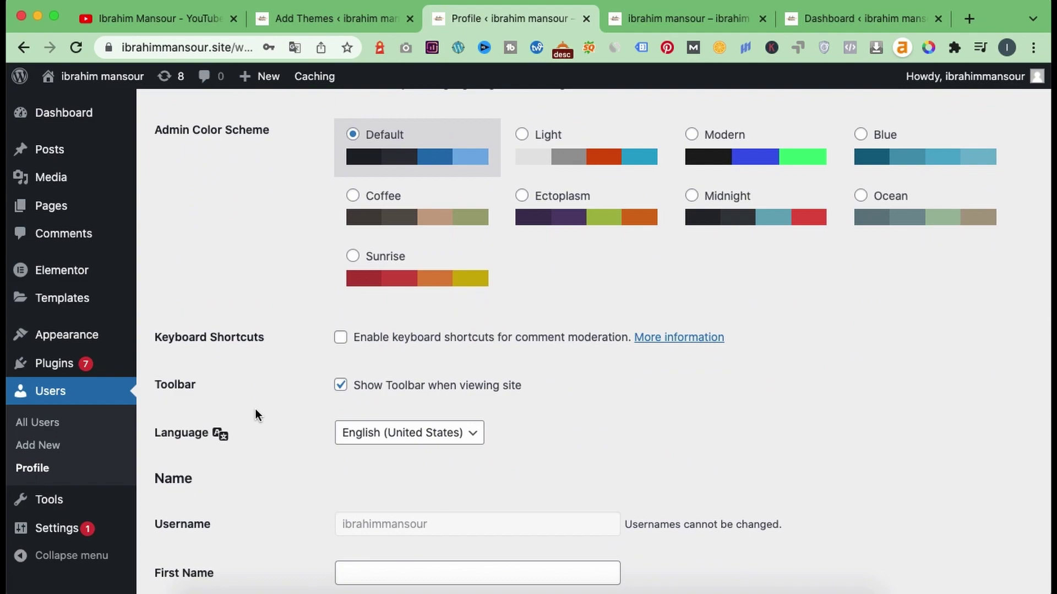
pyautogui.scroll(-4, 256, 413)
pyautogui.scroll(-6, 256, 410)
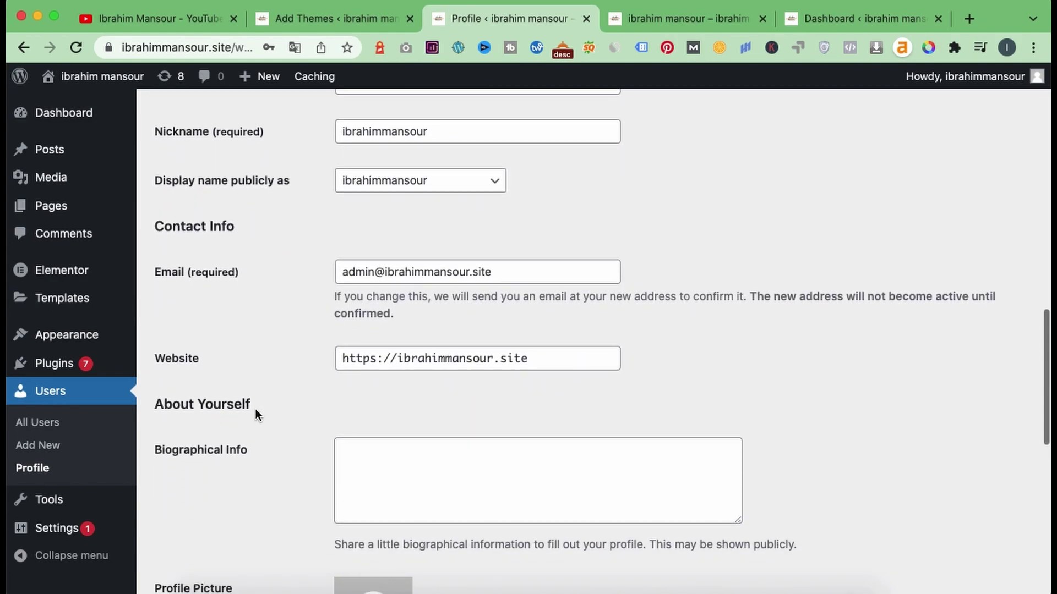
pyautogui.scroll(-2, 256, 413)
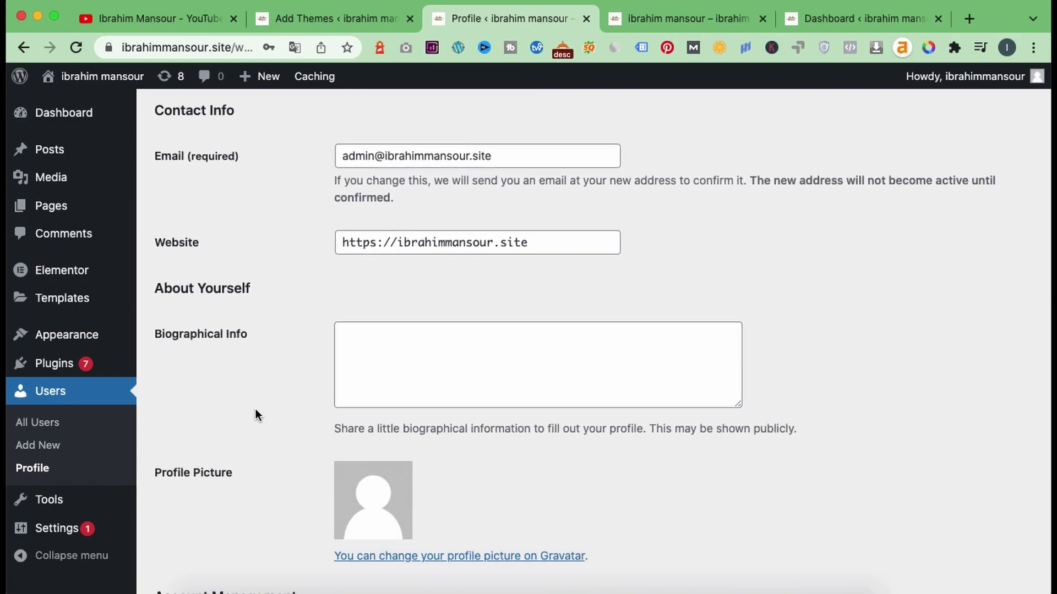
pyautogui.scroll(-3, 255, 413)
pyautogui.scroll(-3, 255, 412)
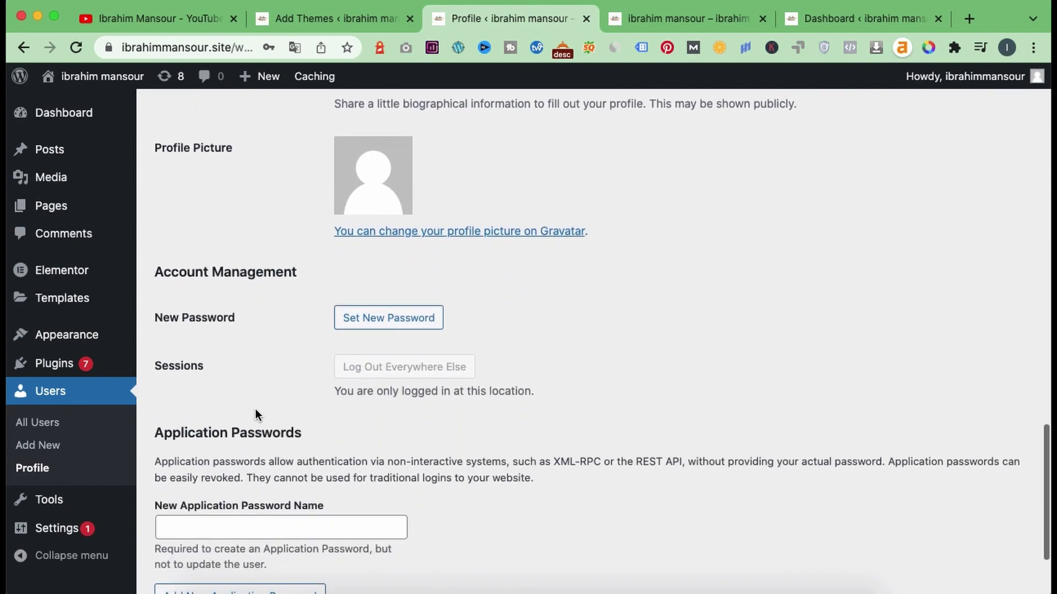
pyautogui.scroll(-3, 288, 331)
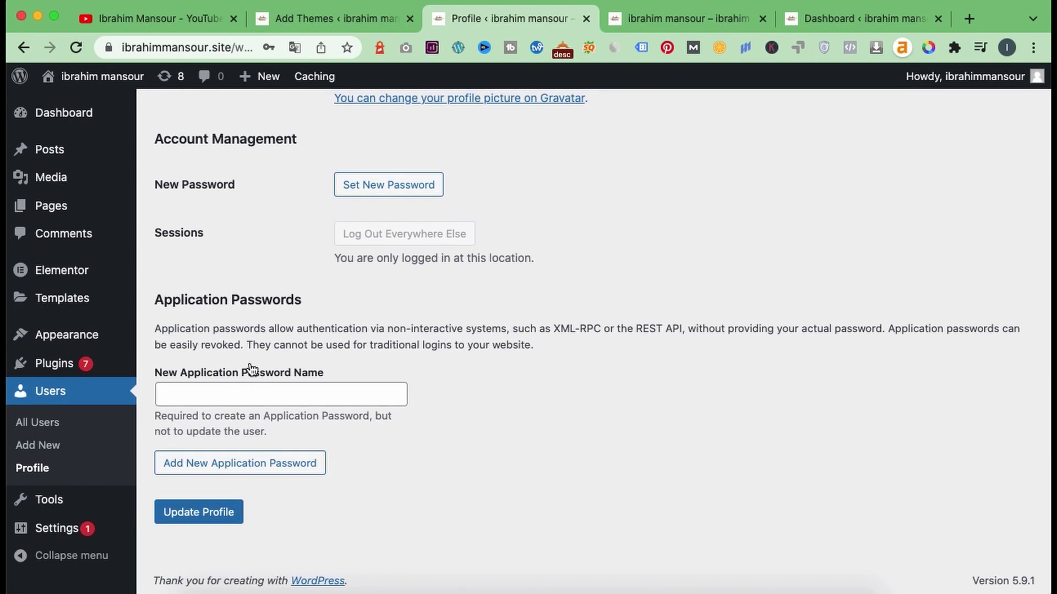
pyautogui.scroll(10, 250, 369)
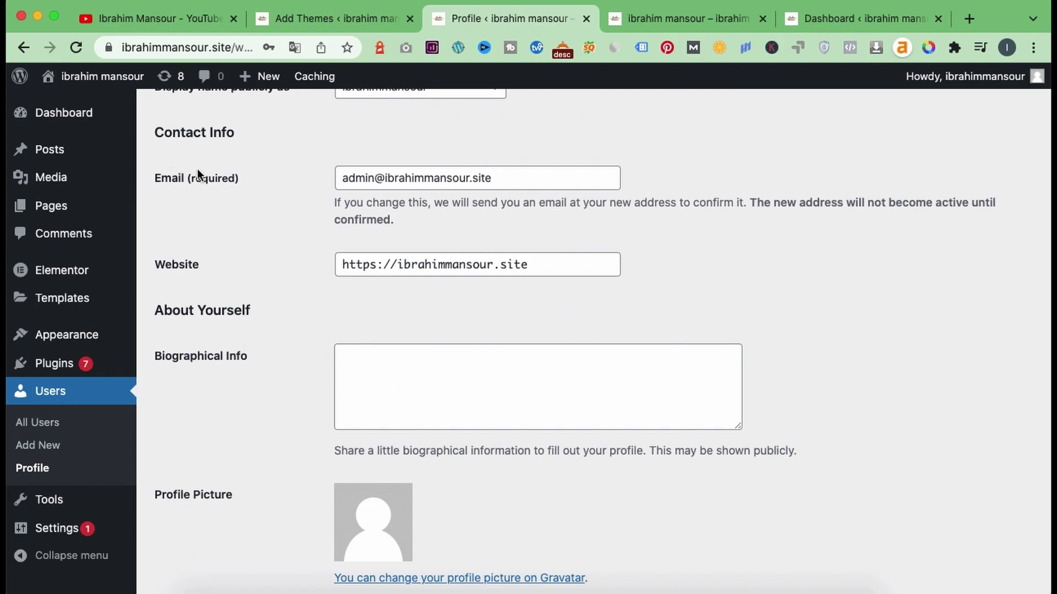
pyautogui.scroll(8, 210, 229)
pyautogui.scroll(6, 210, 223)
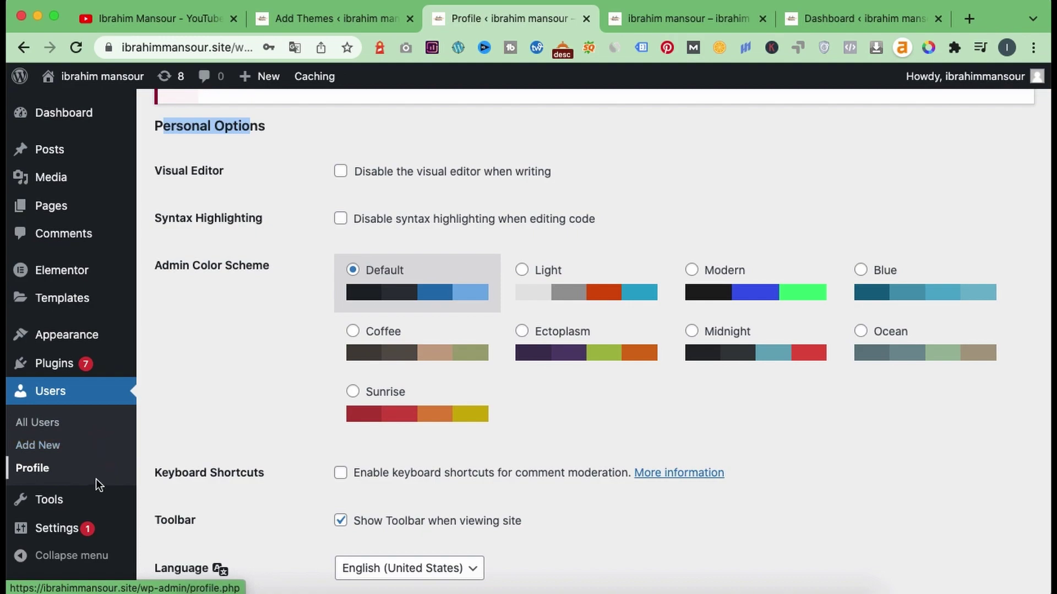
# Step: Open the Site Health page and review the overall status and the recommended improvements
pyautogui.moveTo(74, 505)
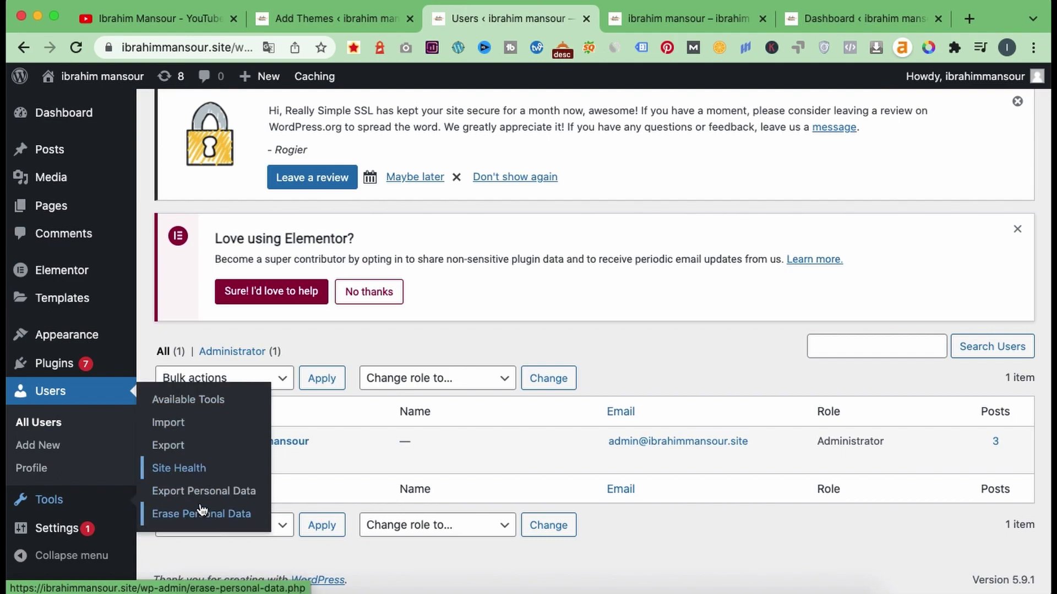
pyautogui.click(194, 475)
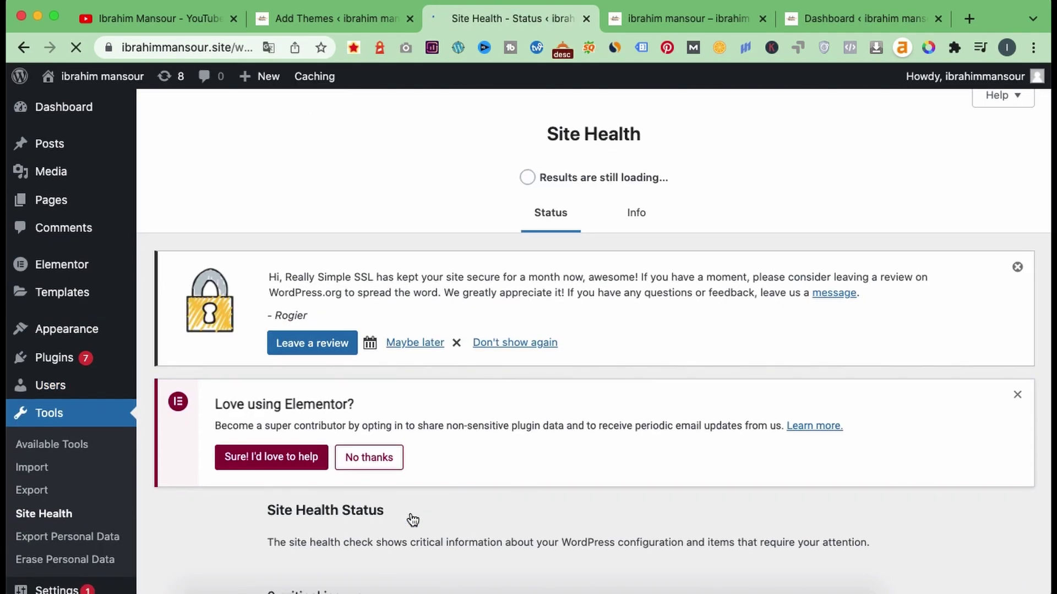
pyautogui.scroll(-5, 413, 520)
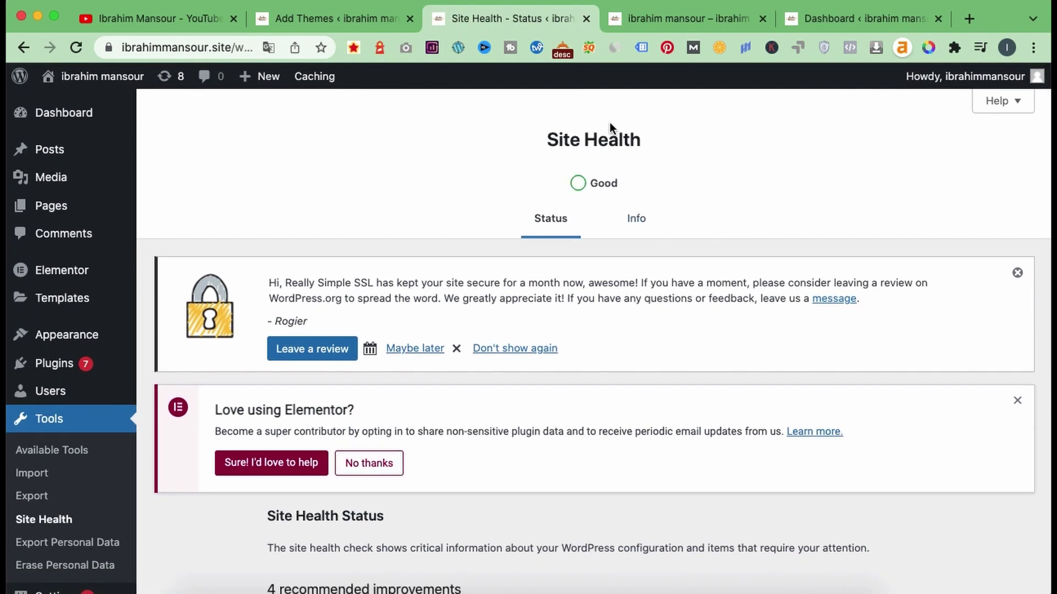
pyautogui.moveTo(590, 184); pyautogui.dragTo(624, 188)
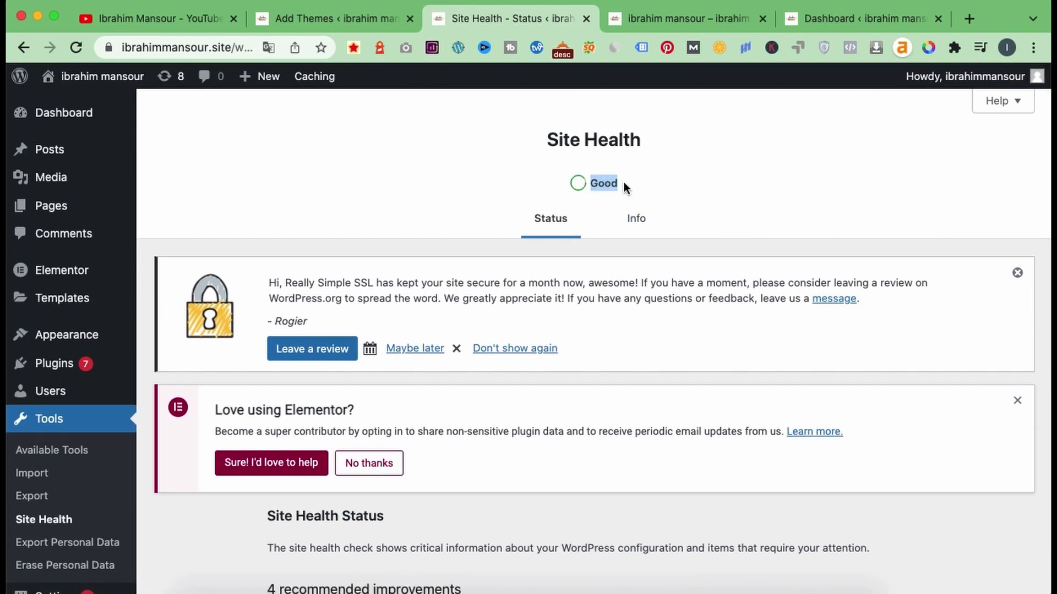
pyautogui.scroll(-5, 477, 229)
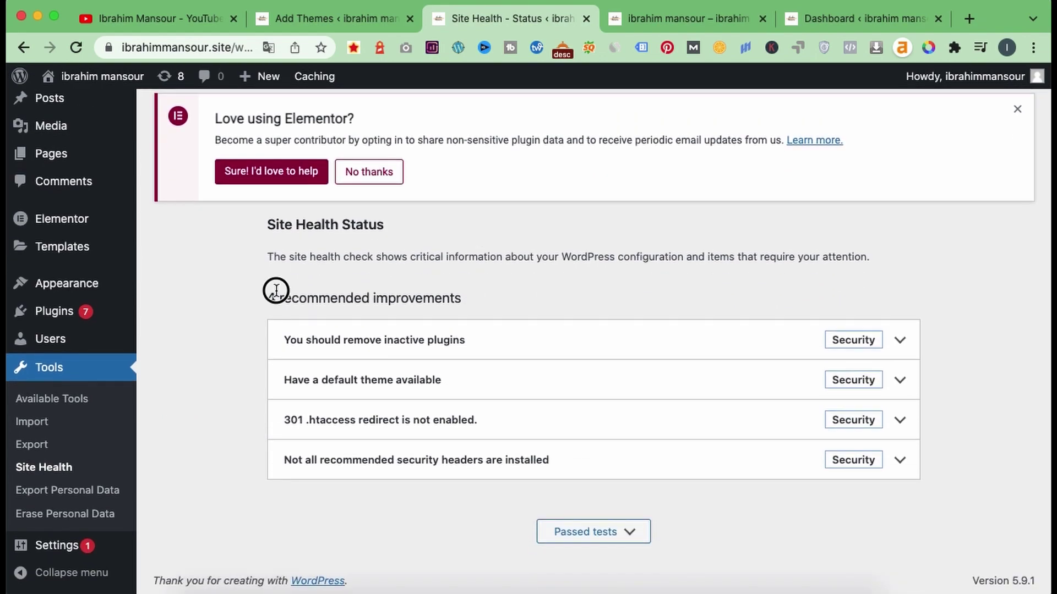
pyautogui.moveTo(275, 290)
pyautogui.mouseDown()
pyautogui.moveTo(421, 279)
pyautogui.moveTo(468, 285)
pyautogui.moveTo(464, 302)
pyautogui.mouseUp()
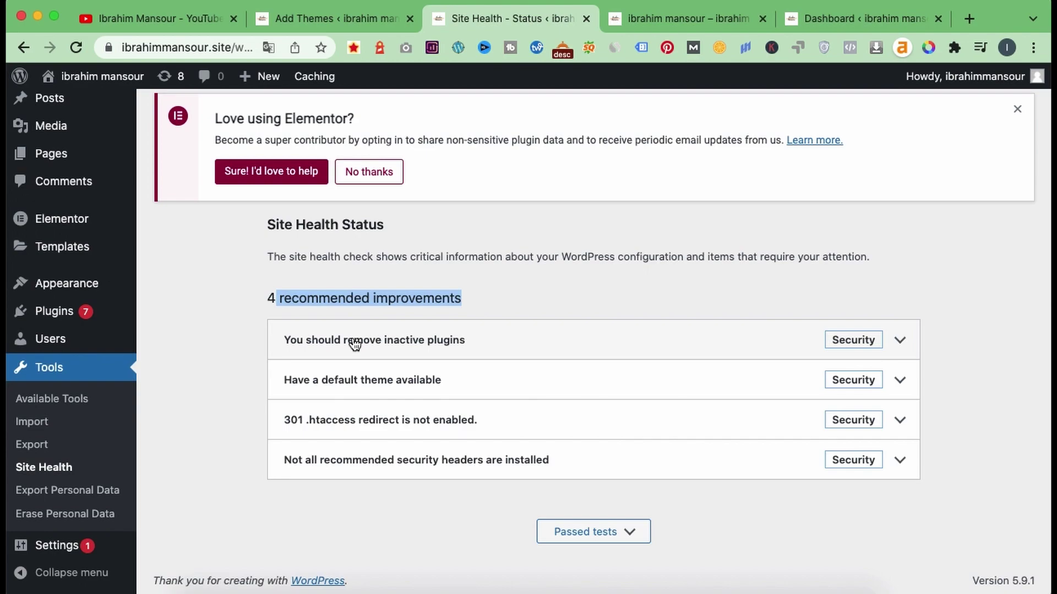
pyautogui.scroll(5, 504, 292)
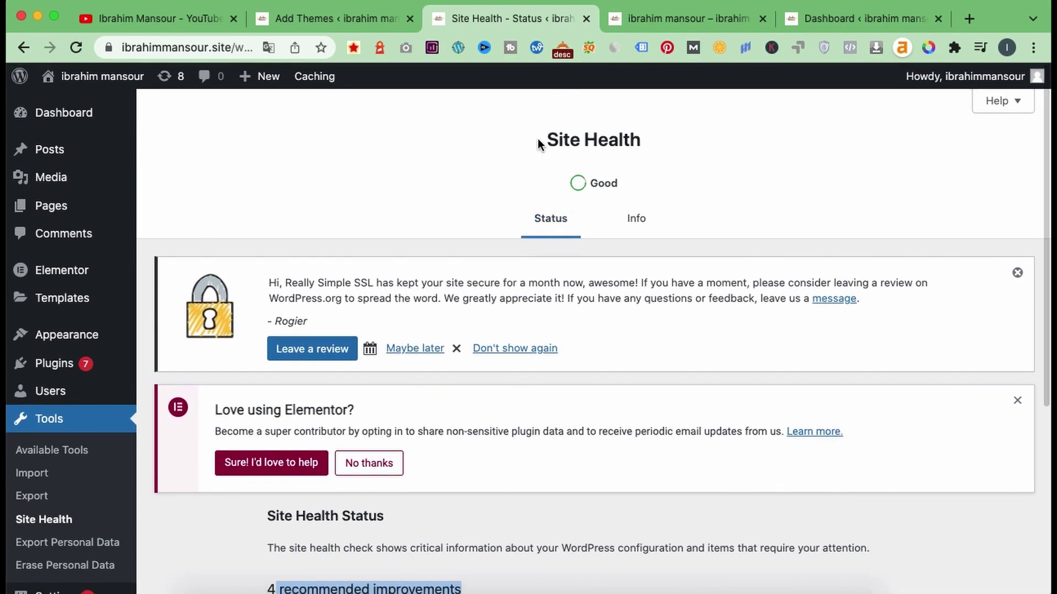
pyautogui.scroll(-5, 386, 468)
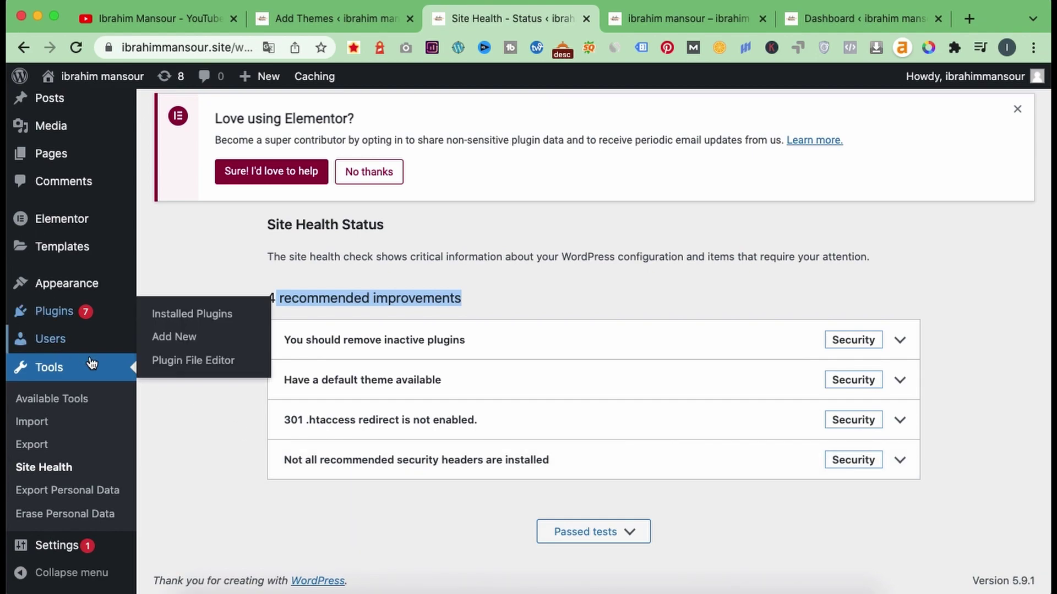
# Step: Open the General settings and review the site title, tagline, site addresses, administration email, membership and default role fields
pyautogui.moveTo(62, 547)
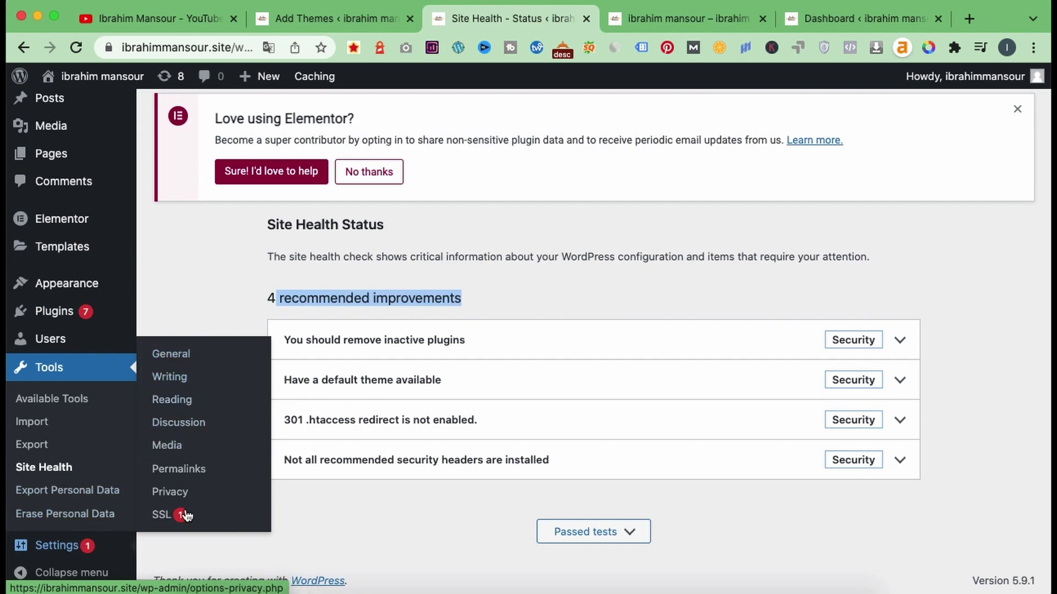
pyautogui.click(206, 356)
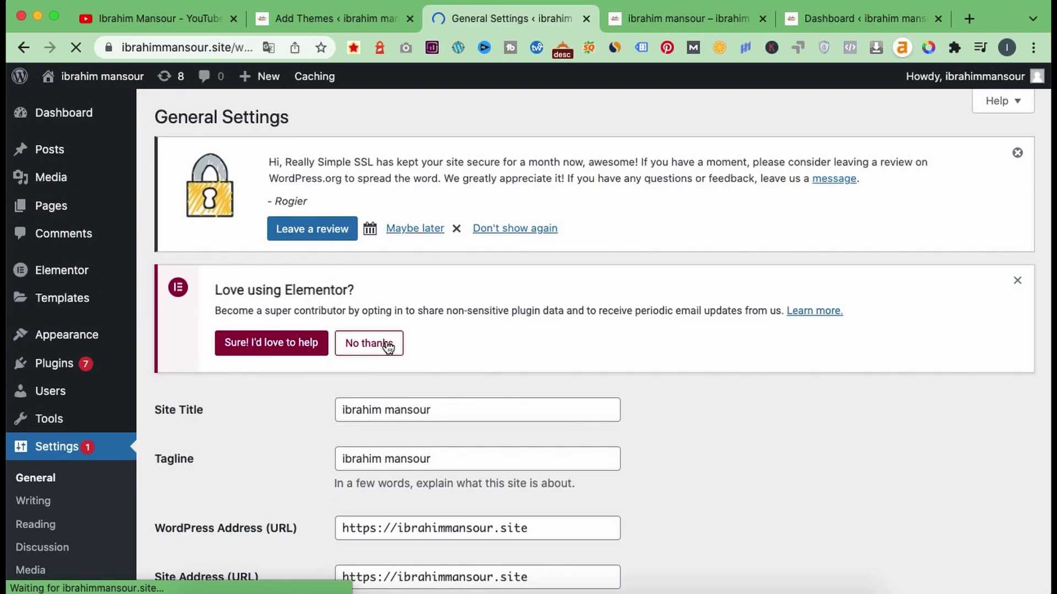
pyautogui.scroll(-3, 286, 314)
pyautogui.doubleClick(182, 281)
pyautogui.click(231, 329)
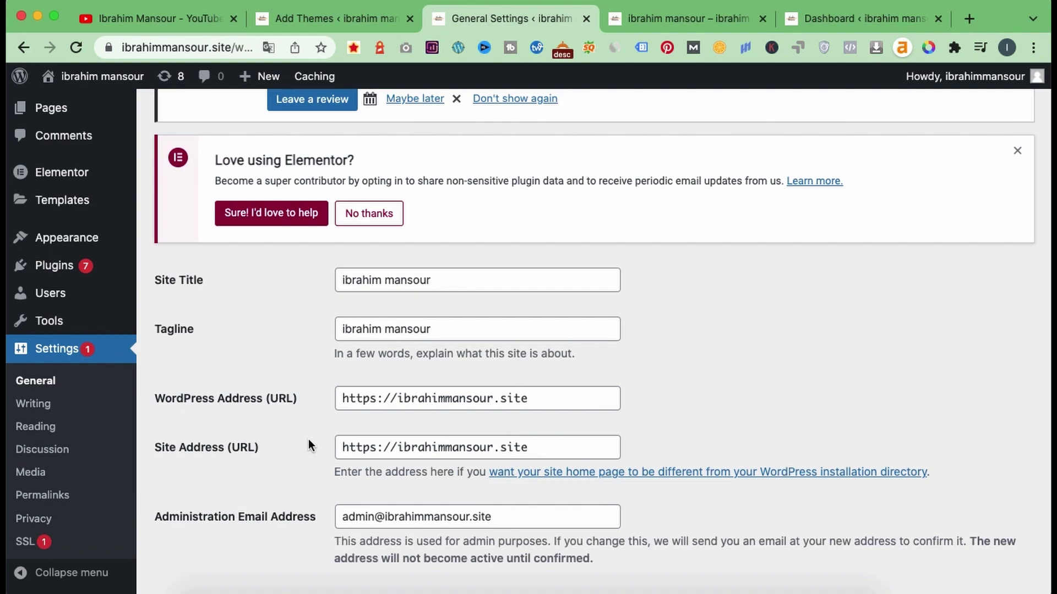
pyautogui.scroll(-3, 376, 435)
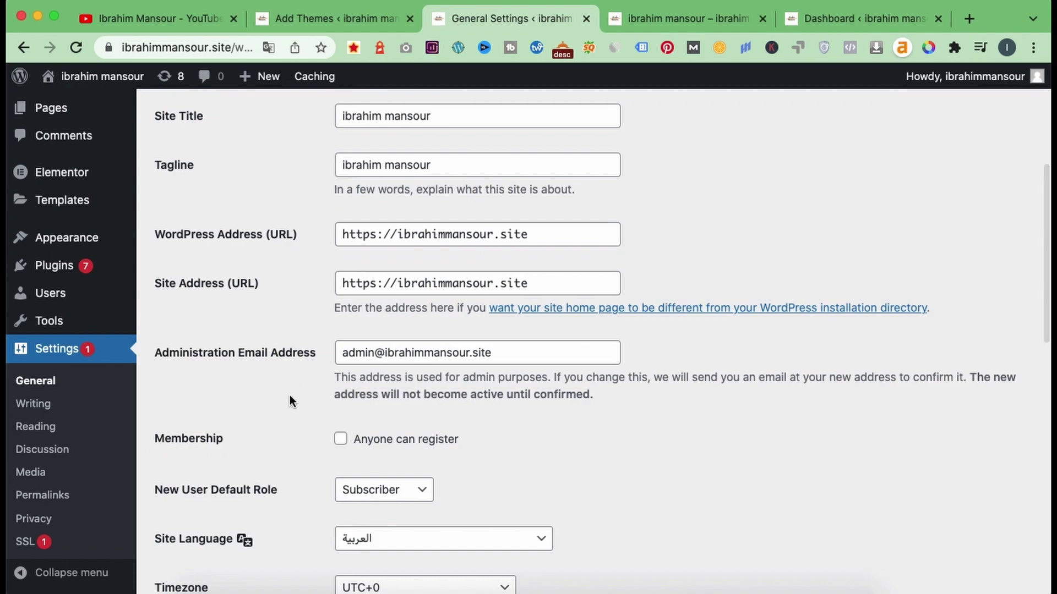
pyautogui.scroll(-3, 290, 402)
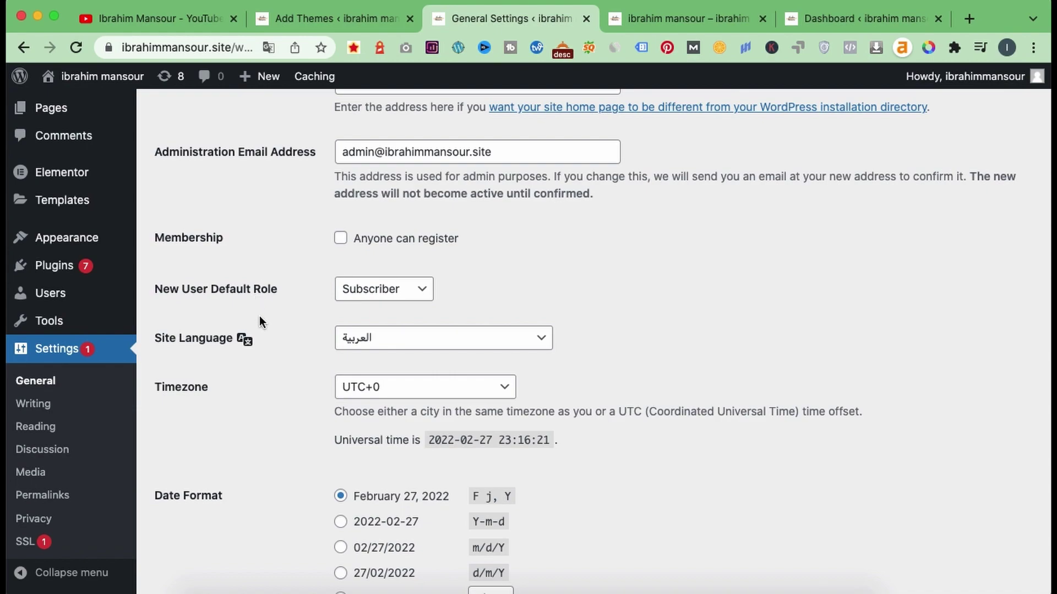
# Step: Review the timezone, date and time format options in the General settings and look through the Endurance Cache level choices
pyautogui.scroll(-2, 276, 426)
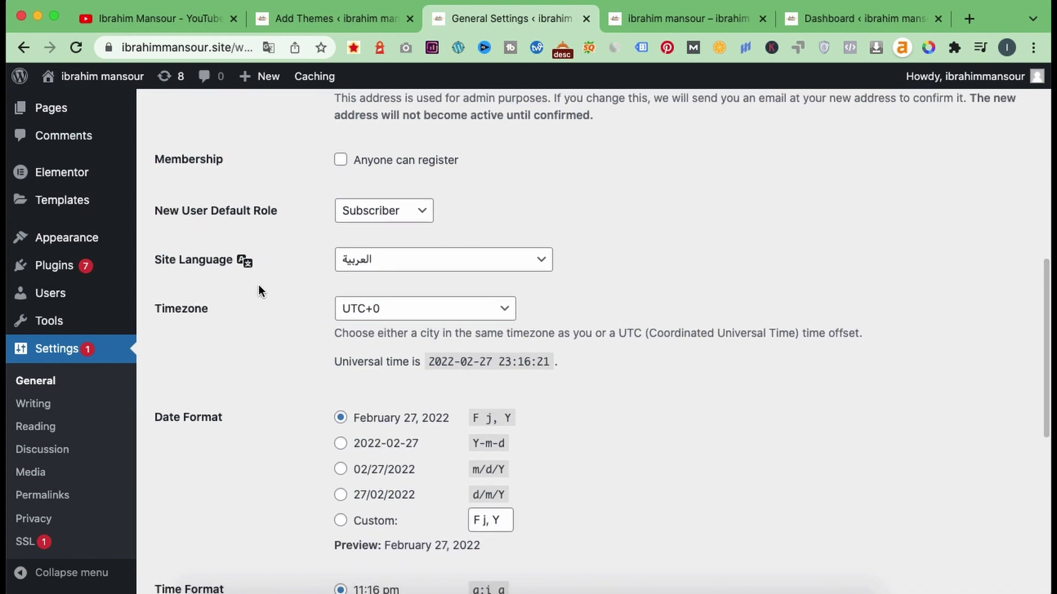
pyautogui.scroll(-5, 266, 326)
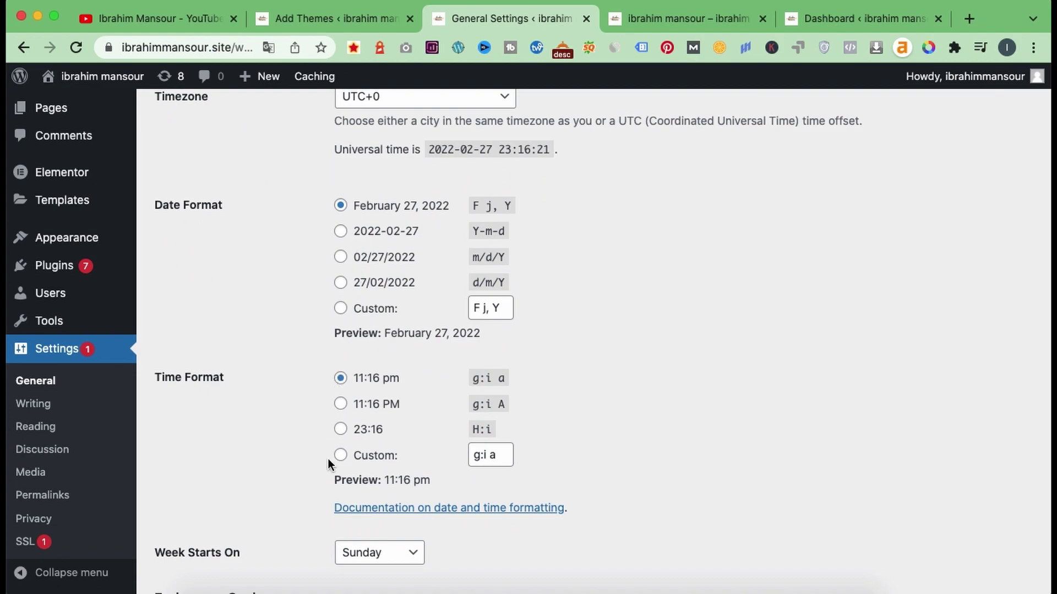
pyautogui.scroll(-3, 328, 462)
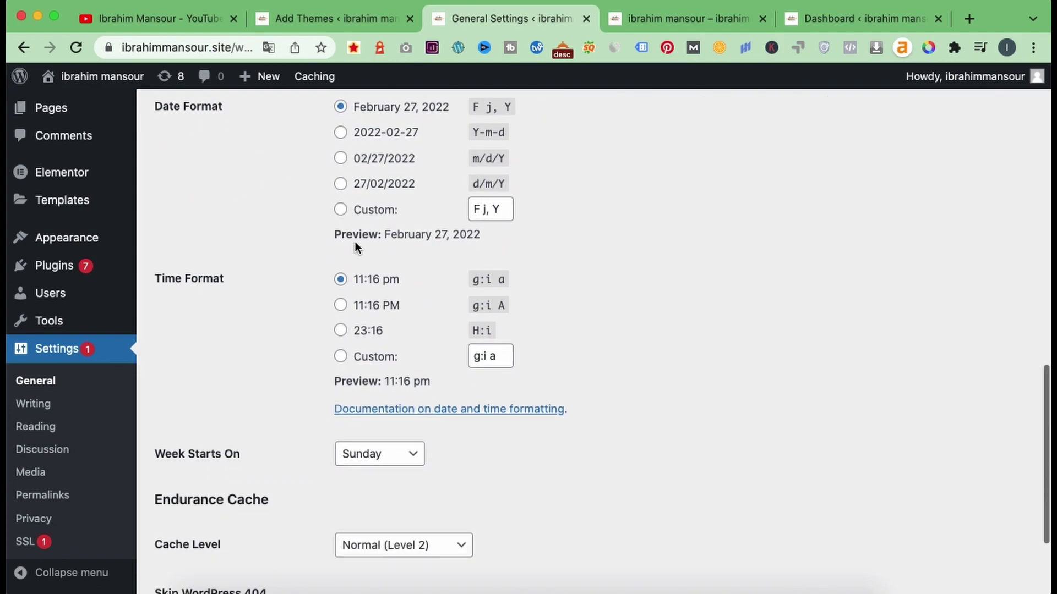
pyautogui.scroll(-1, 324, 500)
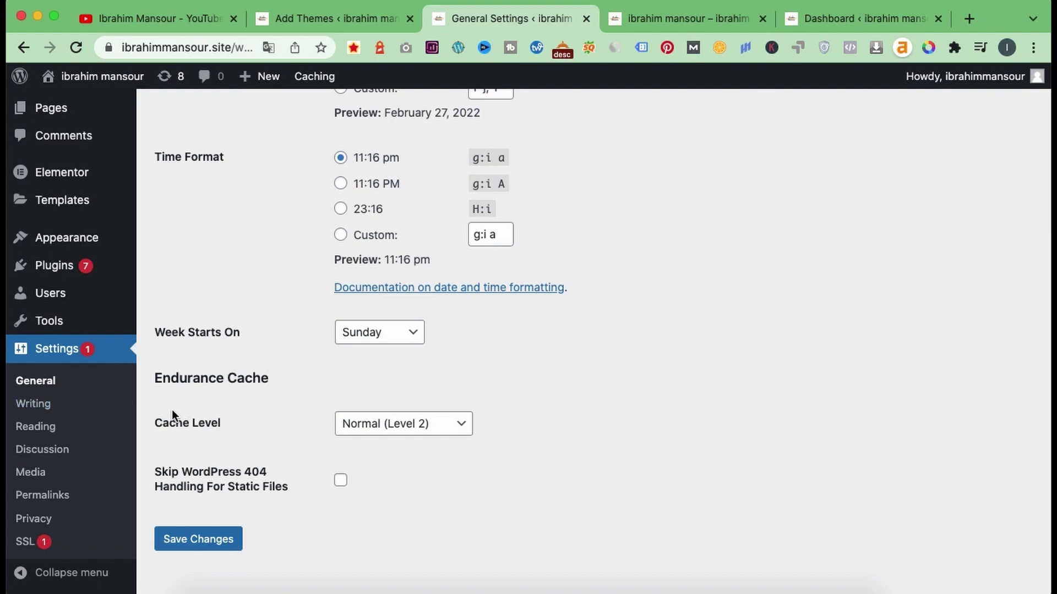
pyautogui.click(378, 431)
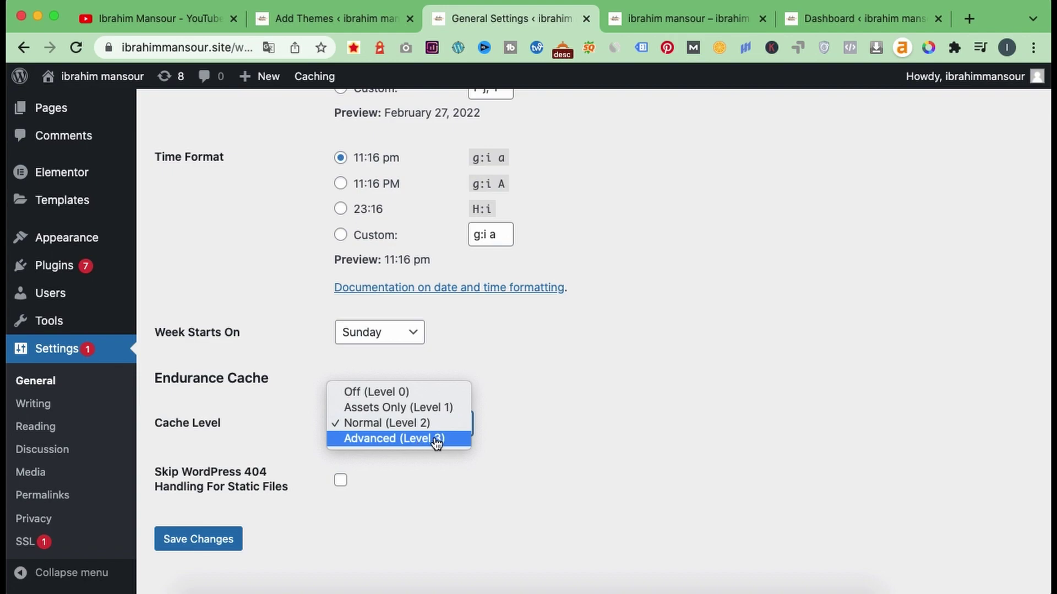
pyautogui.click(283, 399)
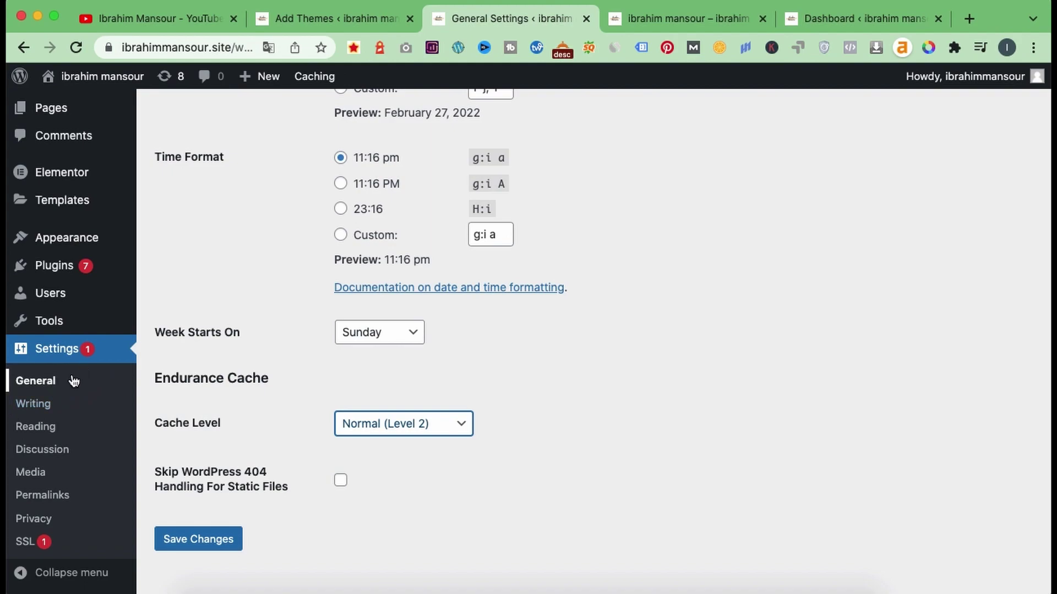
# Step: Open the Writing settings and look through the available default post formats, keeping Standard
pyautogui.click(44, 405)
pyautogui.scroll(-5, 256, 467)
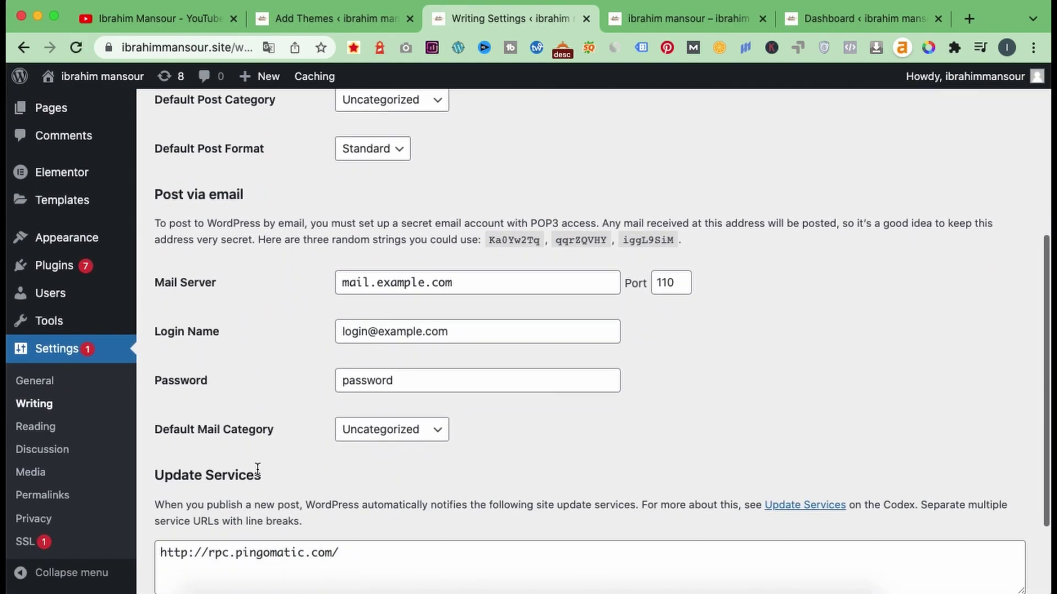
pyautogui.scroll(-3, 257, 469)
pyautogui.scroll(5, 256, 469)
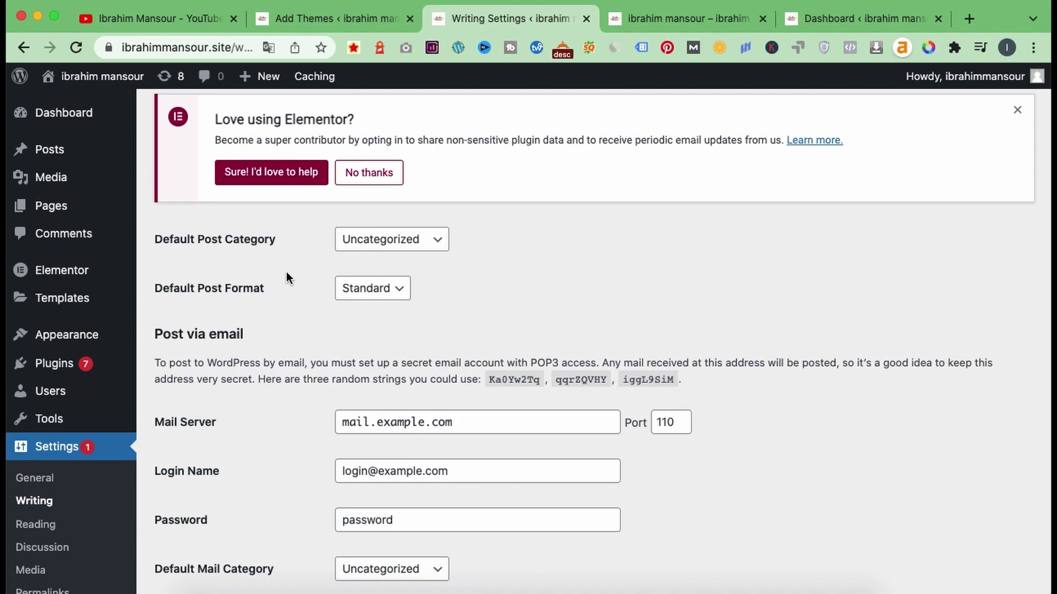
pyautogui.click(392, 288)
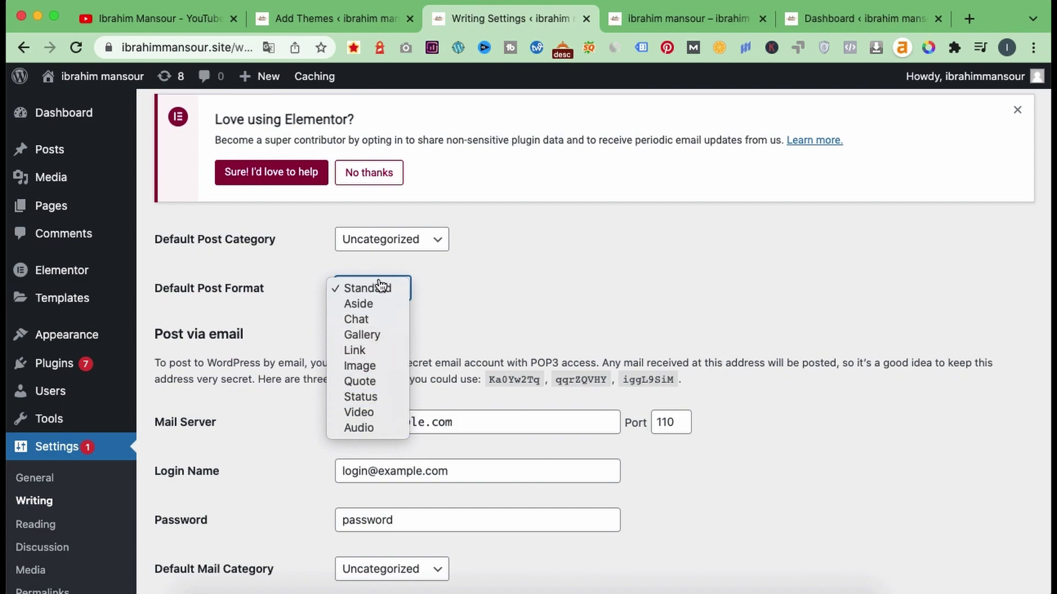
pyautogui.click(460, 288)
# Step: Review the Post via email fields and the Update Services section of the Writing settings
pyautogui.scroll(-3, 241, 193)
pyautogui.scroll(-3, 241, 187)
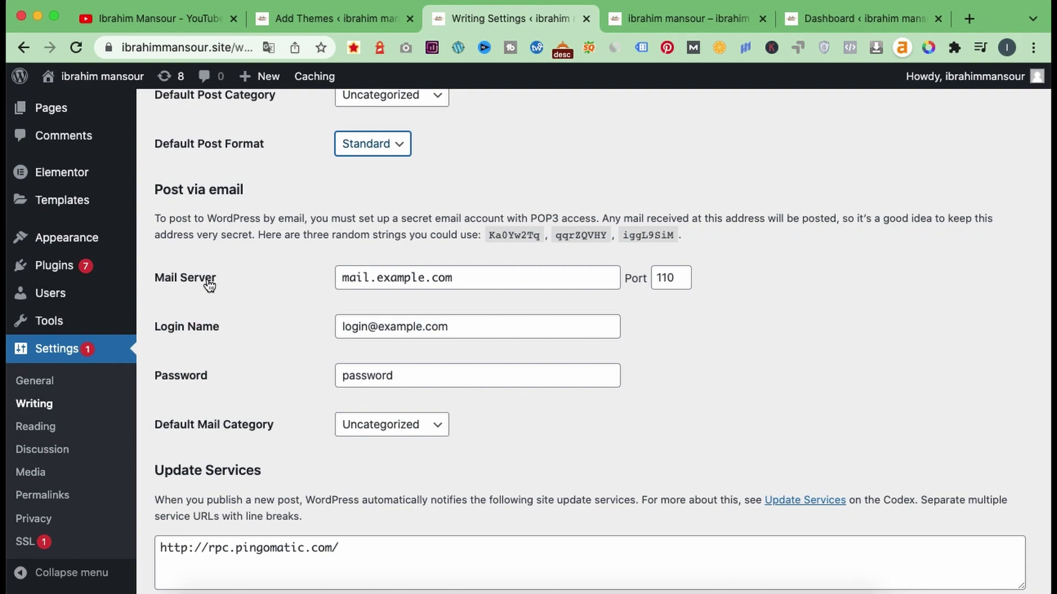
pyautogui.scroll(-1, 245, 297)
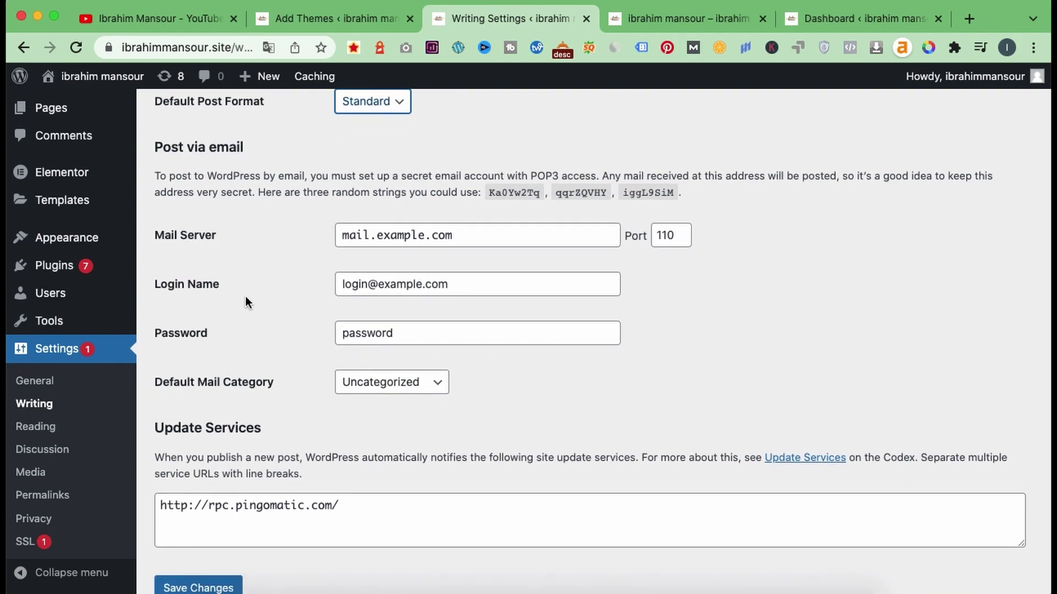
pyautogui.scroll(-2, 245, 296)
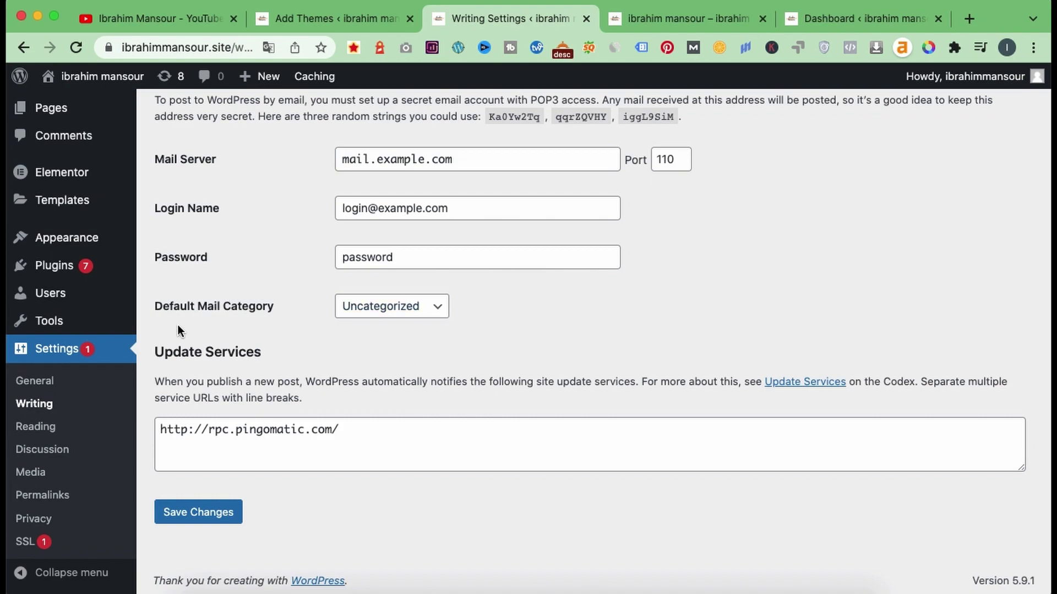
# Step: Open the Reading settings and review the homepage display, blog page post limit and syndication feed limit
pyautogui.click(50, 434)
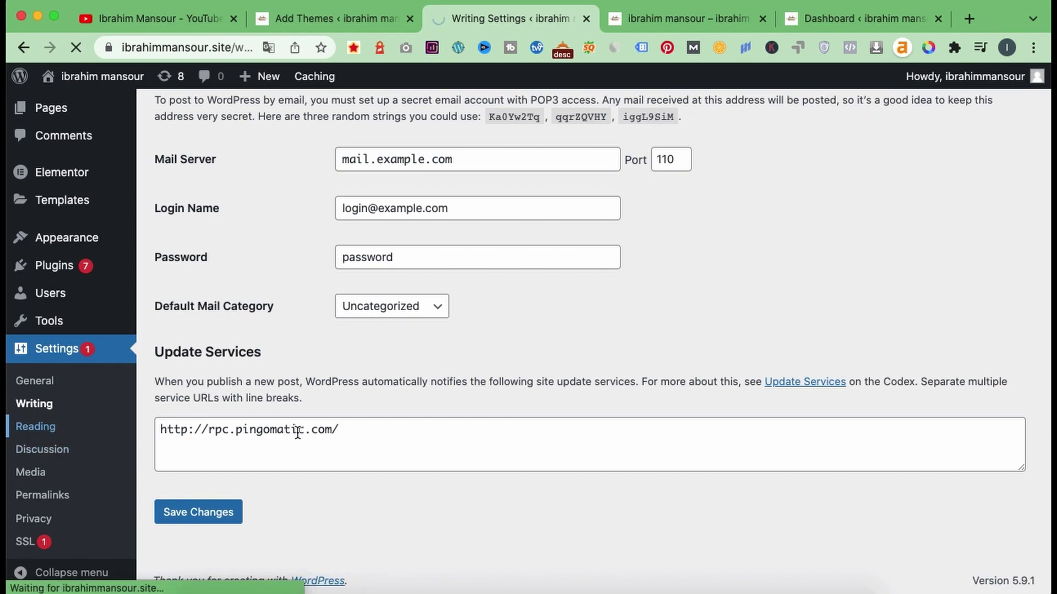
pyautogui.scroll(-3, 286, 331)
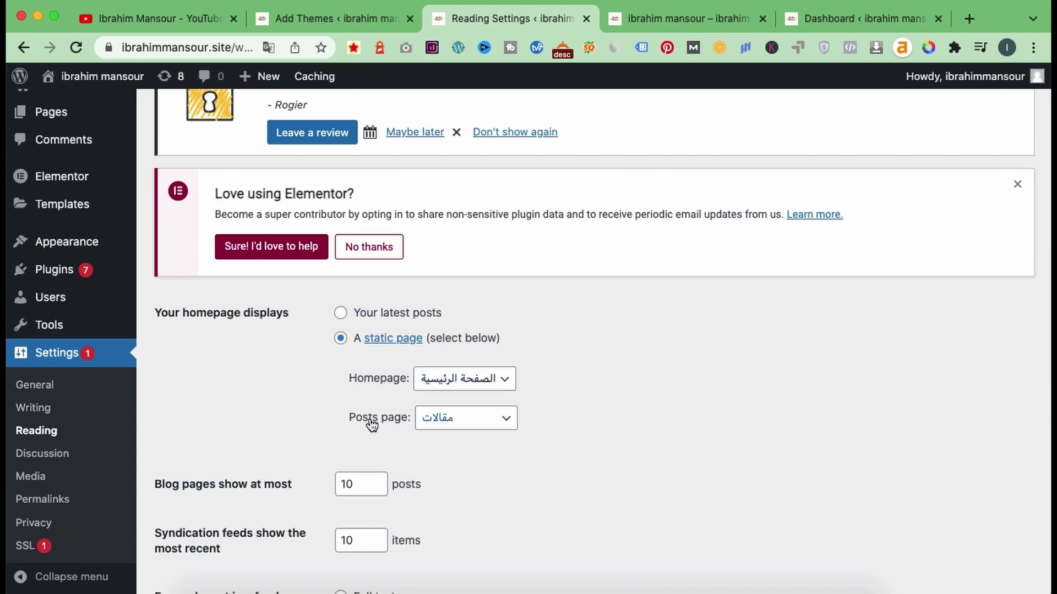
pyautogui.scroll(-3, 372, 424)
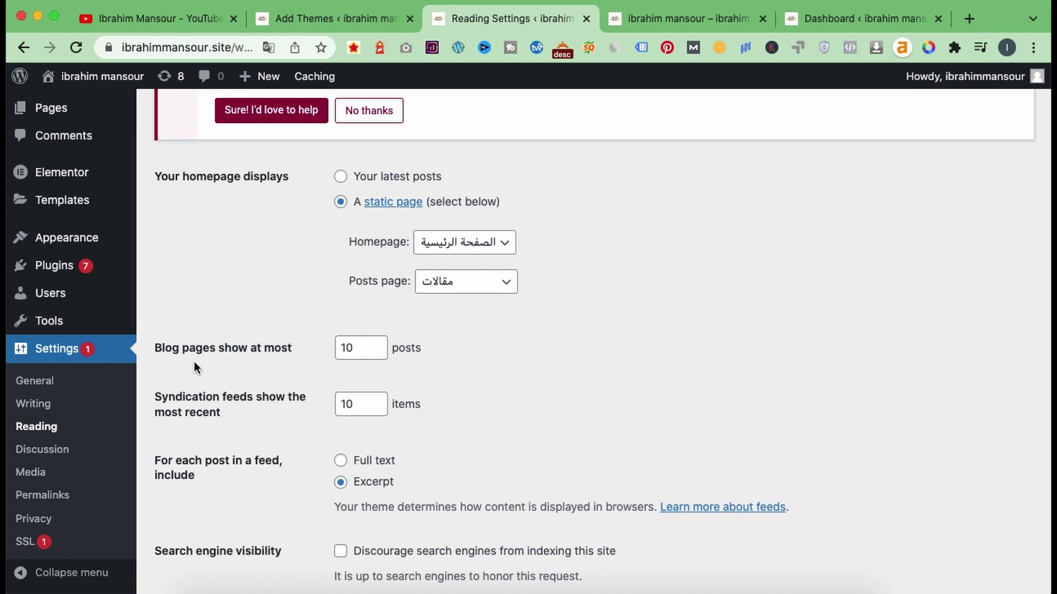
pyautogui.doubleClick(347, 347)
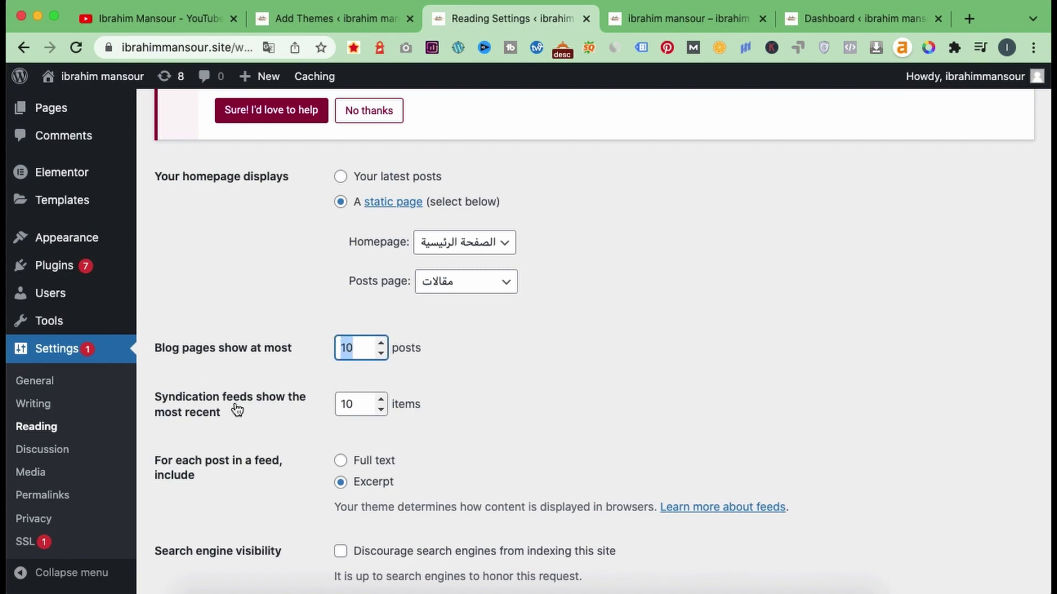
pyautogui.moveTo(234, 410)
pyautogui.mouseDown()
pyautogui.moveTo(198, 392)
pyautogui.moveTo(220, 402)
pyautogui.mouseUp()
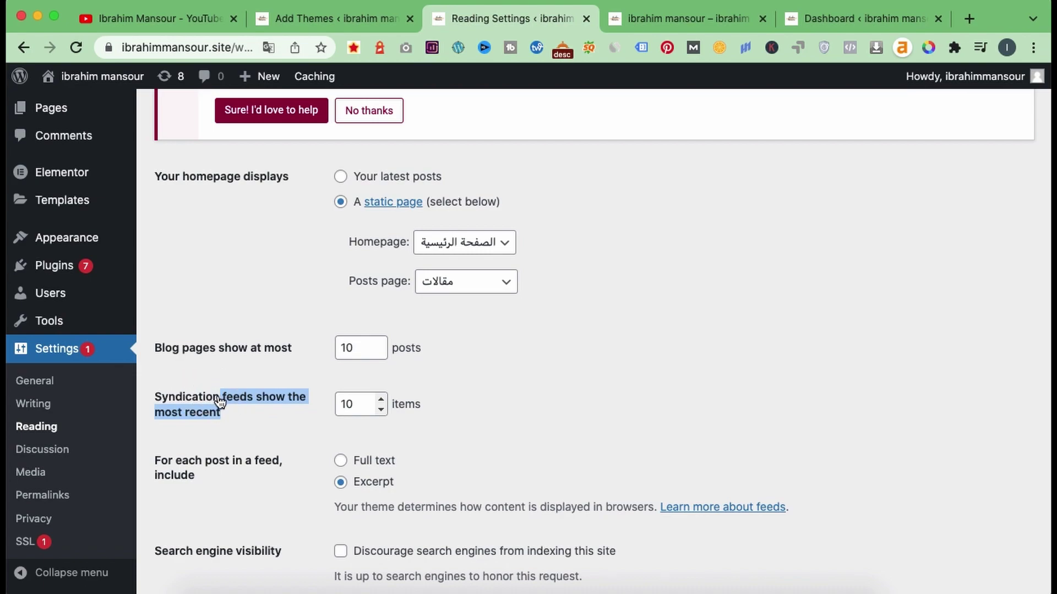
pyautogui.moveTo(358, 402); pyautogui.dragTo(338, 403)
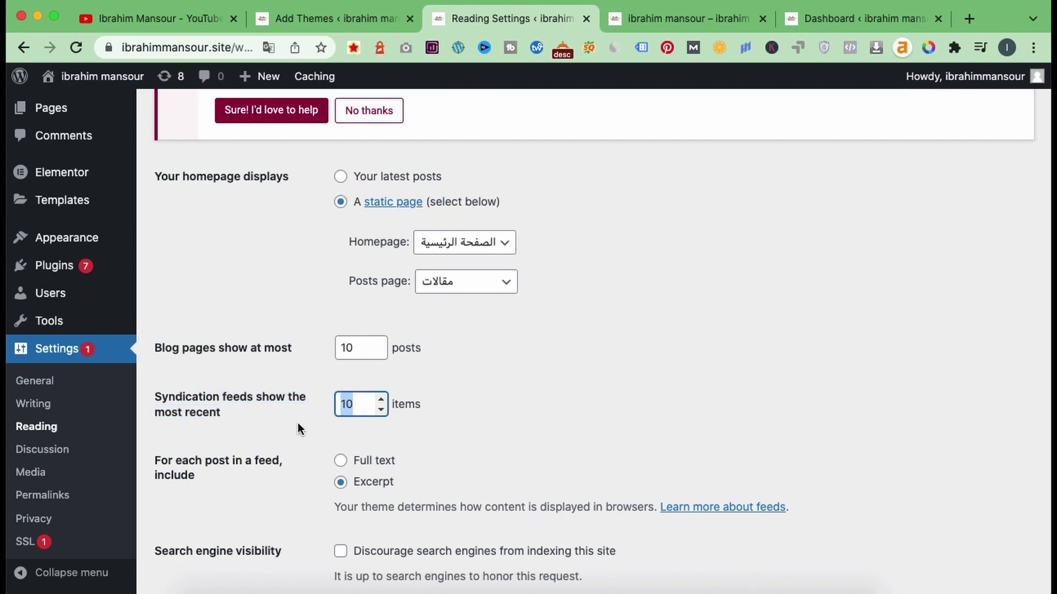
pyautogui.click(298, 422)
# Step: Review the feed content choice and the search engine visibility option in the Reading settings, keeping Excerpt selected
pyautogui.scroll(-3, 298, 423)
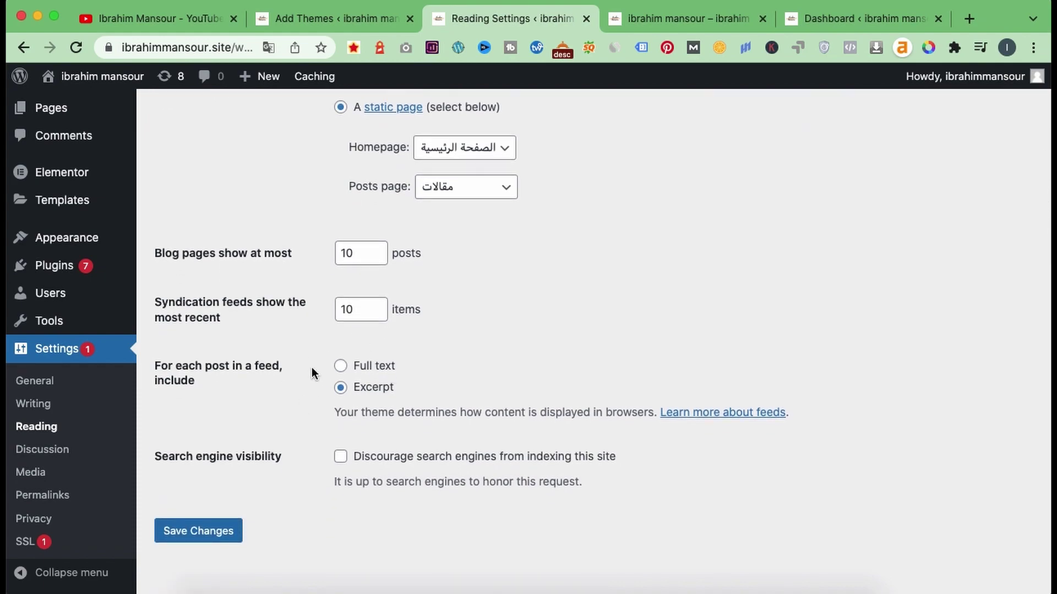
pyautogui.click(340, 387)
pyautogui.moveTo(154, 462); pyautogui.dragTo(281, 469)
pyautogui.click(281, 468)
pyautogui.scroll(5, 163, 433)
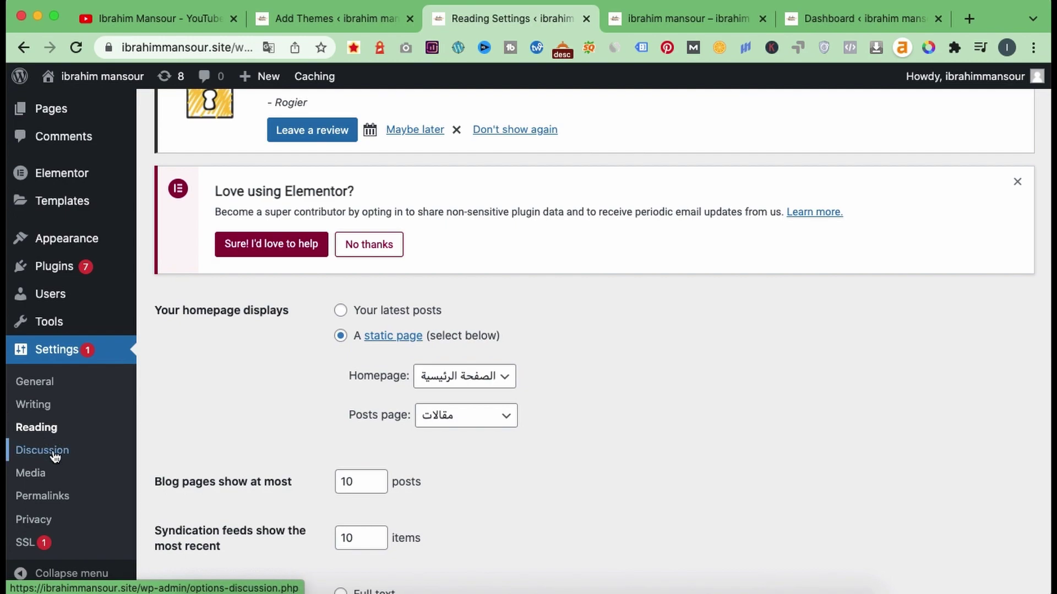
# Step: Open the Discussion settings and review the default post, other comment and email notification options
pyautogui.click(53, 453)
pyautogui.scroll(-4, 527, 328)
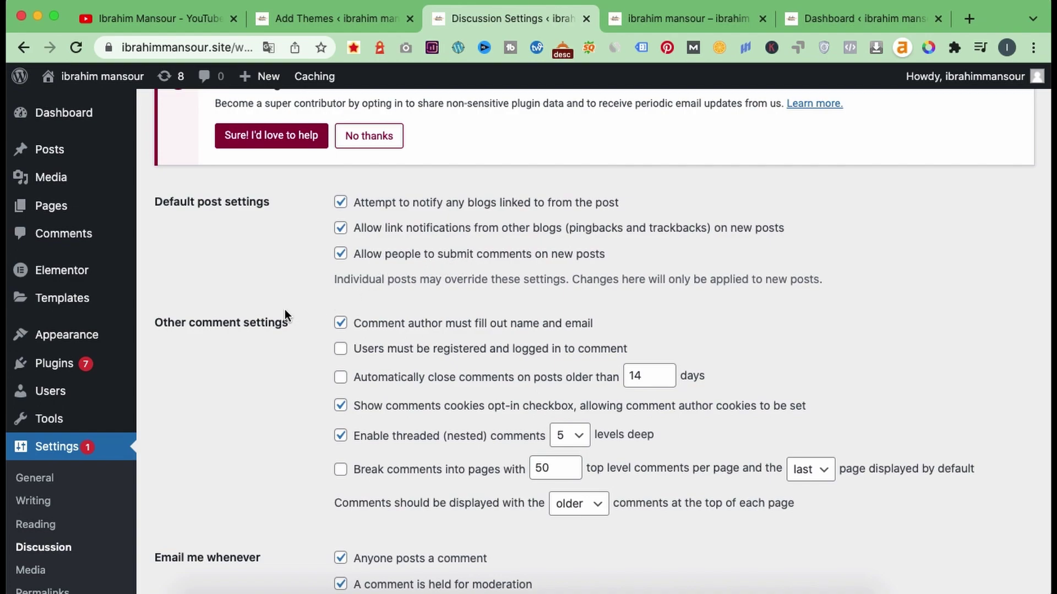
pyautogui.scroll(-2, 289, 520)
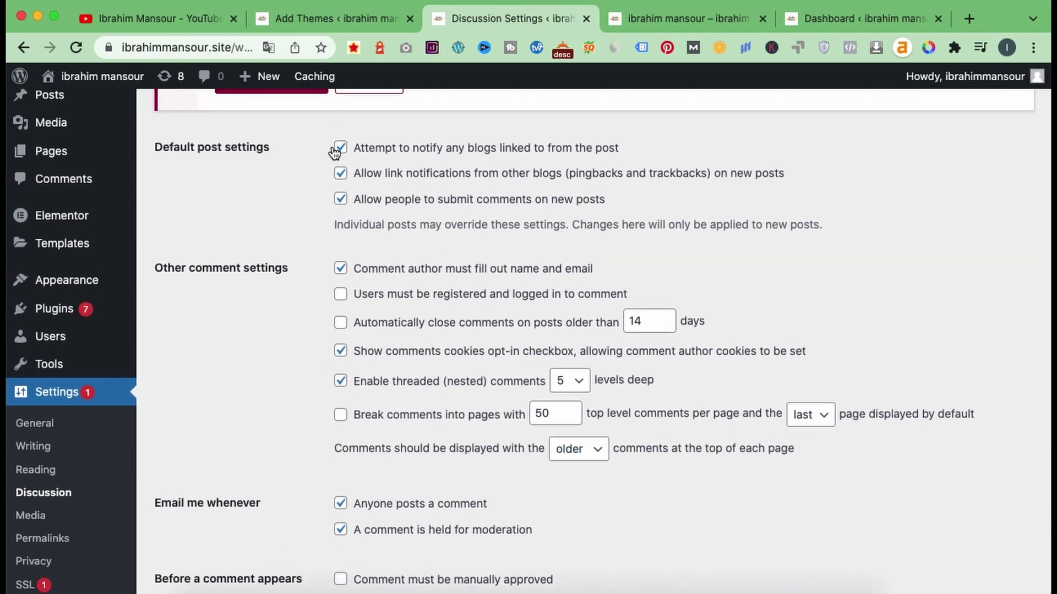
pyautogui.scroll(-2, 415, 472)
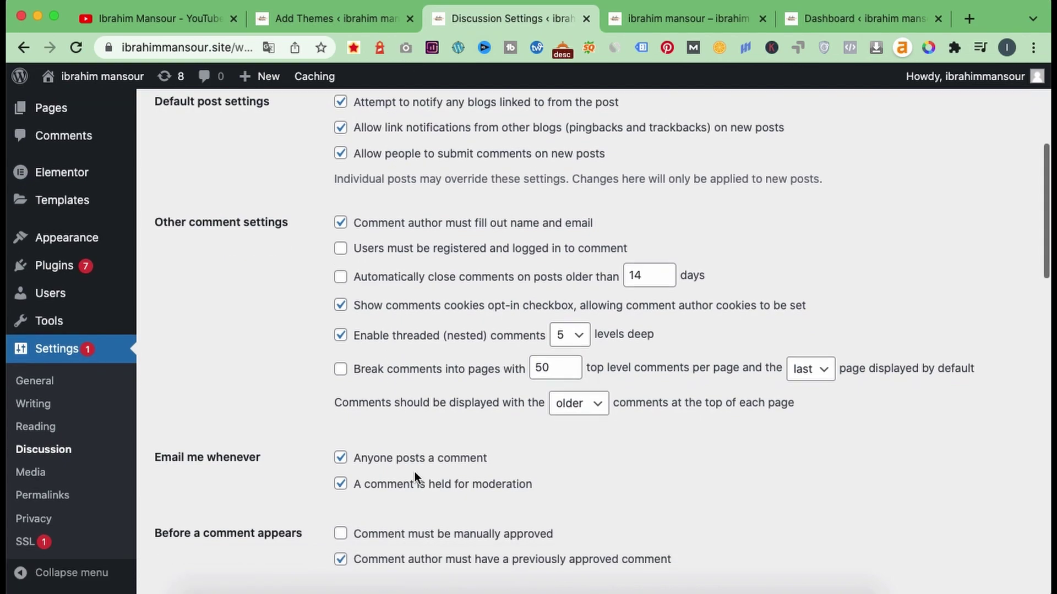
# Step: Look through the comment moderation, disallowed comment keys and avatar sections of the Discussion settings
pyautogui.scroll(-12, 414, 472)
pyautogui.scroll(-9, 415, 473)
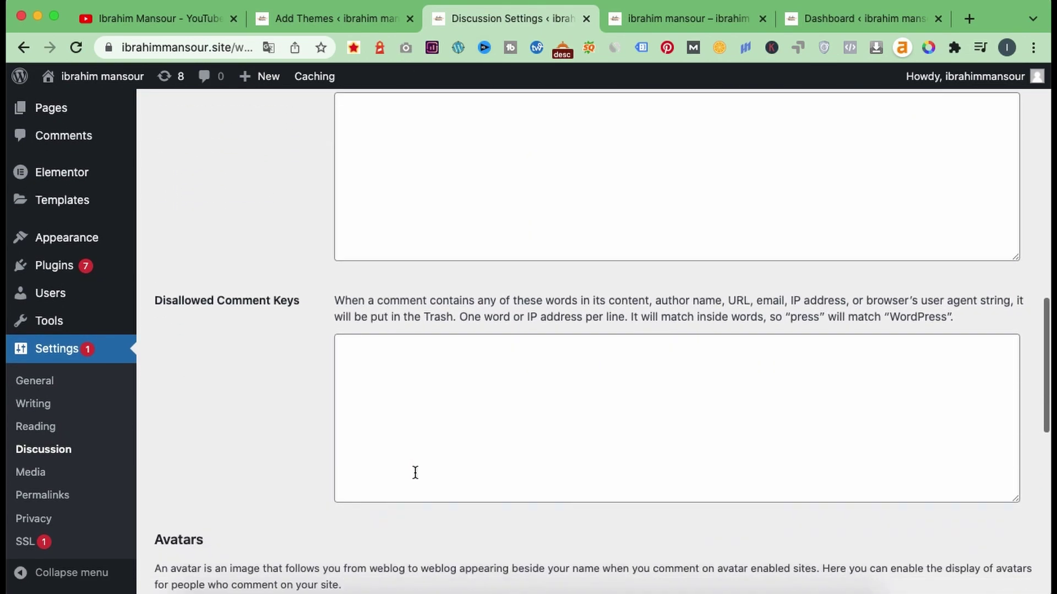
pyautogui.scroll(-10, 415, 472)
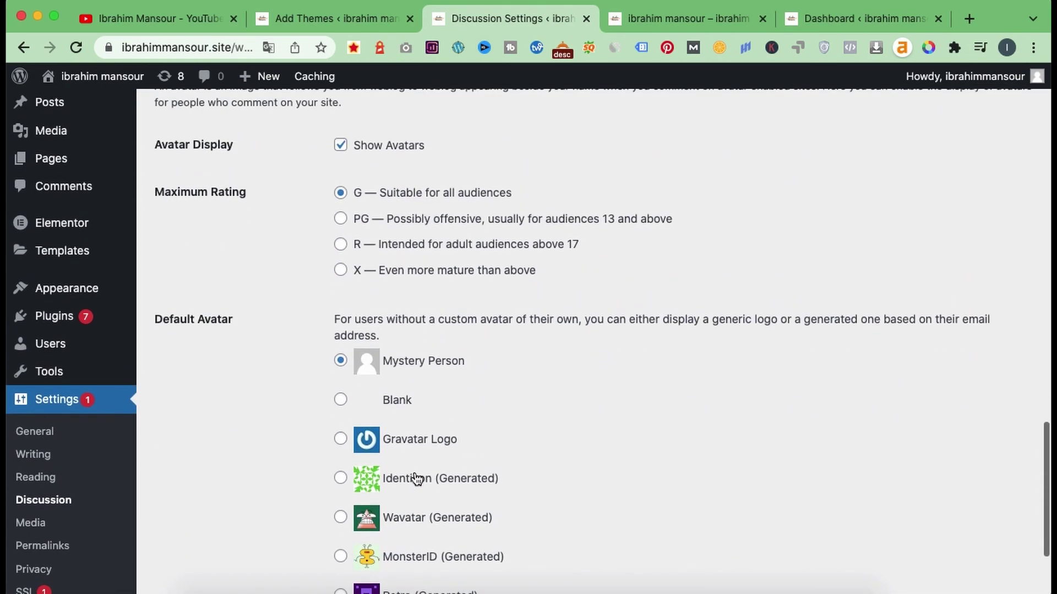
pyautogui.scroll(-3, 416, 479)
pyautogui.scroll(20, 416, 479)
pyautogui.scroll(-4, 417, 479)
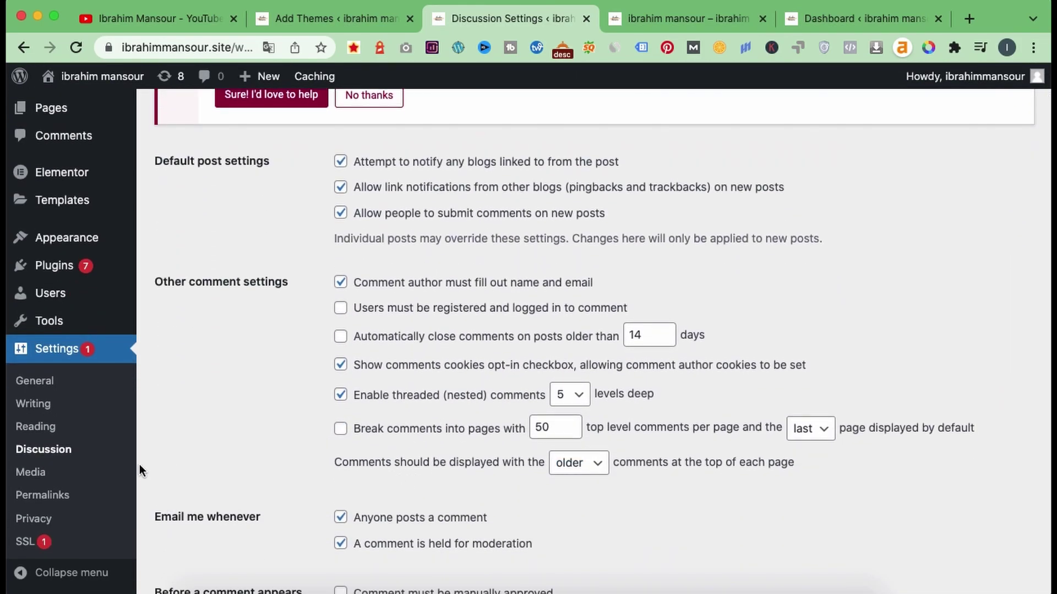
pyautogui.scroll(3, 139, 465)
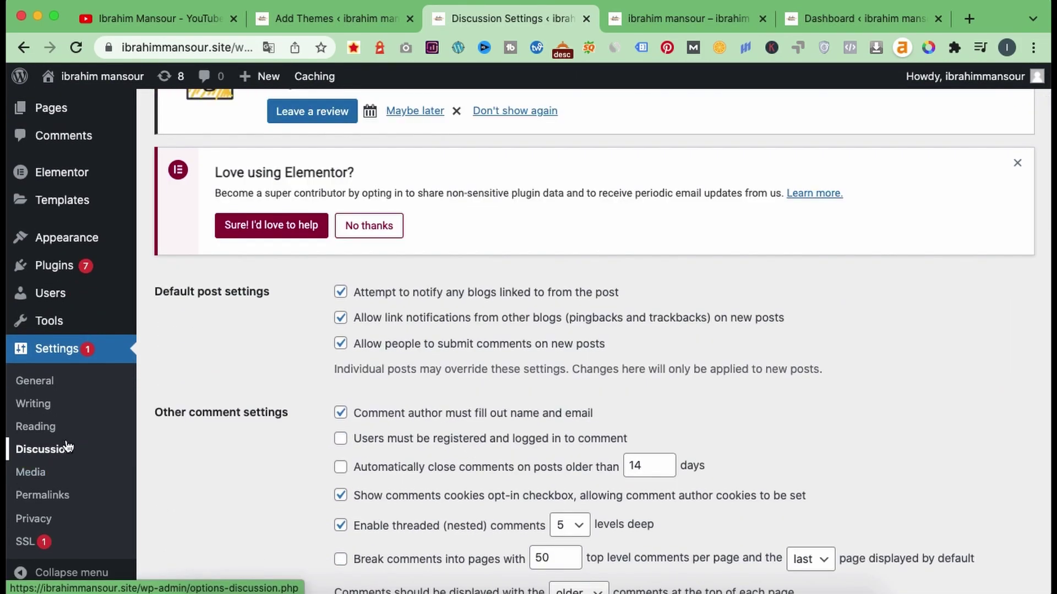
# Step: Review the image sizes and upload folder option in the Media settings, and open the Permalink settings
pyautogui.click(29, 474)
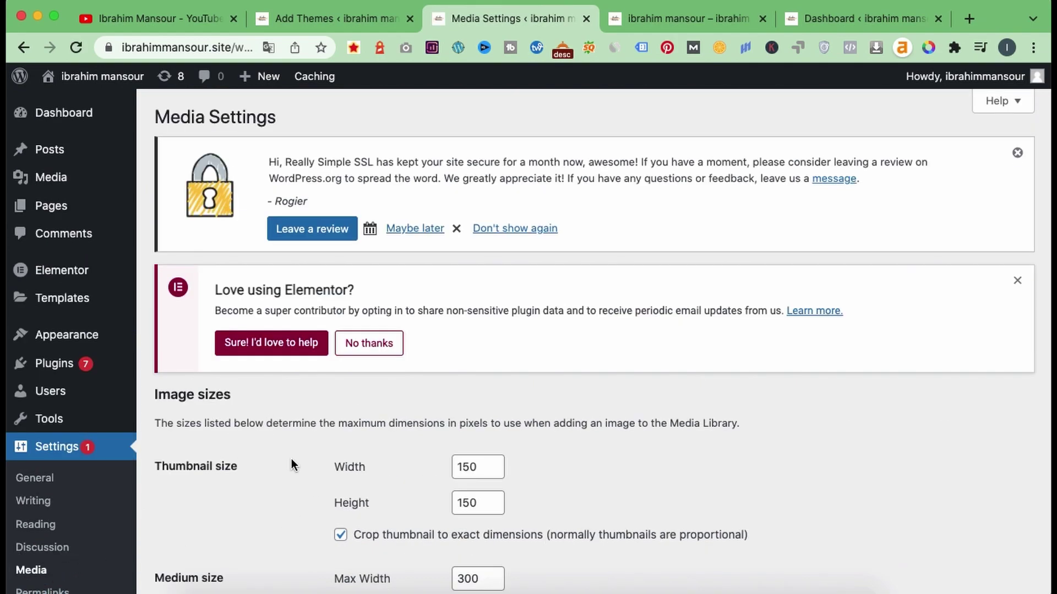
pyautogui.scroll(-5, 292, 458)
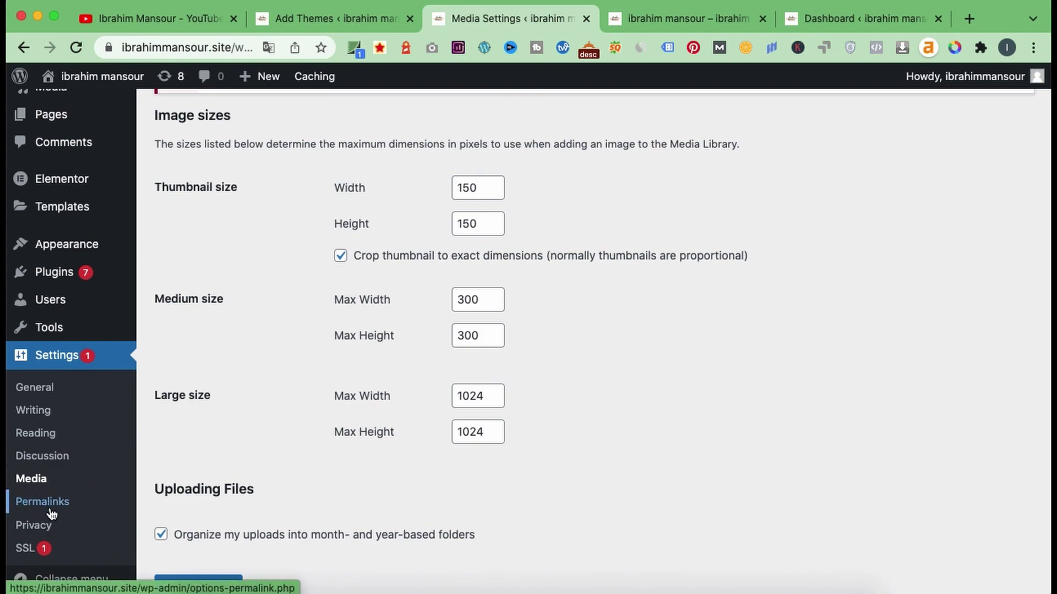
pyautogui.click(96, 512)
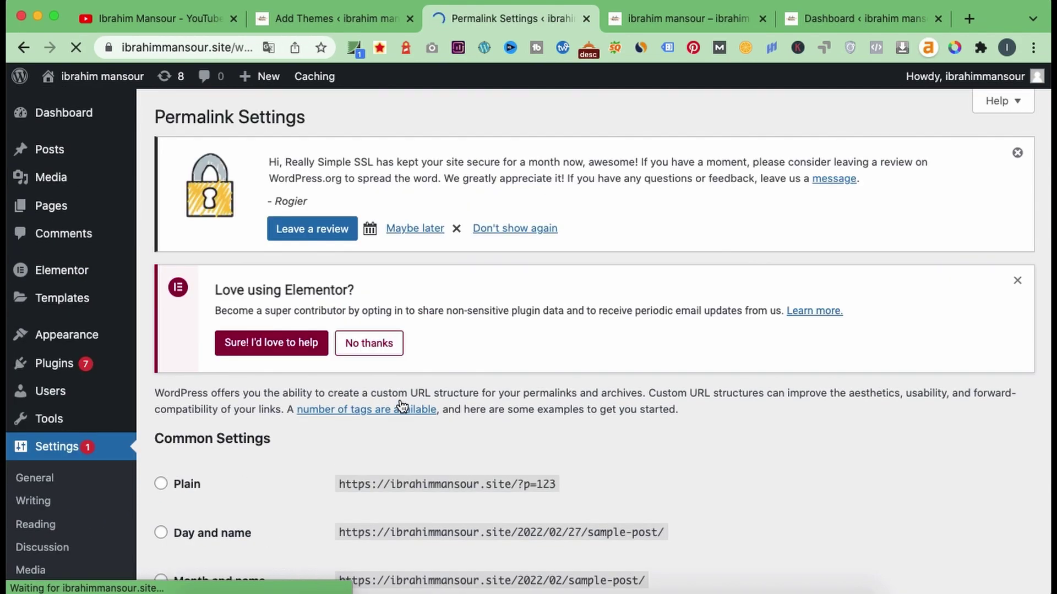
# Step: Review the common permalink structures, including the Post name format, and the optional category base and tag base fields
pyautogui.scroll(-3, 401, 406)
pyautogui.scroll(-2, 402, 405)
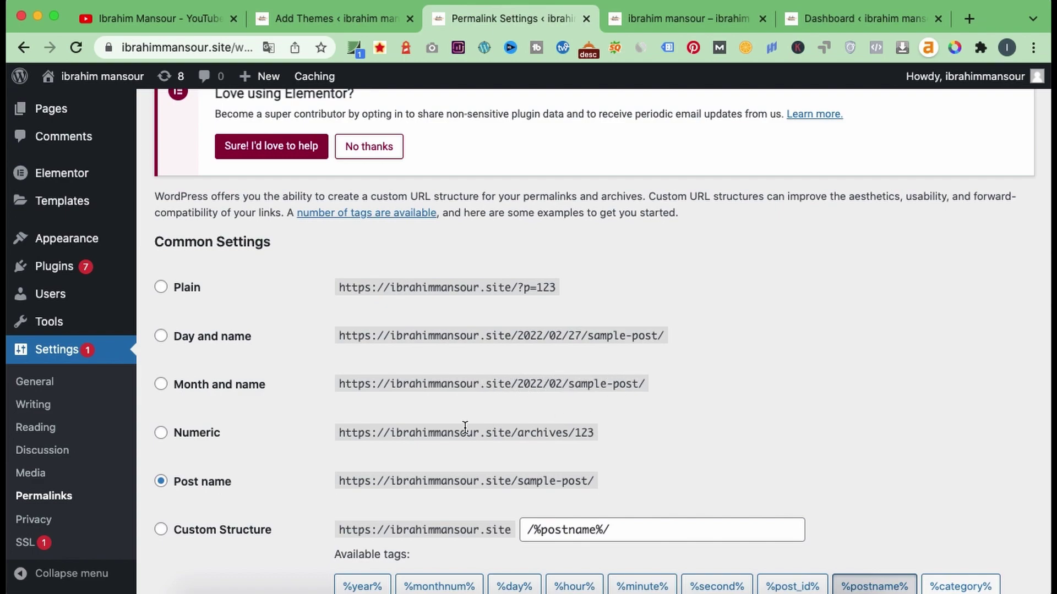
pyautogui.scroll(-2, 465, 429)
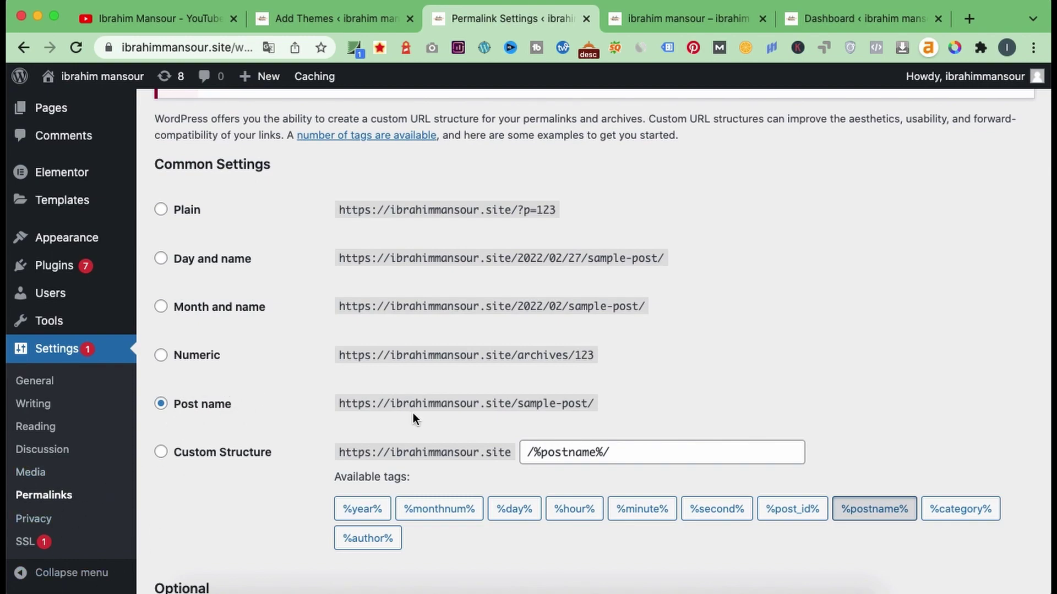
pyautogui.moveTo(338, 404); pyautogui.dragTo(602, 406)
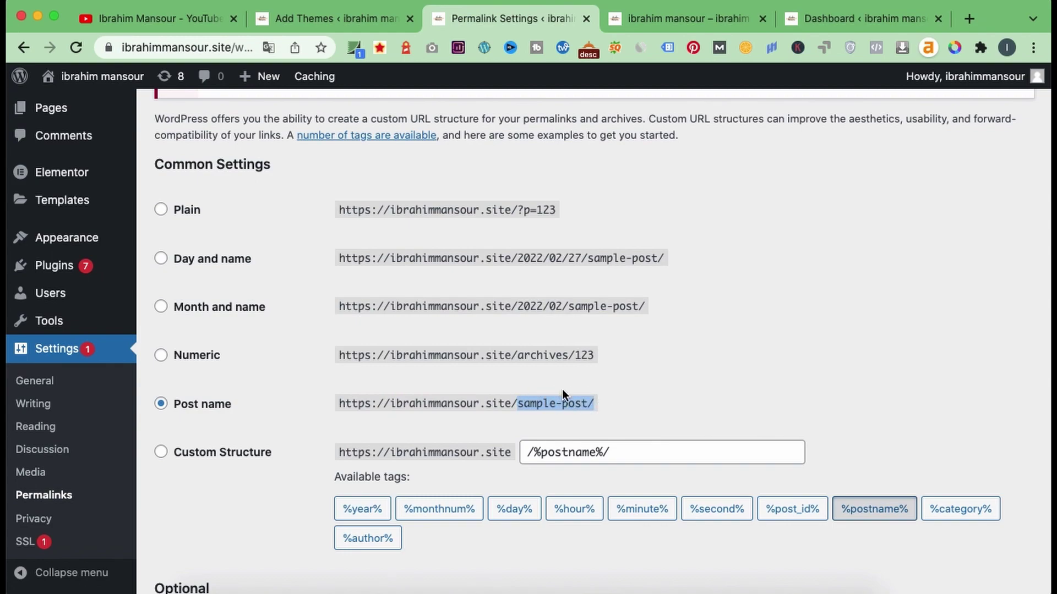
pyautogui.scroll(-5, 563, 389)
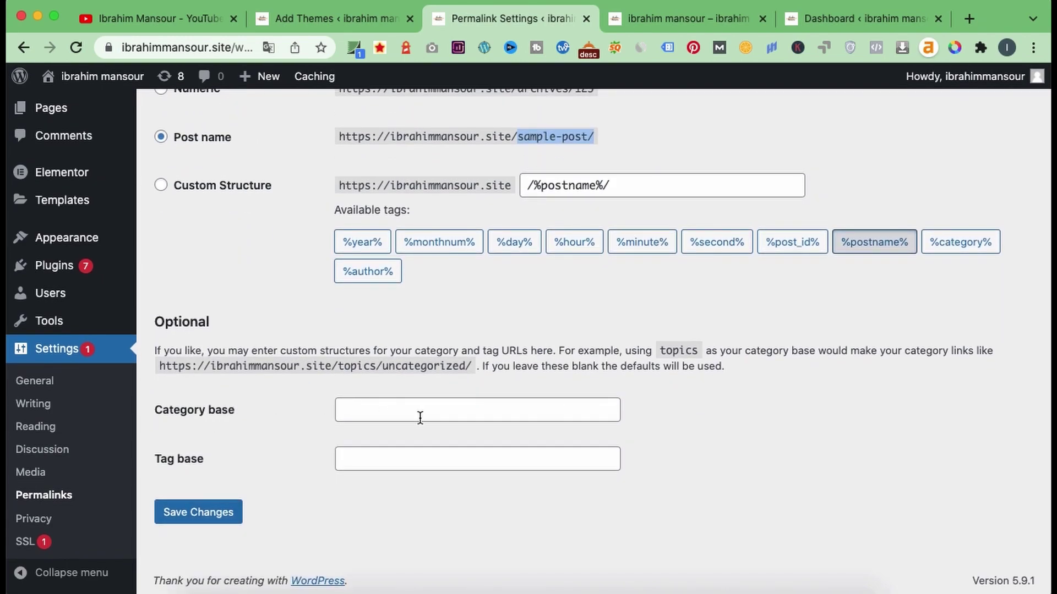
pyautogui.click(345, 366)
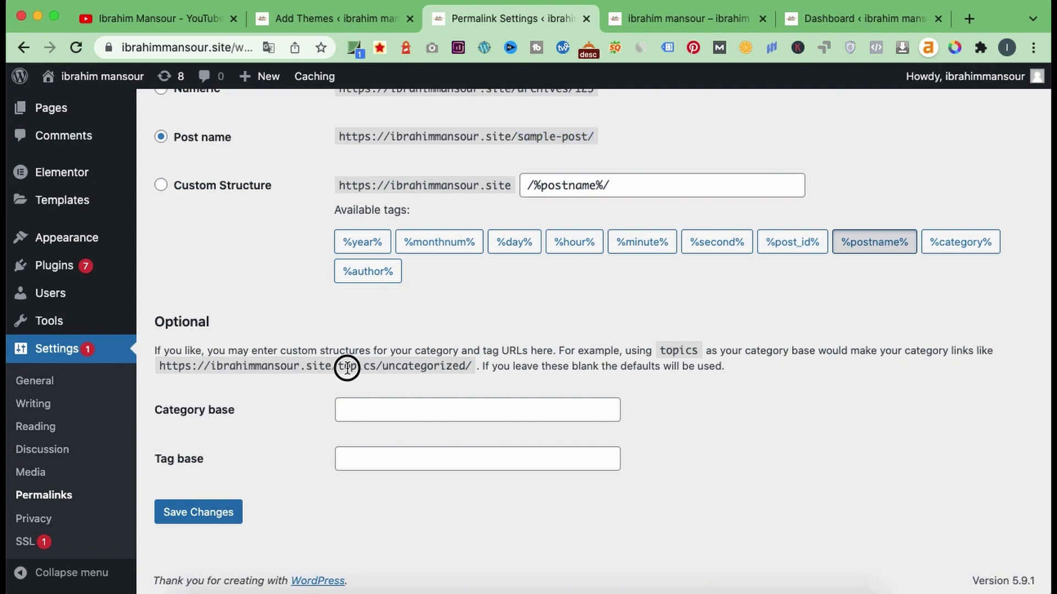
pyautogui.click(389, 460)
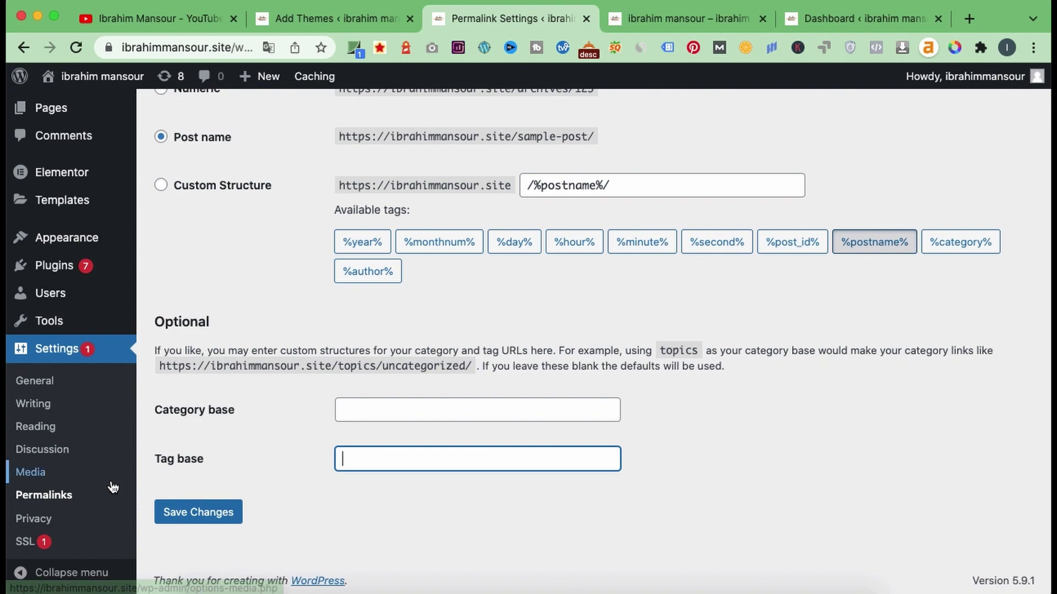
# Step: Open the Privacy settings and set the existing "Privacy Police" page as the site's privacy policy page
pyautogui.click(38, 521)
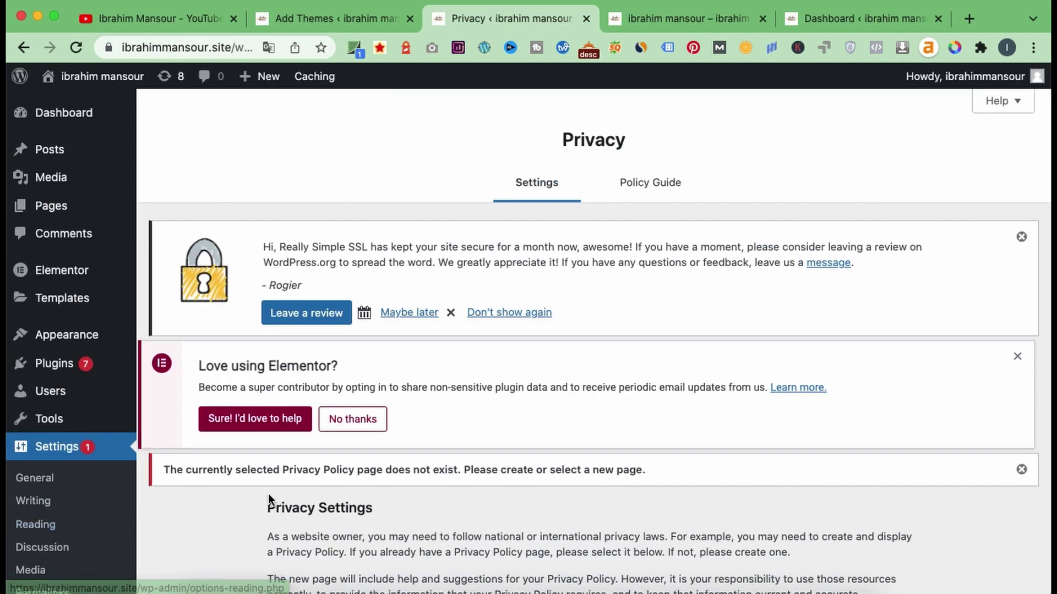
pyautogui.scroll(-5, 269, 494)
pyautogui.scroll(-3, 269, 494)
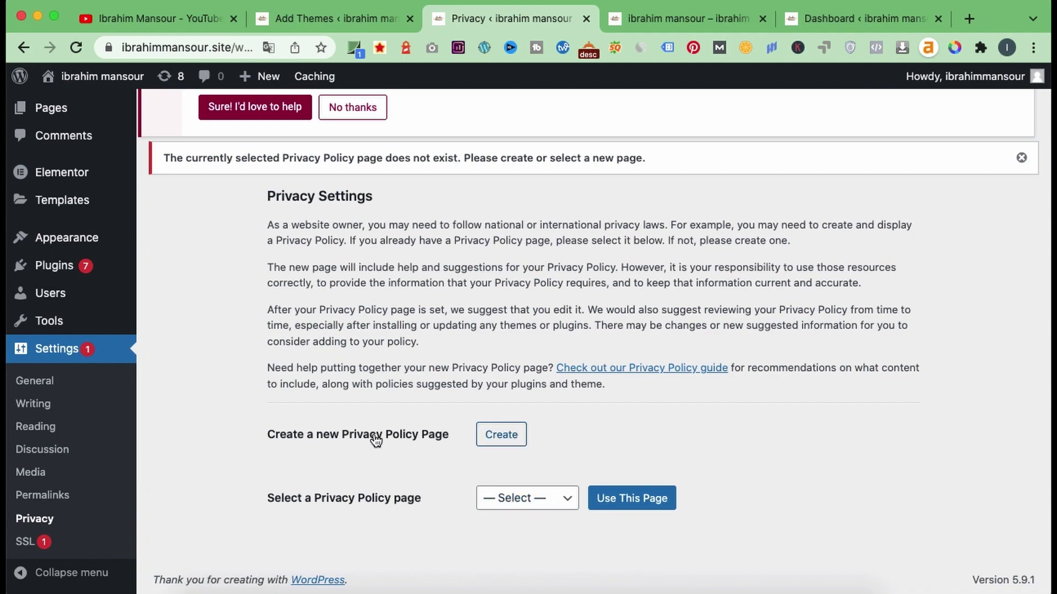
pyautogui.click(509, 499)
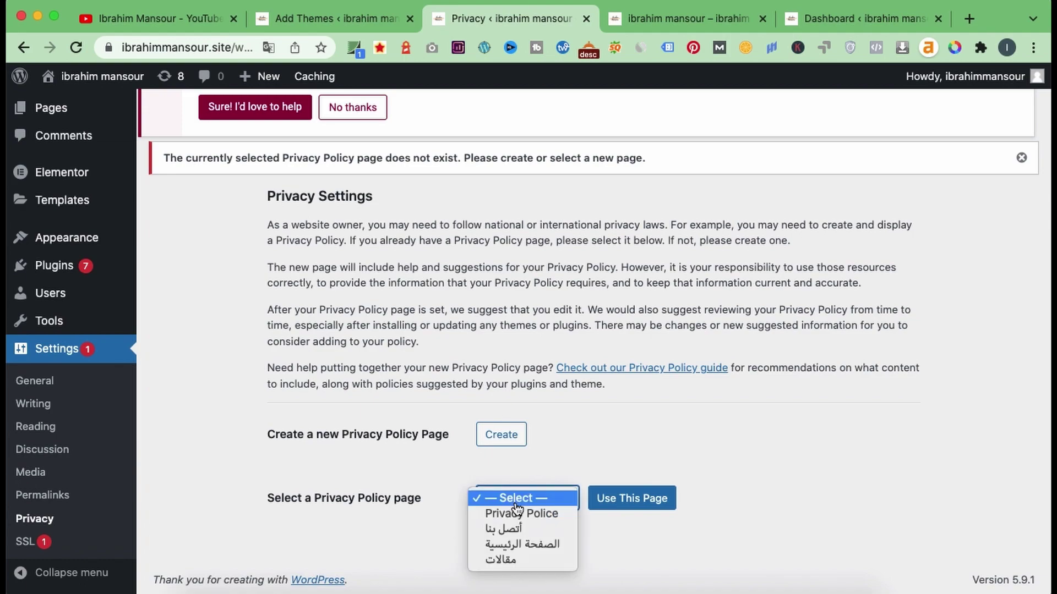
pyautogui.click(534, 510)
pyautogui.click(633, 513)
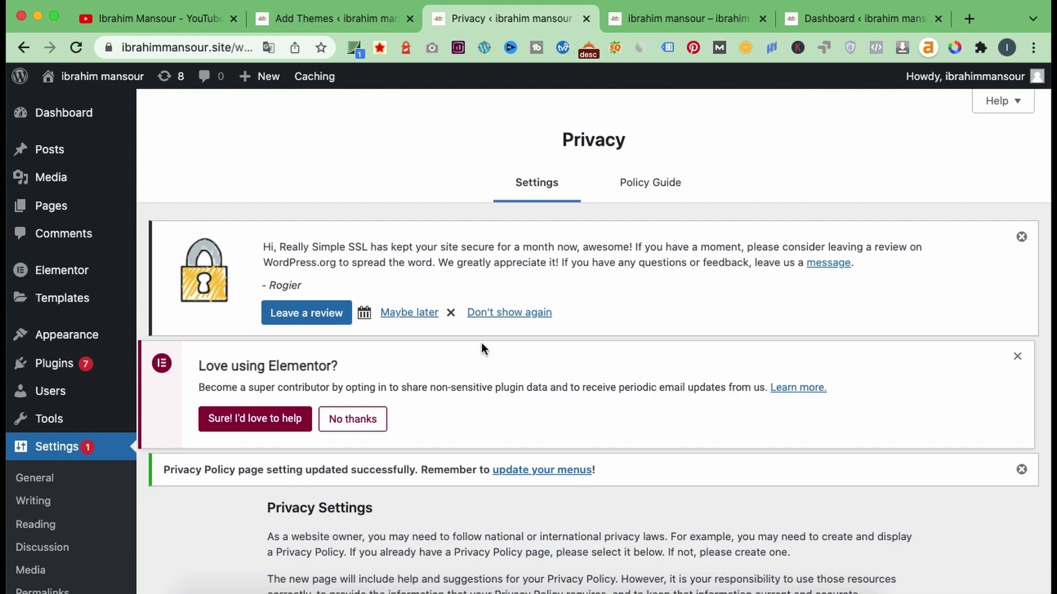
# Step: View the browser's connection security information for the site, and close it again
pyautogui.scroll(-5, 482, 344)
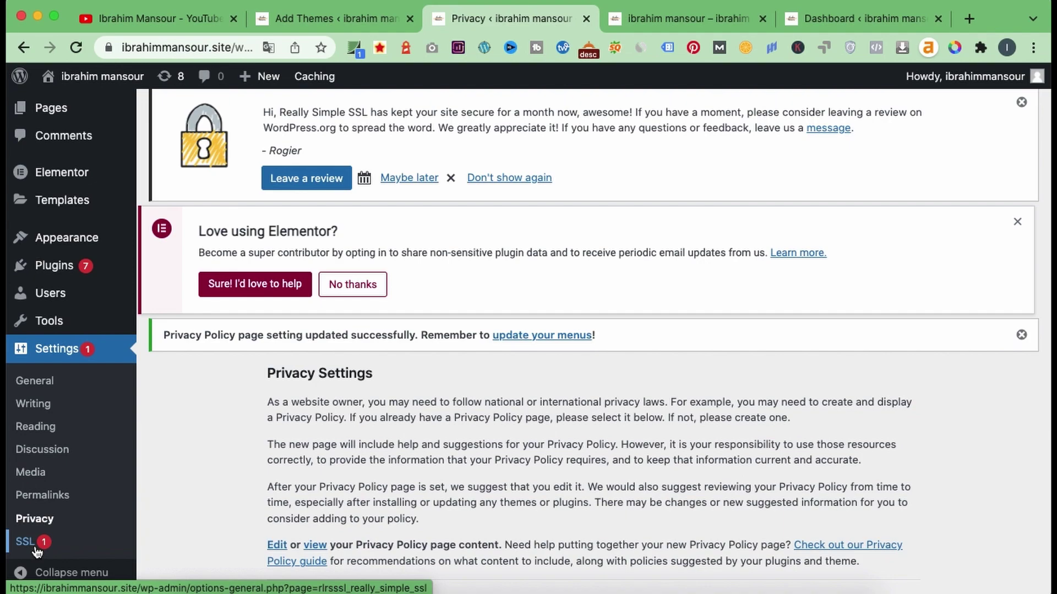
pyautogui.click(110, 47)
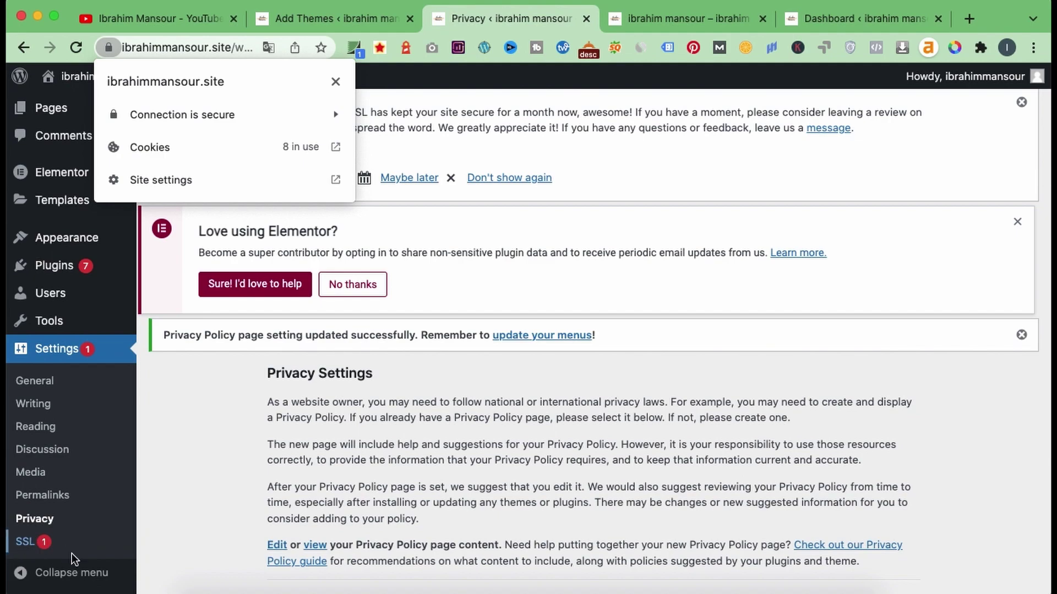
pyautogui.click(160, 471)
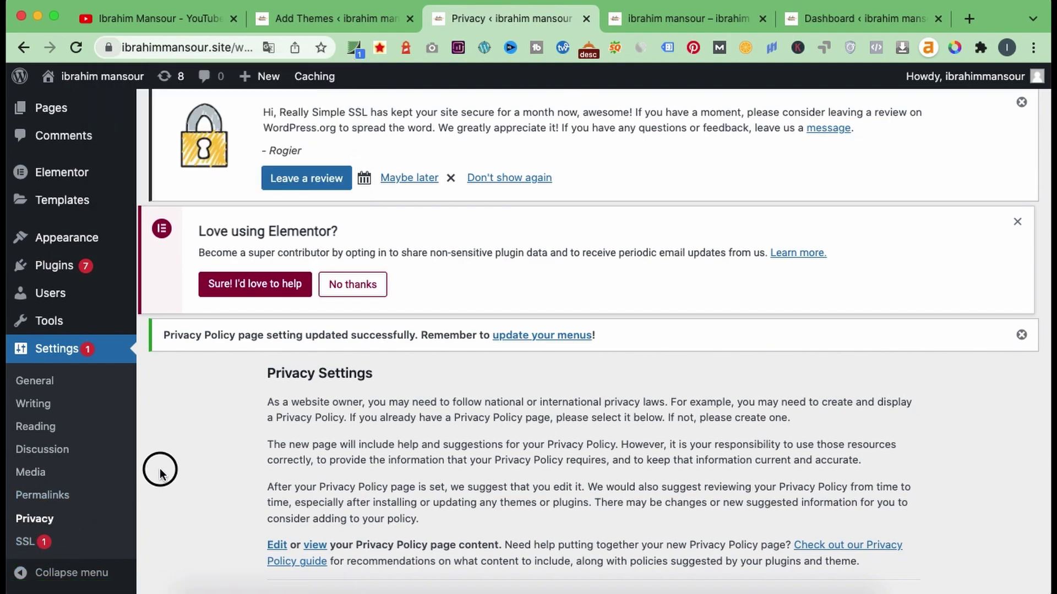
pyautogui.scroll(-3, 63, 518)
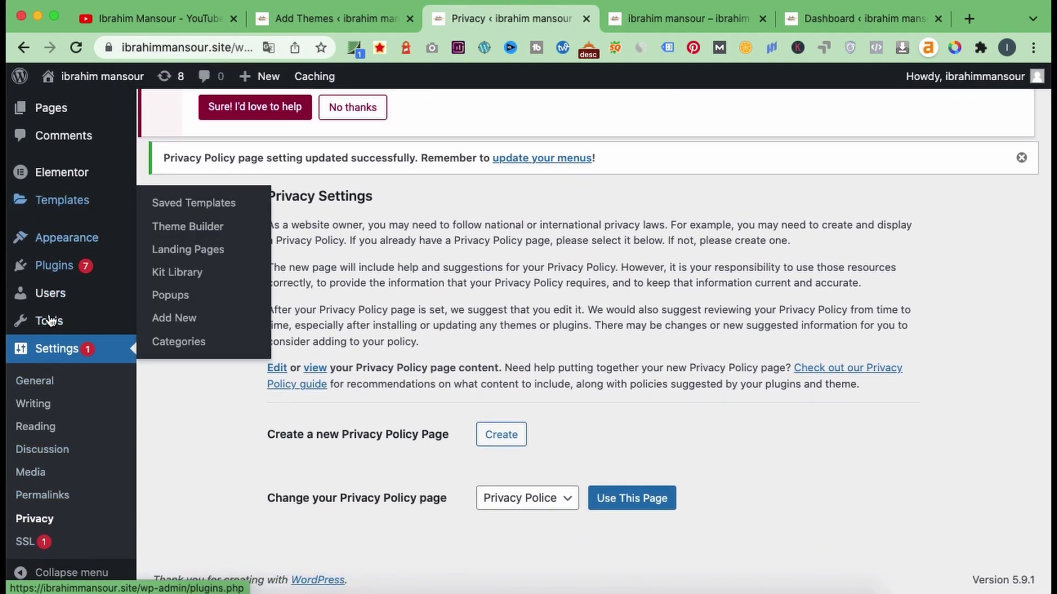
pyautogui.click(44, 573)
pyautogui.click(32, 474)
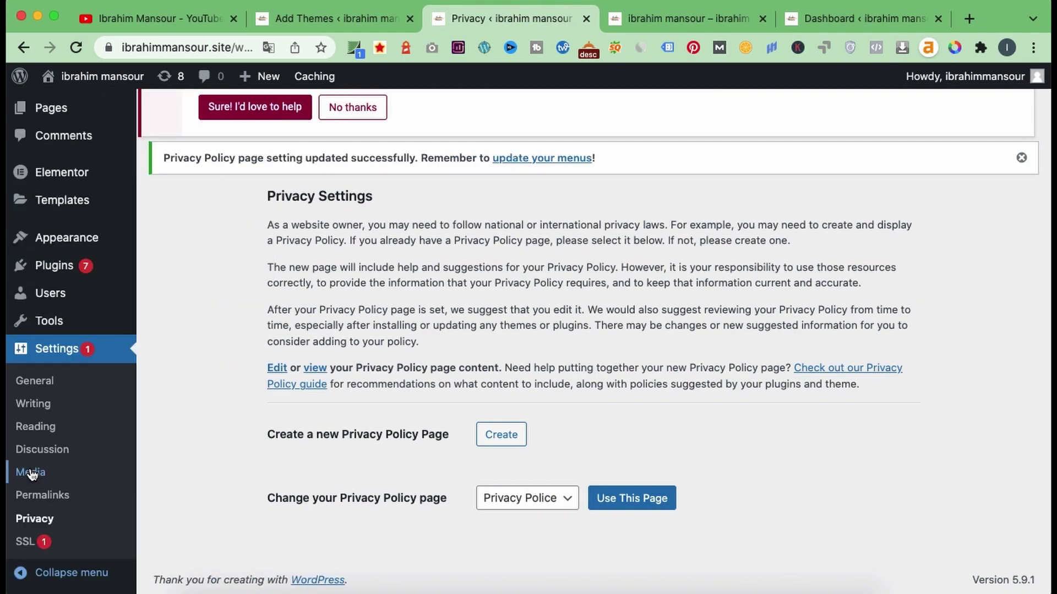
pyautogui.click(34, 519)
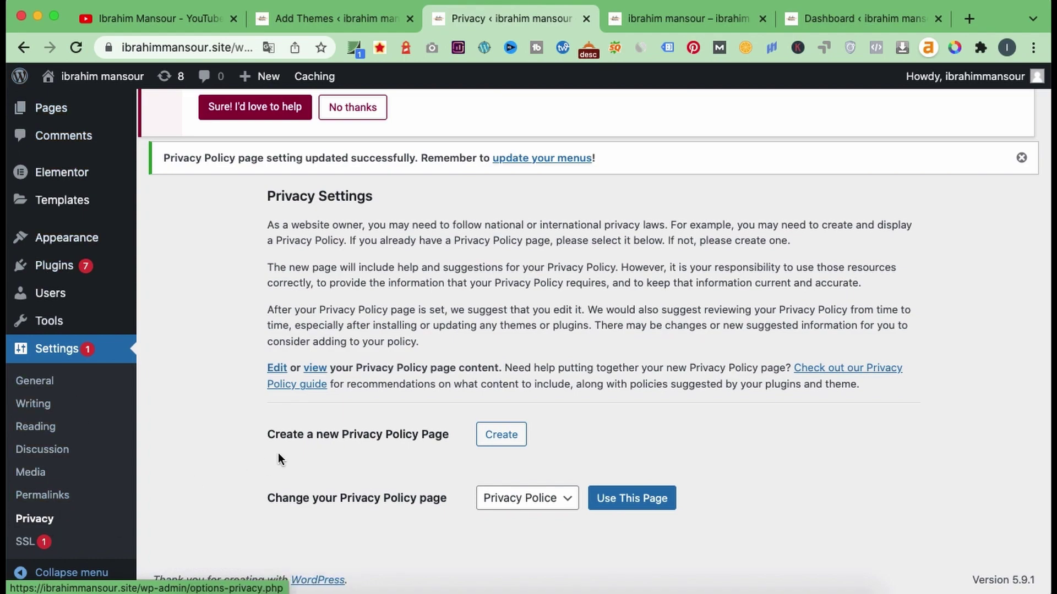